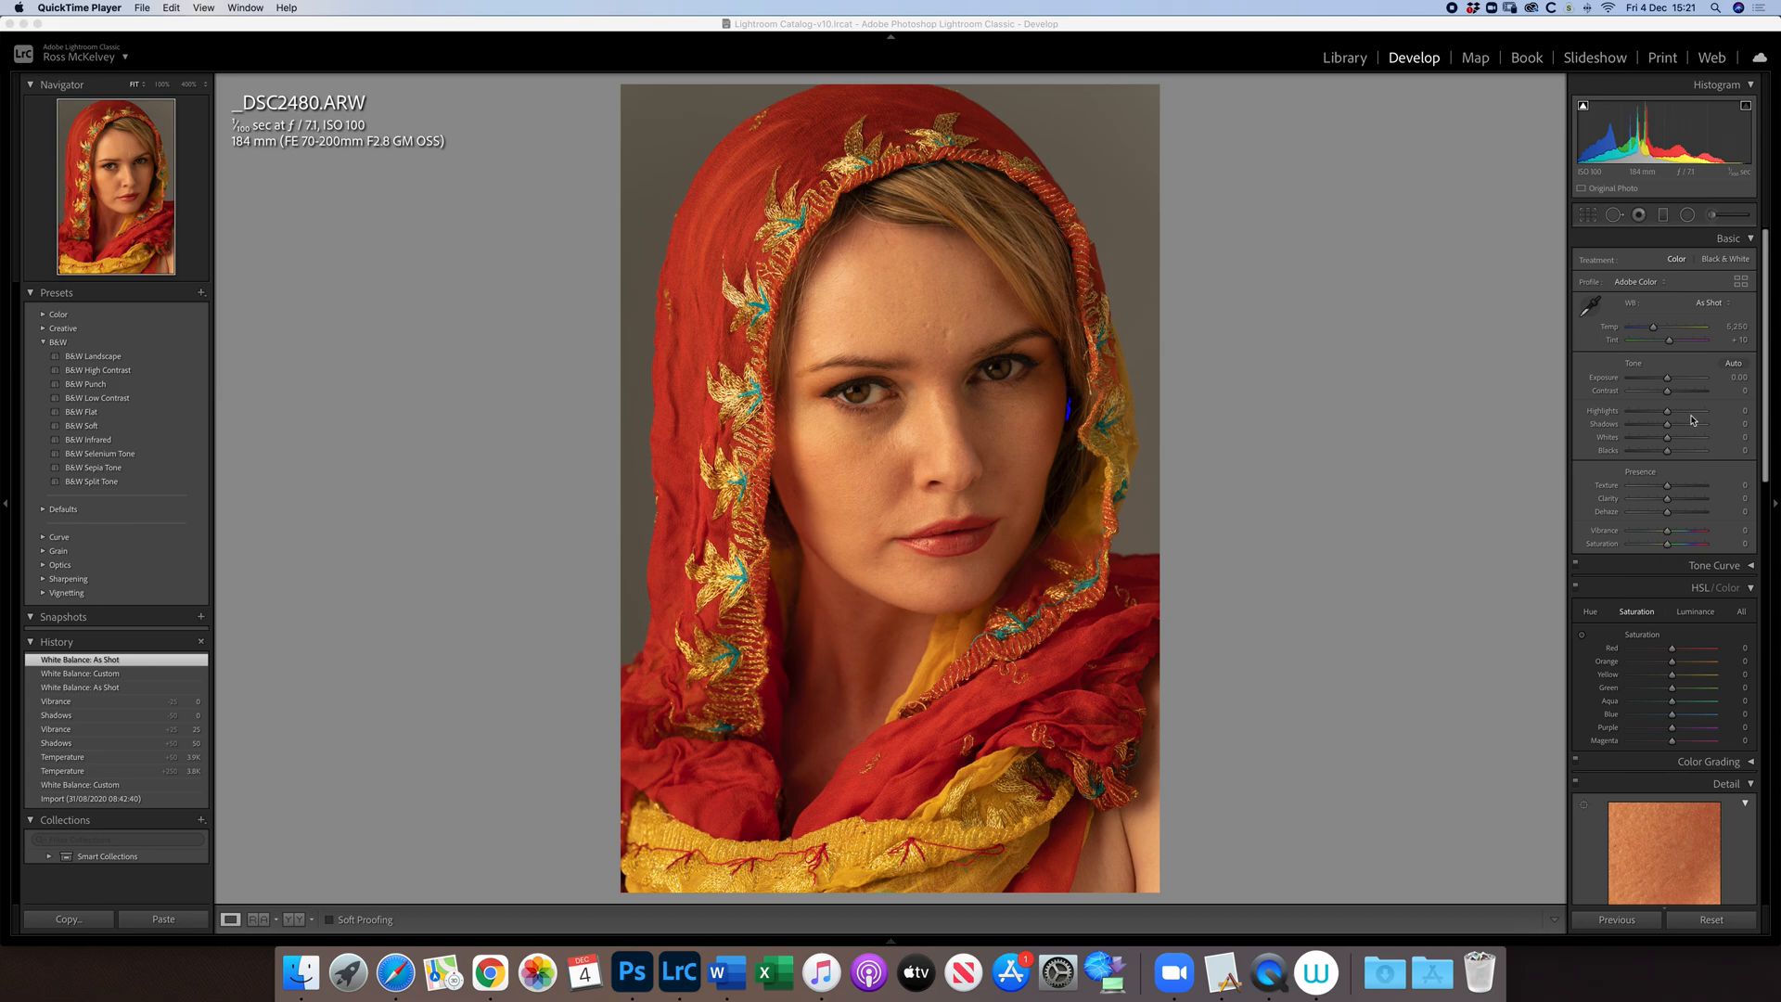
- Sample the white balance from the white of the eye on the left and raise the temperature to 3,850
{"action": "left_click", "coordinate": [1591, 308]}
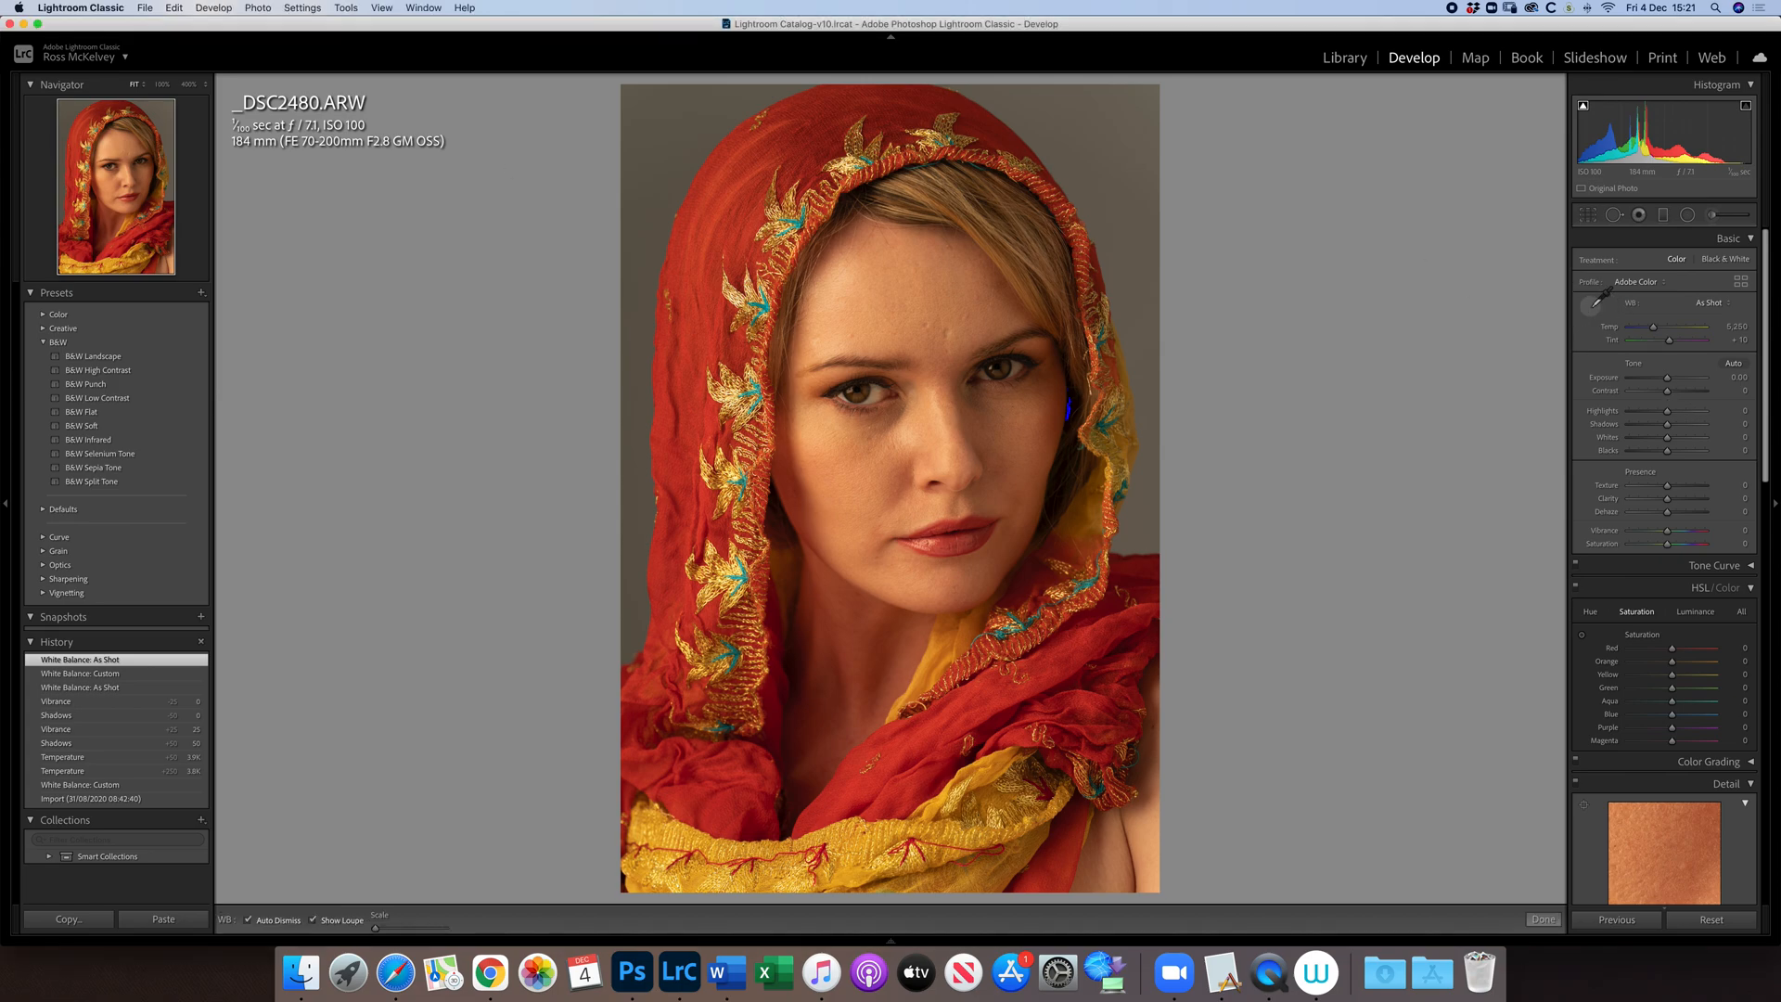
{"action": "left_click", "coordinate": [880, 390]}
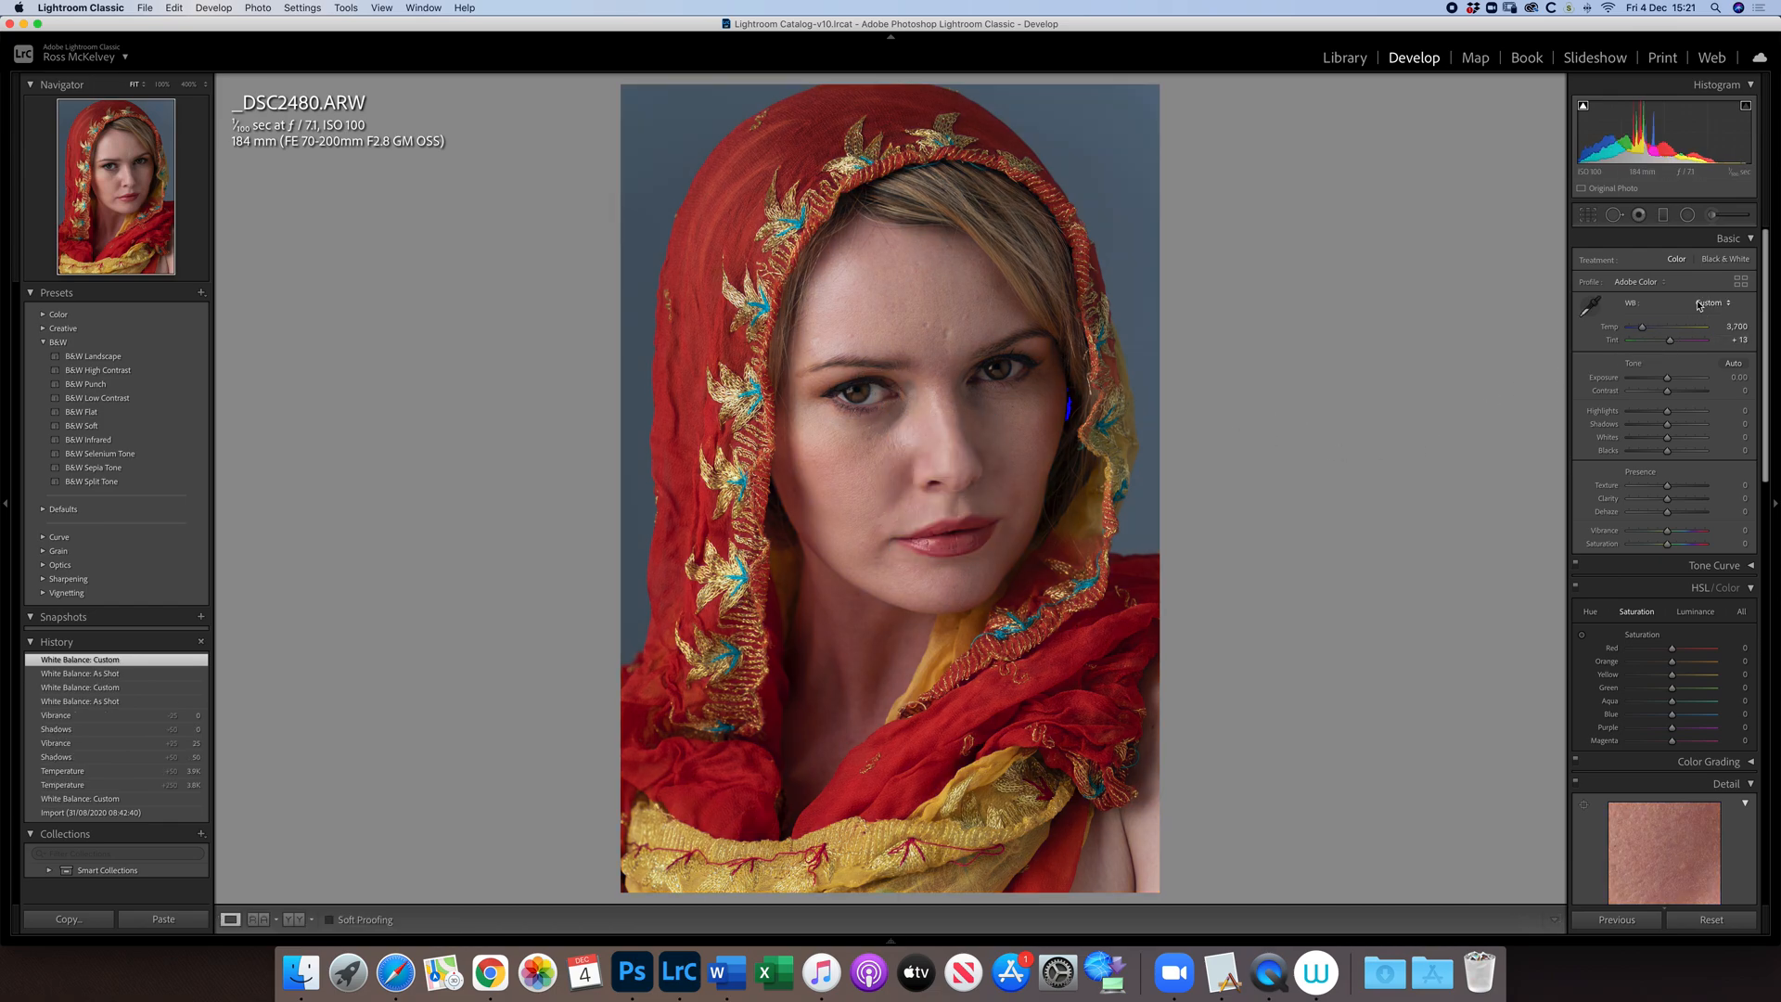
{"action": "left_click", "coordinate": [1609, 330]}
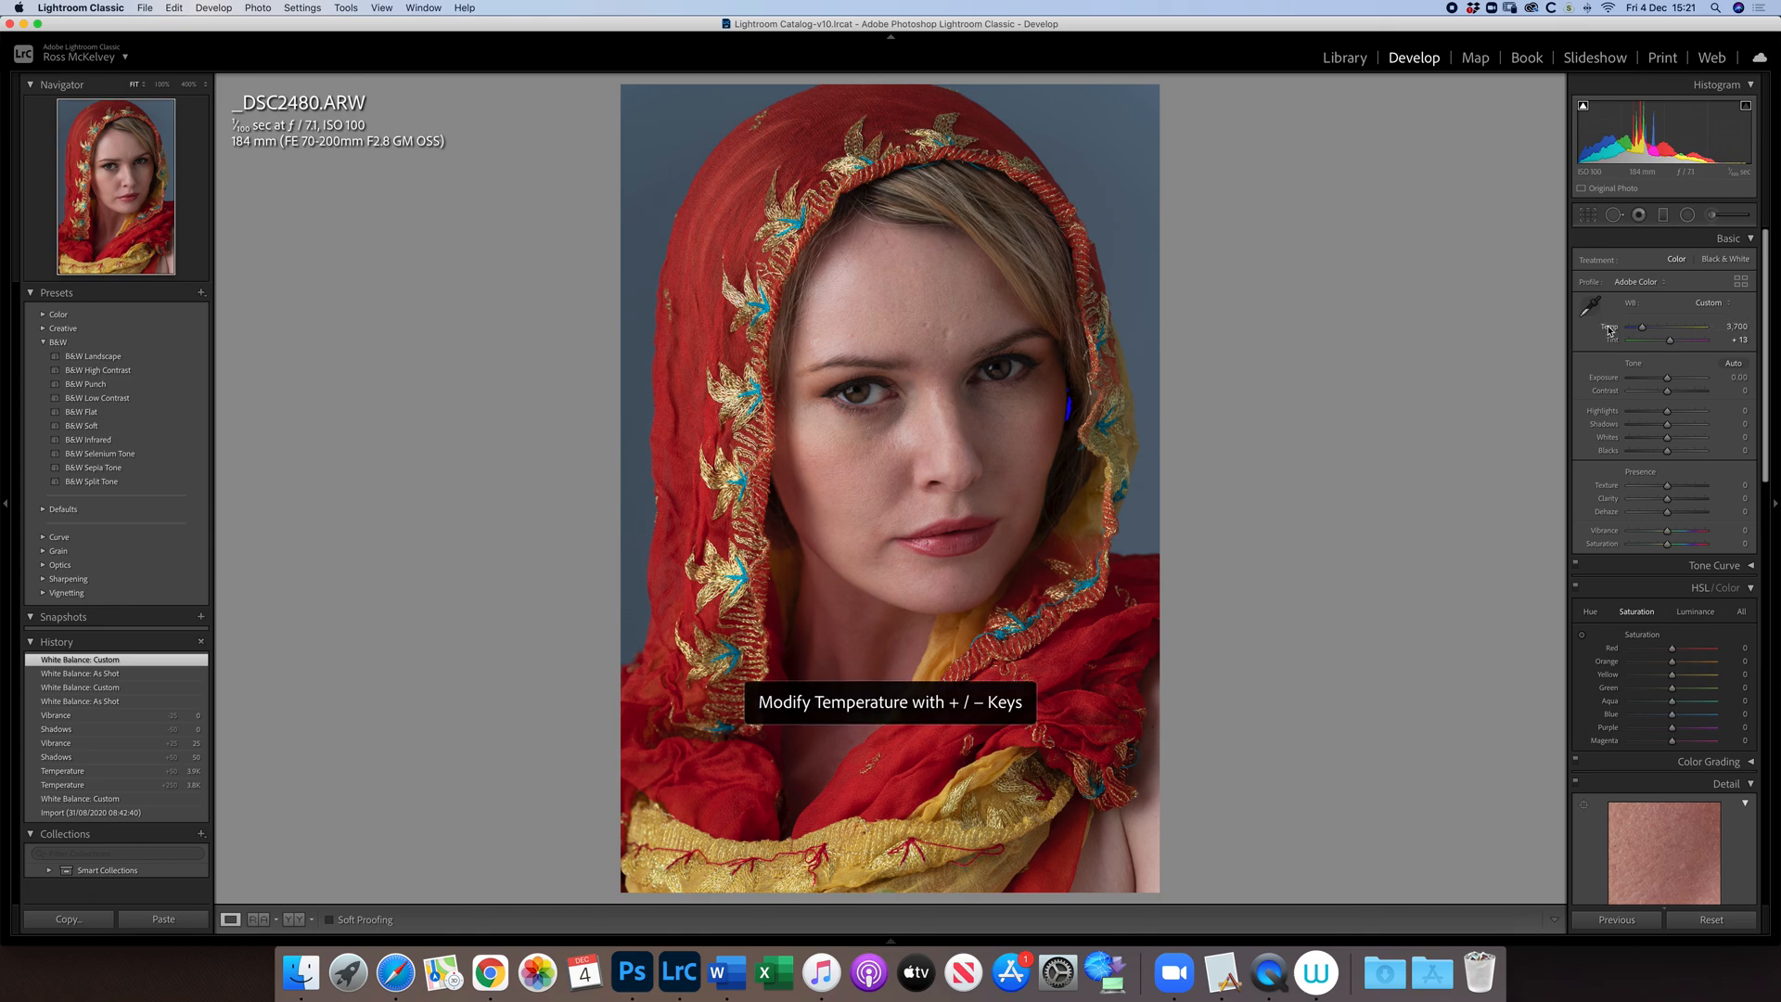
{"action": "key", "text": "plus"}
{"action": "key", "text": "plus"}
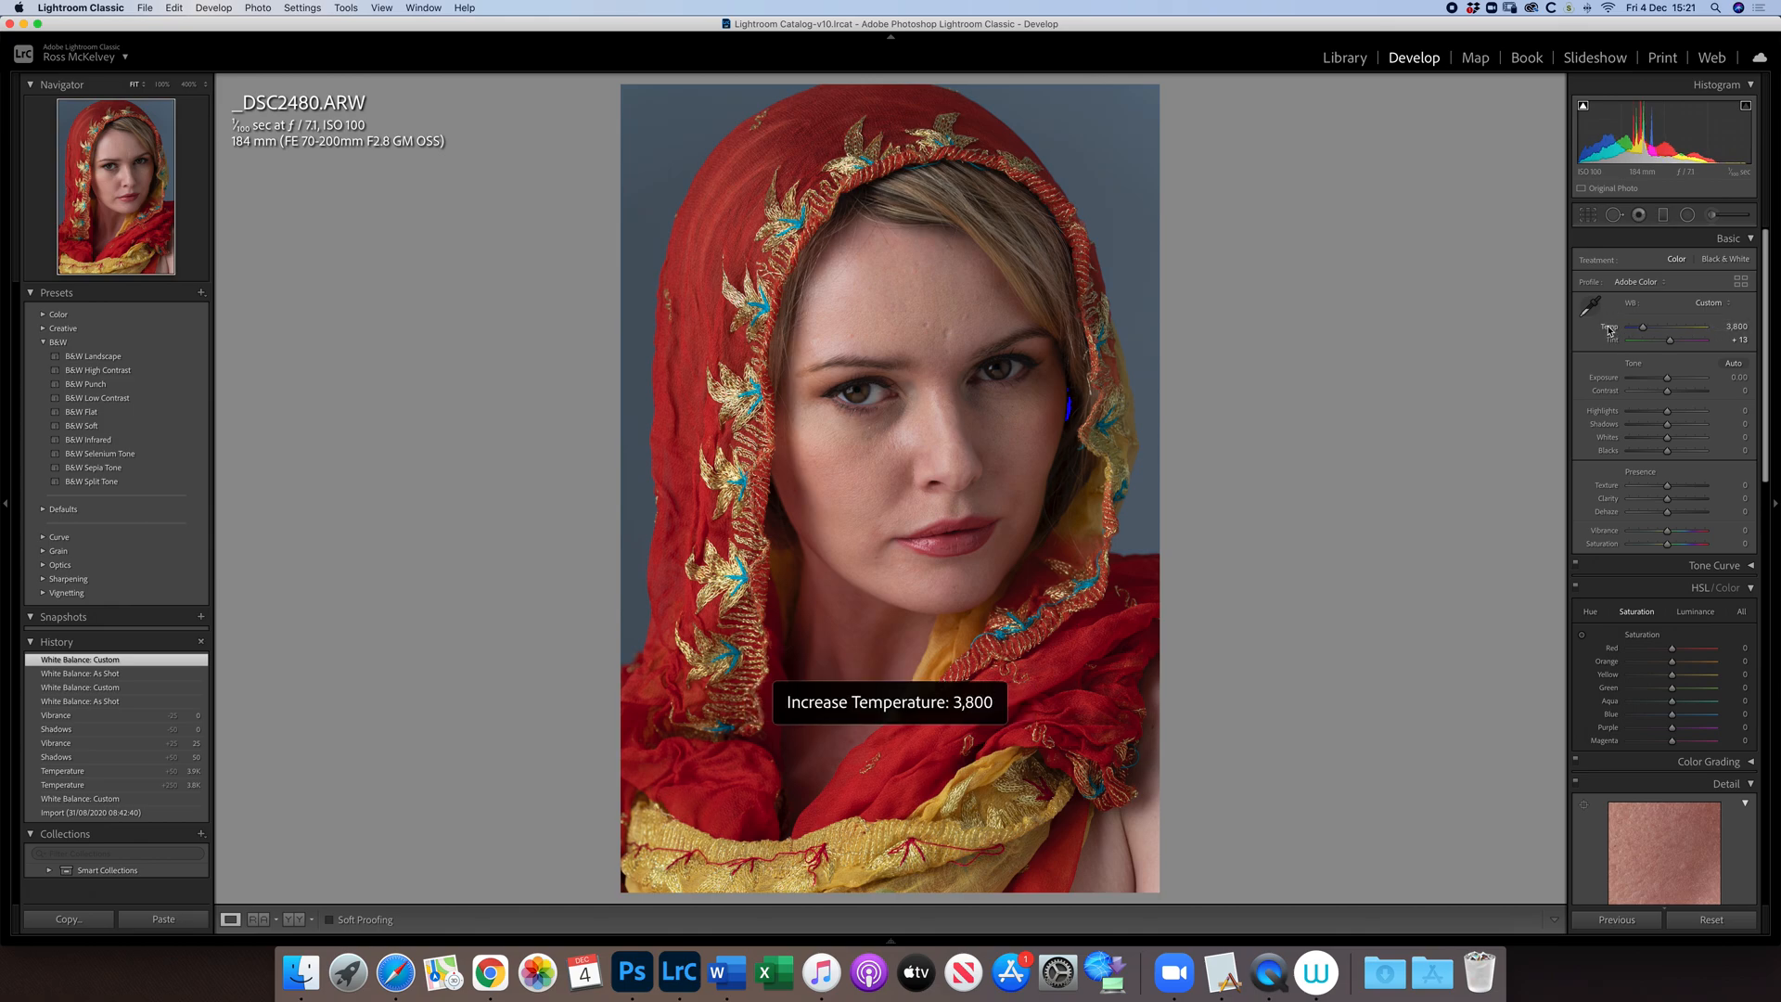
{"action": "key", "text": "plus"}
{"action": "key", "text": "plus"}
{"action": "key", "text": "plus"}
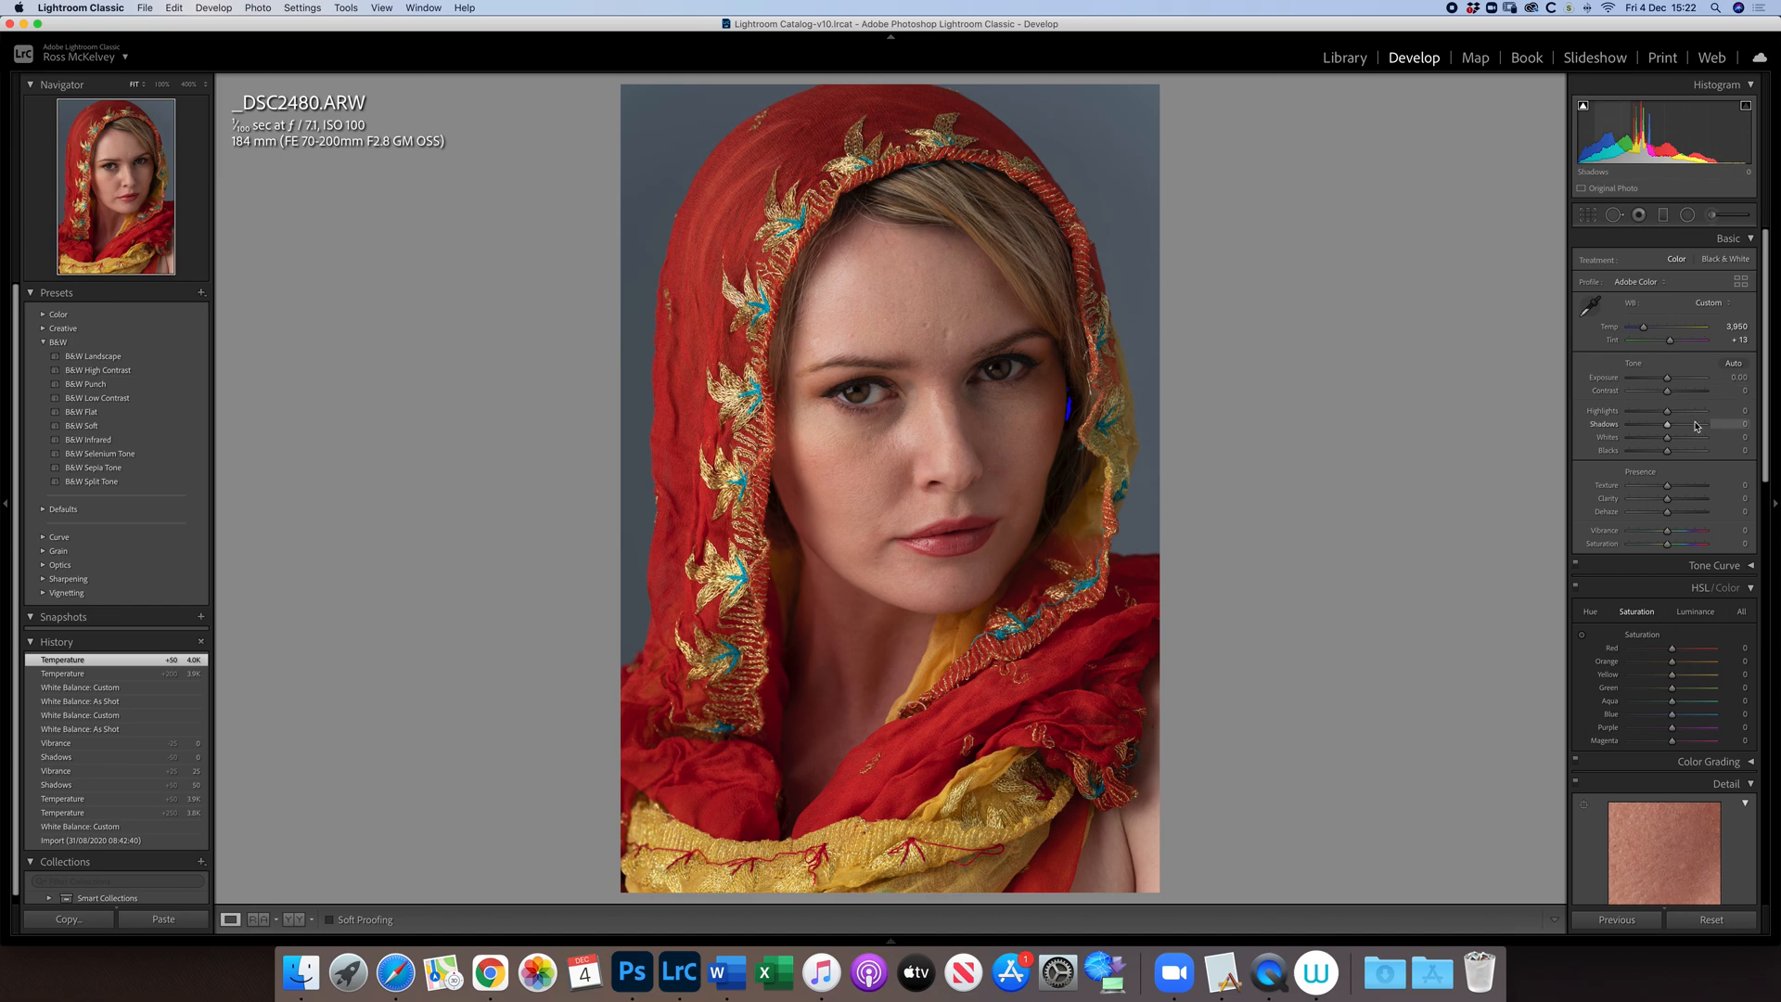
- Crop the portrait slightly tighter at the top, bottom and sides and apply the crop
{"action": "left_click", "coordinate": [1589, 216]}
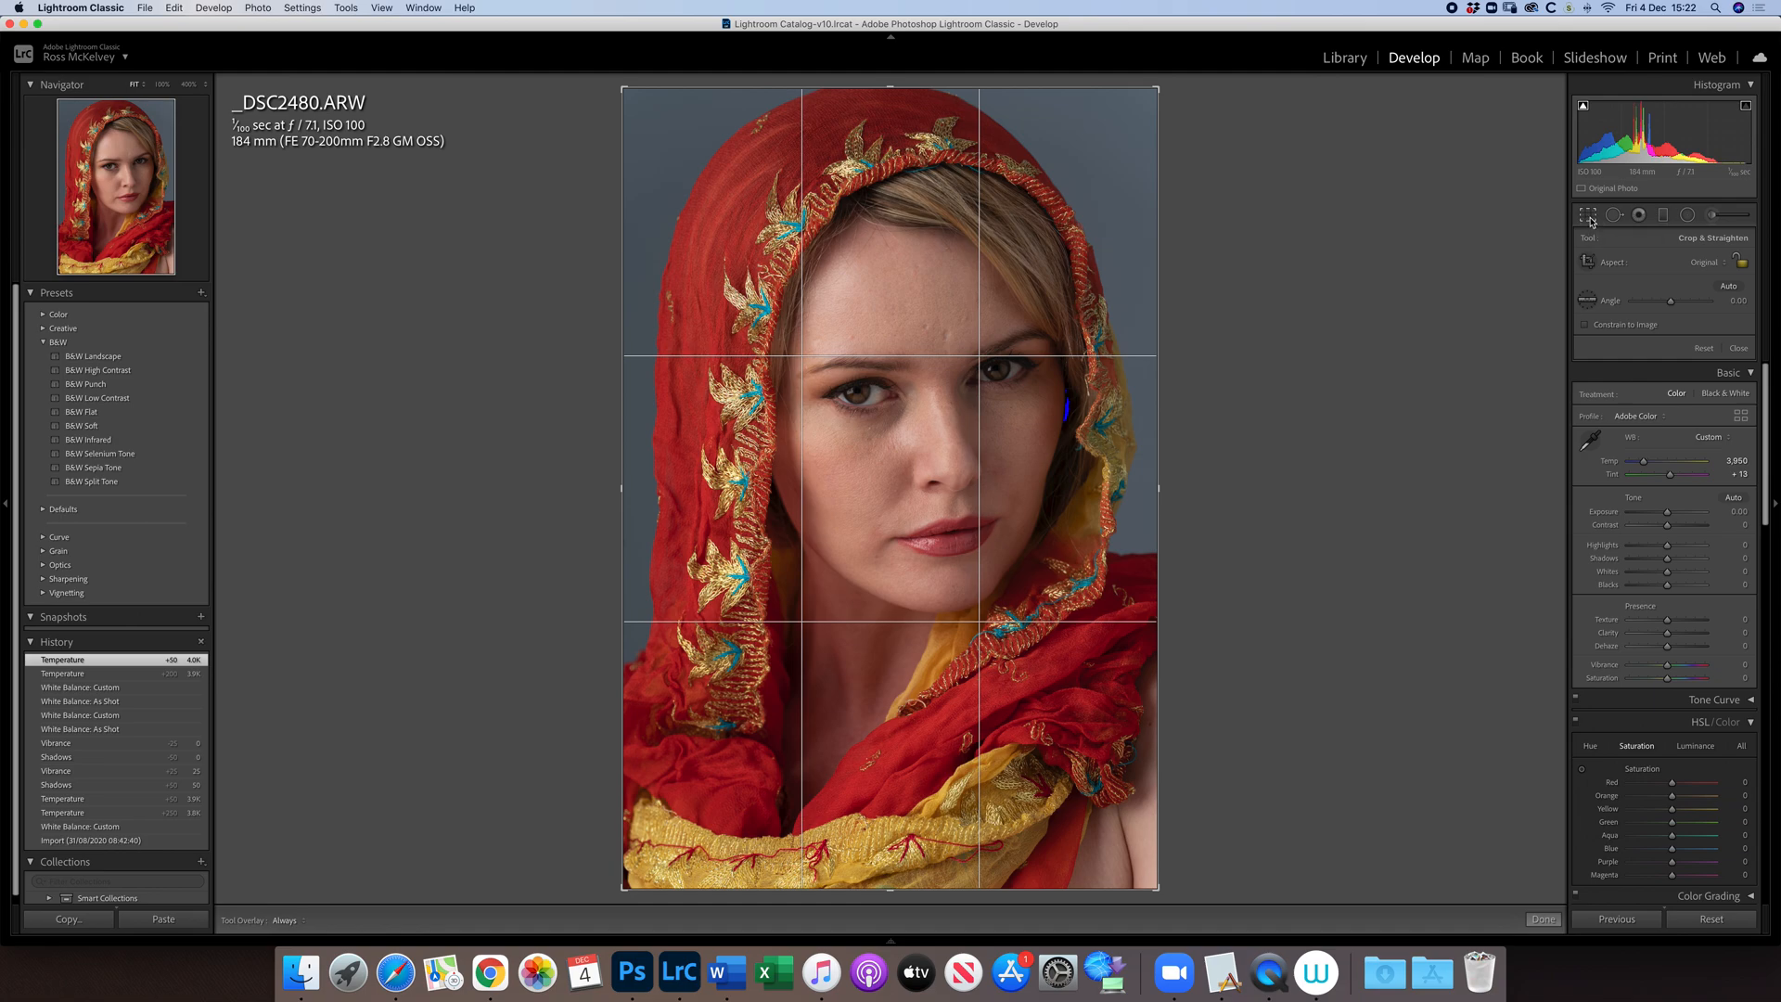
{"action": "left_click", "coordinate": [1590, 217]}
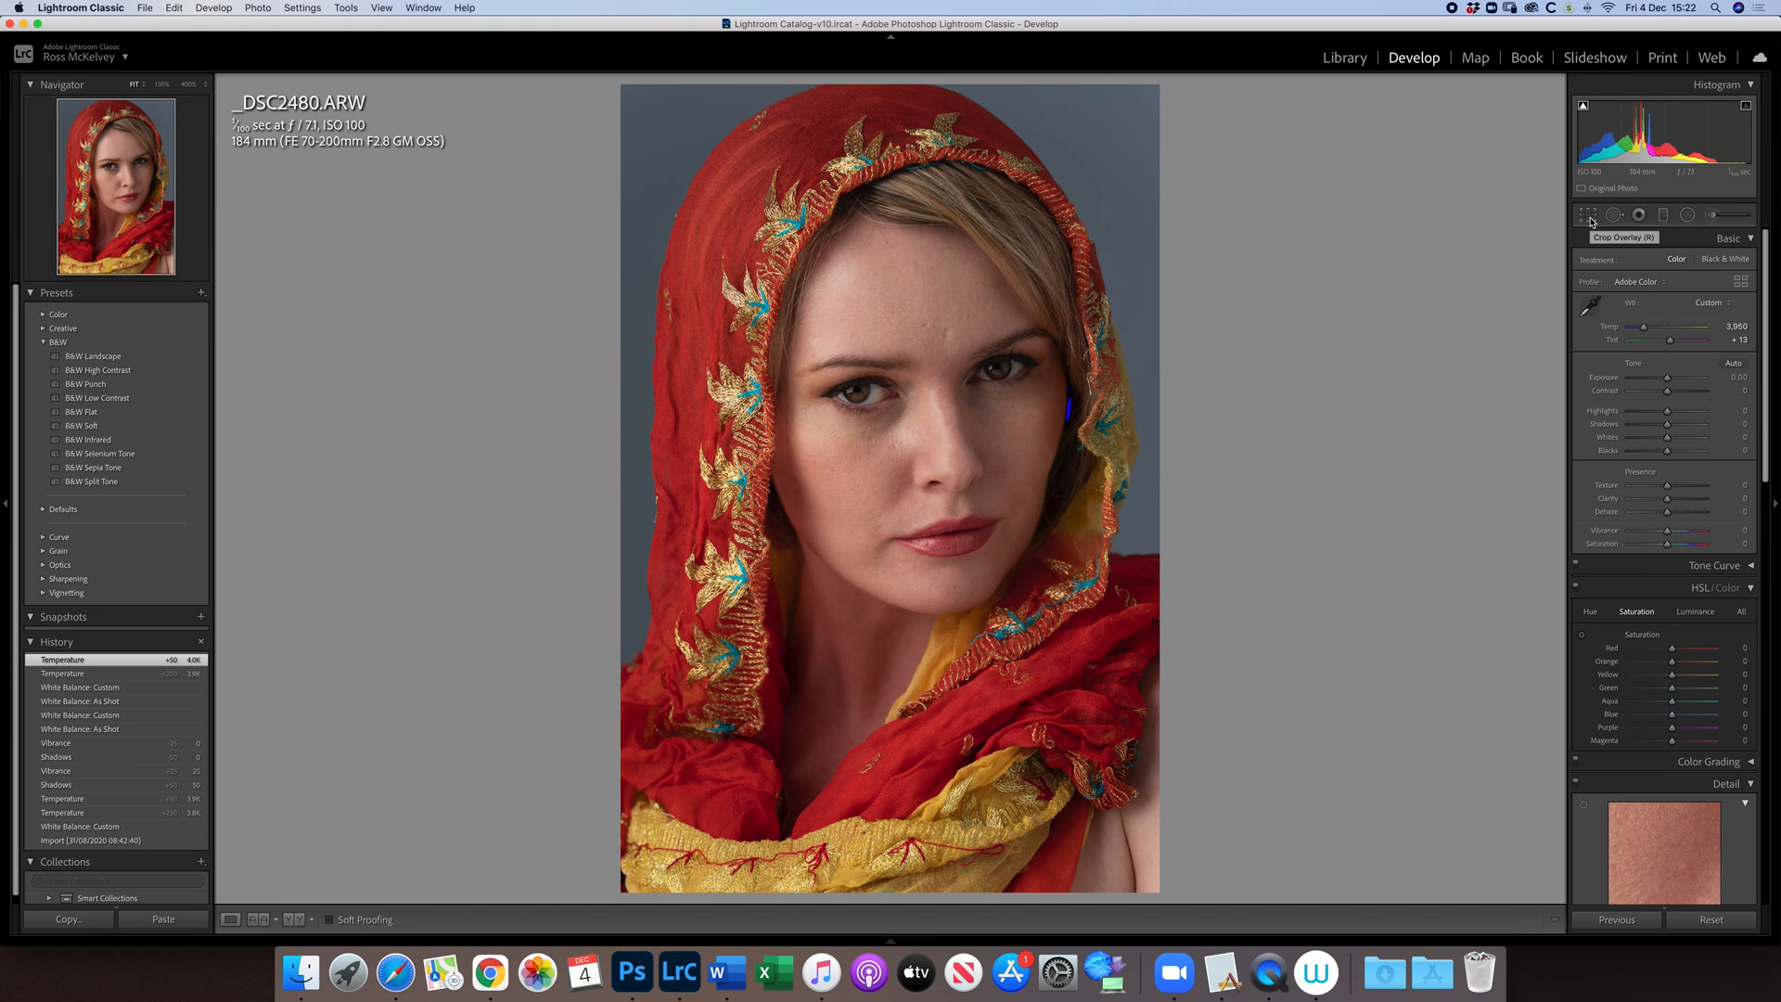
{"action": "left_click", "coordinate": [1589, 217]}
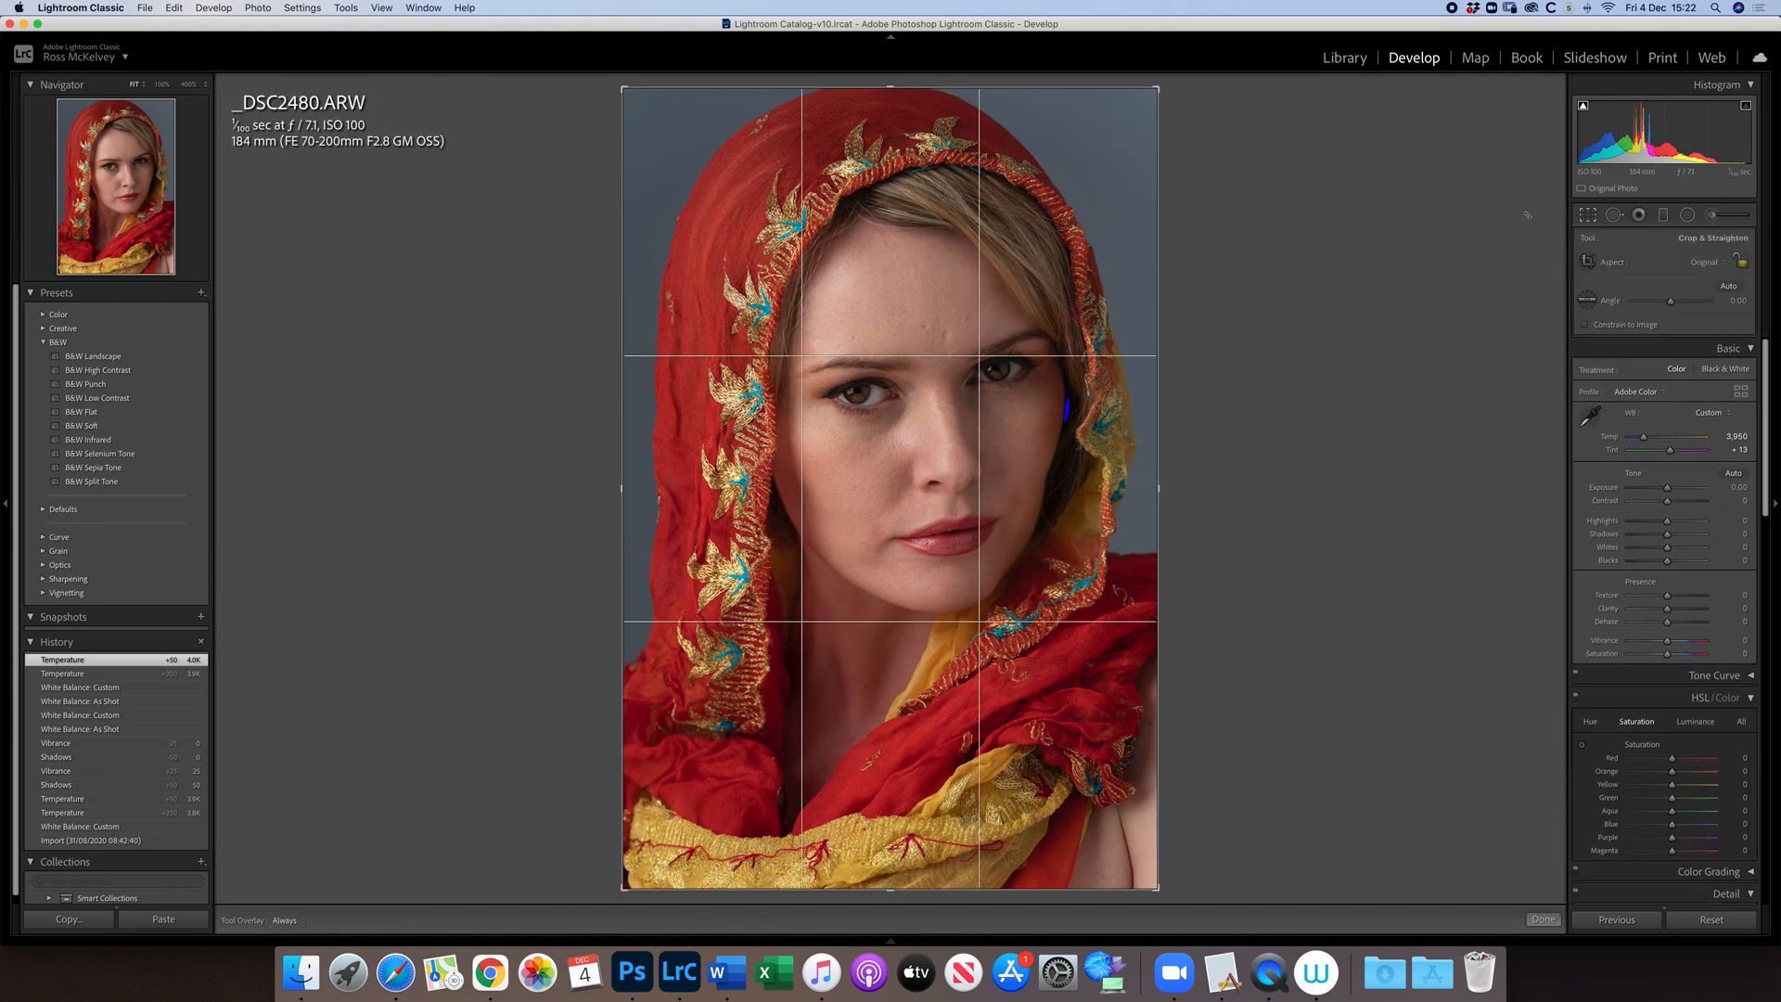
{"action": "left_click_drag", "start_coordinate": [893, 90], "coordinate": [892, 99]}
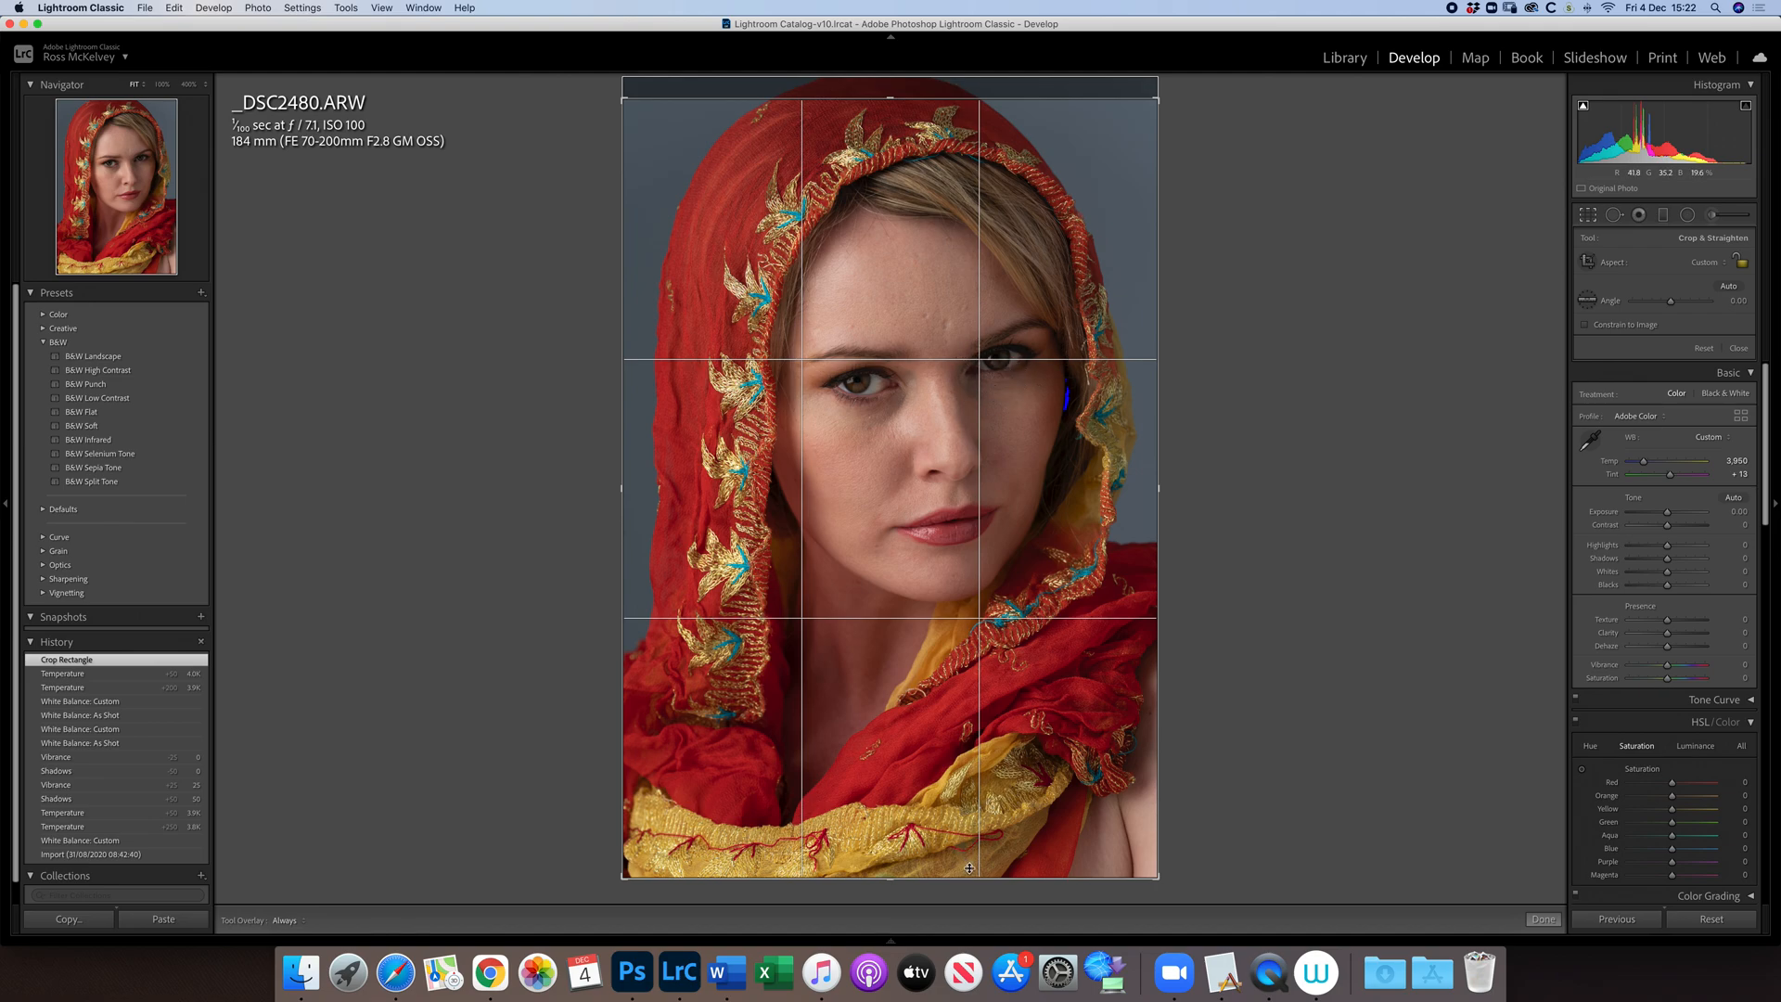
{"action": "left_click_drag", "start_coordinate": [970, 879], "coordinate": [970, 870]}
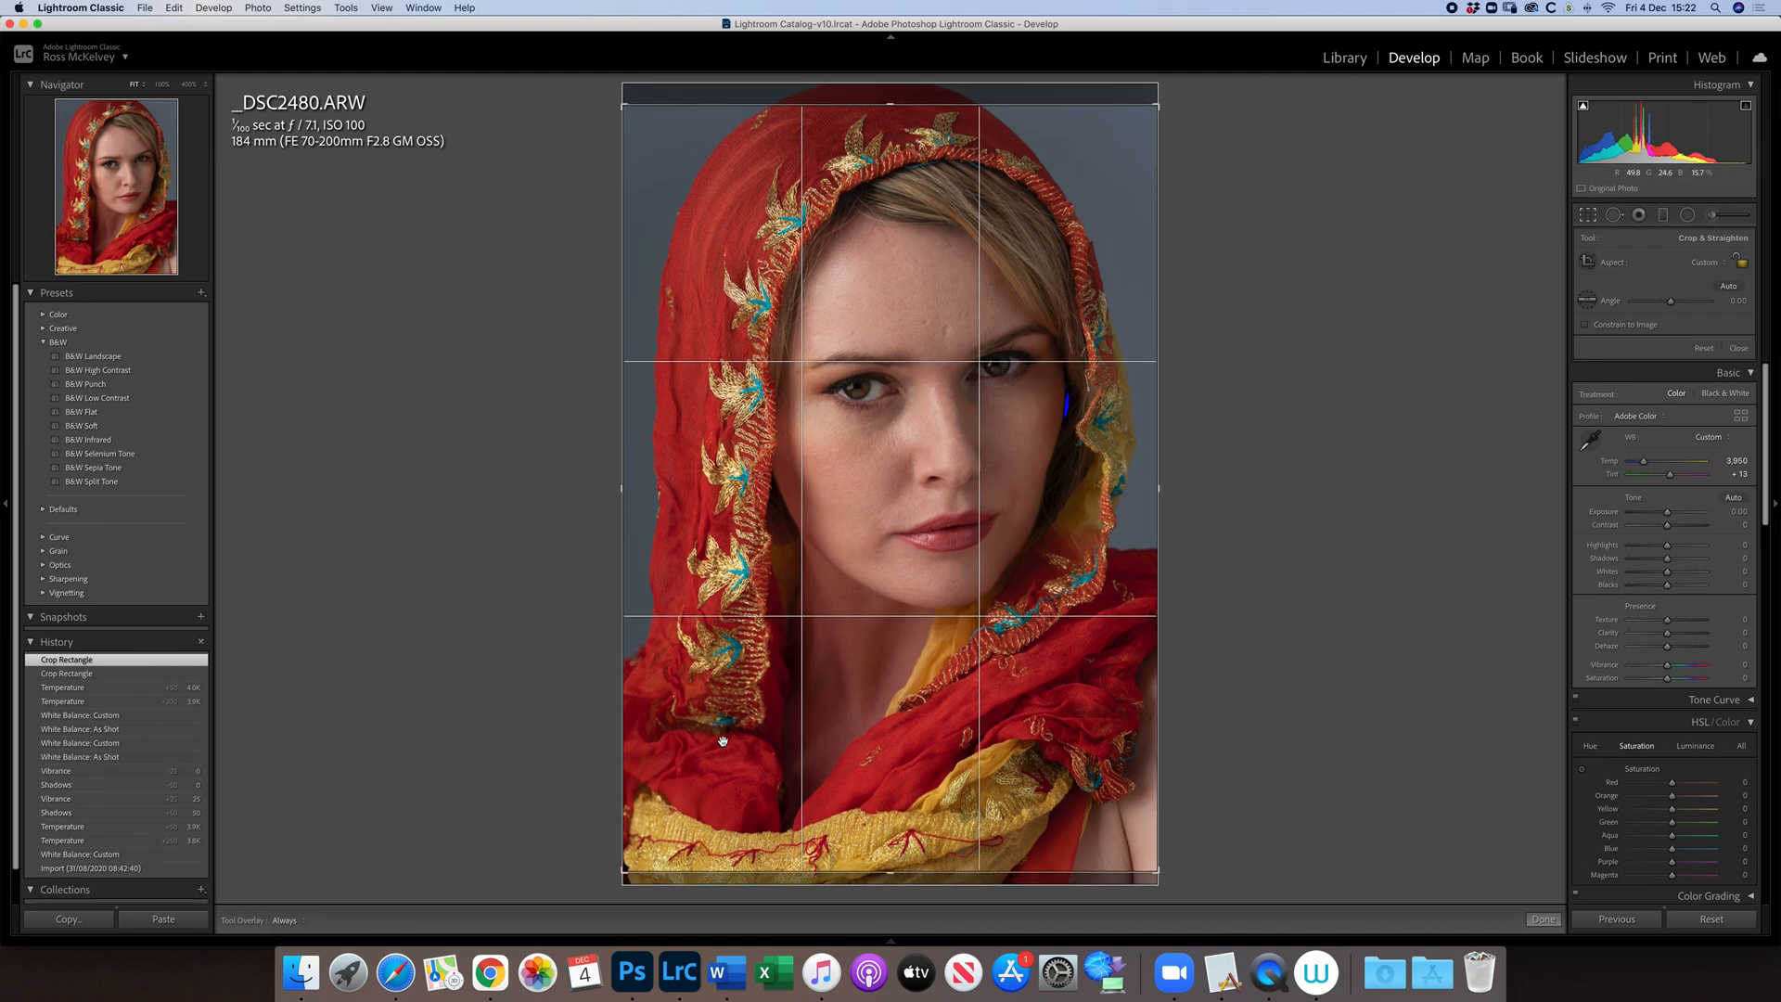
{"action": "left_click_drag", "start_coordinate": [621, 734], "coordinate": [627, 734]}
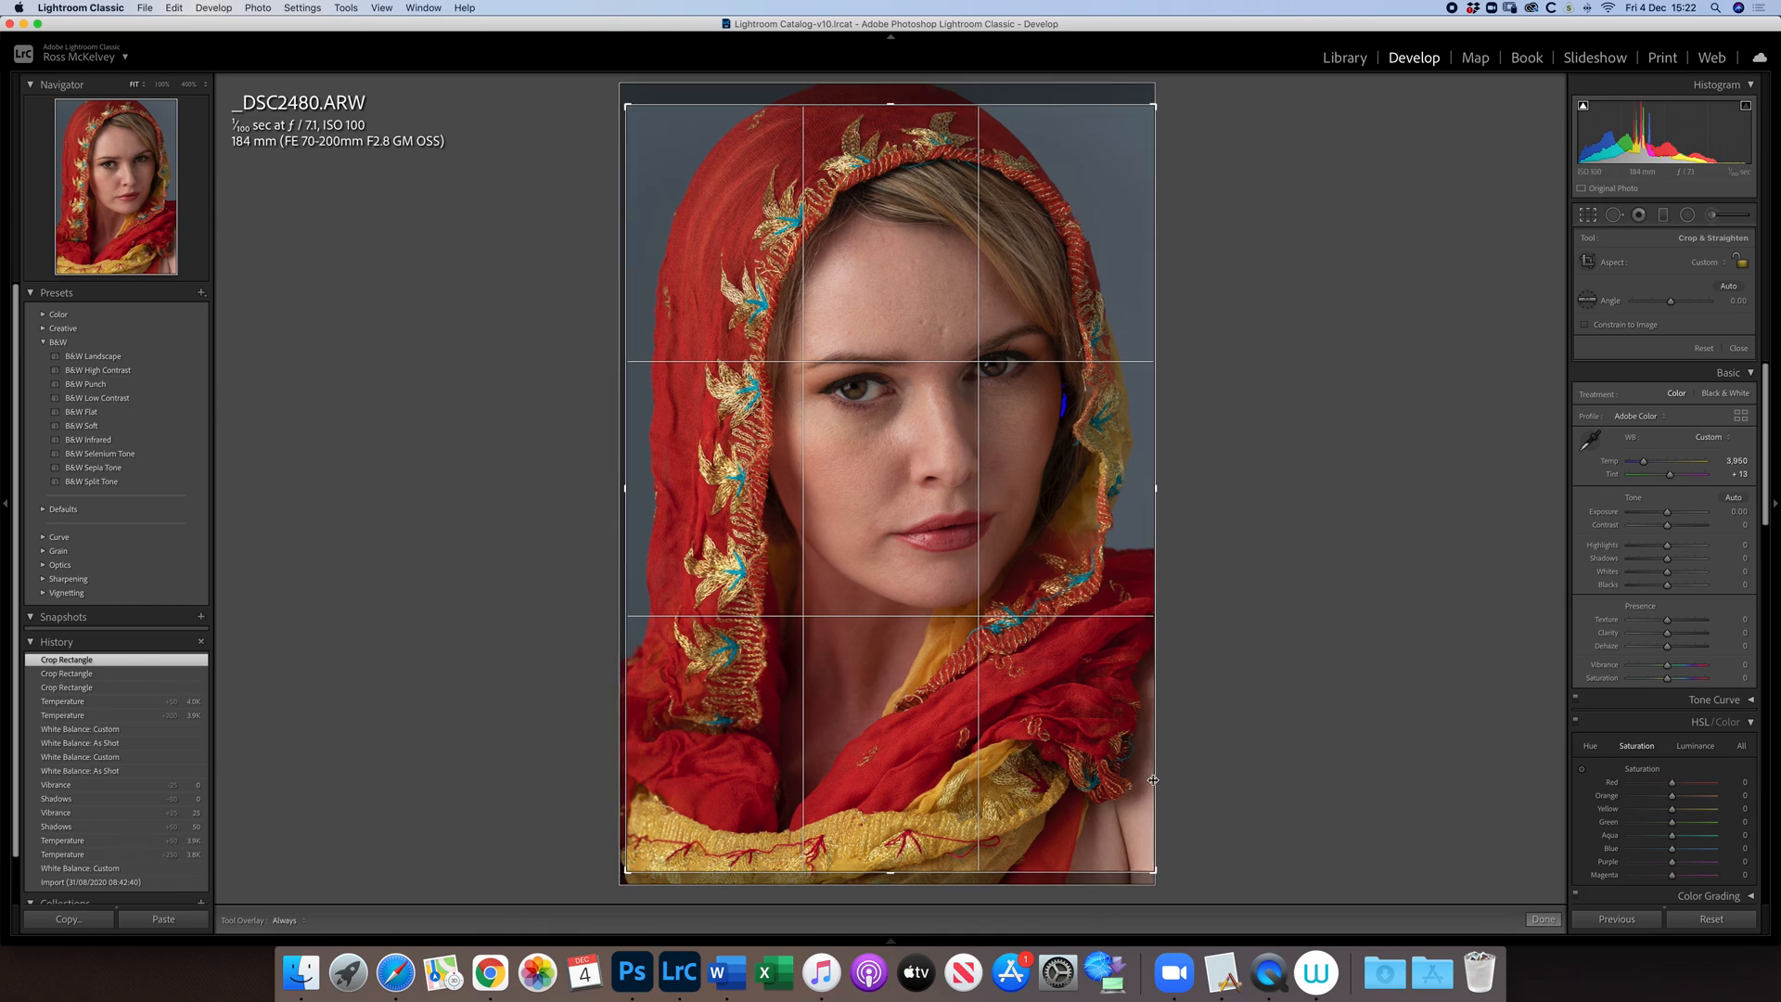
{"action": "left_click_drag", "start_coordinate": [1101, 873], "coordinate": [1102, 867]}
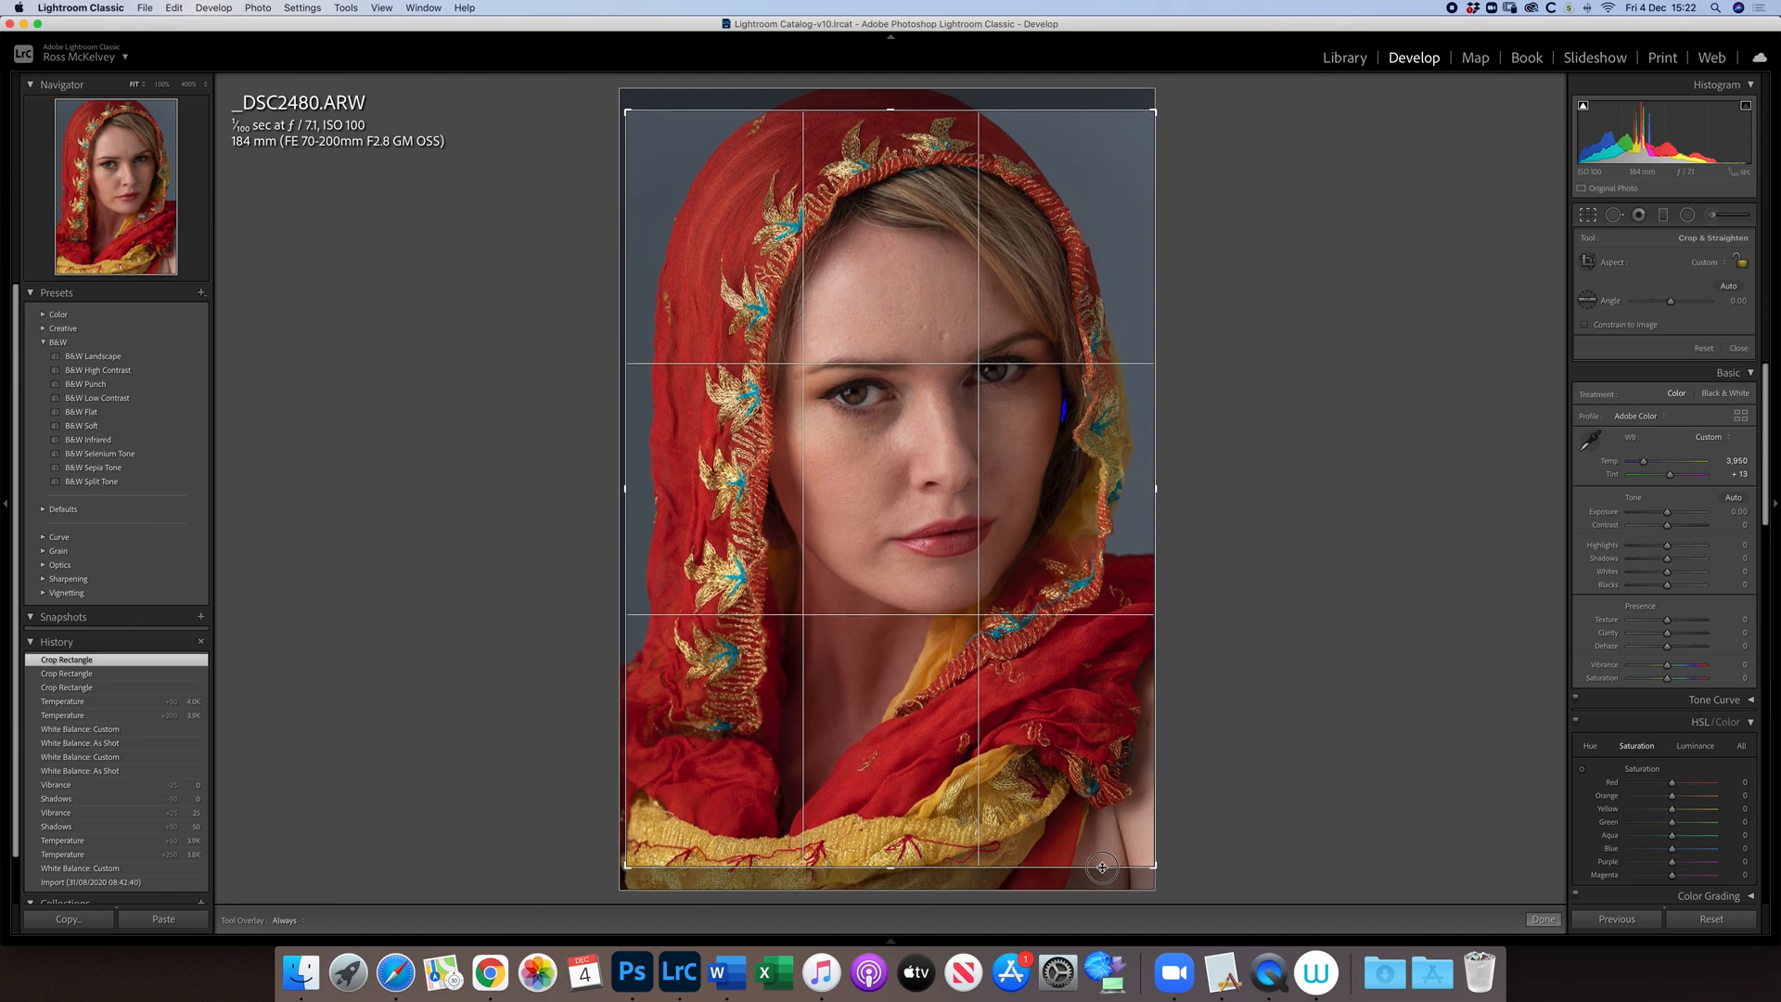
{"action": "key", "text": "Return"}
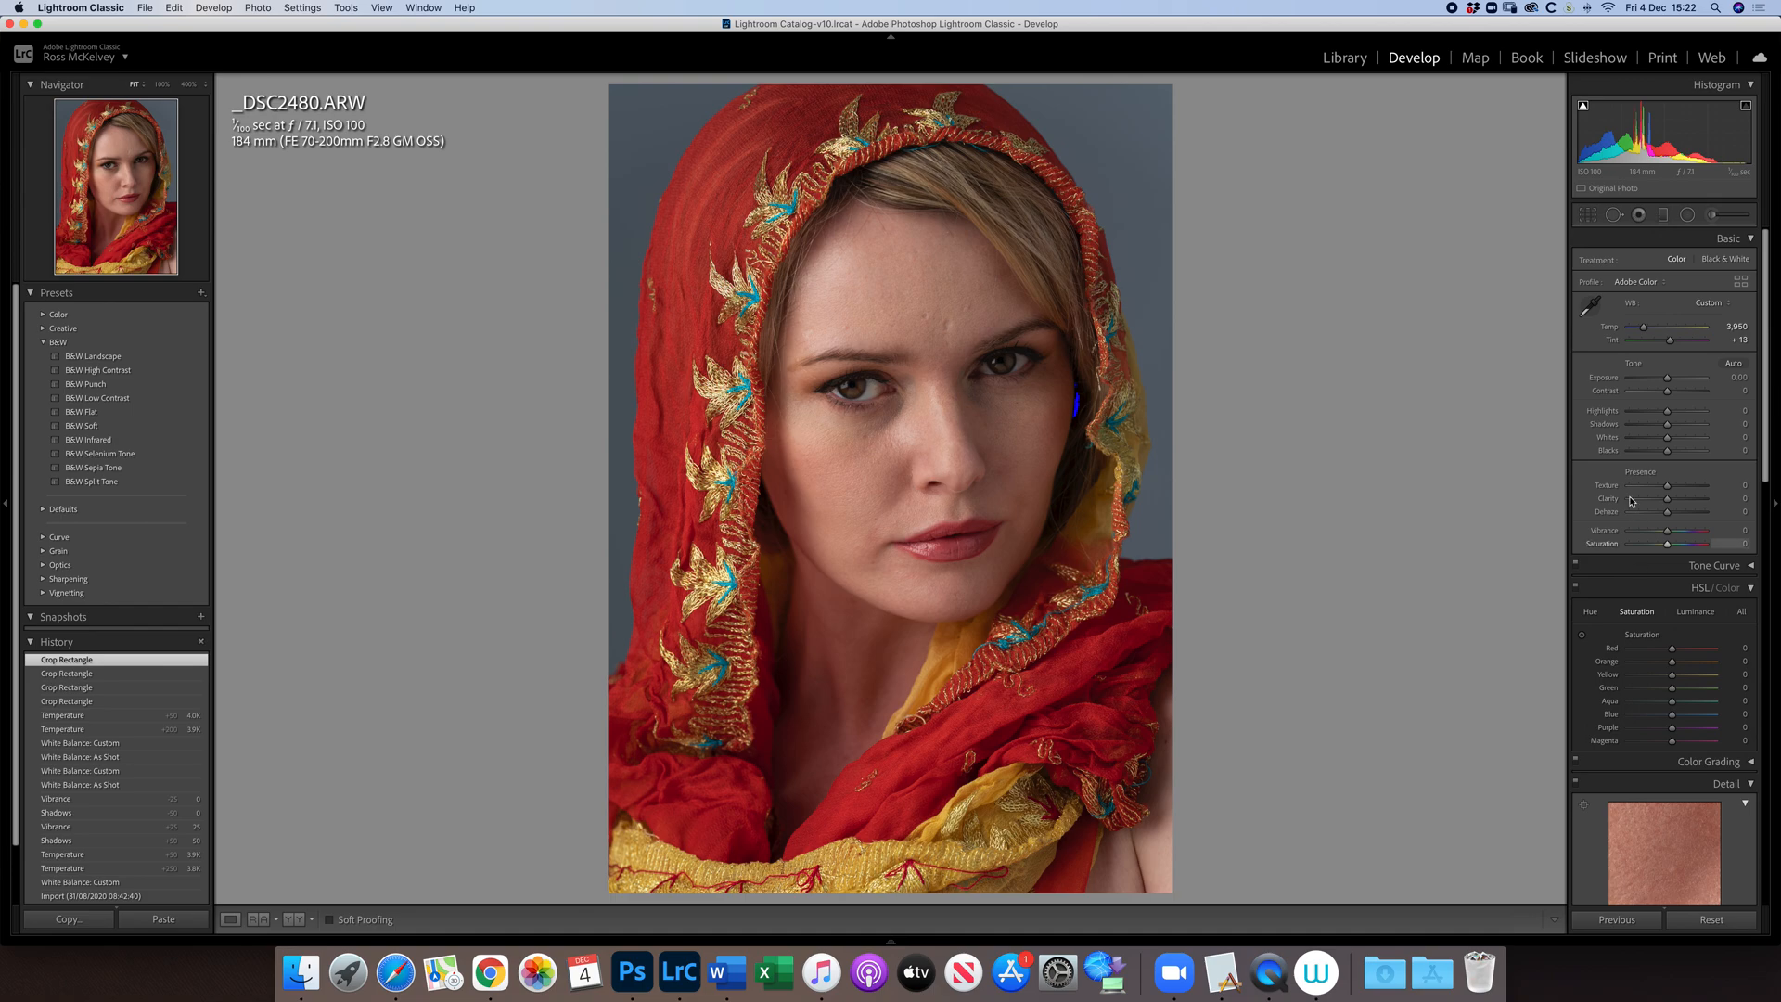
- Raise the Shadows of the portrait to +50
{"action": "left_click", "coordinate": [1604, 428]}
{"action": "left_click", "coordinate": [1605, 427]}
{"action": "key", "text": "equal"}
{"action": "key", "text": "equal"}
{"action": "key", "text": "equal"}
{"action": "key", "text": "equal"}
{"action": "key", "text": "equal"}
{"action": "key", "text": "equal"}
{"action": "key", "text": "equal"}
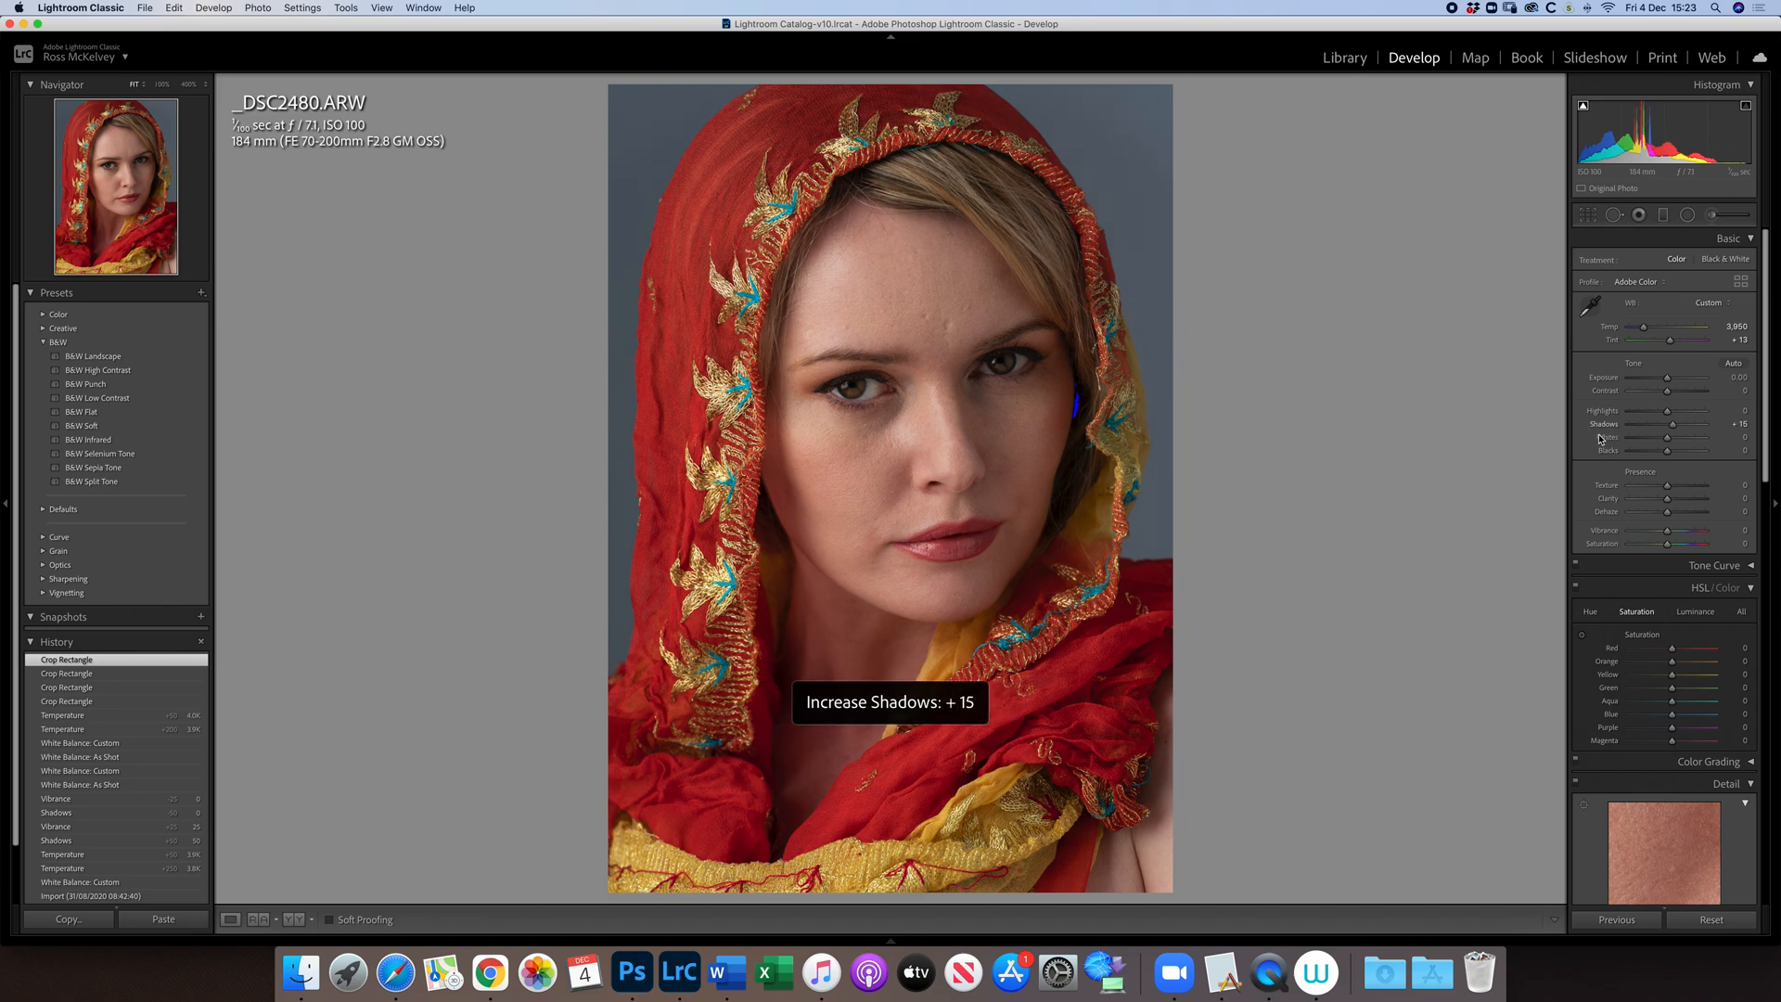
{"action": "key", "text": "equal"}
{"action": "key", "text": "equal"}
{"action": "key", "text": "equal"}
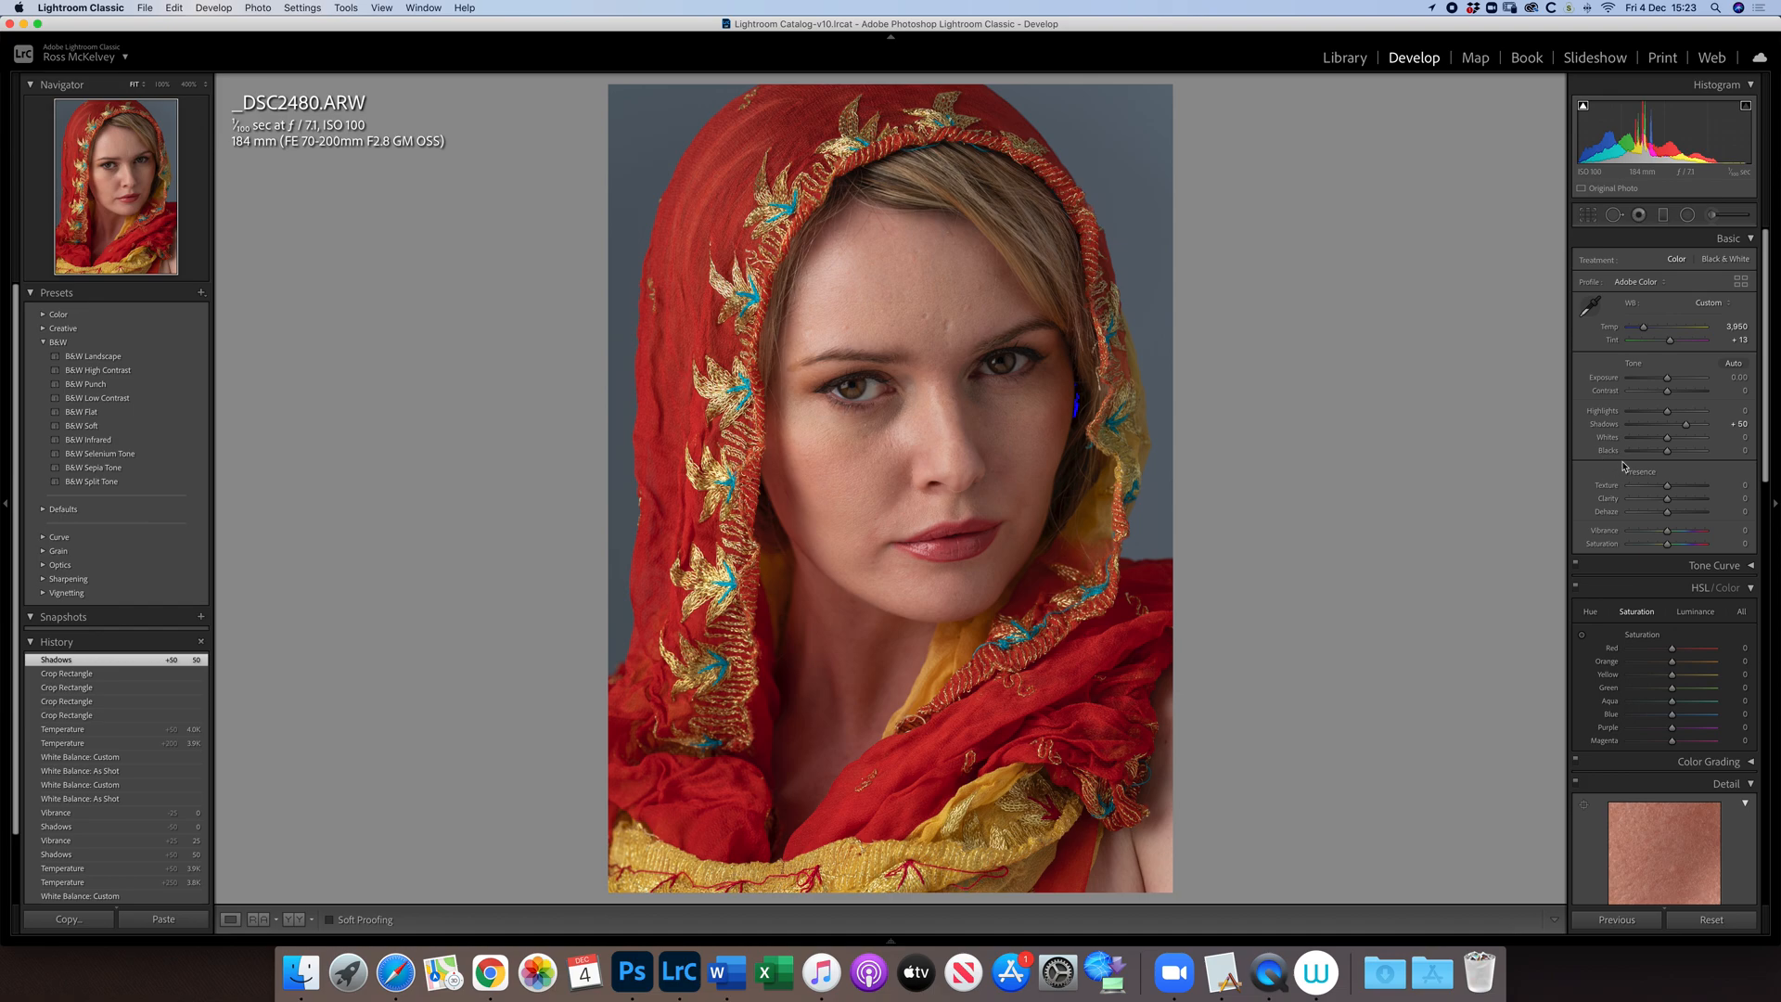
- Toggle the shadow clipping indicator and set Blacks to +10 and Vibrance to +5
{"action": "left_click", "coordinate": [1584, 109]}
{"action": "mouse_move", "coordinate": [1610, 454]}
{"action": "key", "text": "plus"}
{"action": "key", "text": "plus"}
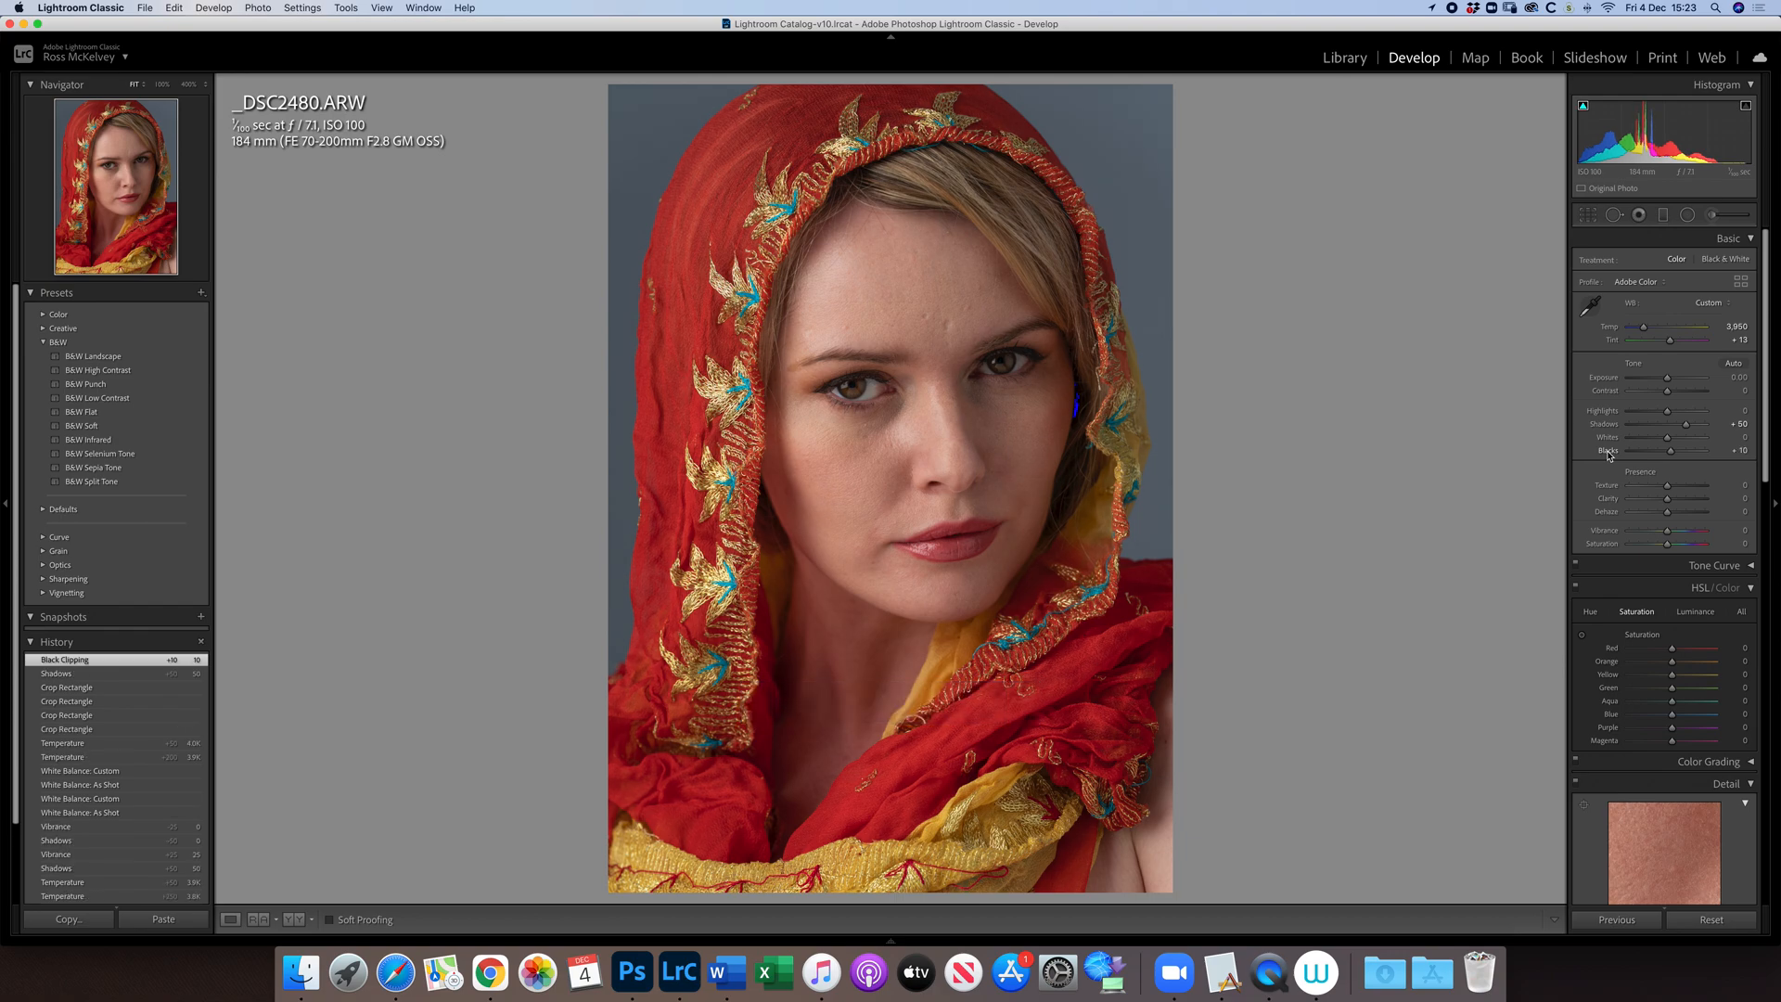
{"action": "left_click", "coordinate": [1608, 533]}
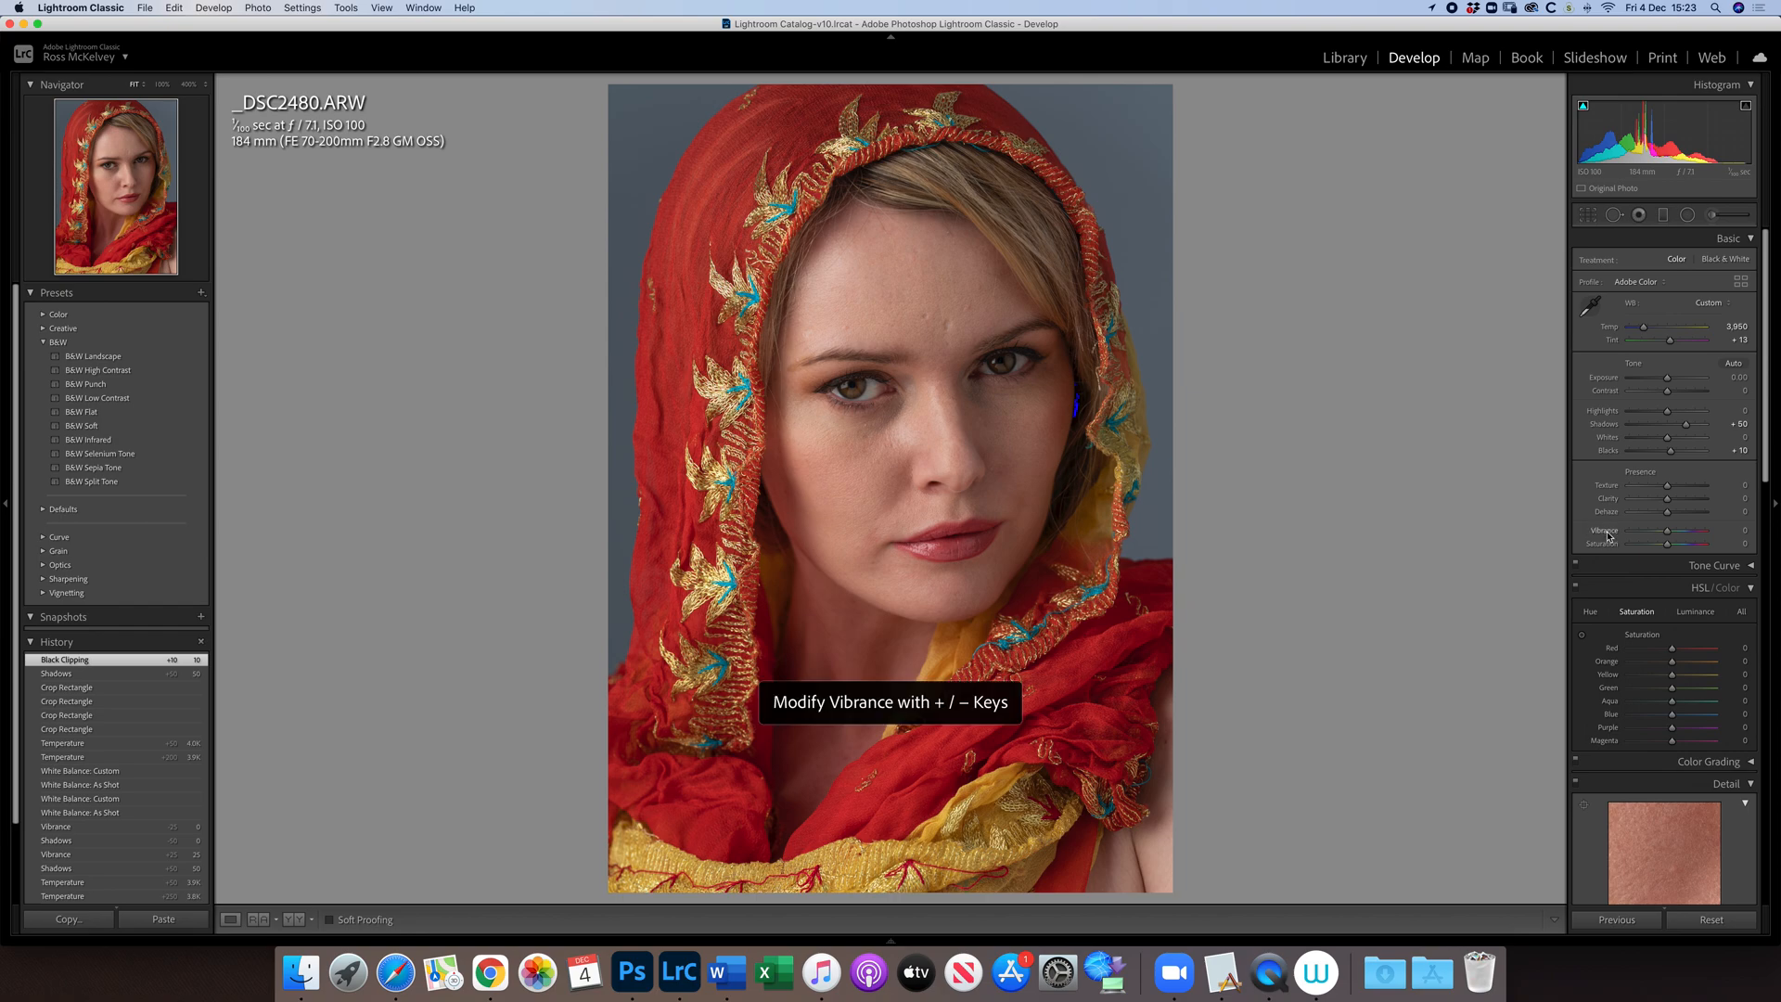
{"action": "key", "text": "plus"}
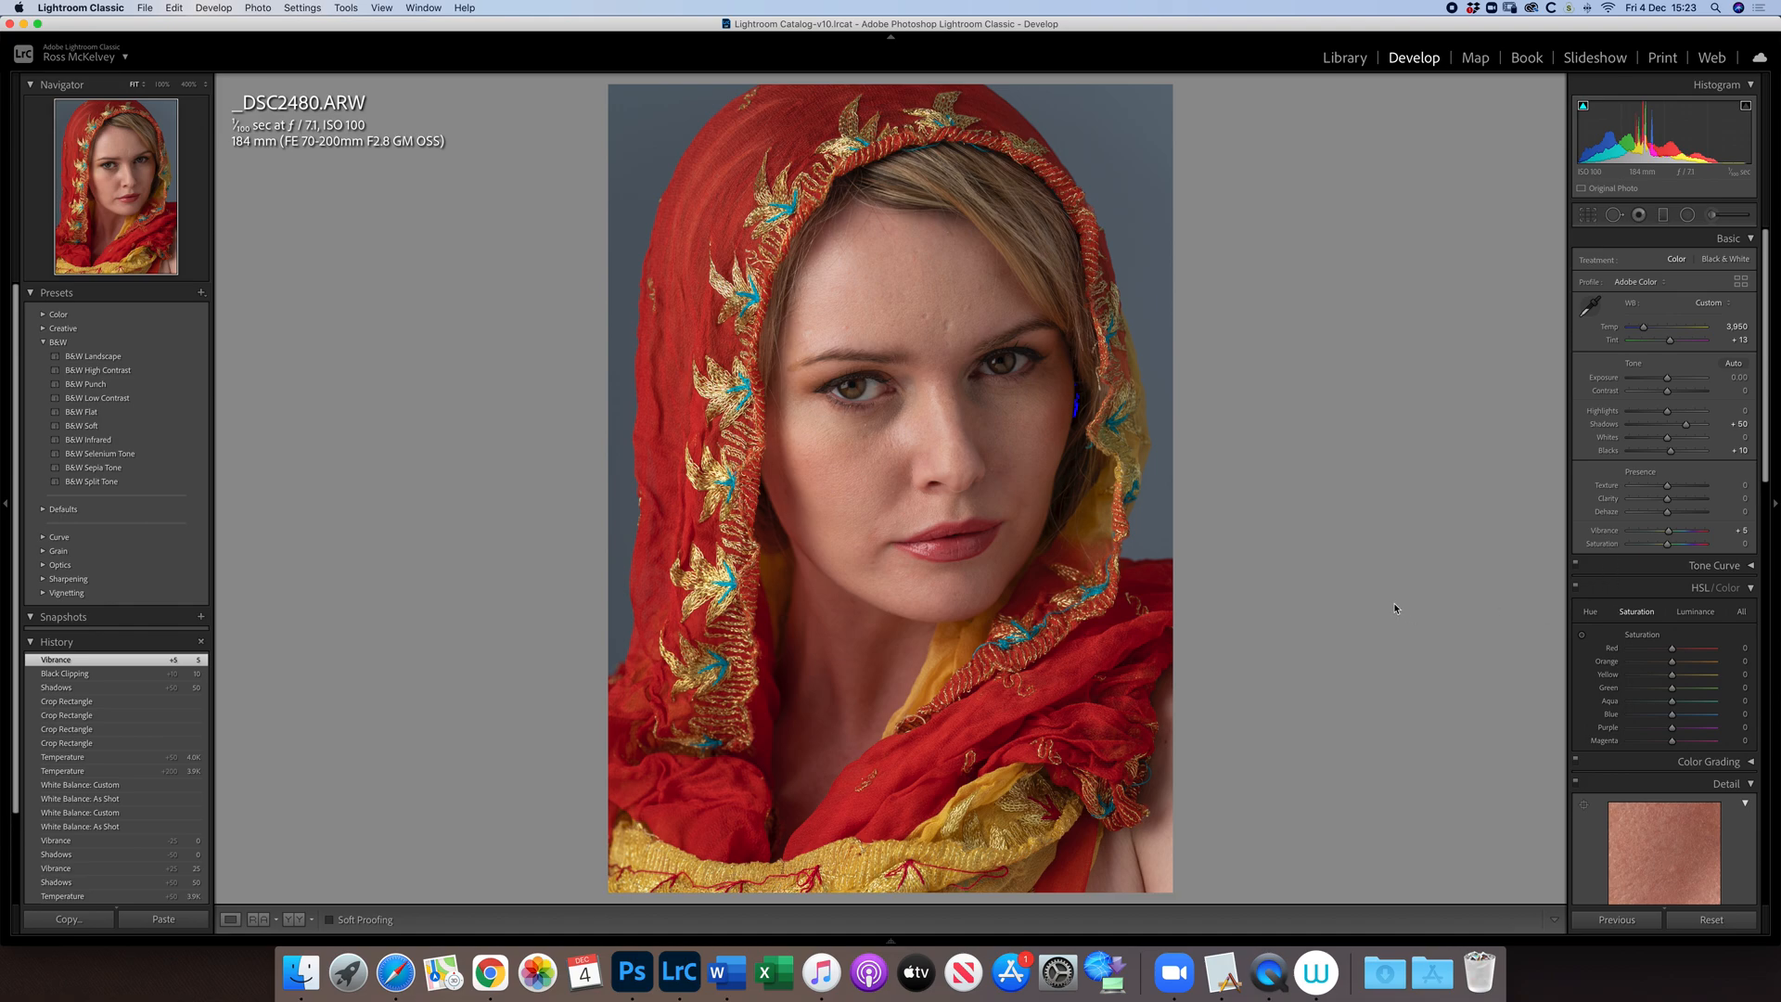
- Send the photo to Adobe Photoshop 2021 for editing
{"action": "left_click", "coordinate": [258, 8]}
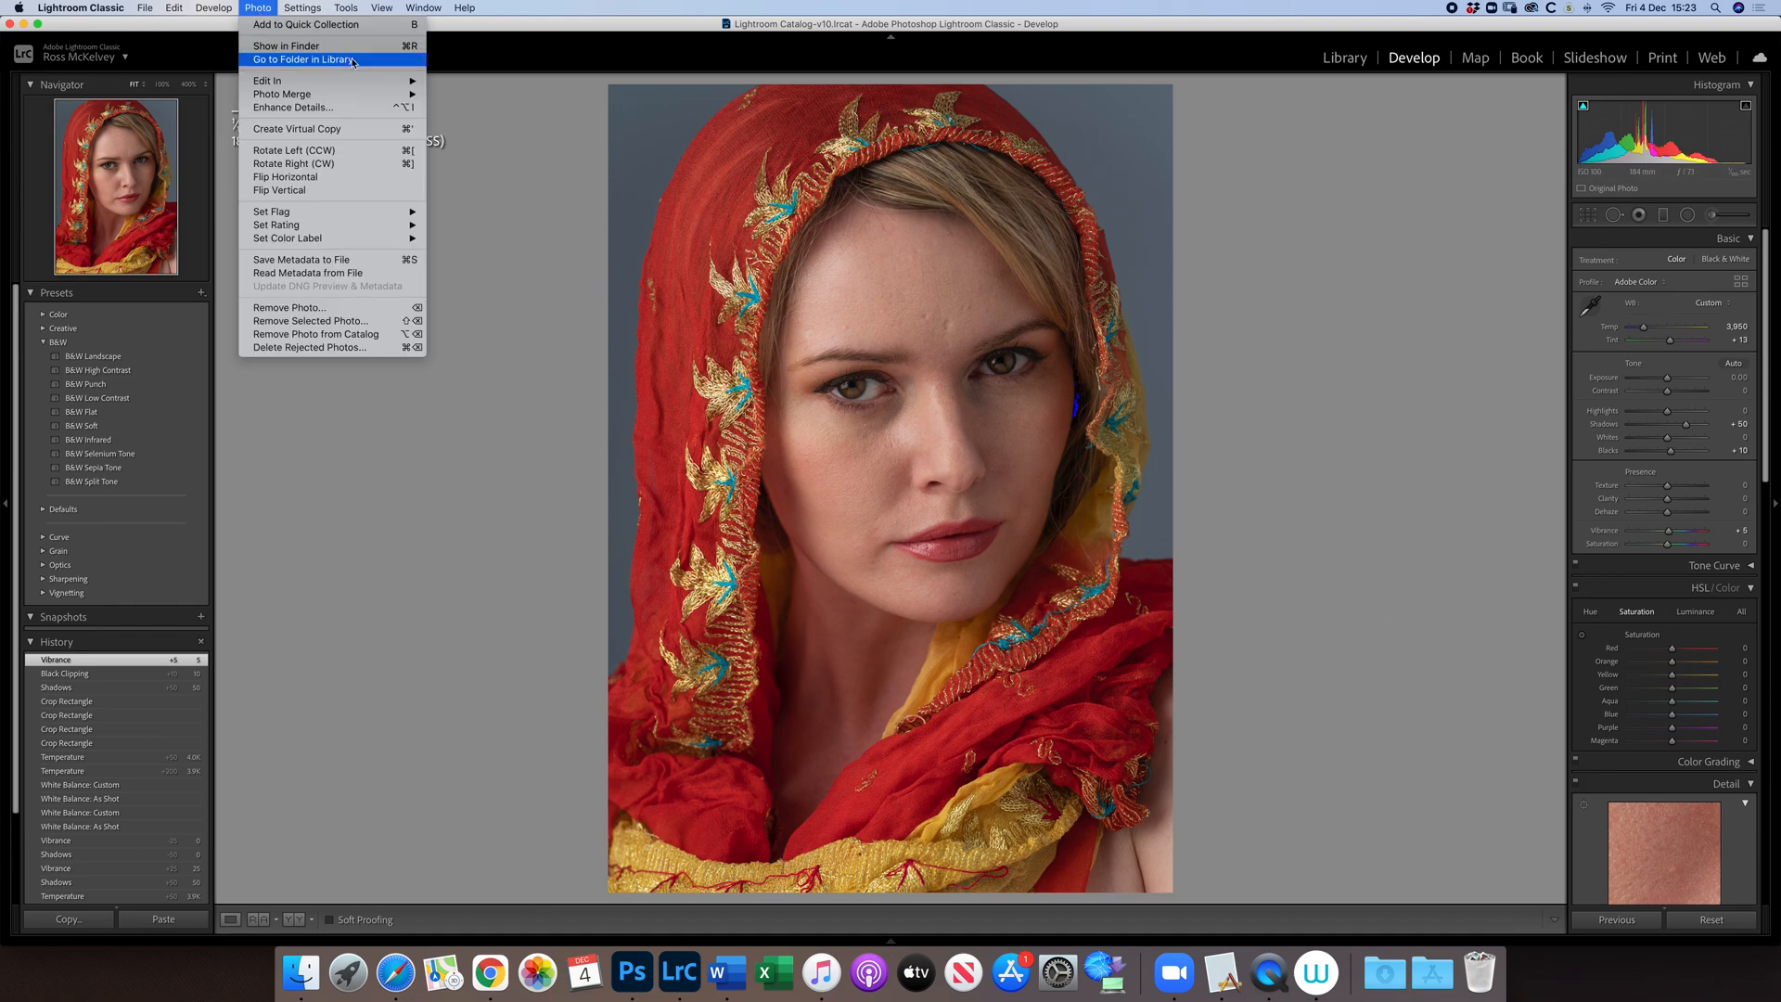
{"action": "mouse_move", "coordinate": [367, 81]}
{"action": "left_click", "coordinate": [536, 81]}
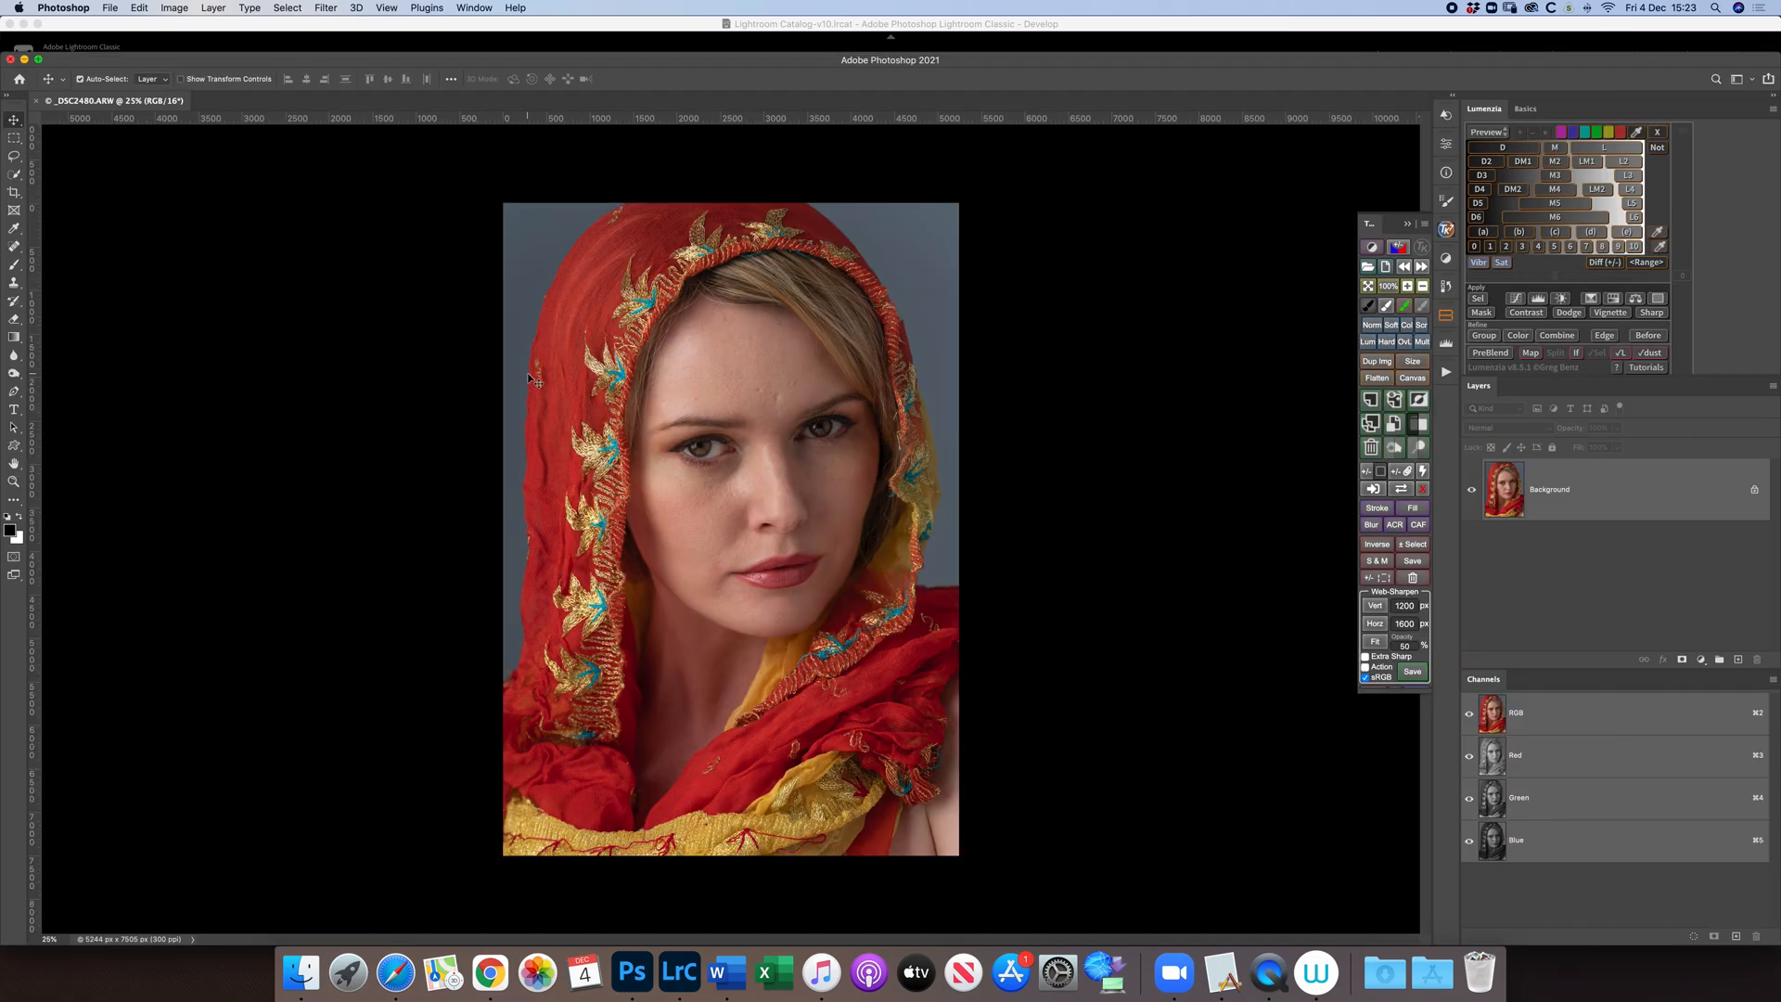
- Duplicate the Background layer for retouching the face
{"action": "key", "text": "super+equal"}
{"action": "key", "text": "super+equal"}
{"action": "key", "text": "super+equal"}
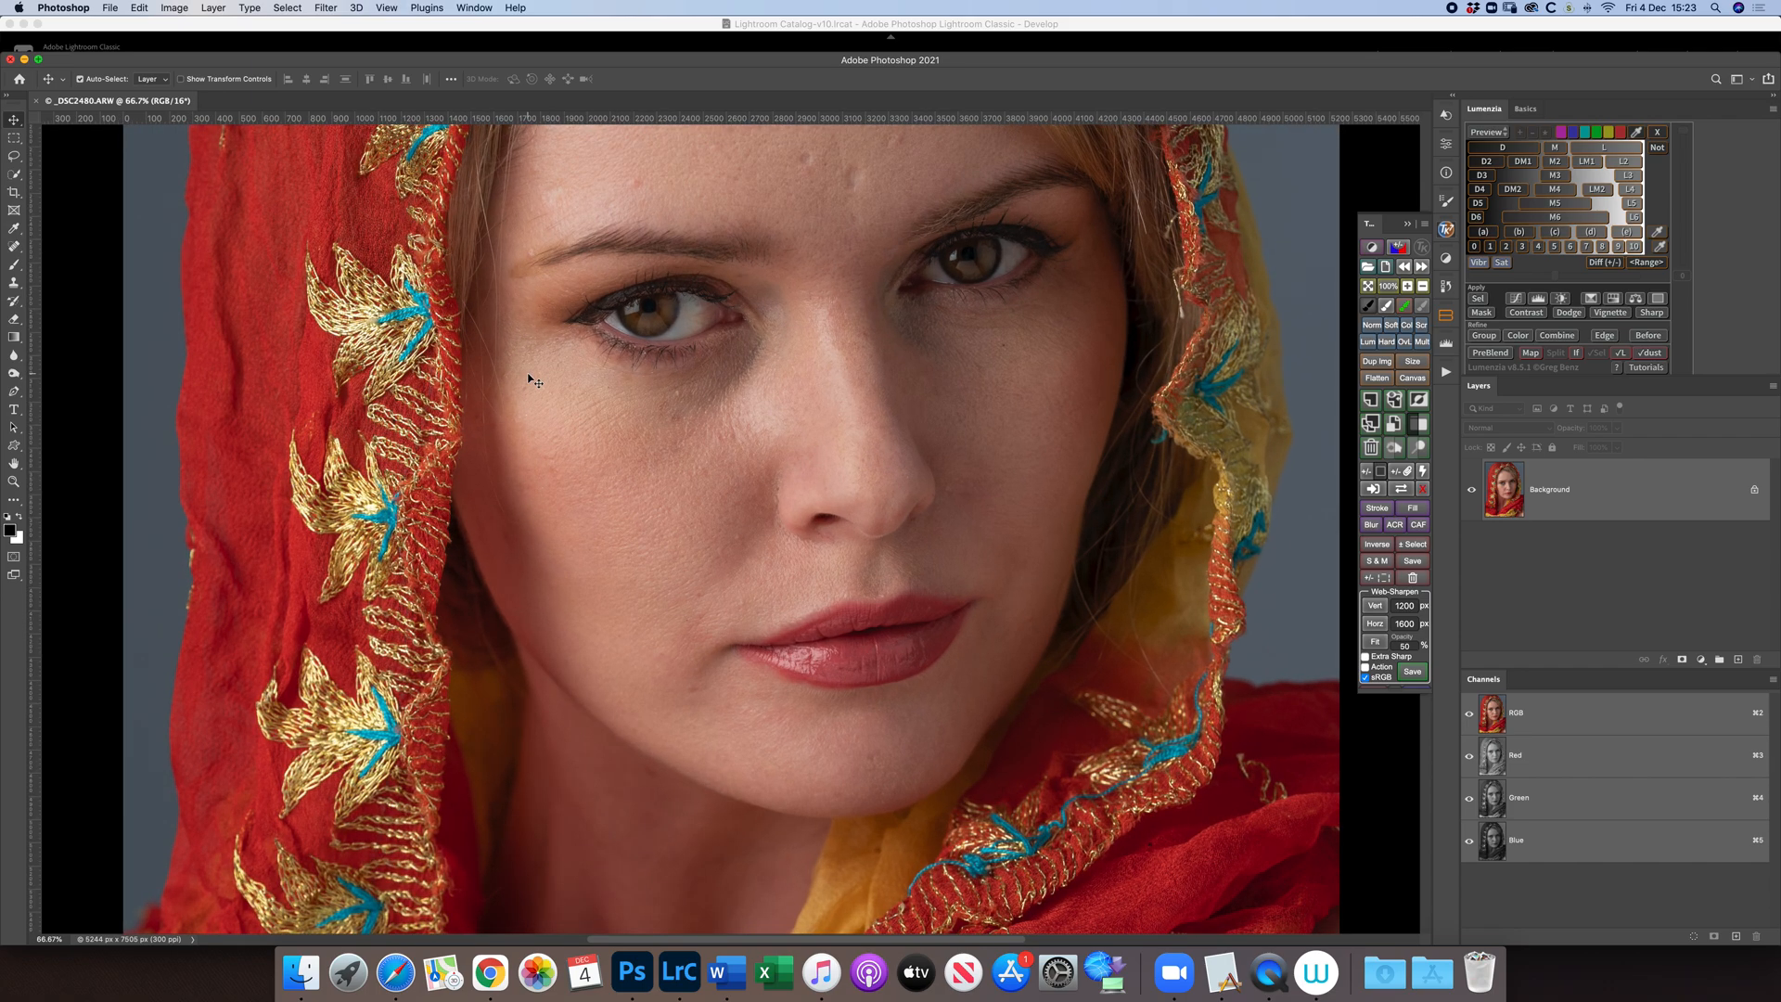
{"action": "scroll", "coordinate": [417, 345], "scroll_direction": "up", "scroll_amount": 5}
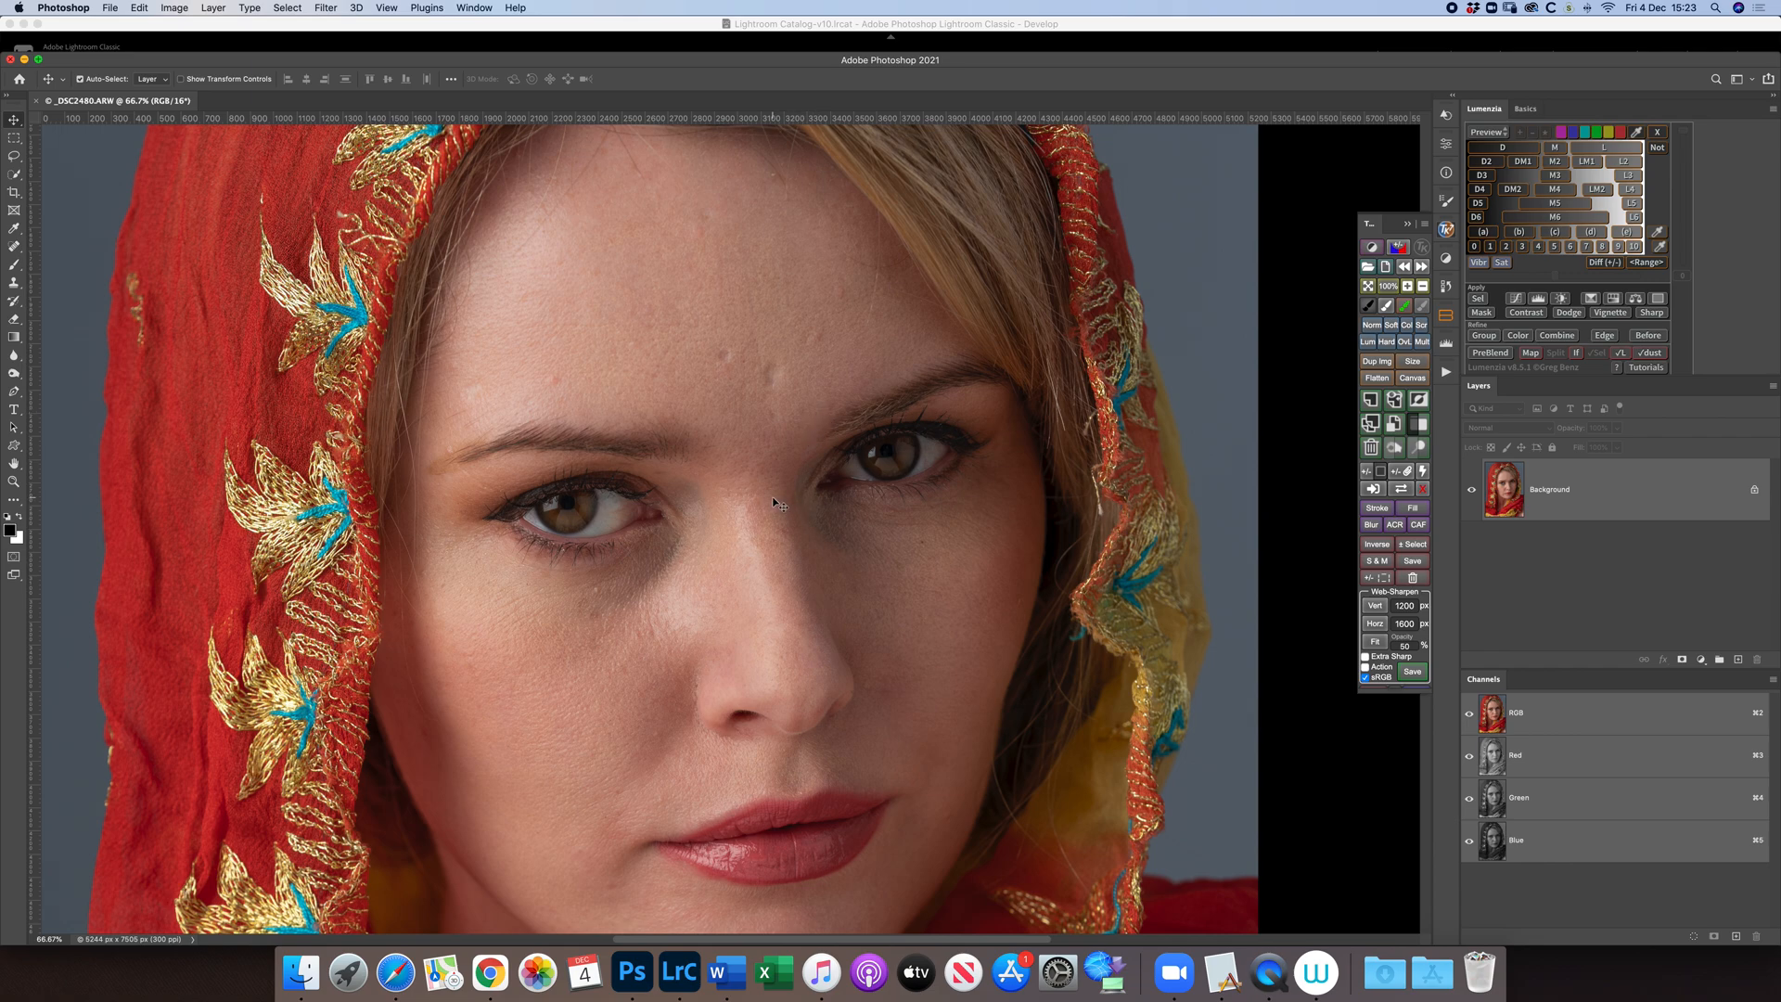
{"action": "key", "text": "super+j"}
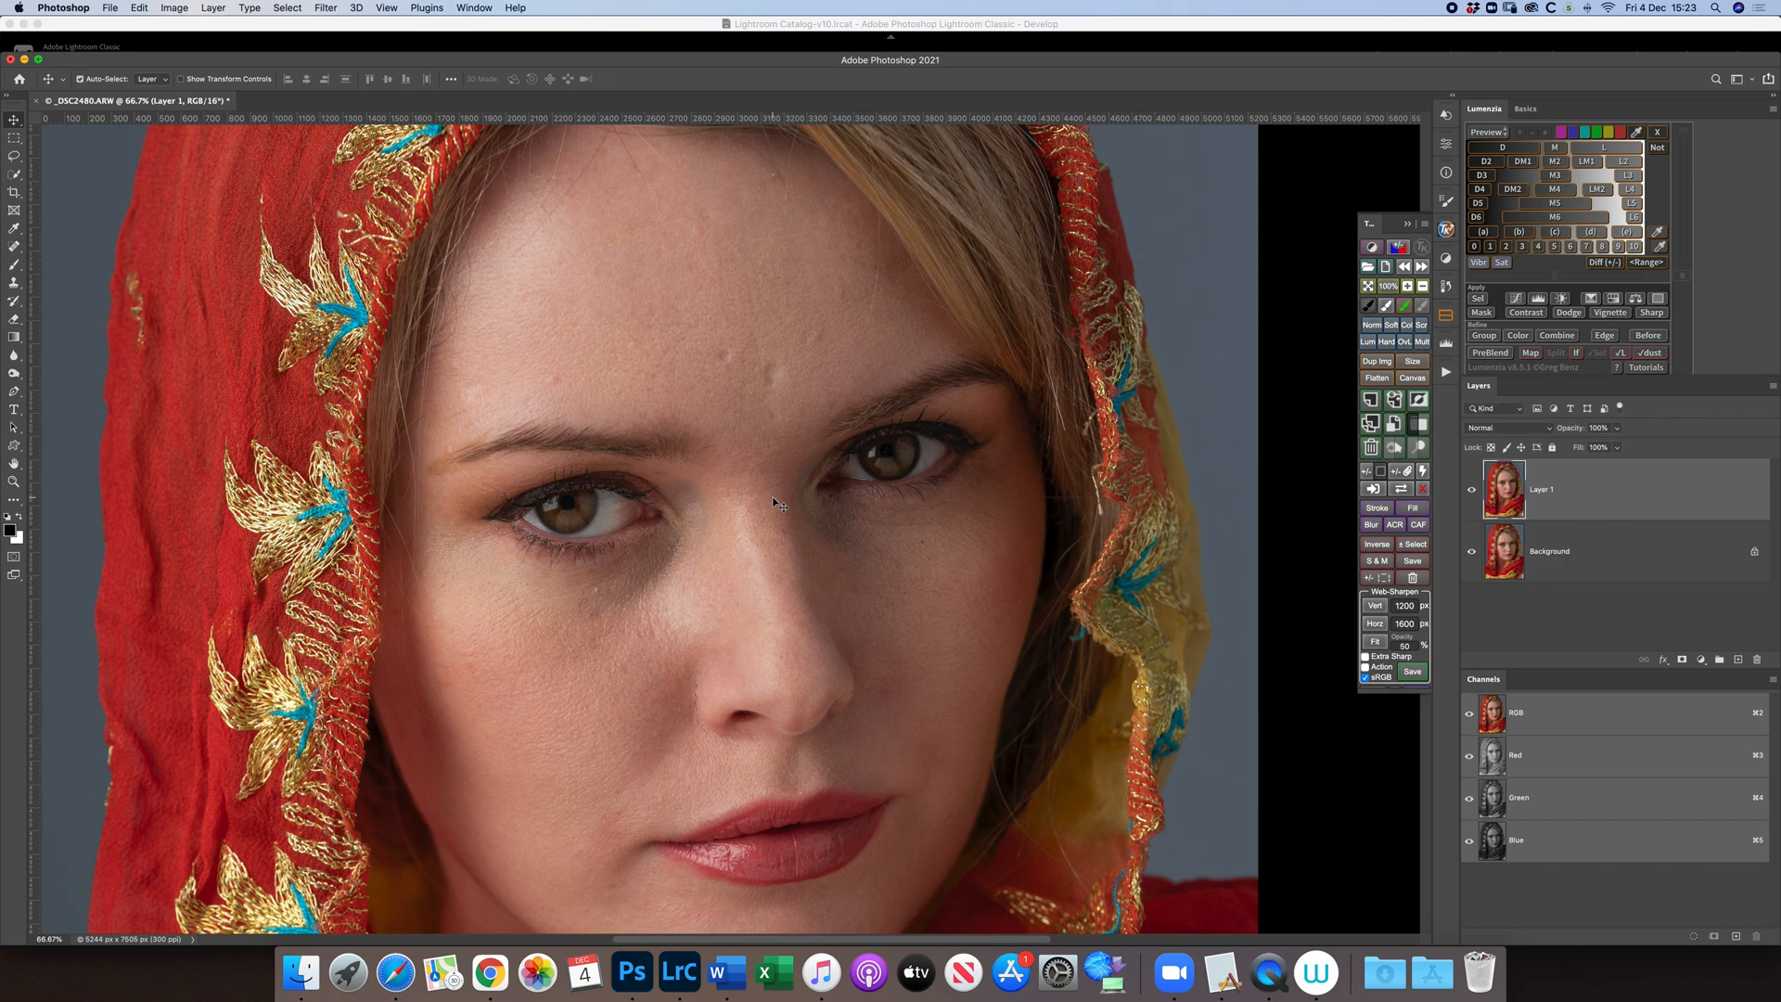
- Remove the marks between the eyebrows, the forehead spot and the cheek spot with the content-aware Spot Healing Brush
{"action": "left_click", "coordinate": [13, 247]}
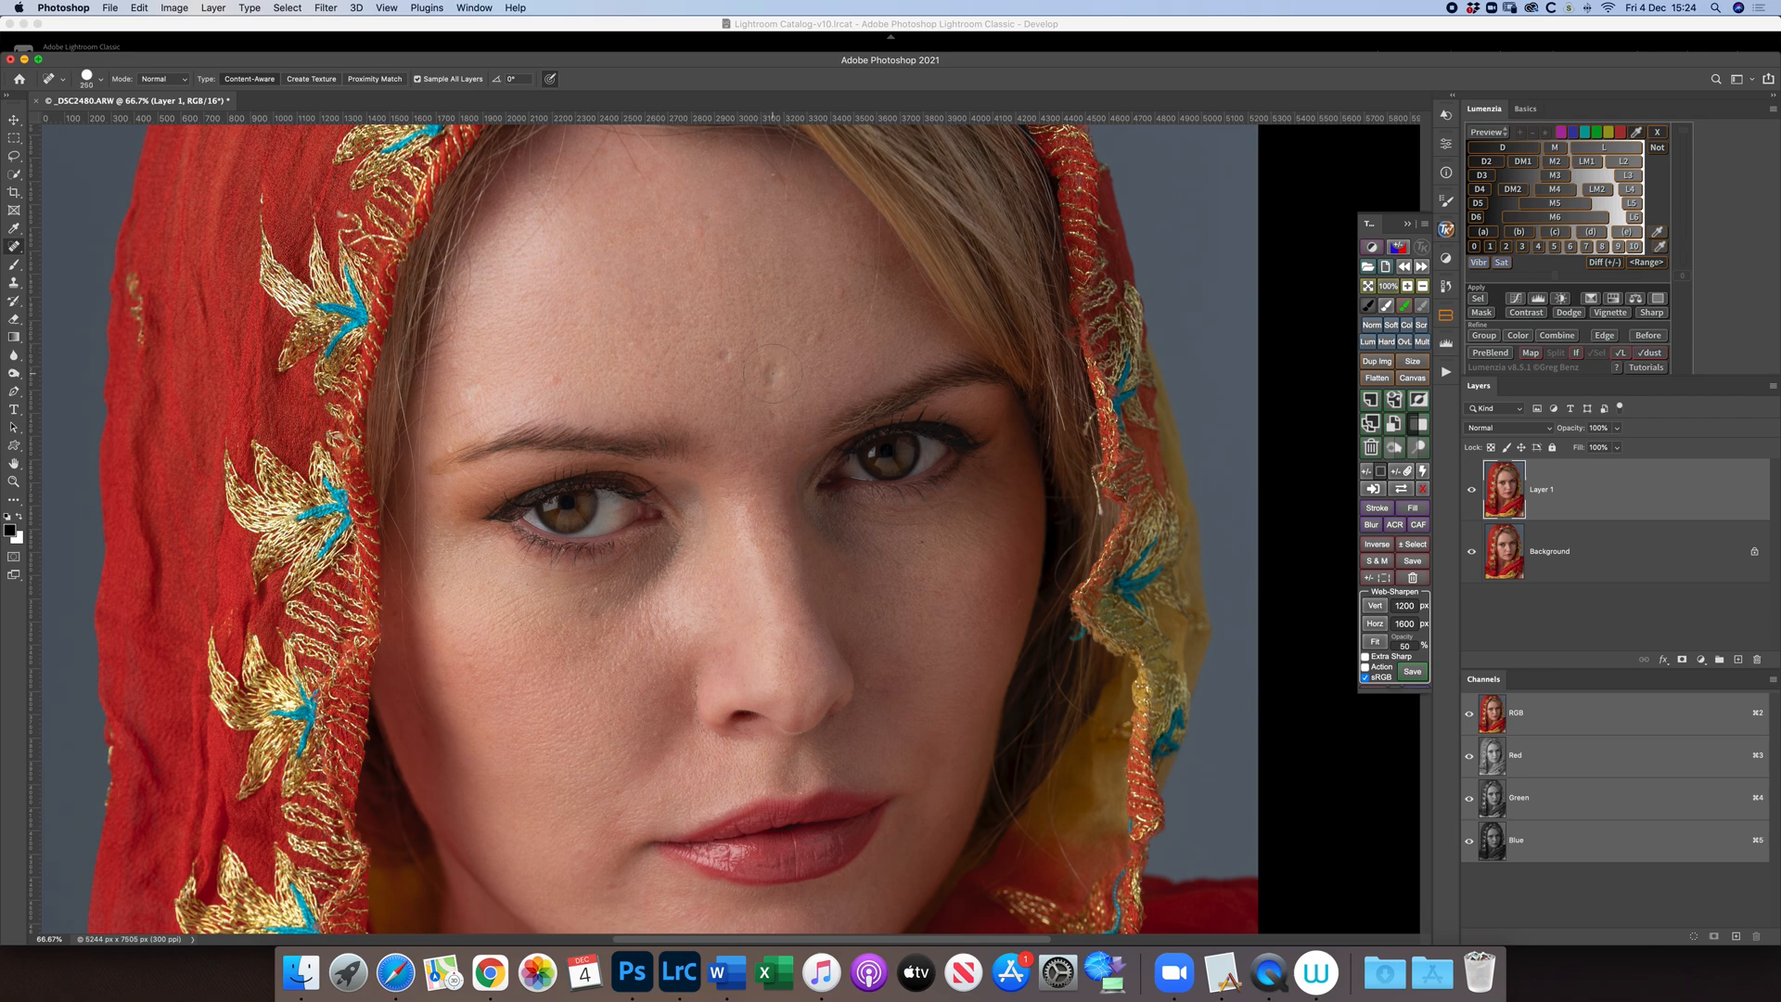
{"action": "left_click_drag", "start_coordinate": [771, 372], "coordinate": [813, 339]}
{"action": "left_click_drag", "start_coordinate": [729, 357], "coordinate": [725, 353]}
{"action": "left_click_drag", "start_coordinate": [555, 379], "coordinate": [553, 379]}
{"action": "left_click", "coordinate": [923, 541]}
- Reduce the healing brush to 40 px and heal the fine lines and stray hairs on the forehead above the right-hand eyebrow
{"action": "left_click_drag", "start_coordinate": [815, 772], "coordinate": [843, 627]}
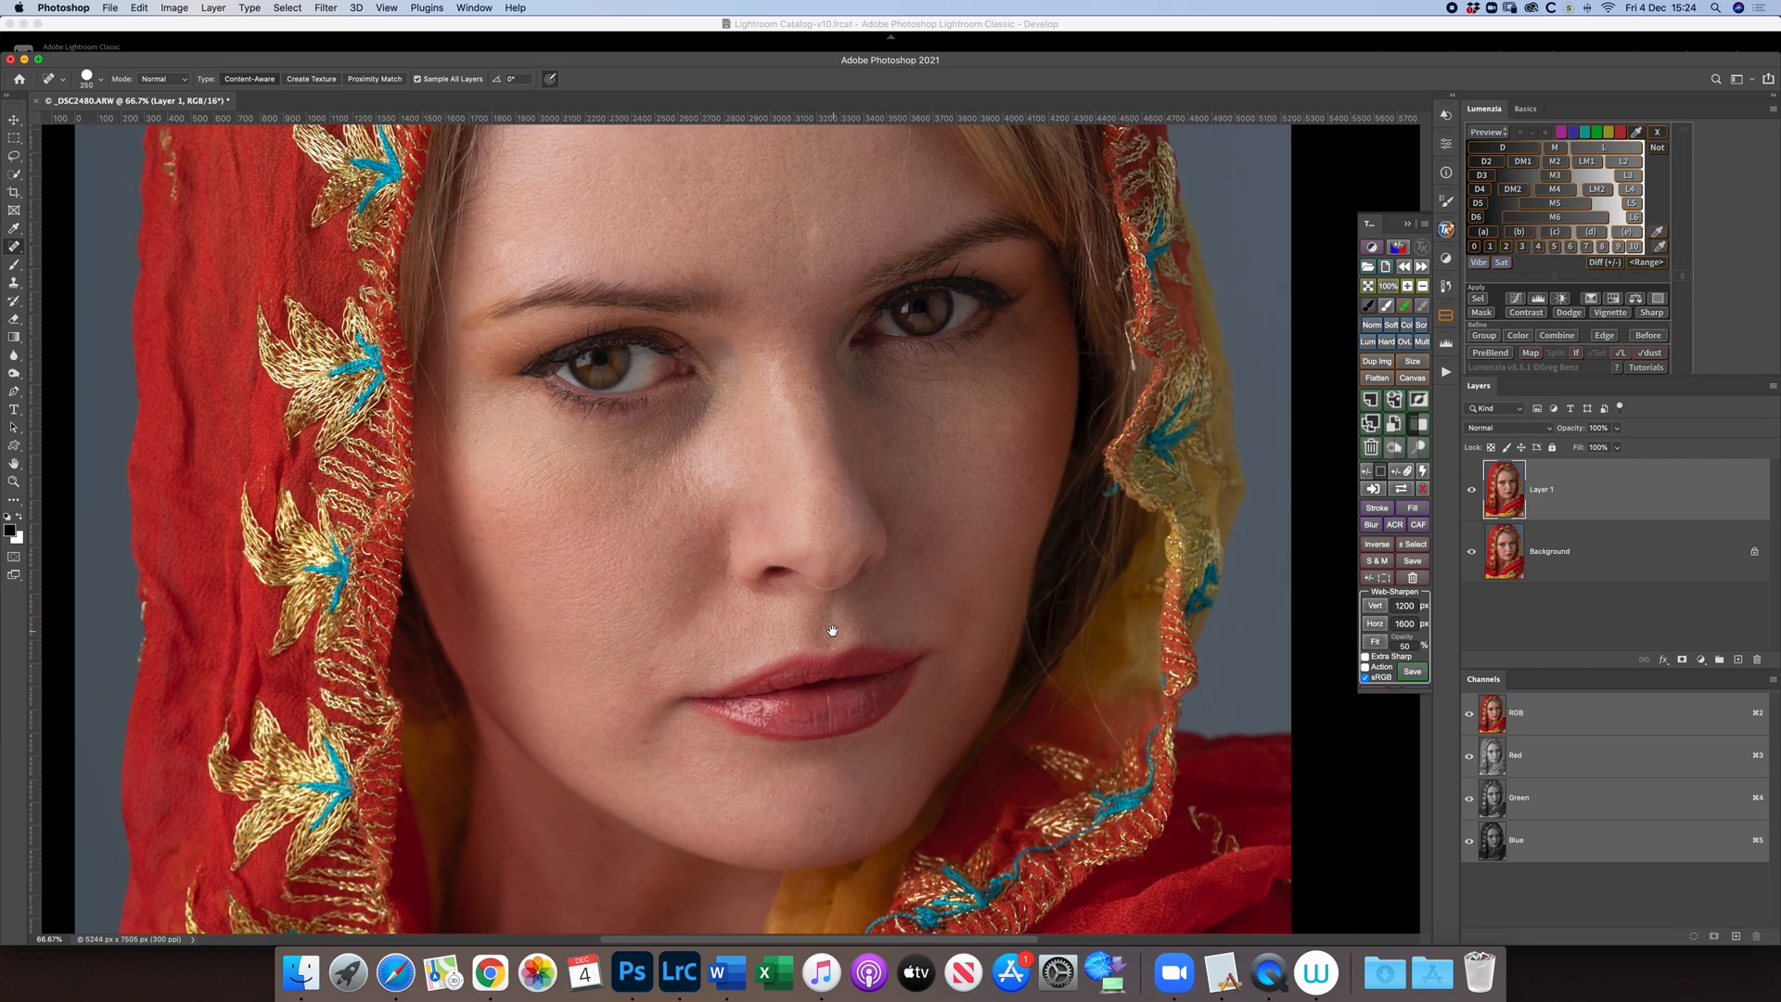
{"action": "mouse_move", "coordinate": [860, 530]}
{"action": "left_mouse_down"}
{"action": "mouse_move", "coordinate": [862, 640]}
{"action": "mouse_move", "coordinate": [866, 584]}
{"action": "mouse_move", "coordinate": [842, 640]}
{"action": "left_mouse_up"}
{"action": "key", "text": "super+1"}
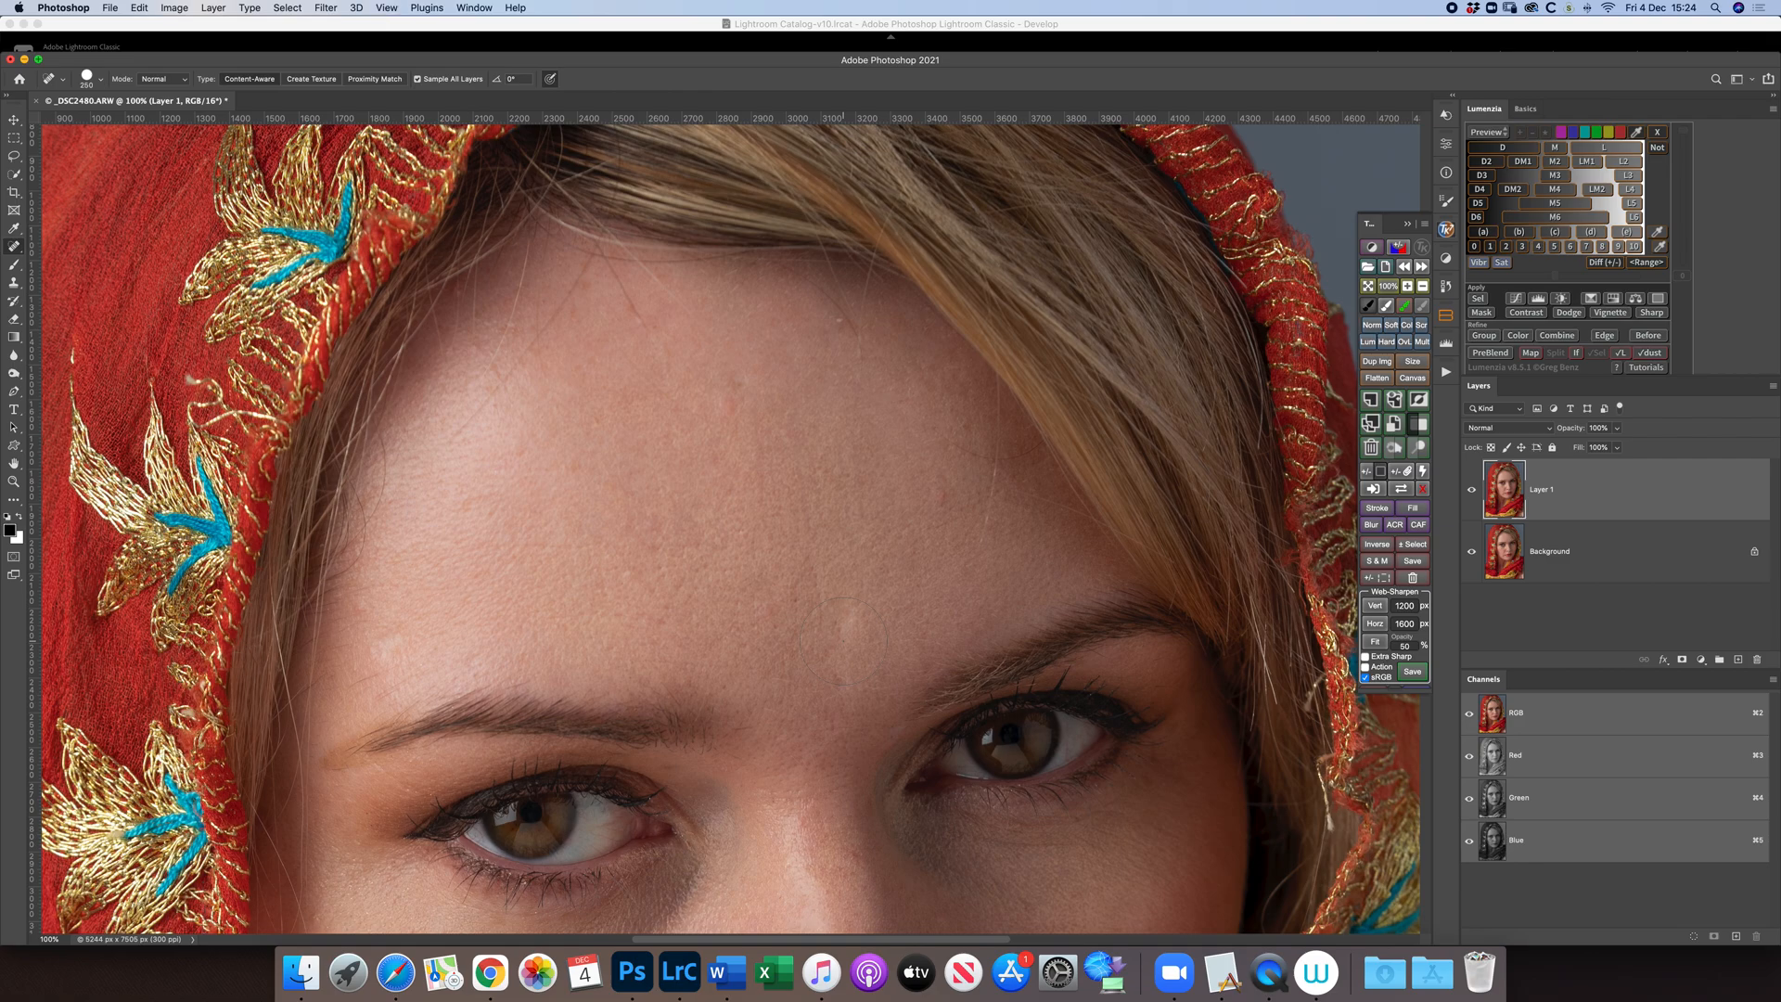
{"action": "key", "text": "bracketleft"}
{"action": "key", "text": "bracketleft"}
{"action": "key", "text": "bracketleft"}
{"action": "key", "text": "bracketleft"}
{"action": "key", "text": "bracketleft"}
{"action": "key", "text": "bracketleft"}
{"action": "key", "text": "bracketleft"}
{"action": "key", "text": "bracketleft"}
{"action": "left_click_drag", "start_coordinate": [997, 388], "coordinate": [977, 547]}
{"action": "left_click_drag", "start_coordinate": [998, 464], "coordinate": [988, 503]}
{"action": "mouse_move", "coordinate": [939, 429]}
{"action": "left_mouse_down"}
{"action": "mouse_move", "coordinate": [994, 456]}
{"action": "mouse_move", "coordinate": [1048, 436]}
{"action": "mouse_move", "coordinate": [1050, 502]}
{"action": "mouse_move", "coordinate": [1093, 523]}
{"action": "mouse_move", "coordinate": [1007, 471]}
{"action": "left_mouse_up"}
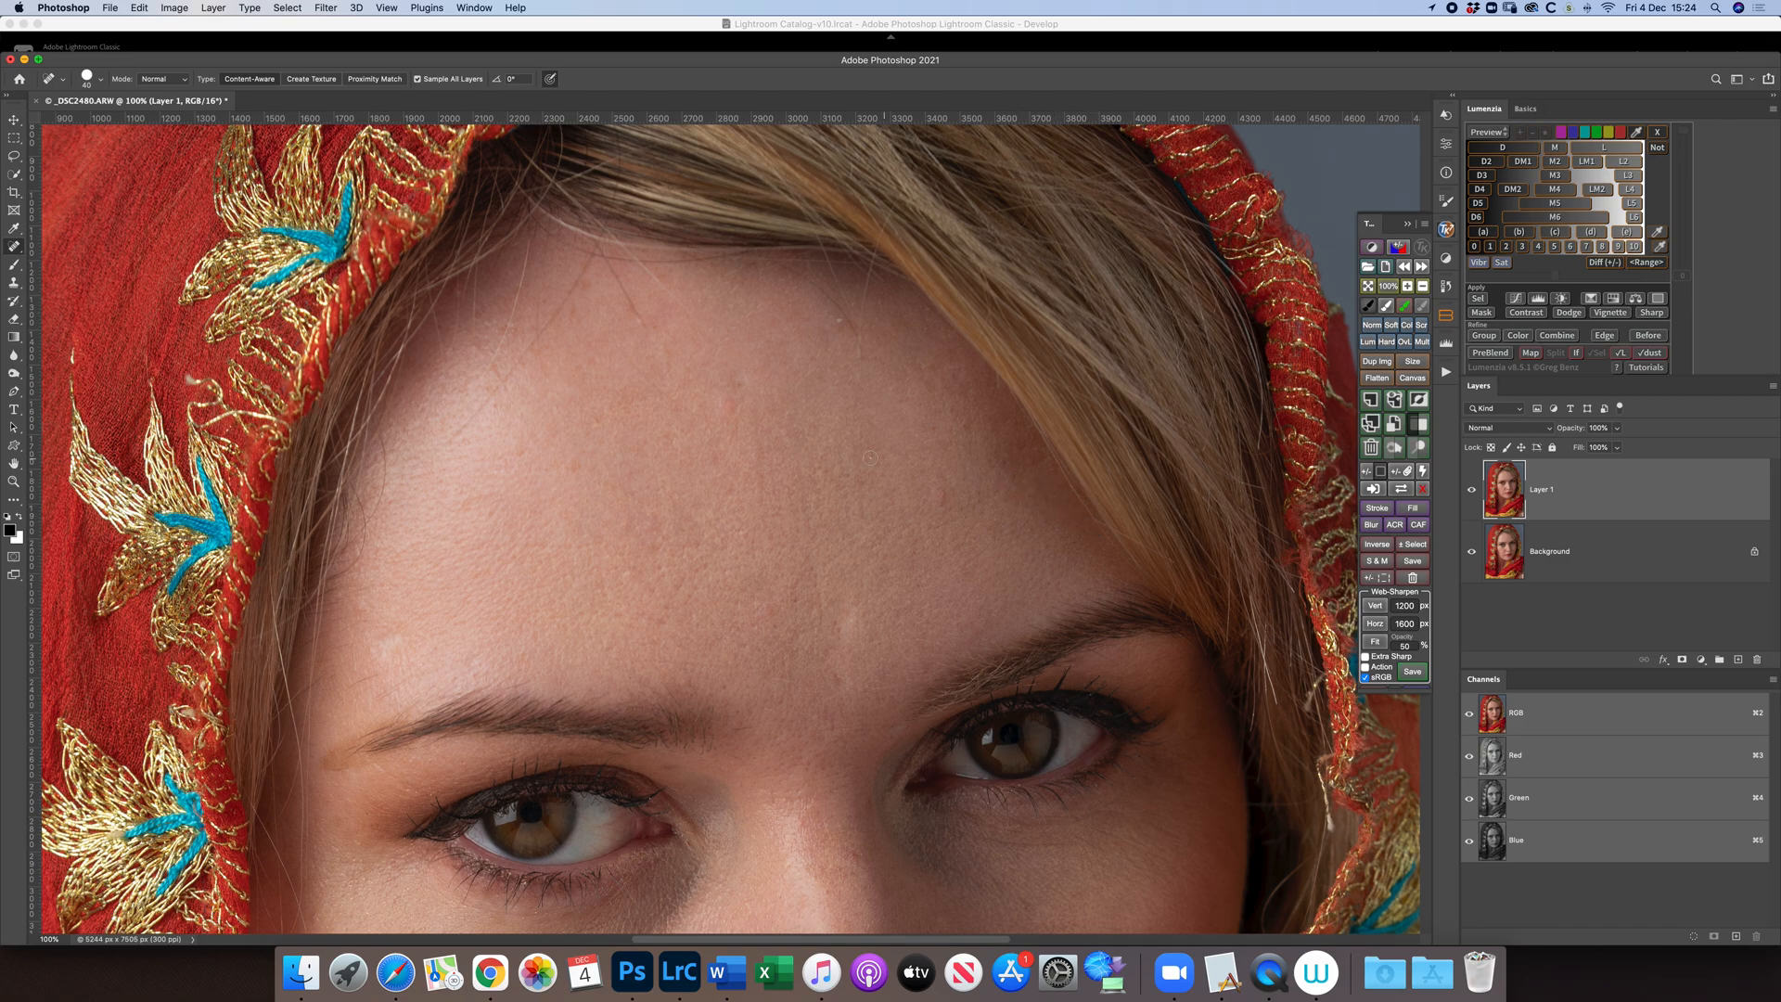
- Heal the stray hairs and small blemishes along the hairline and across the upper forehead
{"action": "mouse_move", "coordinate": [868, 283]}
{"action": "left_mouse_down"}
{"action": "mouse_move", "coordinate": [858, 367]}
{"action": "mouse_move", "coordinate": [863, 317]}
{"action": "mouse_move", "coordinate": [842, 296]}
{"action": "mouse_move", "coordinate": [862, 338]}
{"action": "mouse_move", "coordinate": [811, 285]}
{"action": "mouse_move", "coordinate": [851, 320]}
{"action": "left_mouse_up"}
{"action": "left_click", "coordinate": [840, 322]}
{"action": "mouse_move", "coordinate": [447, 441]}
{"action": "left_mouse_down"}
{"action": "mouse_move", "coordinate": [591, 259]}
{"action": "mouse_move", "coordinate": [650, 339]}
{"action": "left_mouse_up"}
{"action": "left_click_drag", "start_coordinate": [651, 276], "coordinate": [696, 324]}
{"action": "left_click_drag", "start_coordinate": [551, 322], "coordinate": [562, 312]}
{"action": "left_click_drag", "start_coordinate": [523, 272], "coordinate": [460, 405]}
{"action": "left_click_drag", "start_coordinate": [948, 494], "coordinate": [941, 495]}
{"action": "left_click_drag", "start_coordinate": [795, 380], "coordinate": [804, 381]}
- Compare the whole portrait before and after healing by toggling the visibility of the retouched layer
{"action": "key", "text": "super+0"}
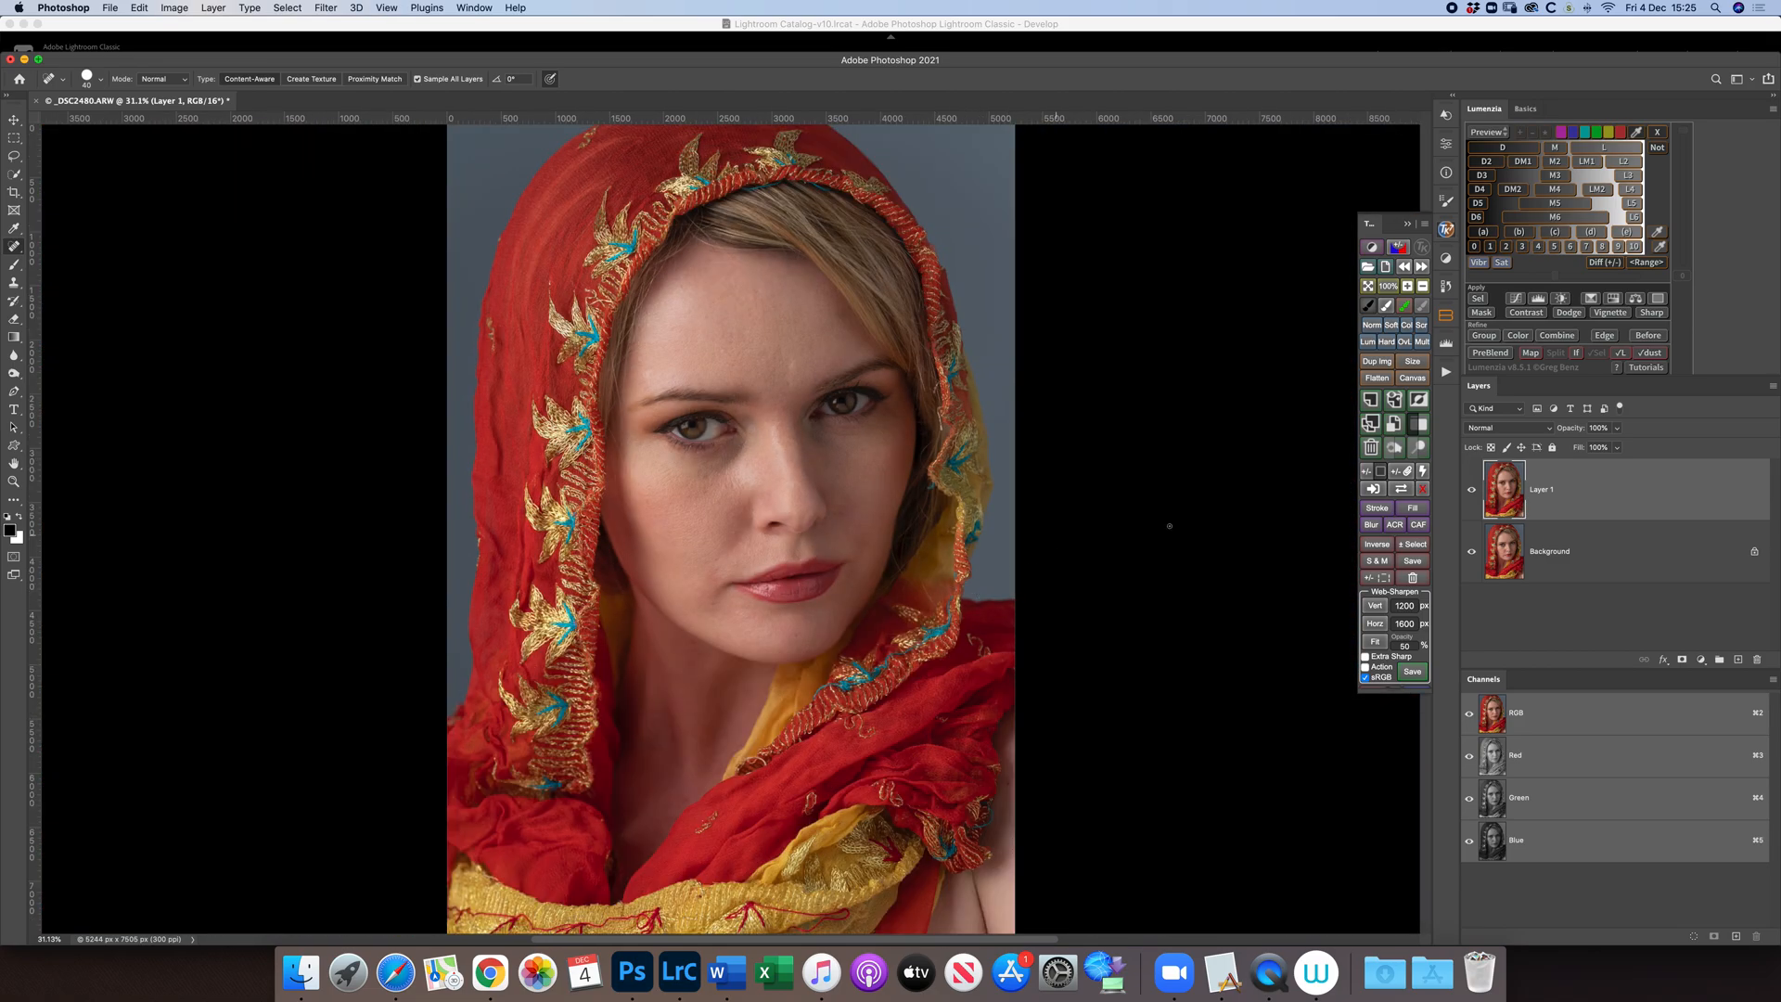
{"action": "left_click", "coordinate": [1473, 491]}
{"action": "left_click", "coordinate": [1471, 493]}
{"action": "left_click", "coordinate": [1470, 496]}
{"action": "left_click", "coordinate": [1470, 496]}
- Heal the remaining mark on the forehead just above the inner end of the right-hand eyebrow with a larger brush
{"action": "key", "text": "super+1"}
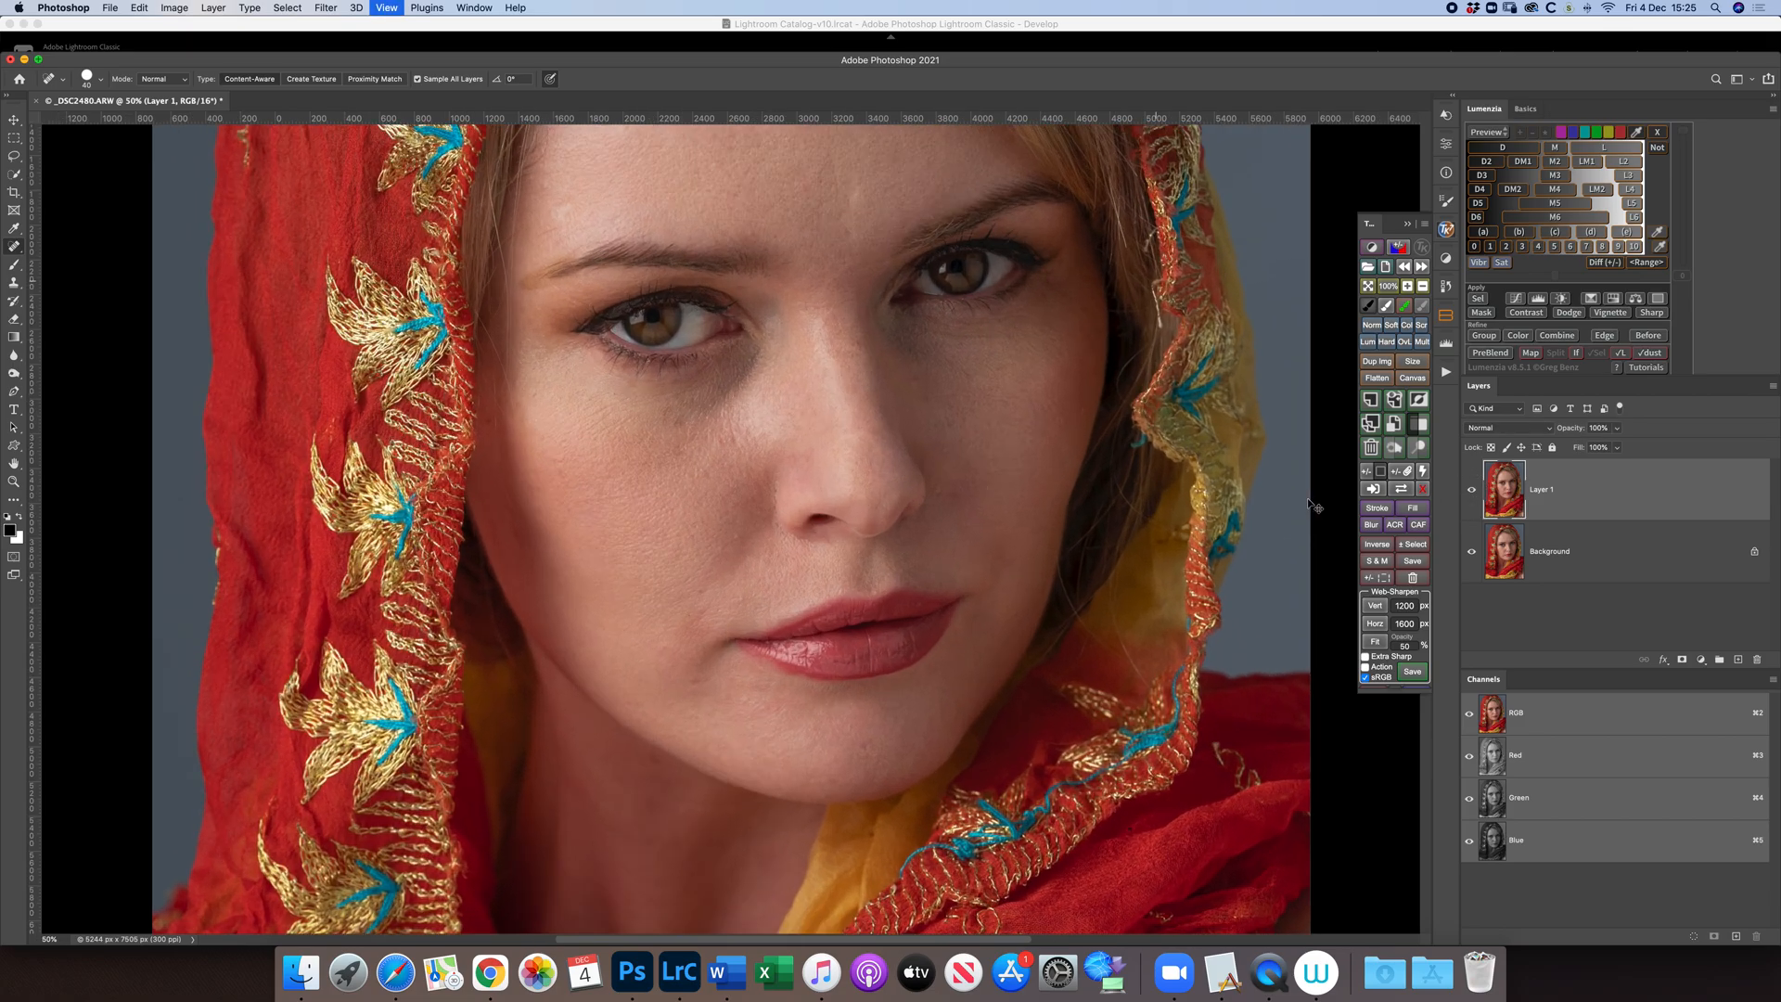
{"action": "scroll", "coordinate": [583, 433], "scroll_direction": "up", "scroll_amount": 10}
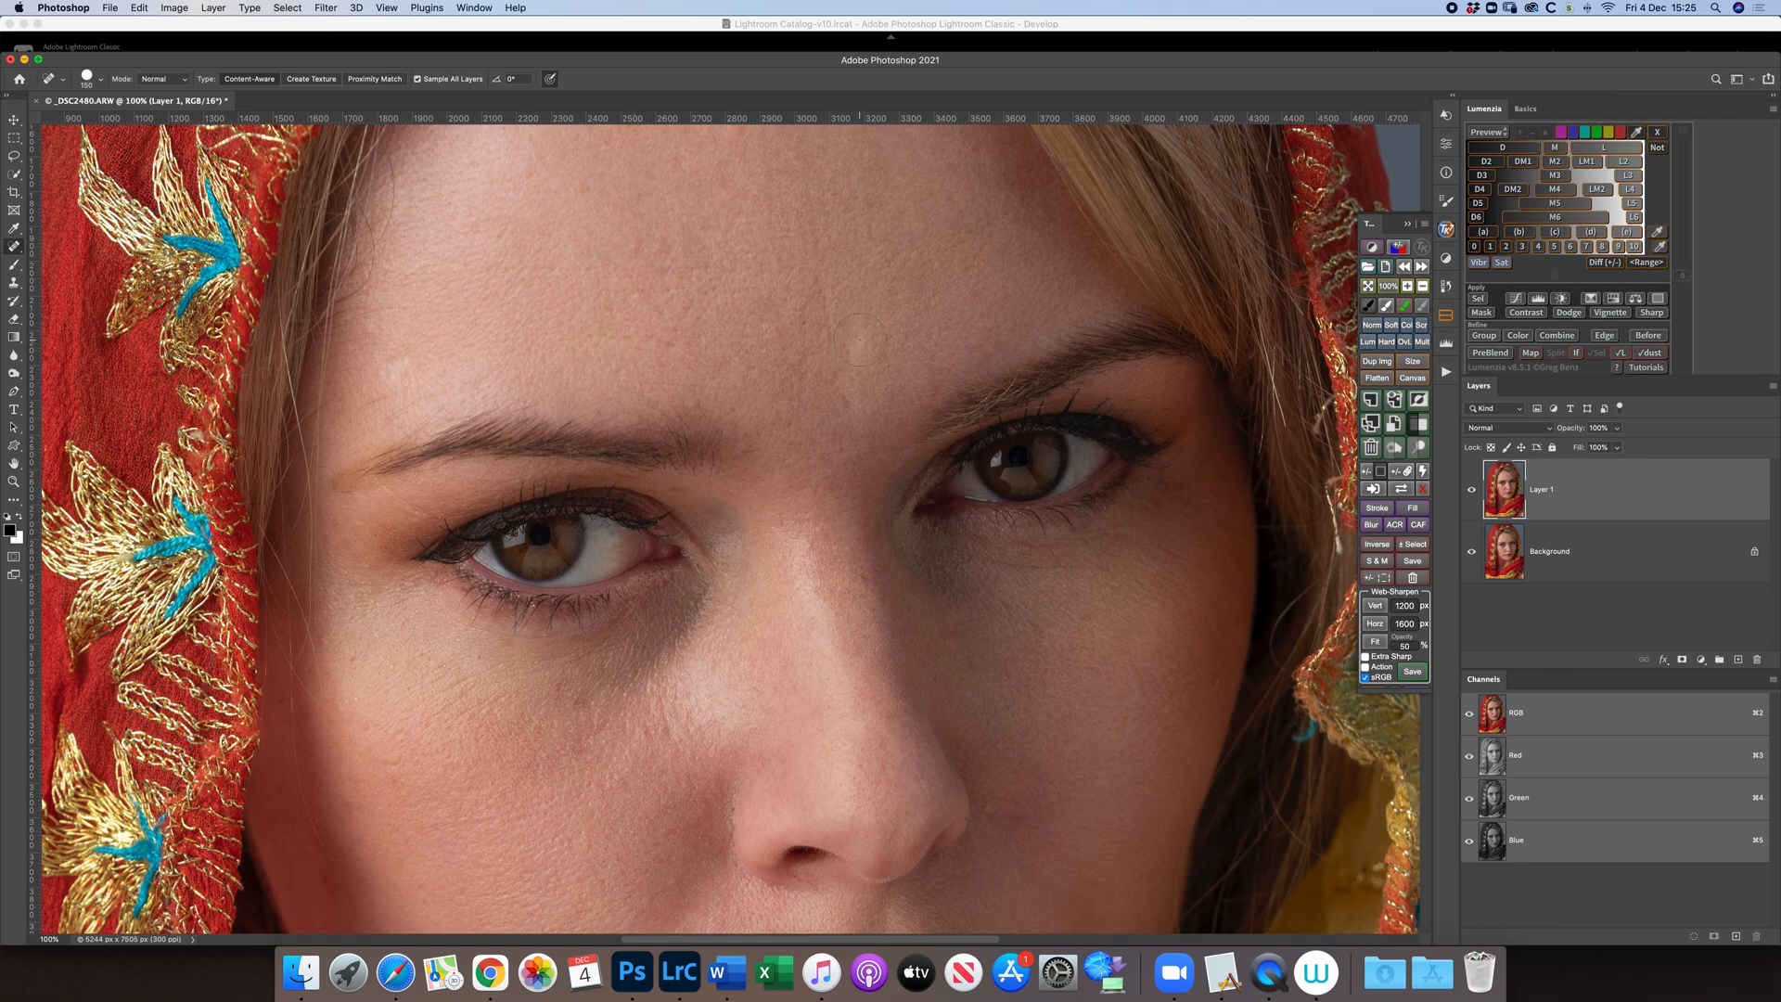
{"action": "left_click", "coordinate": [859, 341]}
{"action": "left_click", "coordinate": [855, 341]}
- Flatten the image and duplicate the Background layer again
{"action": "left_click", "coordinate": [1772, 391]}
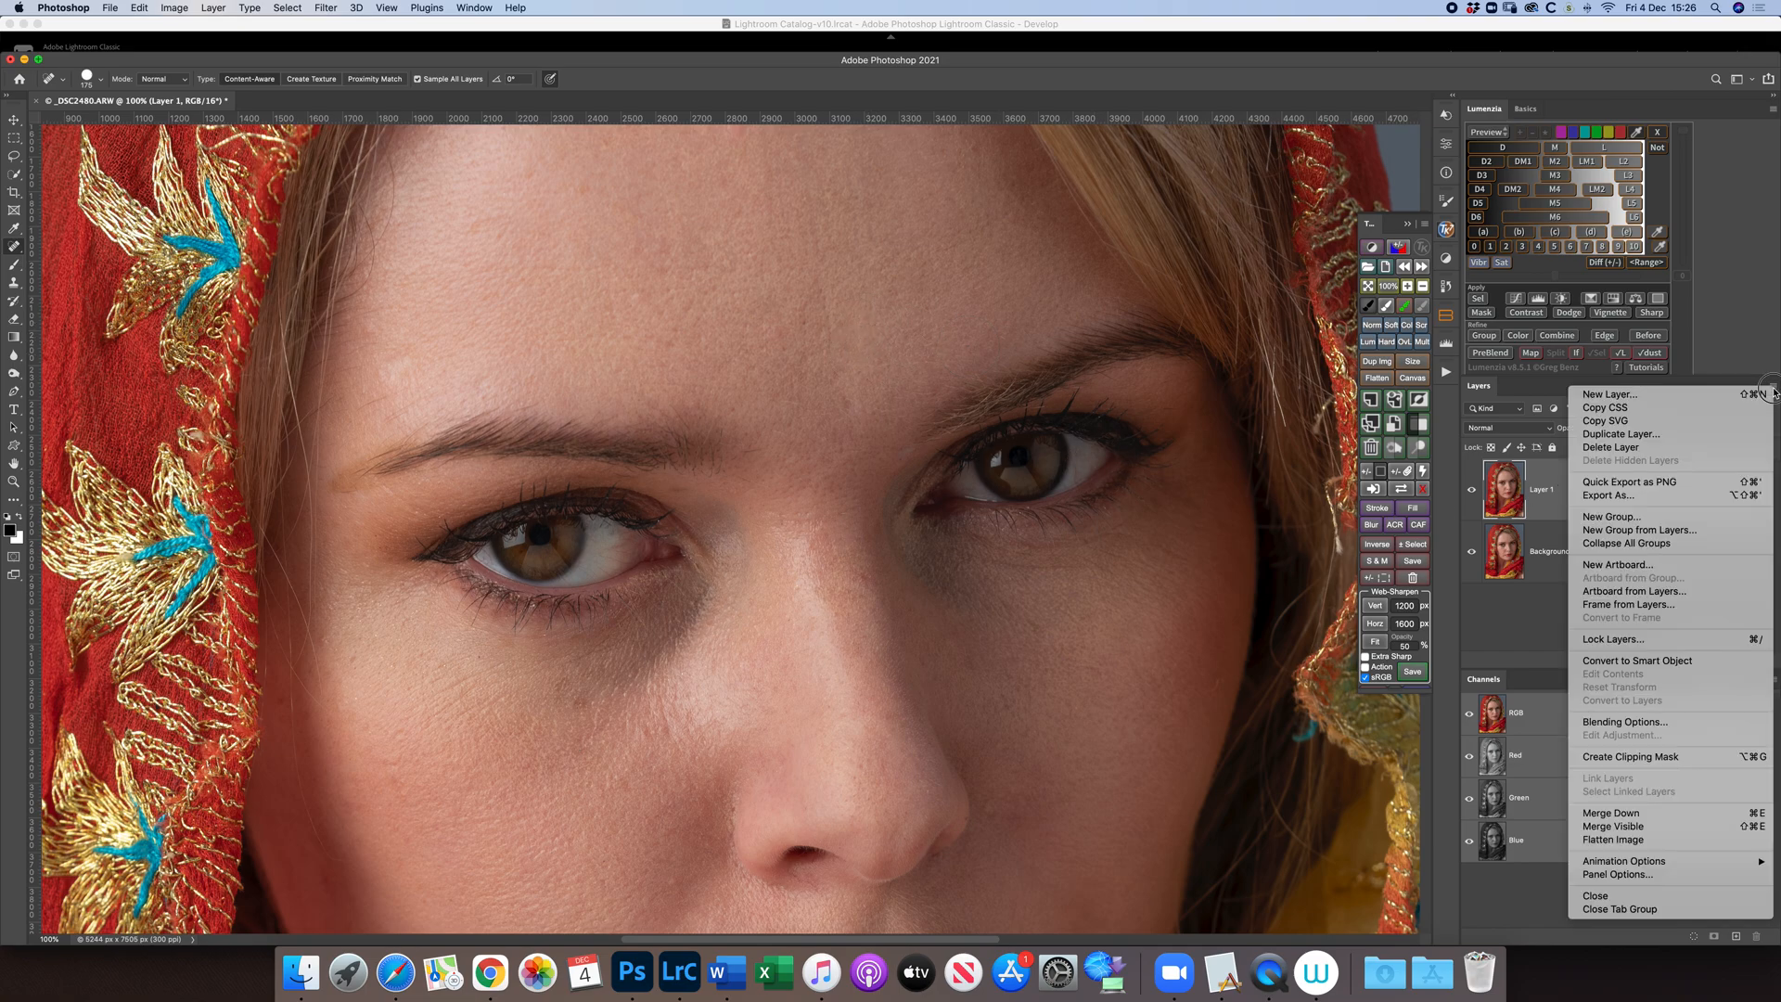
{"action": "left_click", "coordinate": [1652, 840]}
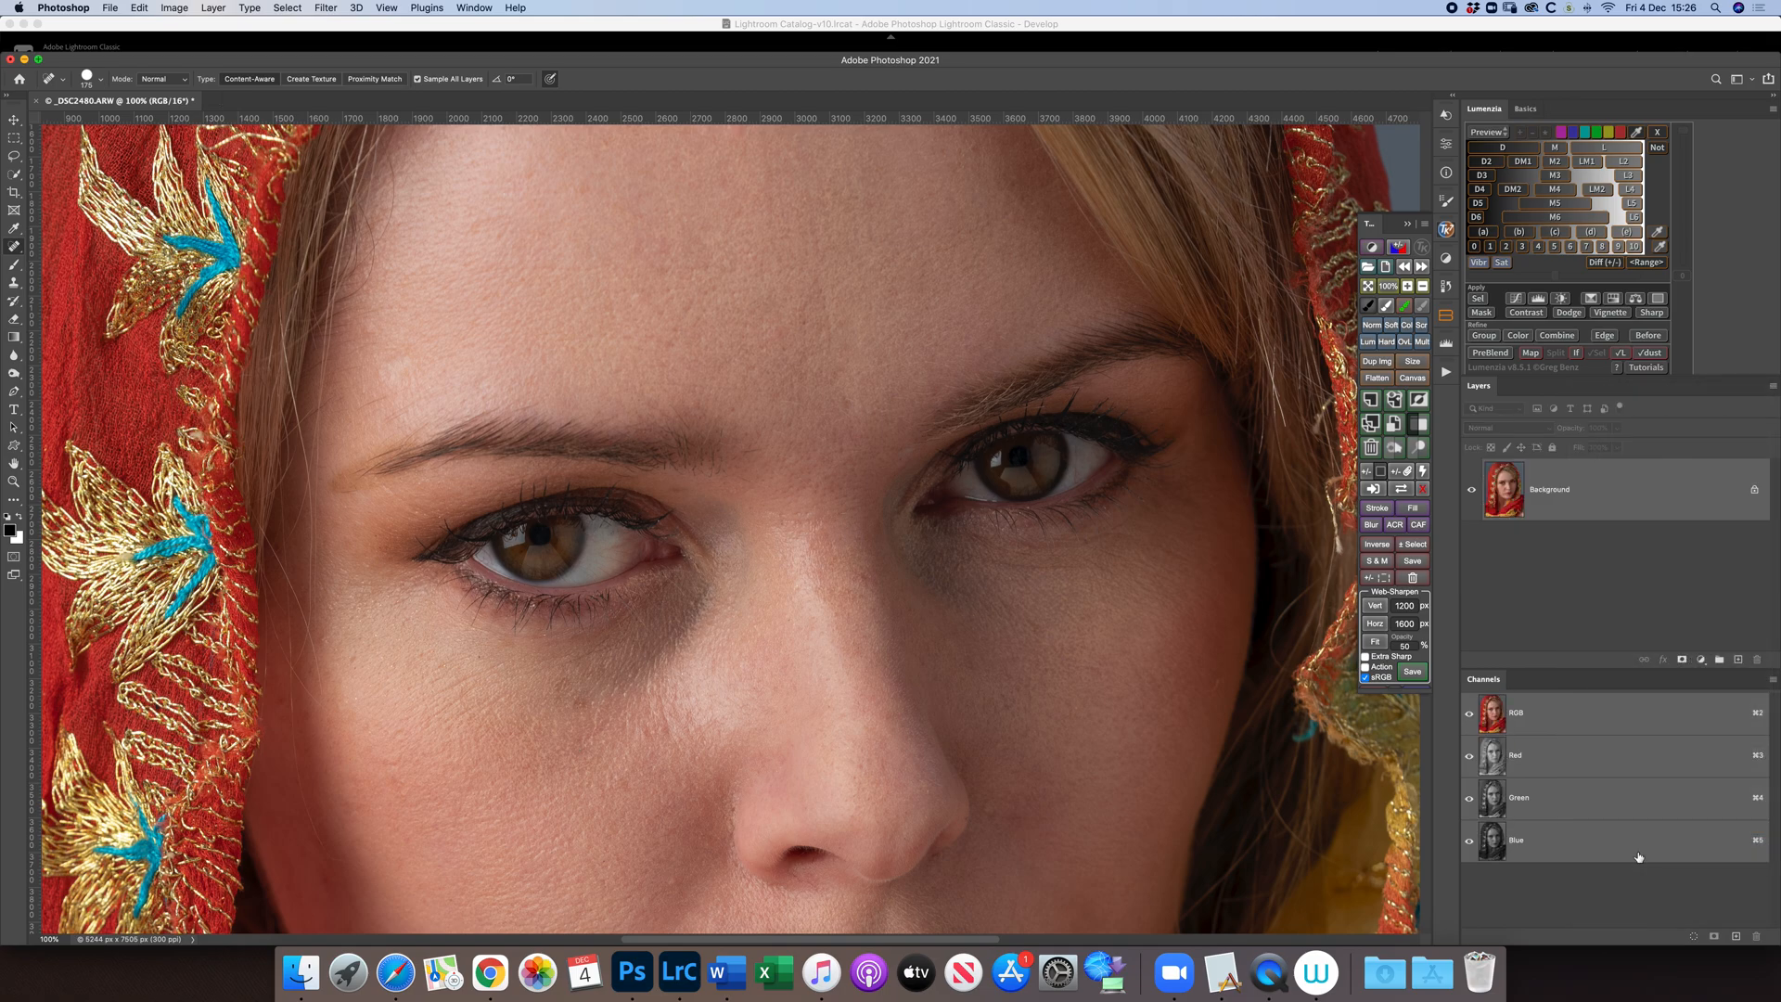
{"action": "key", "text": "super+j"}
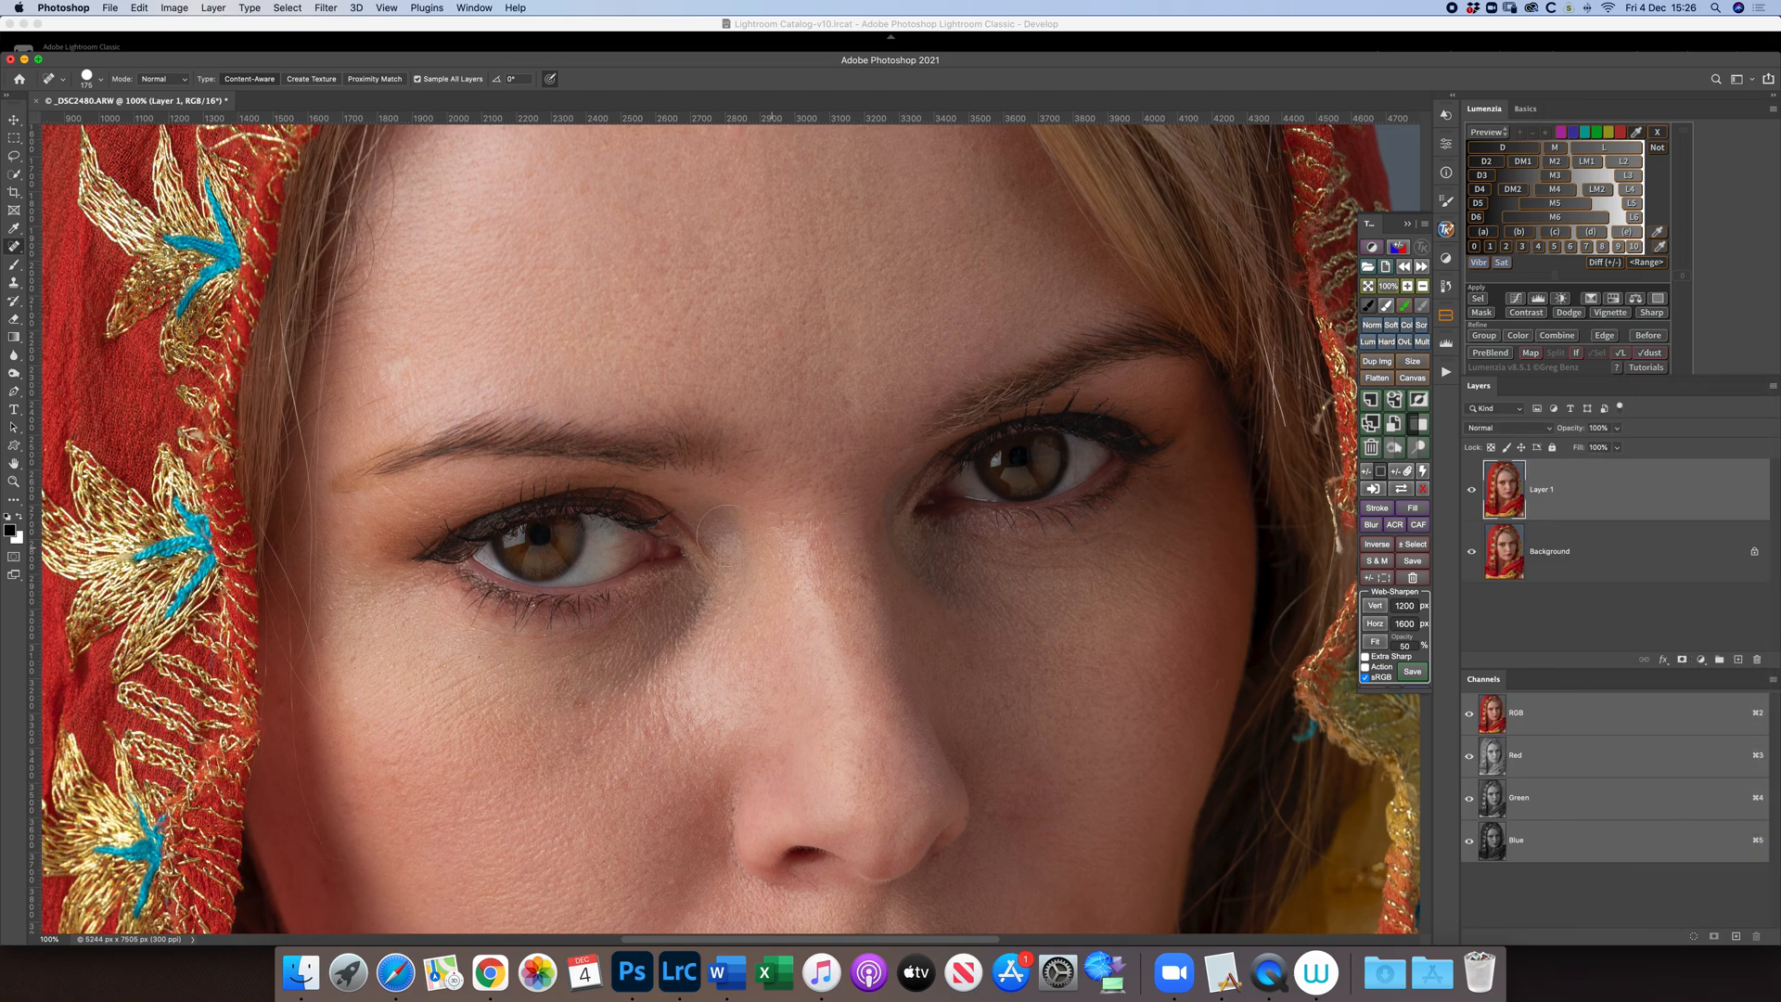
{"action": "left_click", "coordinate": [913, 487]}
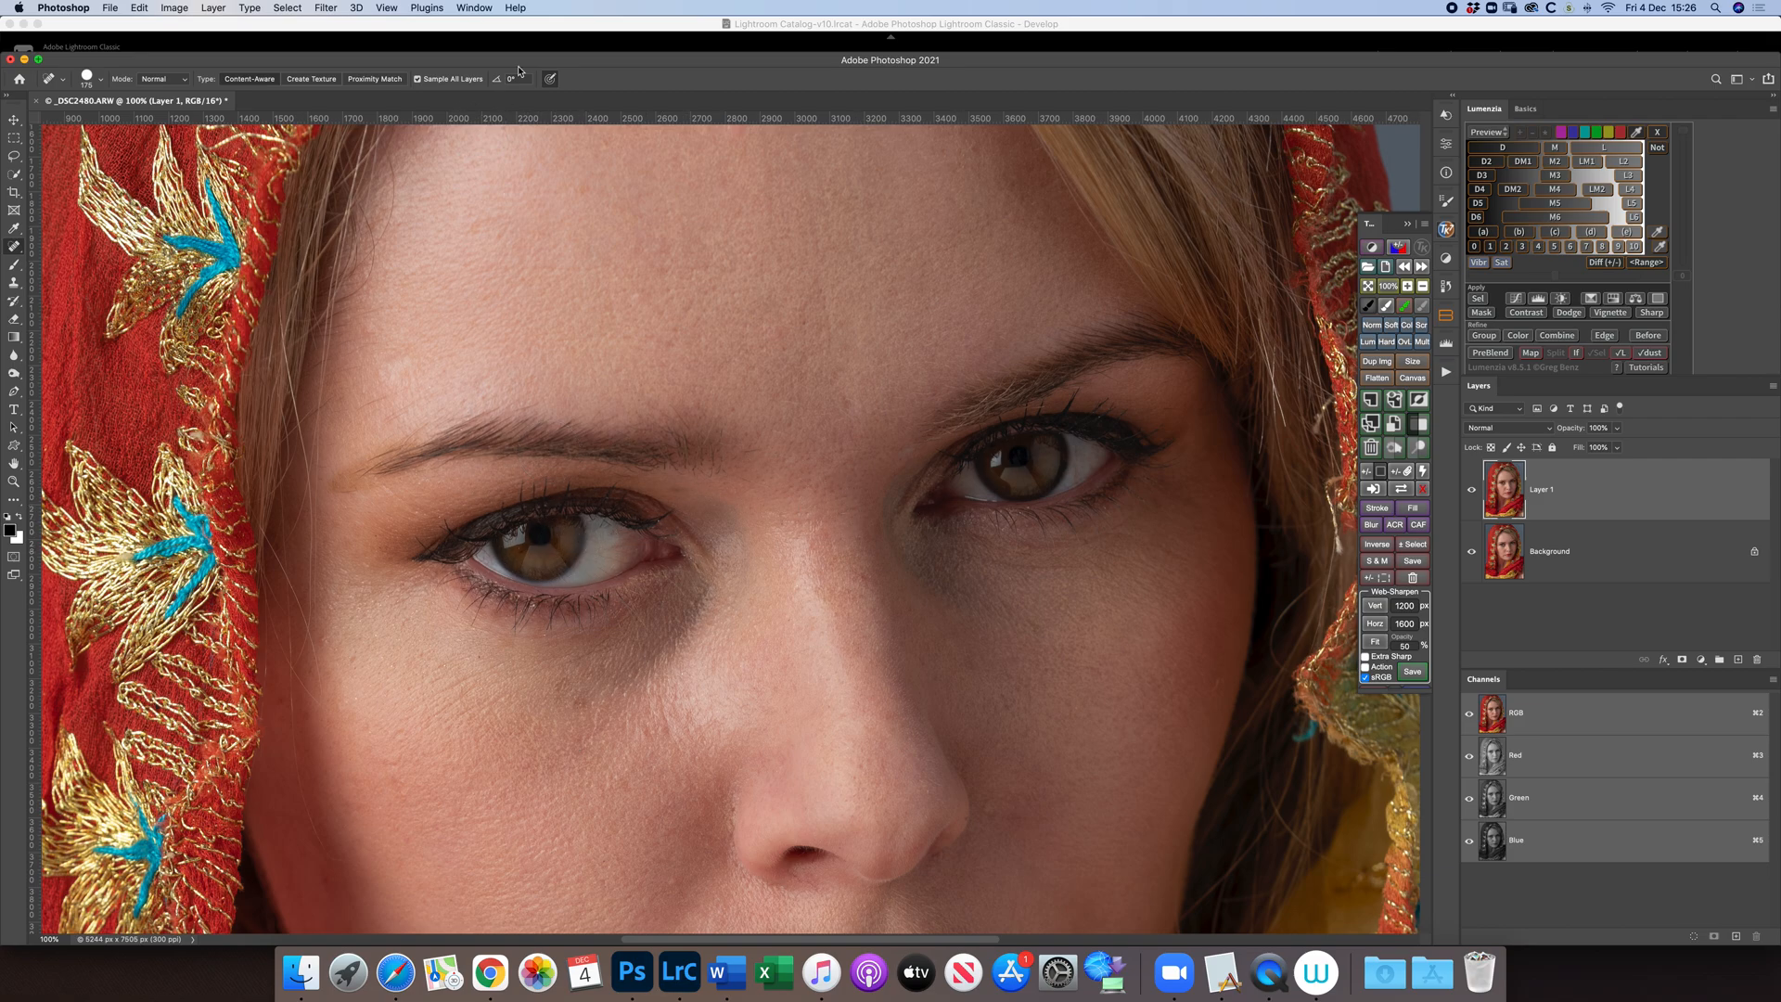
- Lighten the duplicated layer's shadows with a Shadows/Highlights adjustment and hide the result behind a black layer mask
{"action": "left_click", "coordinate": [176, 9]}
{"action": "mouse_move", "coordinate": [270, 45]}
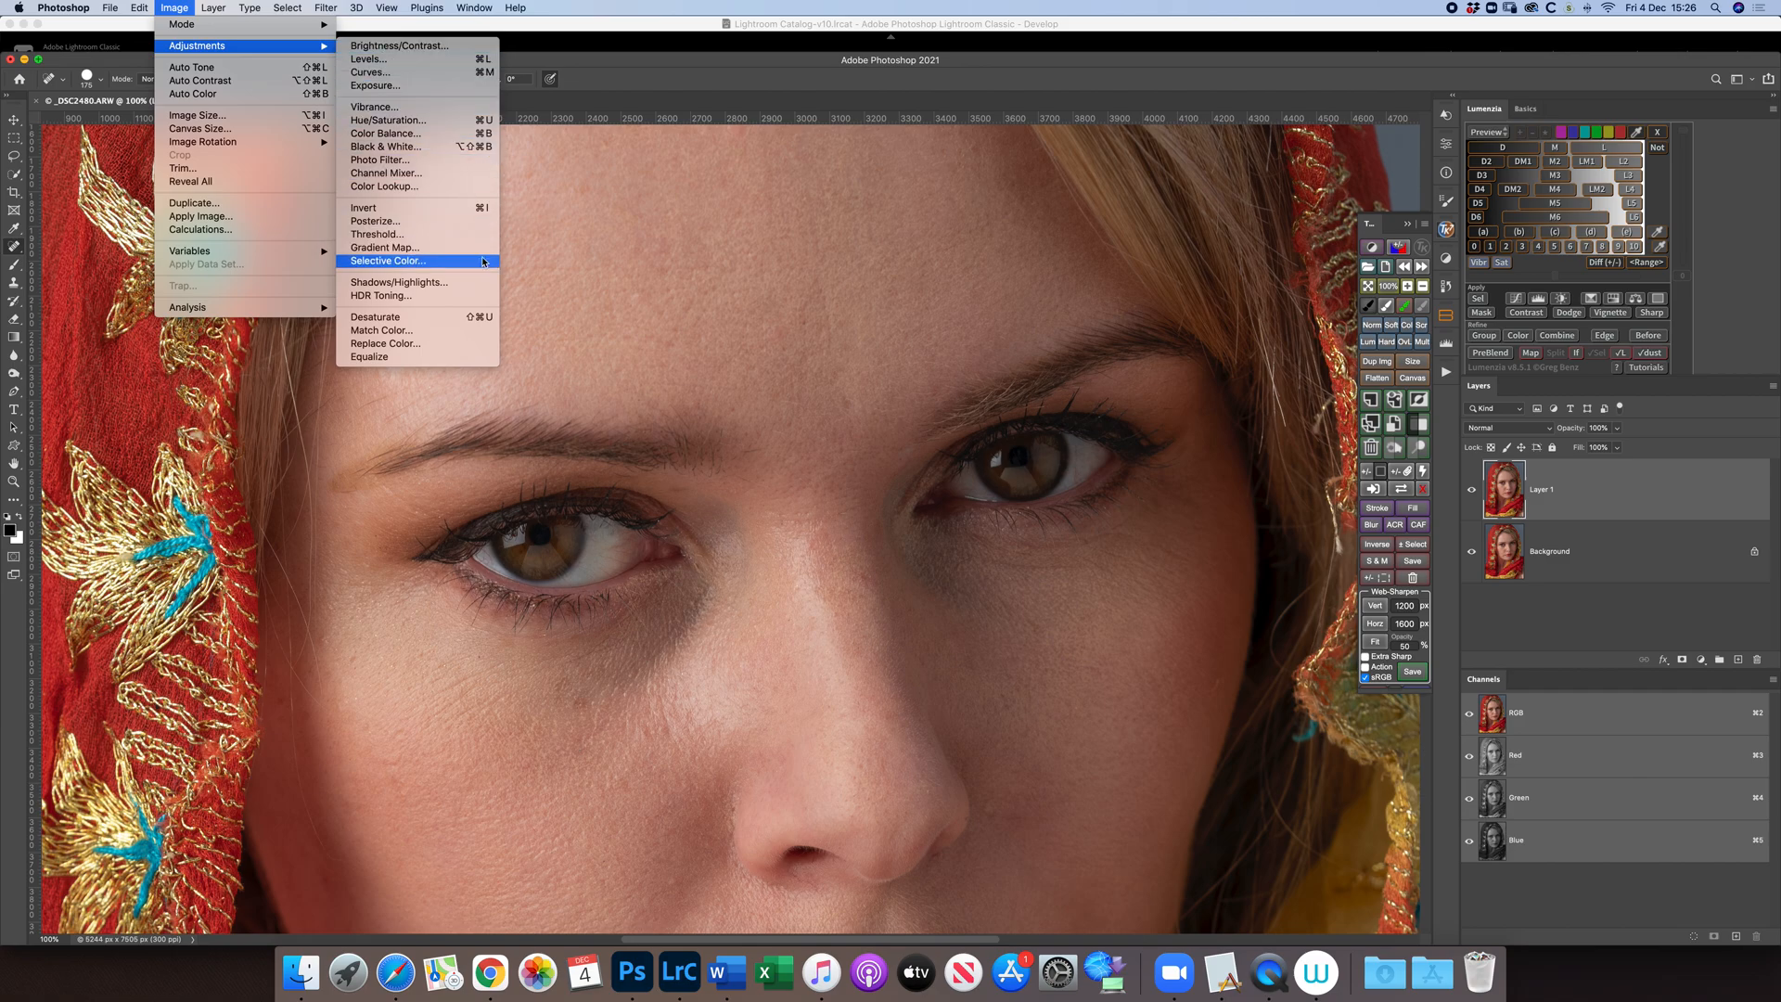
{"action": "left_click", "coordinate": [475, 282]}
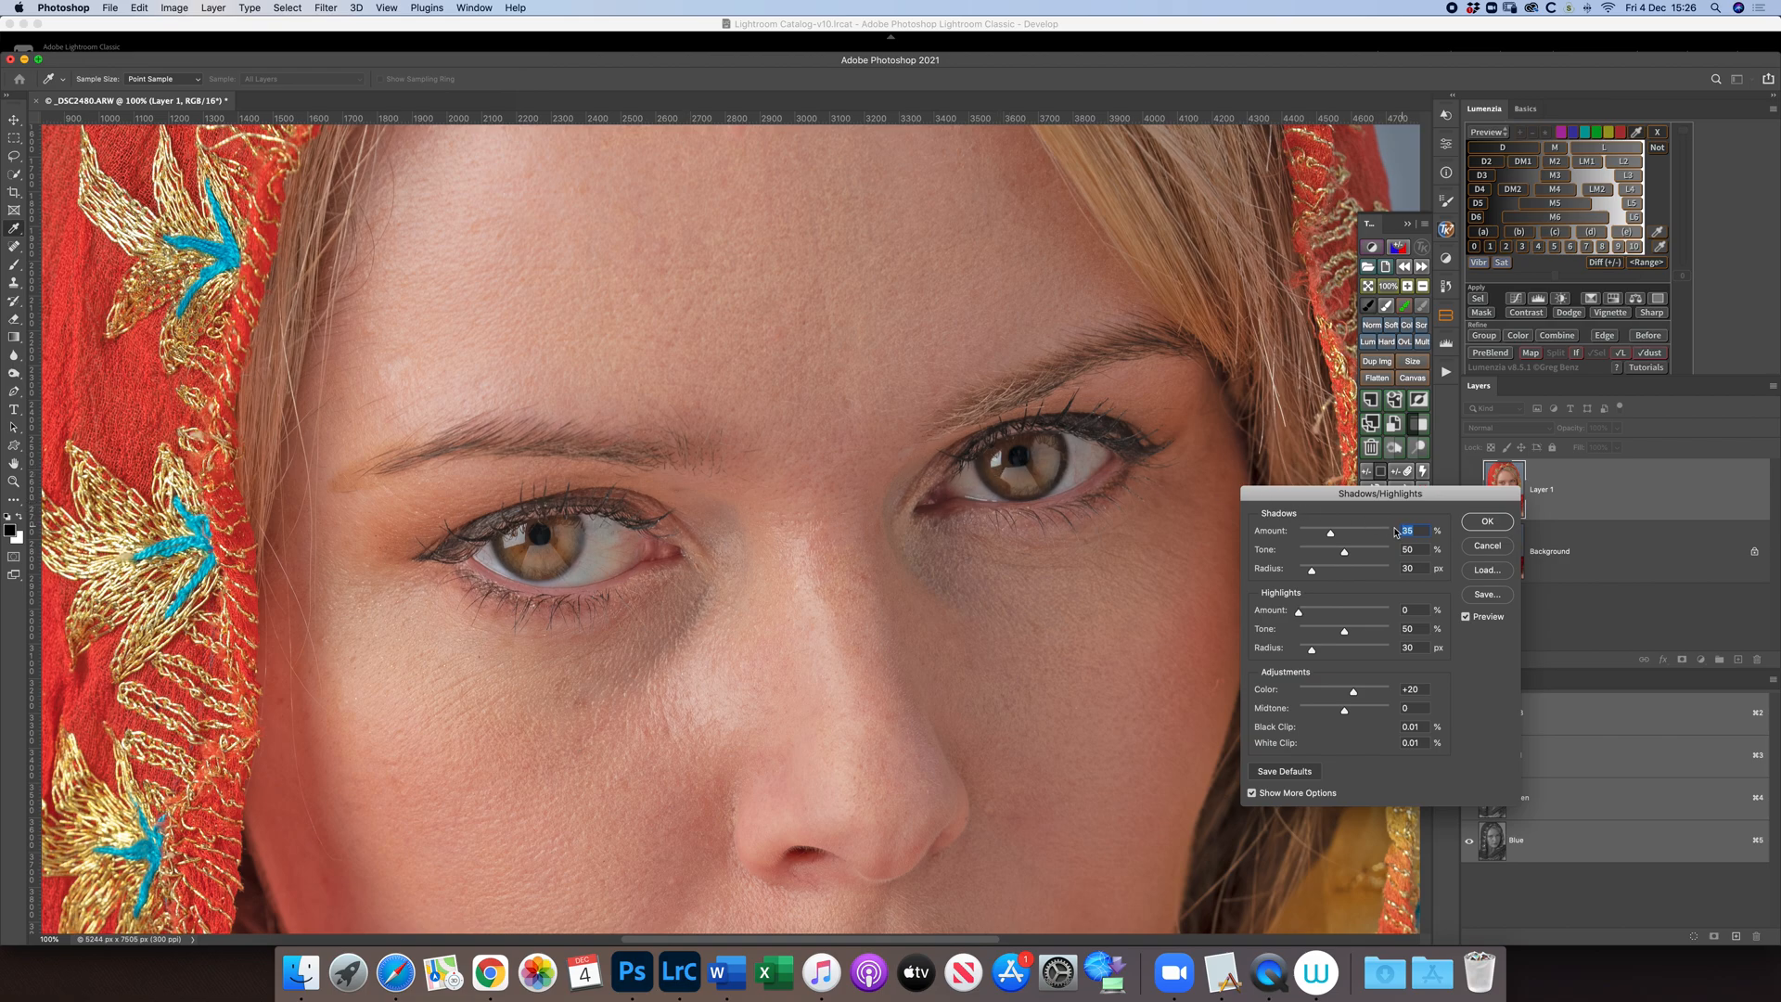
{"action": "left_click_drag", "start_coordinate": [1329, 535], "coordinate": [1332, 555]}
{"action": "left_click", "coordinate": [1487, 522]}
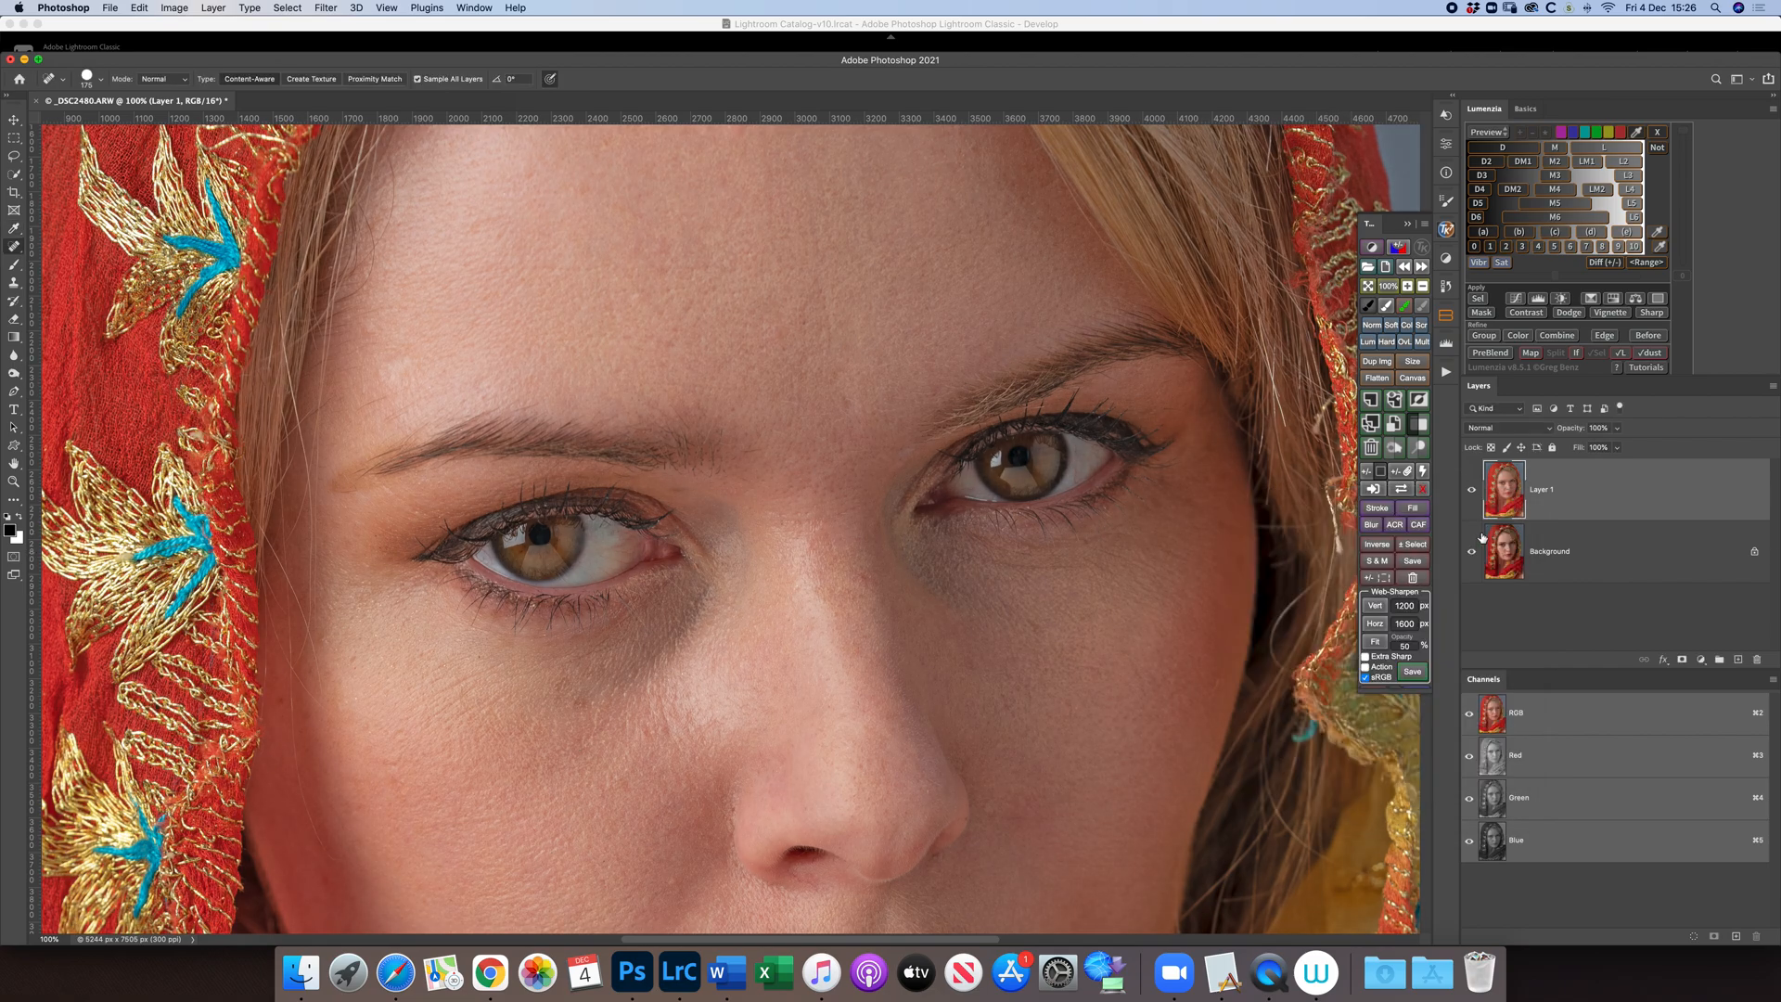
{"action": "left_click", "coordinate": [1682, 660], "text": "alt"}
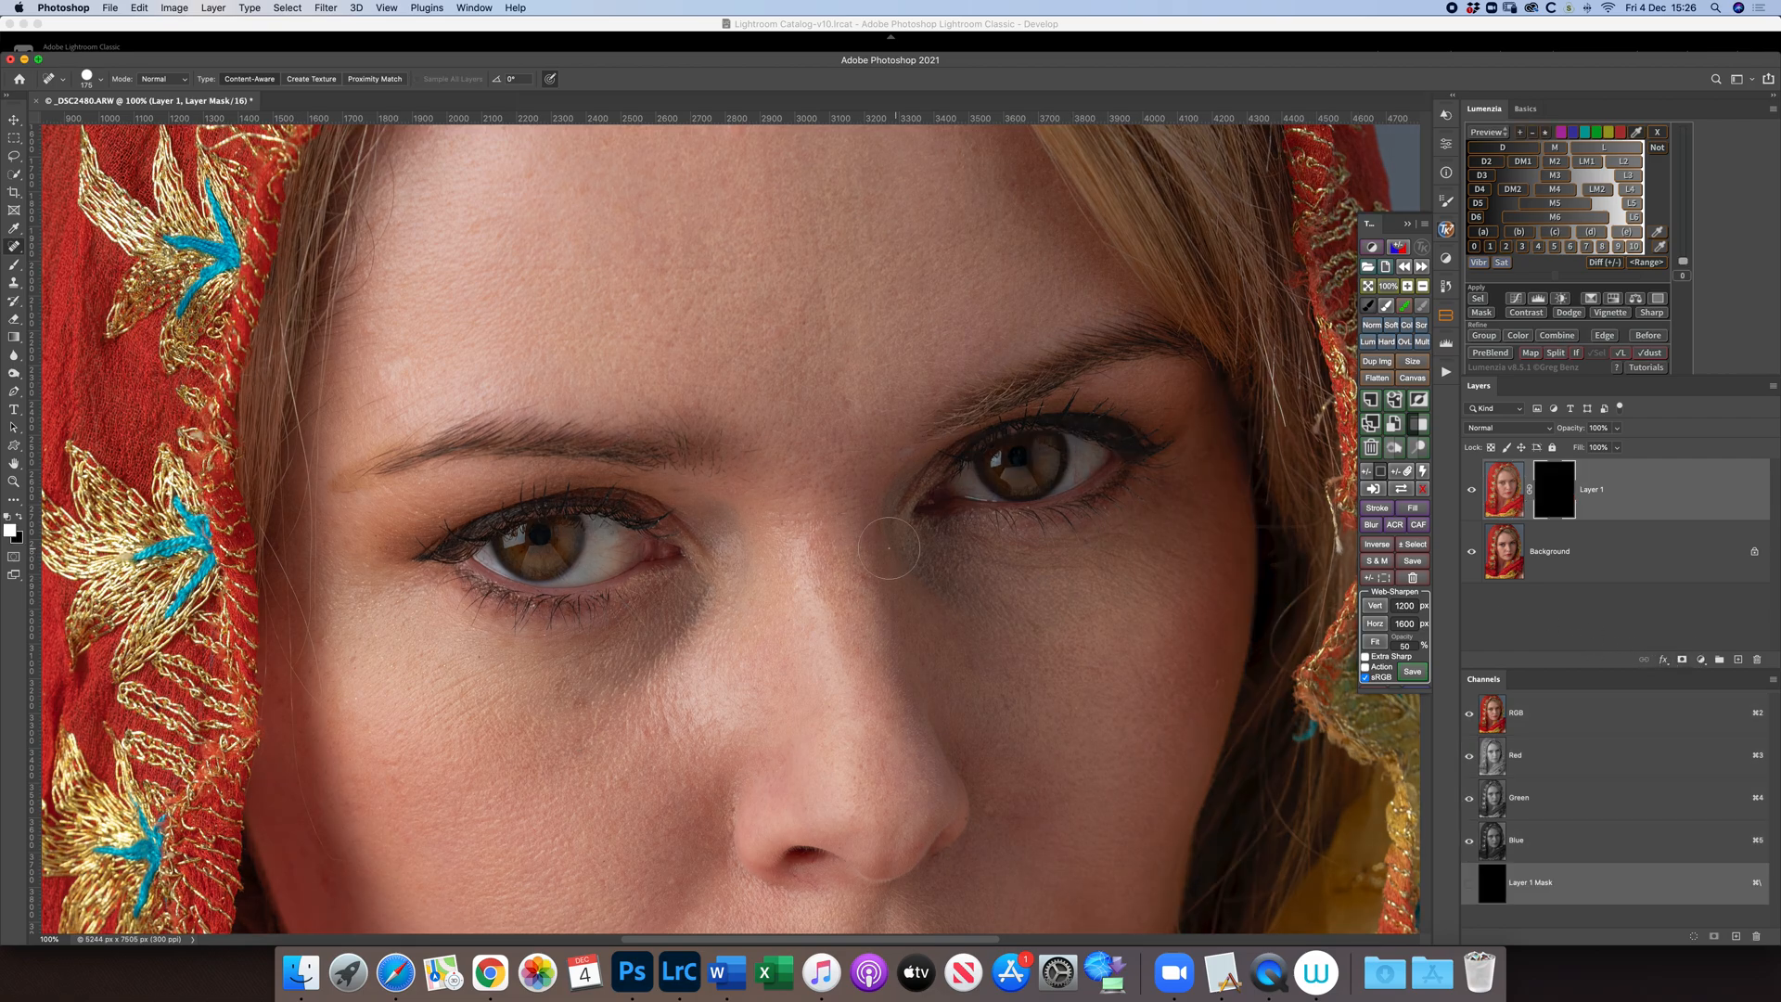
- Paint white on the mask over the whites of the left-hand eye with a small brush at 100% opacity
{"action": "key", "text": "b"}
{"action": "key", "text": "0"}
{"action": "key", "text": "bracketright"}
{"action": "key", "text": "bracketleft"}
{"action": "key", "text": "bracketleft"}
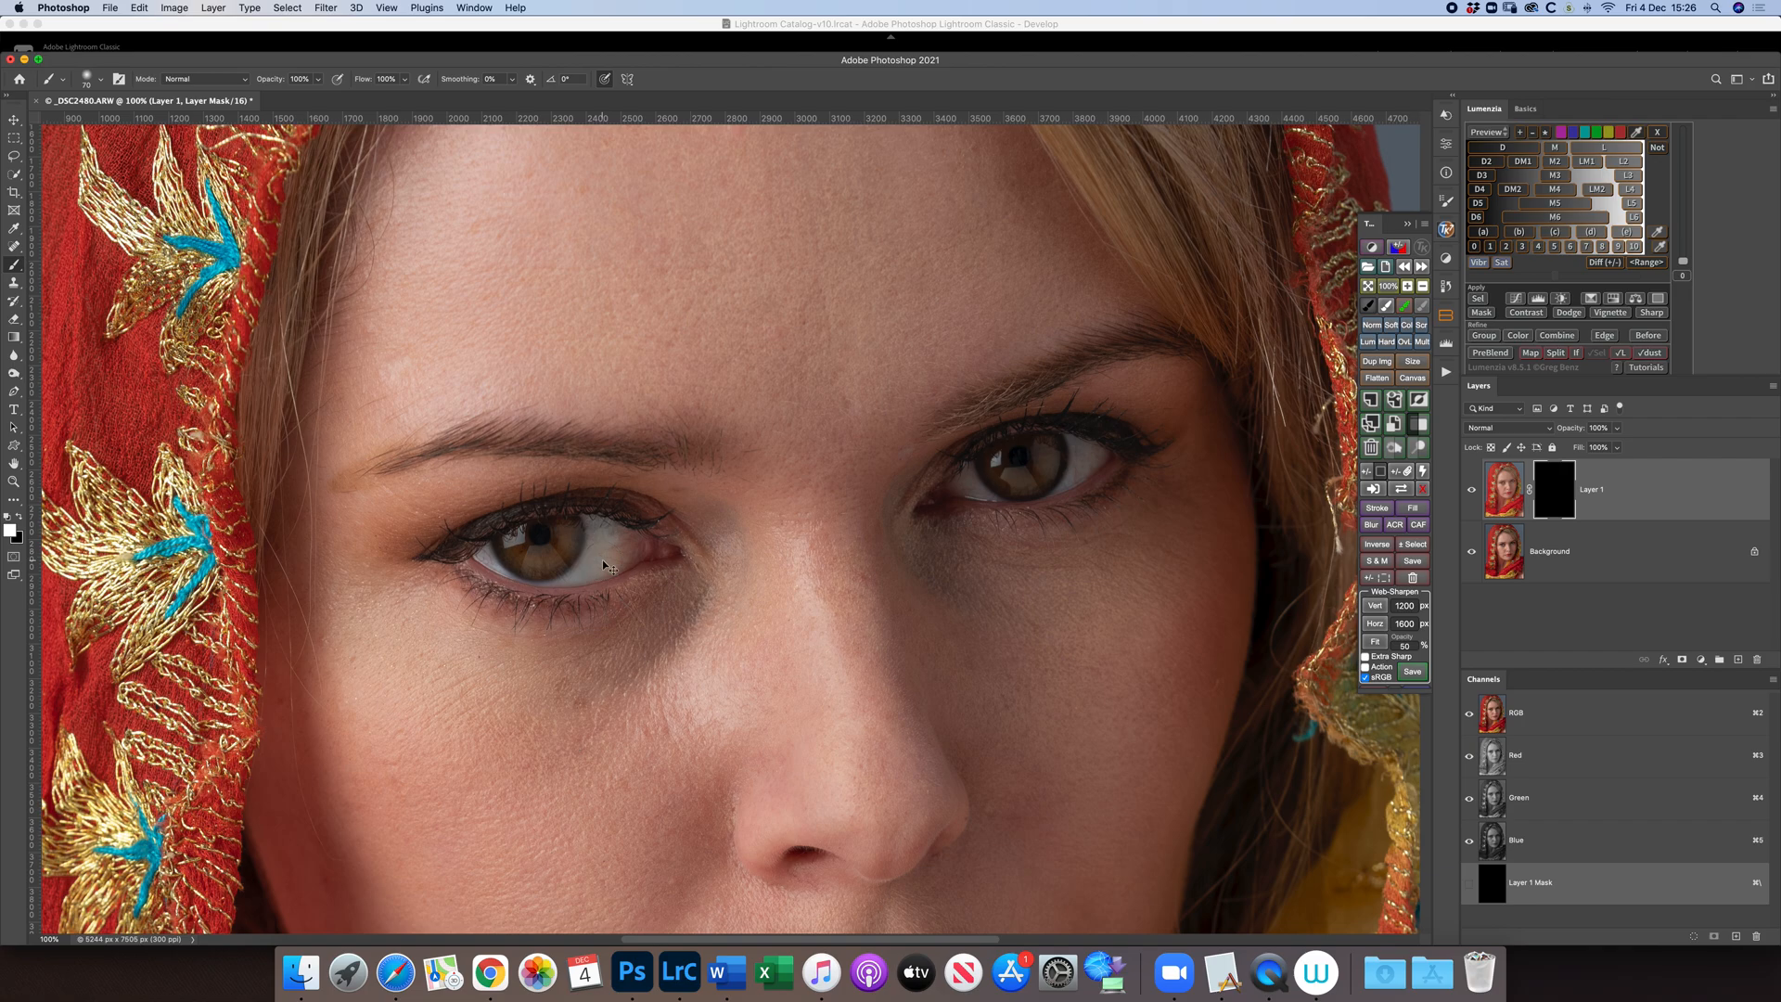
{"action": "key", "text": "super+plus"}
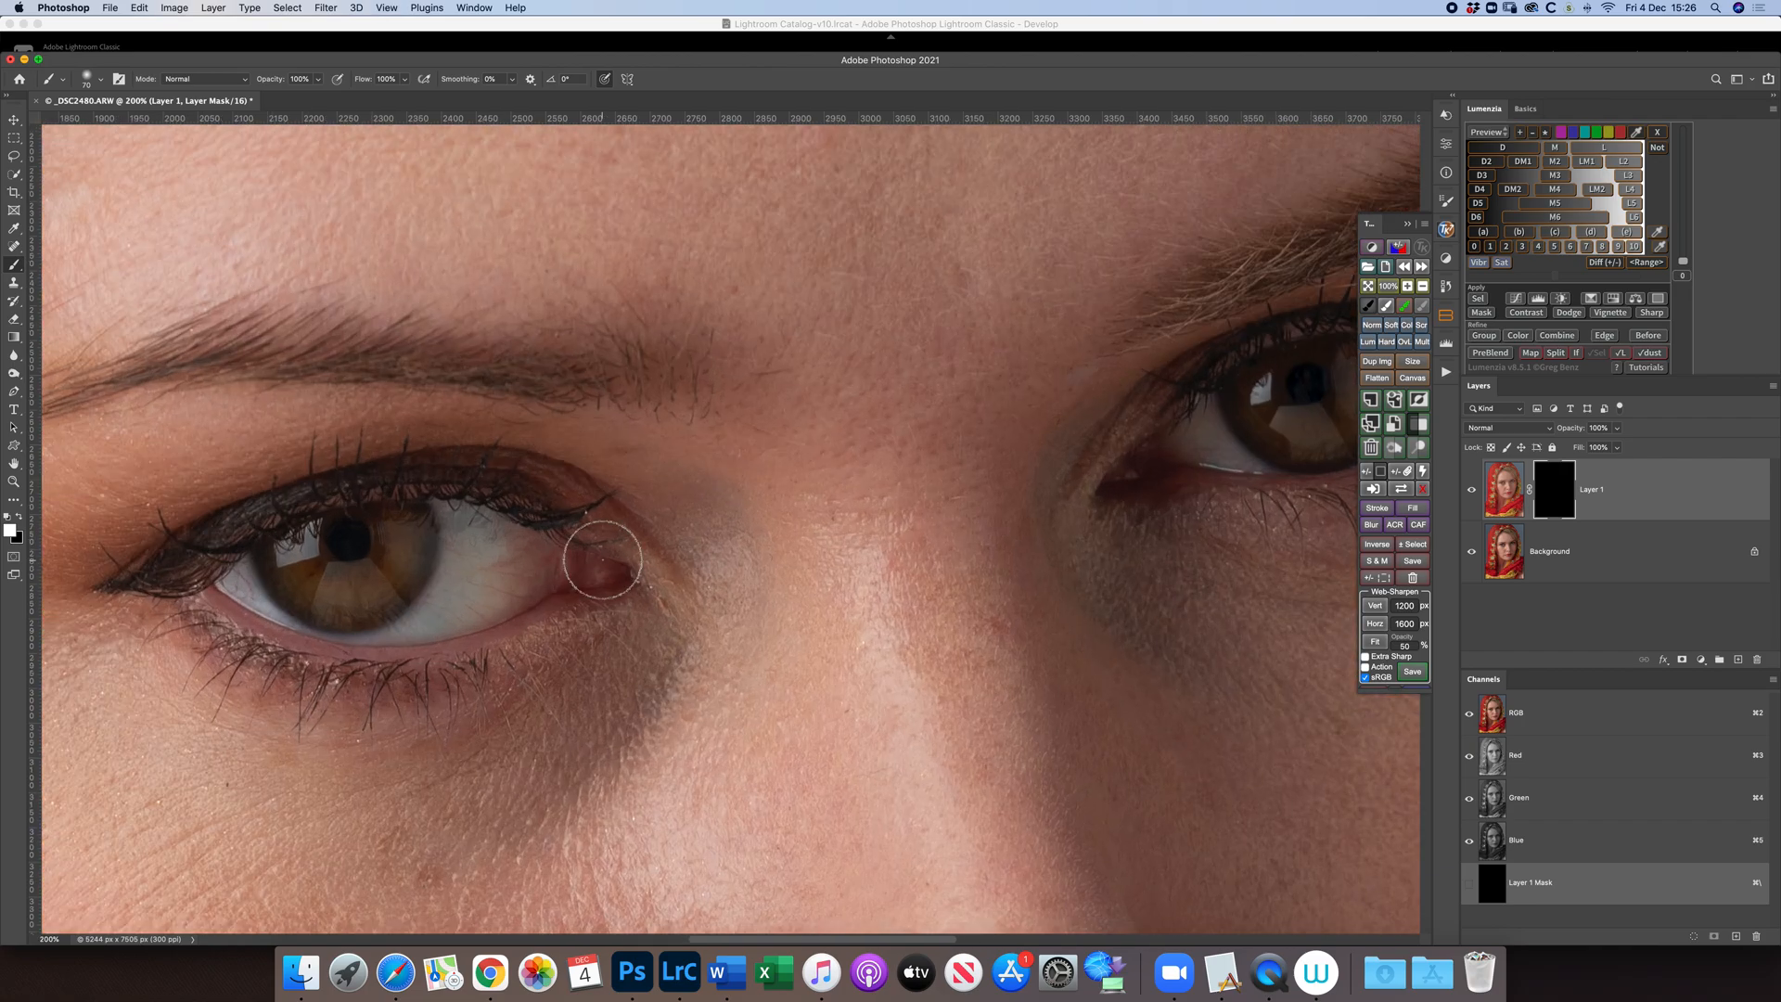
{"action": "scroll", "coordinate": [603, 561], "scroll_direction": "left", "scroll_amount": 10}
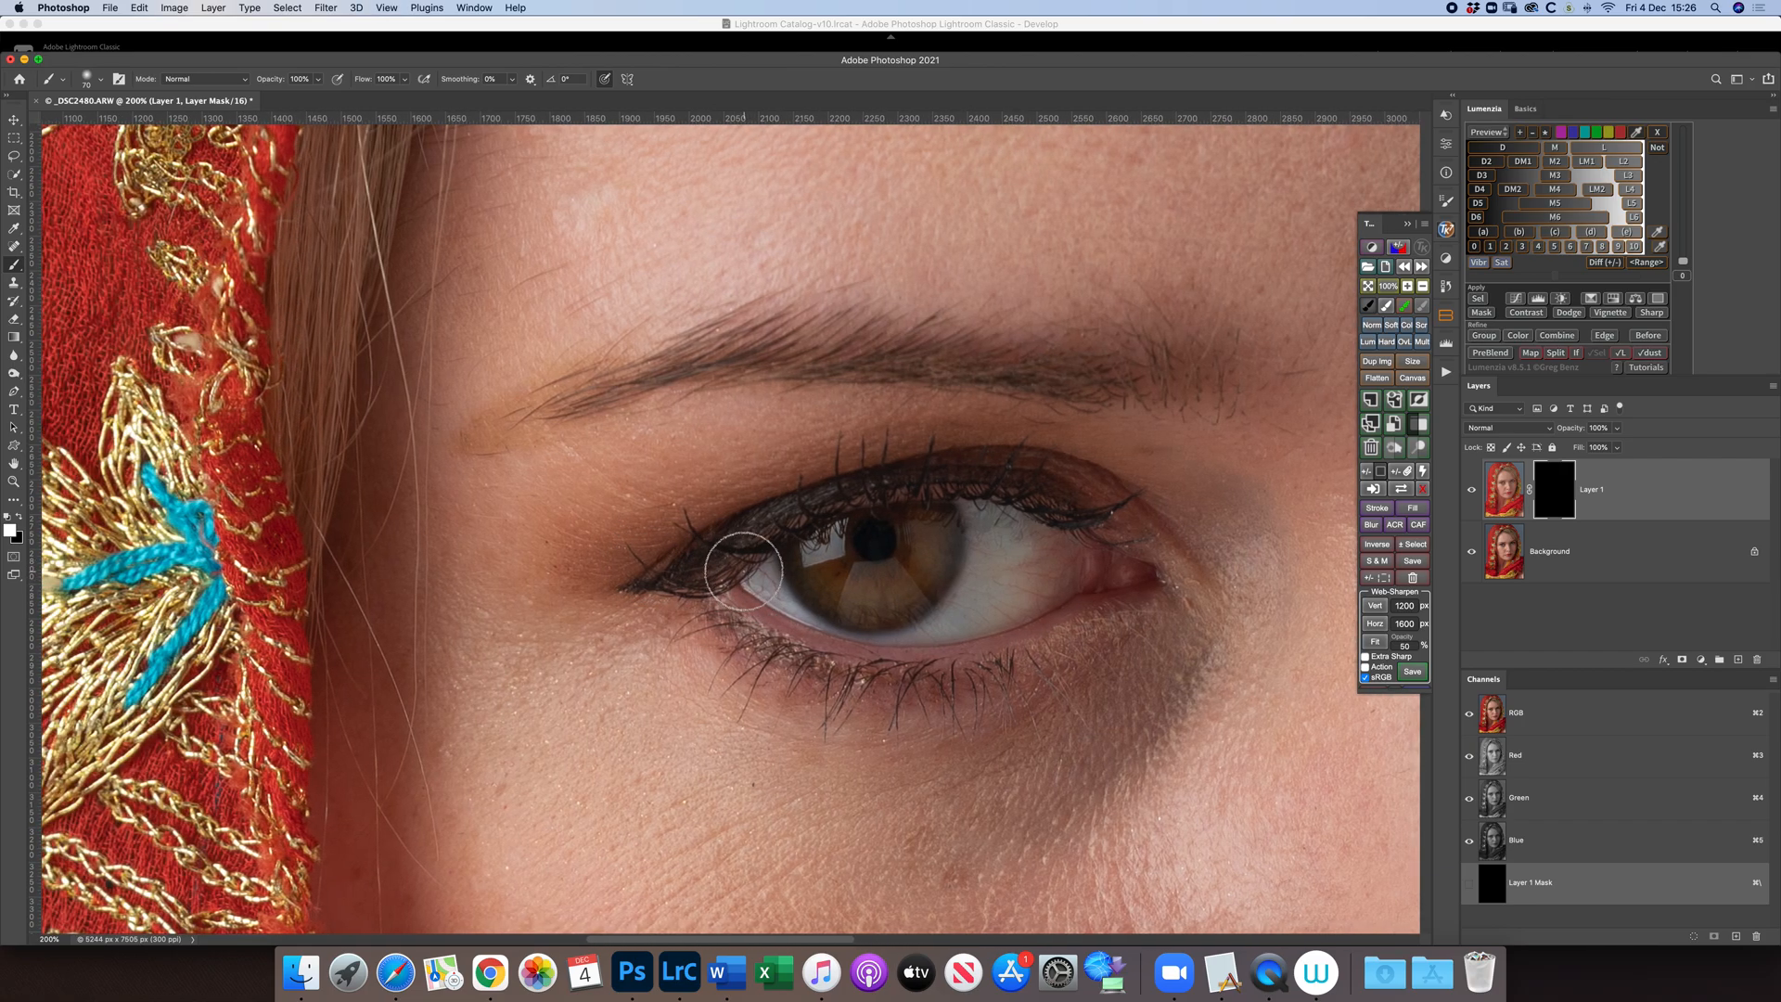
{"action": "key", "text": "bracketleft"}
{"action": "key", "text": "bracketleft"}
{"action": "key", "text": "bracketleft"}
{"action": "mouse_move", "coordinate": [775, 566]}
{"action": "left_mouse_down"}
{"action": "mouse_move", "coordinate": [818, 613]}
{"action": "mouse_move", "coordinate": [878, 627]}
{"action": "mouse_move", "coordinate": [979, 622]}
{"action": "mouse_move", "coordinate": [938, 626]}
{"action": "mouse_move", "coordinate": [1050, 591]}
{"action": "mouse_move", "coordinate": [1033, 587]}
{"action": "mouse_move", "coordinate": [1038, 558]}
{"action": "mouse_move", "coordinate": [975, 518]}
{"action": "mouse_move", "coordinate": [975, 576]}
{"action": "left_mouse_up"}
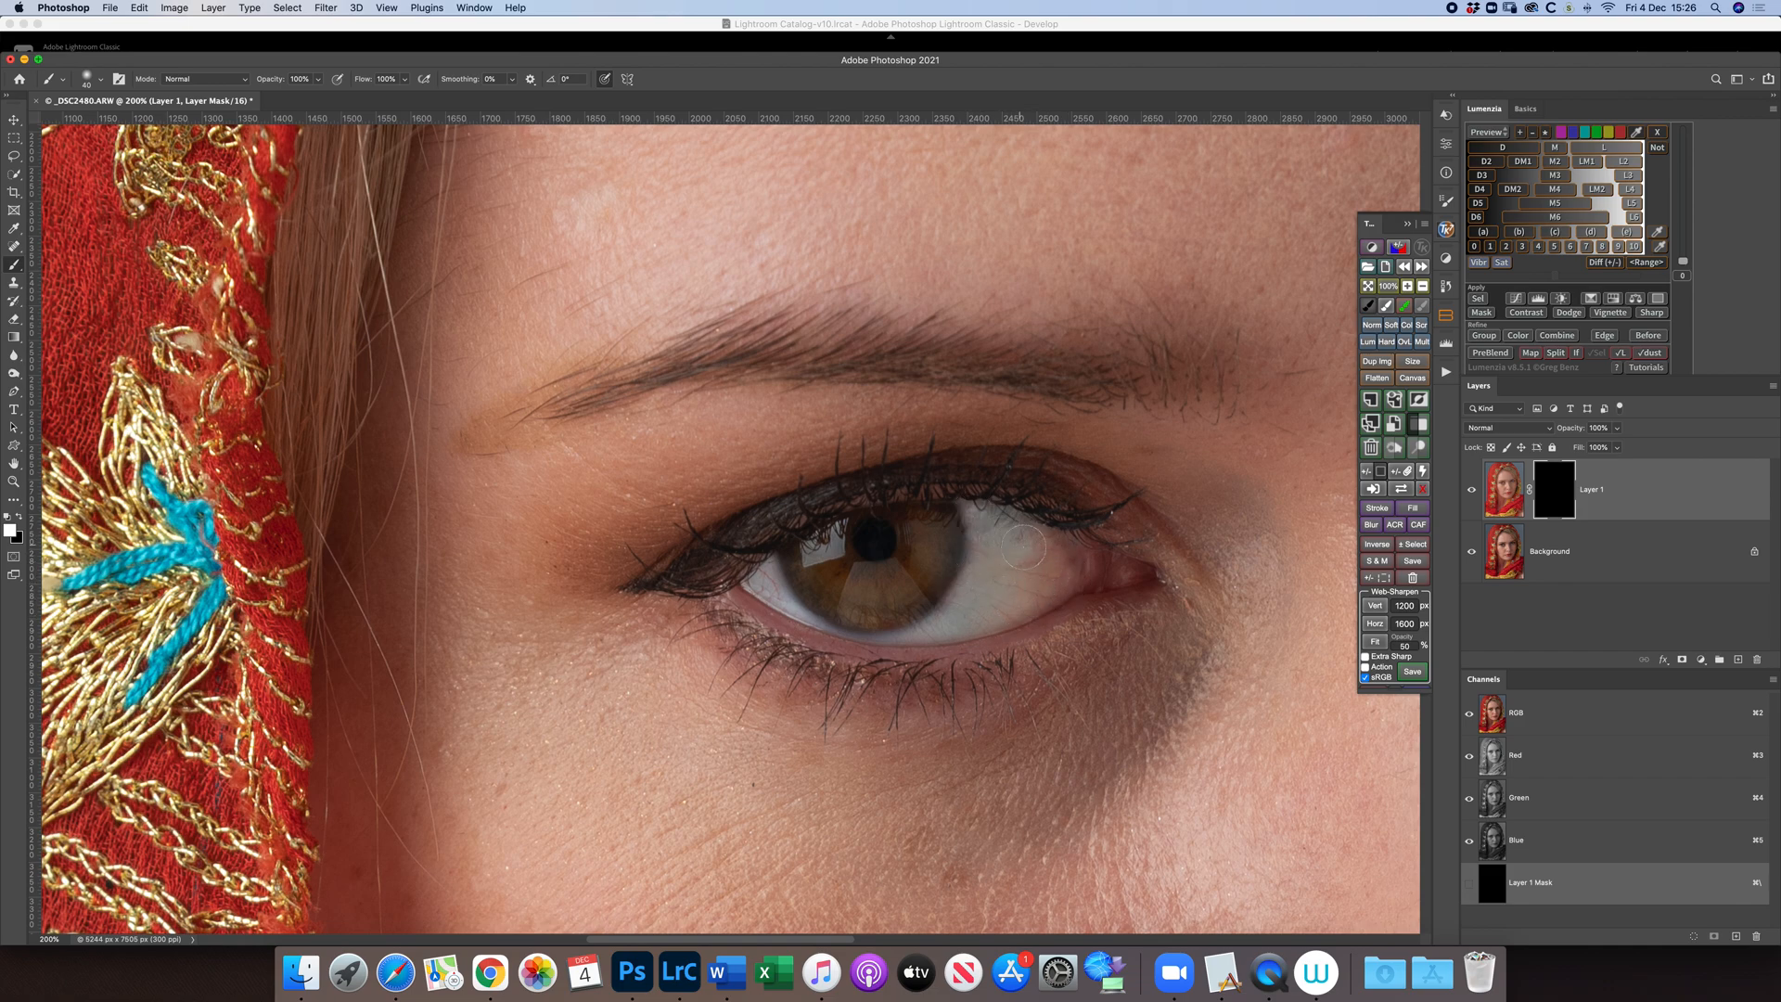
{"action": "mouse_move", "coordinate": [1040, 551]}
{"action": "left_mouse_down"}
{"action": "mouse_move", "coordinate": [1060, 555]}
{"action": "mouse_move", "coordinate": [1031, 563]}
{"action": "left_mouse_up"}
{"action": "left_click_drag", "start_coordinate": [955, 519], "coordinate": [1021, 513]}
{"action": "mouse_move", "coordinate": [955, 572]}
{"action": "left_mouse_down"}
{"action": "mouse_move", "coordinate": [907, 583]}
{"action": "mouse_move", "coordinate": [976, 591]}
{"action": "left_mouse_up"}
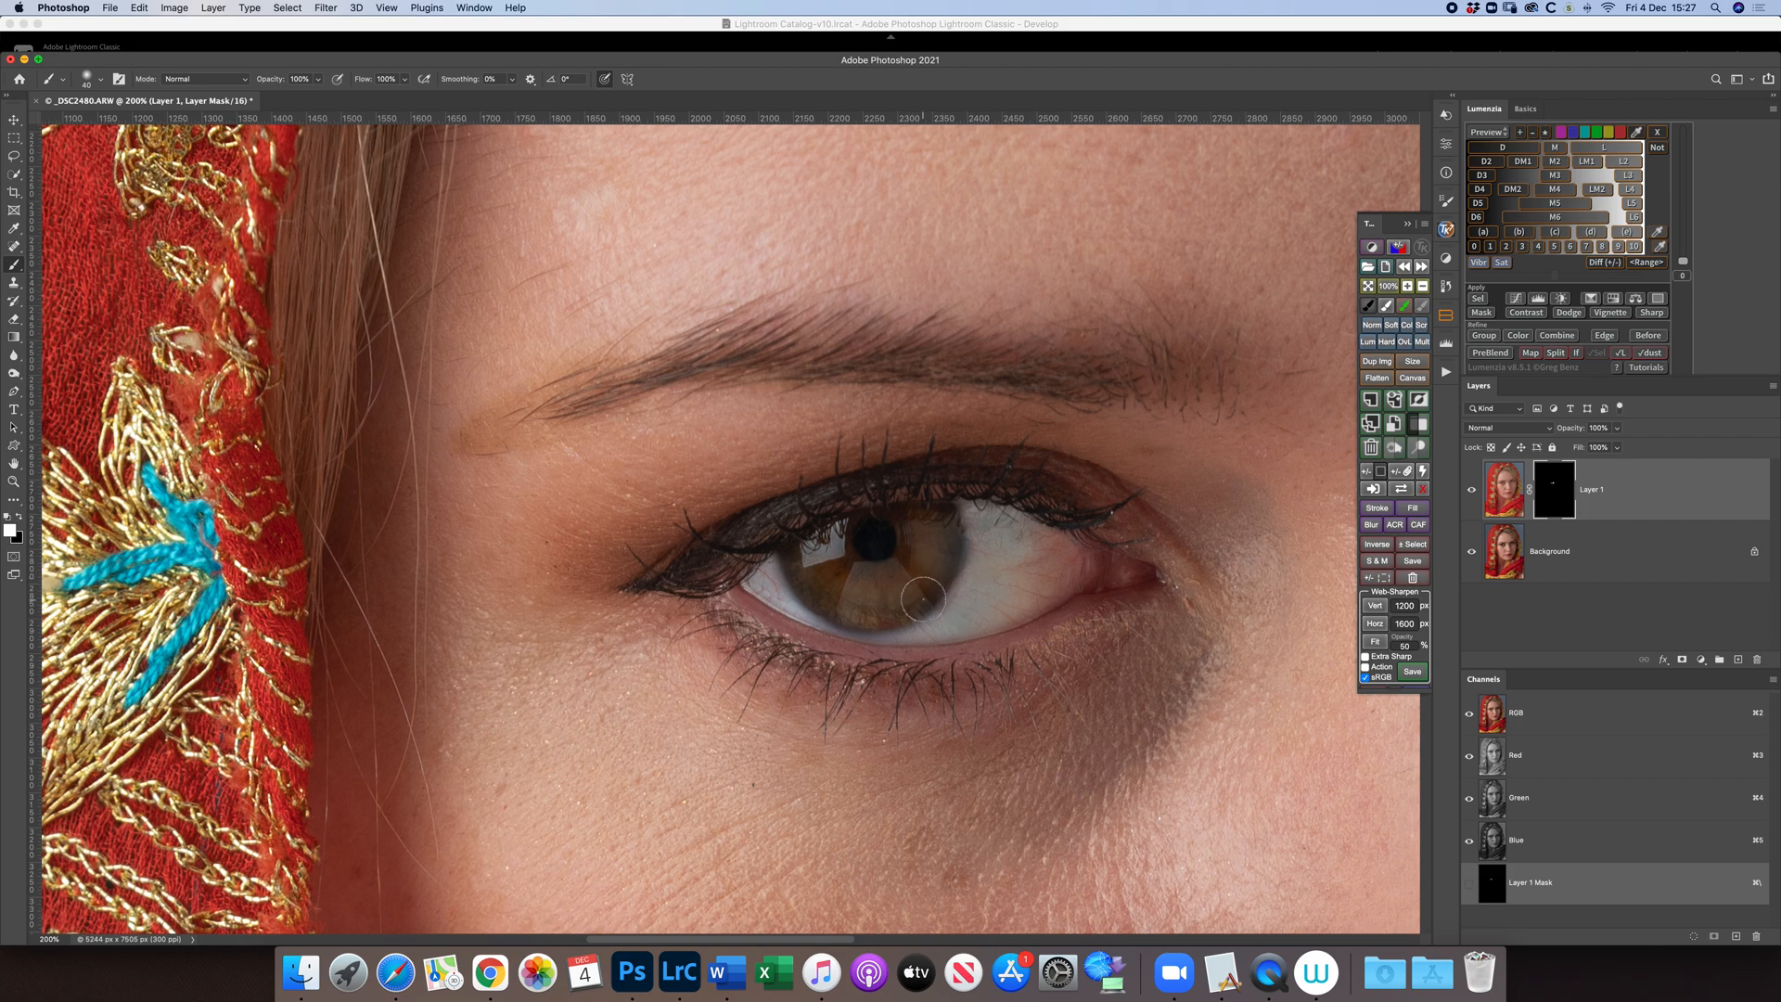
- Paint white on the mask over the left-hand iris at 40% brush opacity
{"action": "key", "text": "bracketright"}
{"action": "mouse_move", "coordinate": [921, 599]}
{"action": "left_mouse_down"}
{"action": "mouse_move", "coordinate": [826, 580]}
{"action": "mouse_move", "coordinate": [842, 552]}
{"action": "mouse_move", "coordinate": [905, 561]}
{"action": "mouse_move", "coordinate": [908, 533]}
{"action": "mouse_move", "coordinate": [807, 565]}
{"action": "mouse_move", "coordinate": [879, 601]}
{"action": "mouse_move", "coordinate": [939, 539]}
{"action": "mouse_move", "coordinate": [914, 581]}
{"action": "mouse_move", "coordinate": [936, 560]}
{"action": "mouse_move", "coordinate": [929, 528]}
{"action": "mouse_move", "coordinate": [838, 537]}
{"action": "left_mouse_up"}
{"action": "key", "text": "bracketleft"}
{"action": "key", "text": "bracketleft"}
{"action": "key", "text": "bracketleft"}
{"action": "key", "text": "bracketleft"}
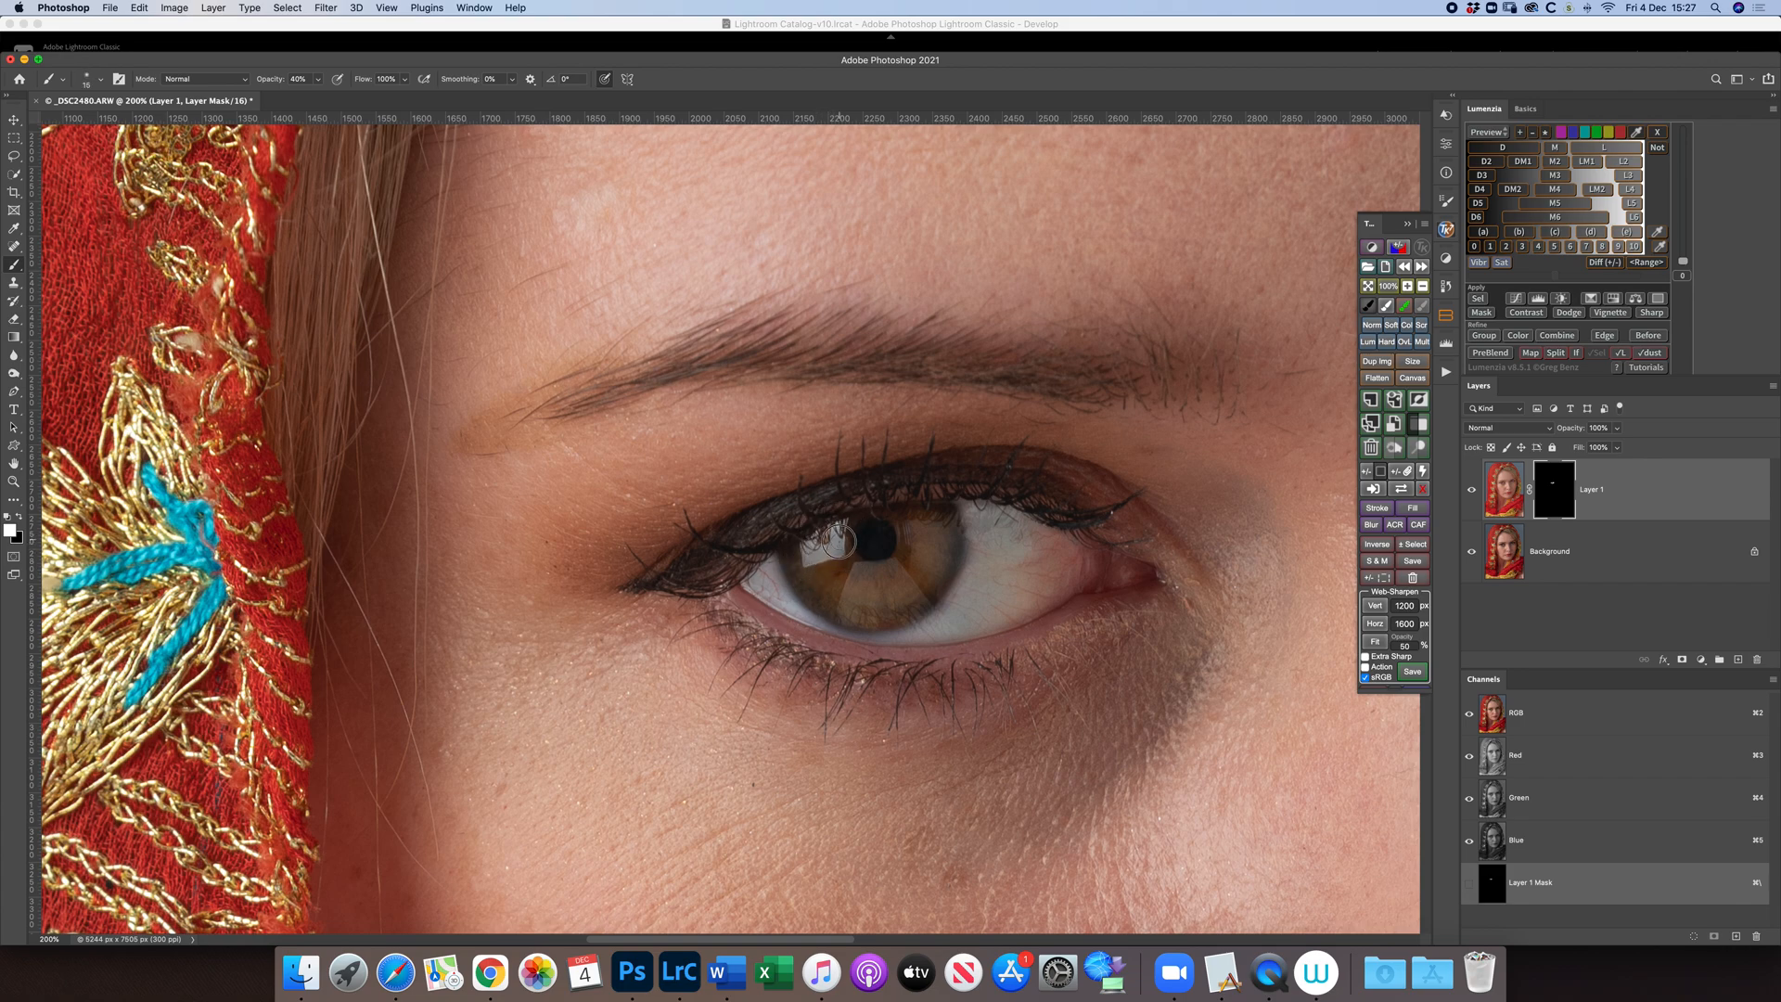
- Compare the left-hand eye before and after brightening by toggling the masked layer's visibility
{"action": "left_click", "coordinate": [1473, 492]}
{"action": "left_click", "coordinate": [1473, 492]}
{"action": "left_click", "coordinate": [1473, 492]}
{"action": "left_click", "coordinate": [1473, 492]}
- Paint white on the mask over the whites of the right-hand eye with a small brush at 100% opacity
{"action": "scroll", "coordinate": [1227, 562], "scroll_direction": "right", "scroll_amount": 15}
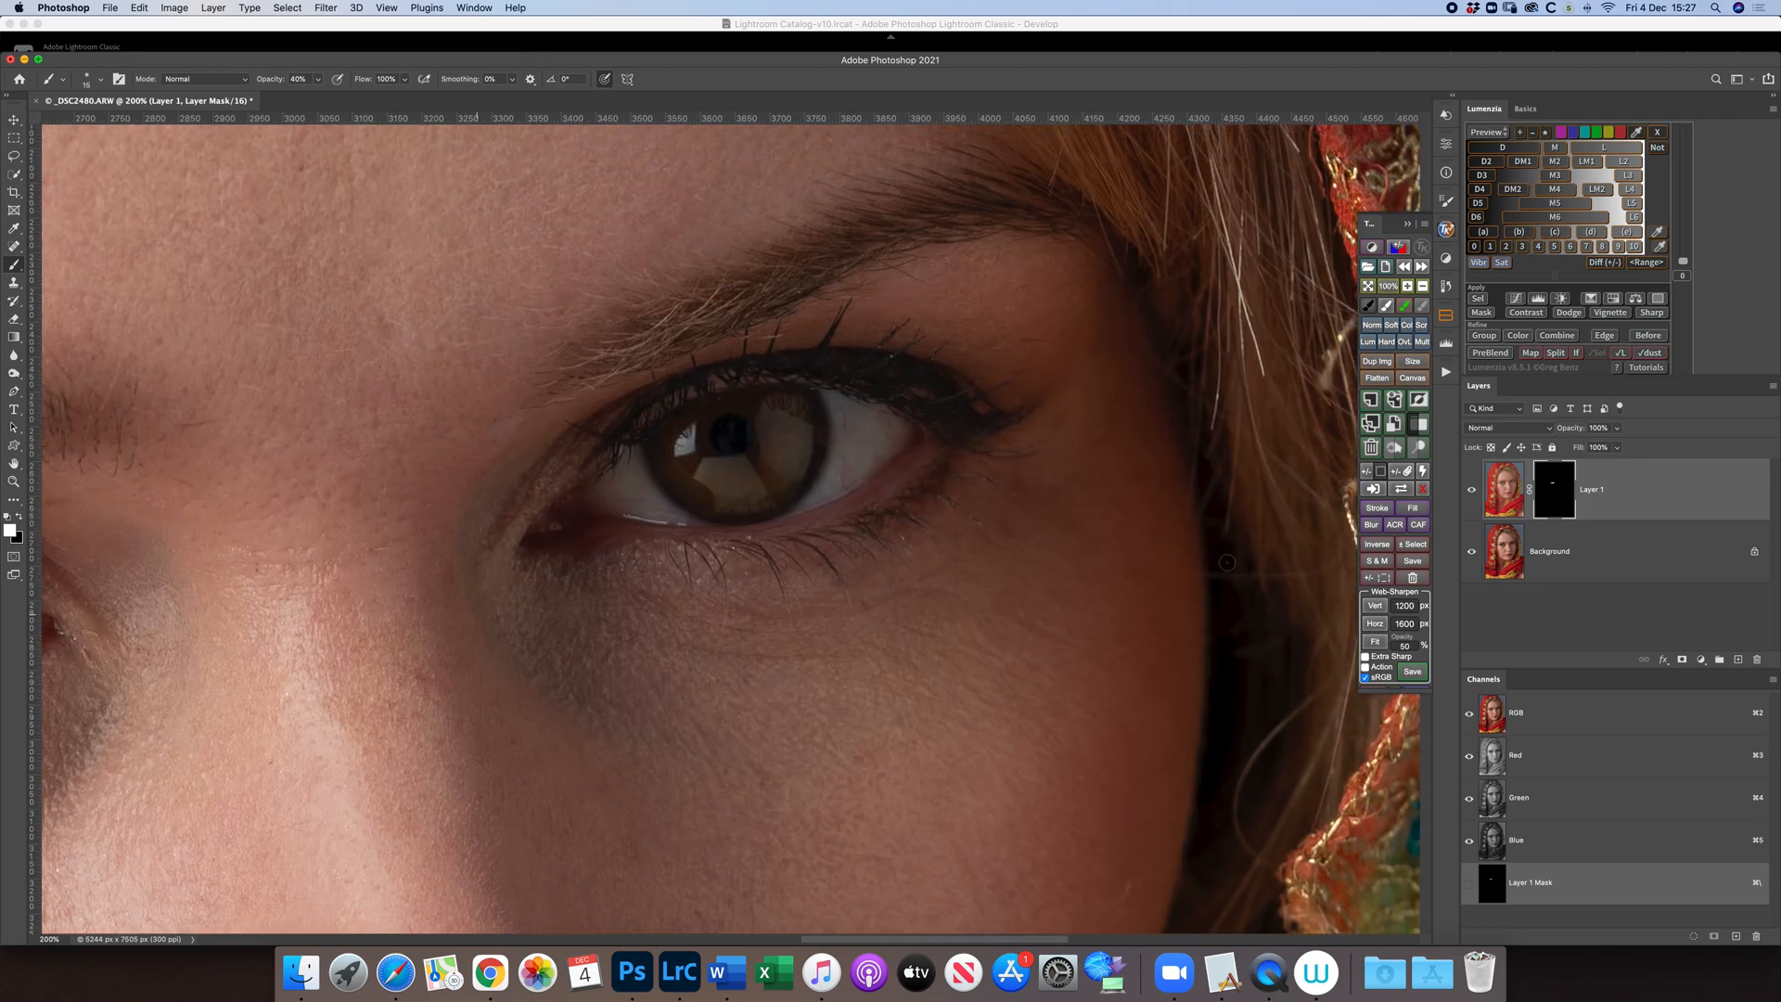
{"action": "scroll", "coordinate": [1226, 562], "scroll_direction": "up", "scroll_amount": 3}
{"action": "scroll", "coordinate": [1226, 562], "scroll_direction": "right", "scroll_amount": 2}
{"action": "key", "text": "0"}
{"action": "key", "text": "bracketright"}
{"action": "key", "text": "bracketright"}
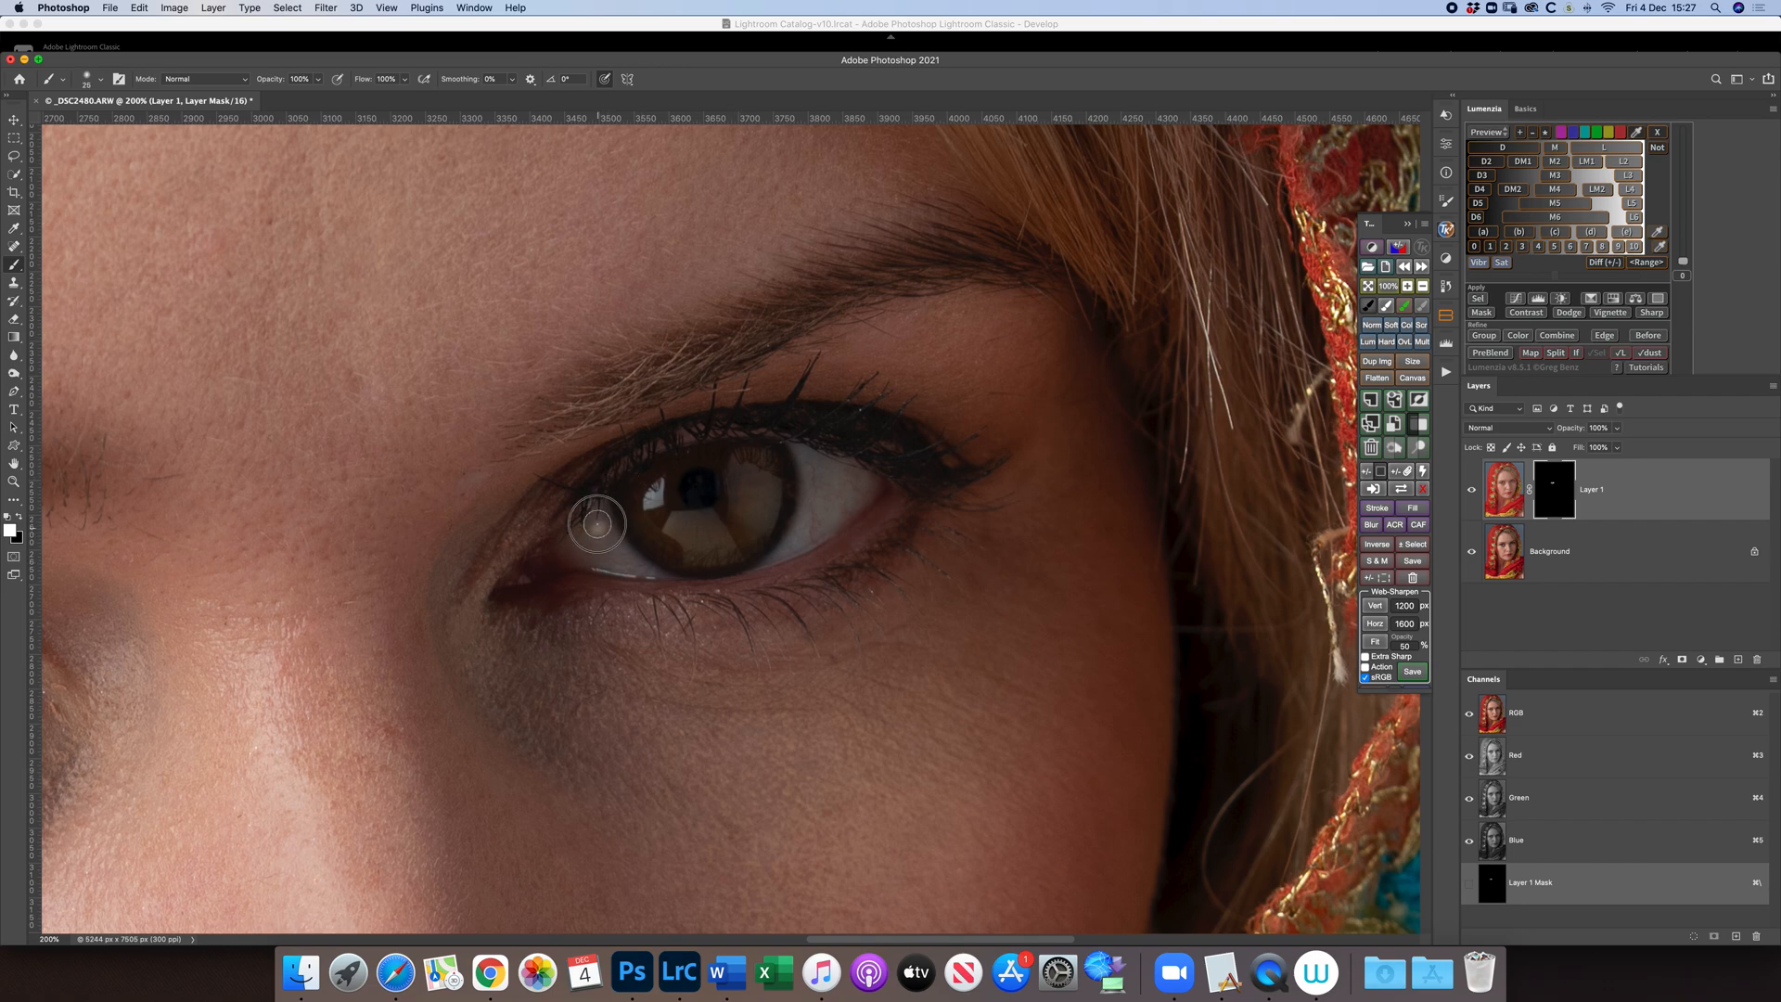
{"action": "mouse_move", "coordinate": [599, 512]}
{"action": "left_mouse_down"}
{"action": "mouse_move", "coordinate": [564, 542]}
{"action": "mouse_move", "coordinate": [576, 560]}
{"action": "mouse_move", "coordinate": [655, 571]}
{"action": "mouse_move", "coordinate": [574, 537]}
{"action": "mouse_move", "coordinate": [585, 550]}
{"action": "mouse_move", "coordinate": [600, 515]}
{"action": "mouse_move", "coordinate": [681, 580]}
{"action": "left_mouse_up"}
{"action": "mouse_move", "coordinate": [805, 459]}
{"action": "left_mouse_down"}
{"action": "mouse_move", "coordinate": [794, 445]}
{"action": "mouse_move", "coordinate": [798, 501]}
{"action": "mouse_move", "coordinate": [763, 560]}
{"action": "mouse_move", "coordinate": [835, 527]}
{"action": "mouse_move", "coordinate": [882, 474]}
{"action": "mouse_move", "coordinate": [805, 440]}
{"action": "mouse_move", "coordinate": [818, 498]}
{"action": "mouse_move", "coordinate": [870, 483]}
{"action": "mouse_move", "coordinate": [836, 478]}
{"action": "left_mouse_up"}
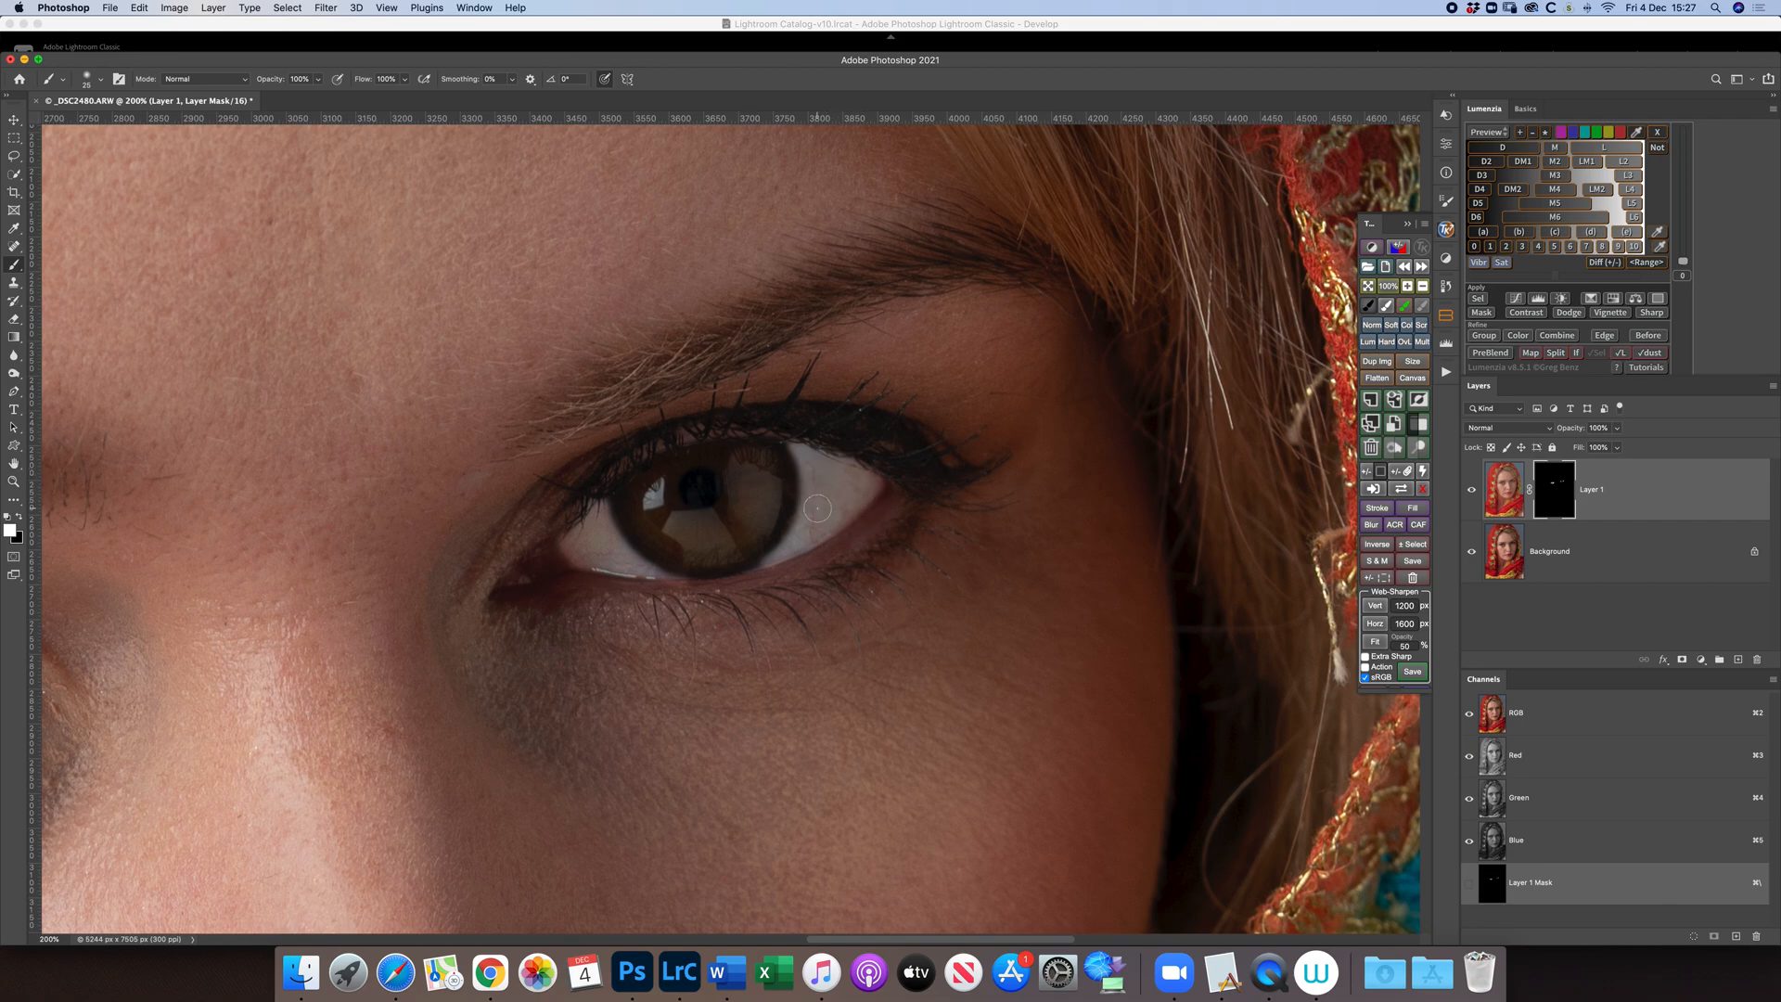
- Brighten the right-hand iris by painting white on the mask with a larger brush at 40% opacity
{"action": "scroll", "coordinate": [817, 507], "scroll_direction": "left", "scroll_amount": 2}
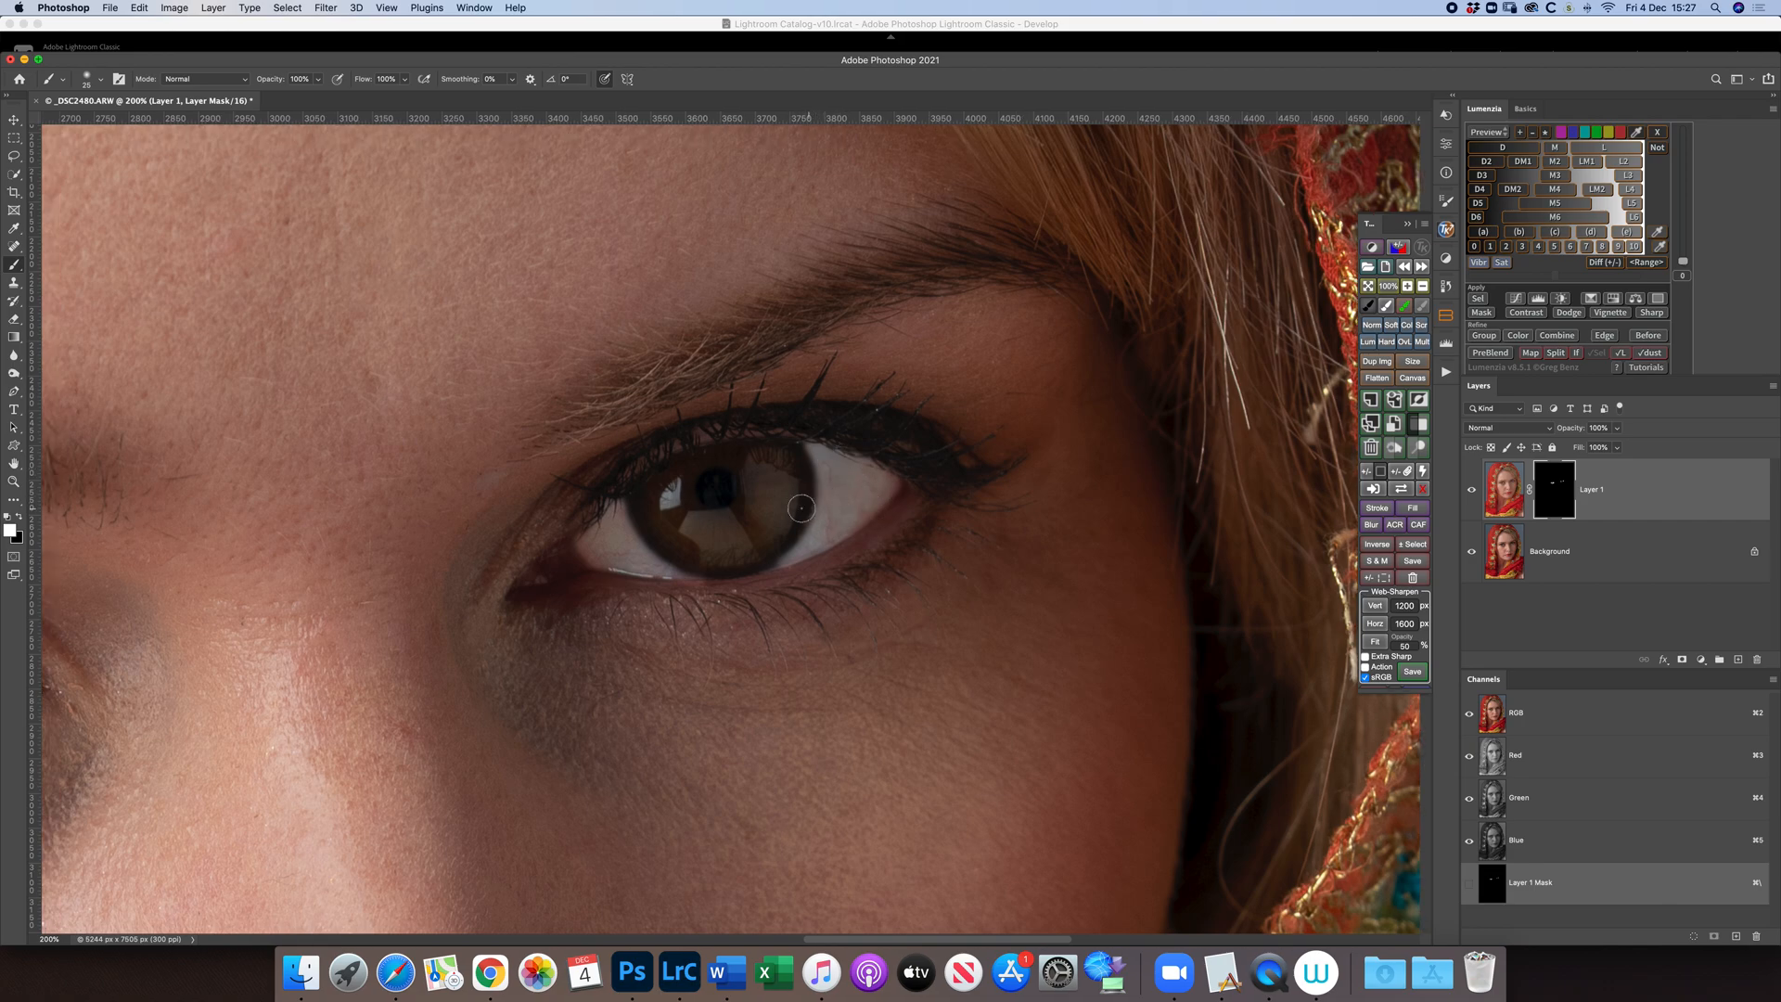
{"action": "key", "text": "bracketright"}
{"action": "key", "text": "bracketright"}
{"action": "key", "text": "bracketright"}
{"action": "mouse_move", "coordinate": [716, 489]}
{"action": "left_mouse_down"}
{"action": "mouse_move", "coordinate": [693, 519]}
{"action": "mouse_move", "coordinate": [708, 495]}
{"action": "mouse_move", "coordinate": [709, 527]}
{"action": "mouse_move", "coordinate": [755, 506]}
{"action": "mouse_move", "coordinate": [755, 523]}
{"action": "mouse_move", "coordinate": [754, 485]}
{"action": "mouse_move", "coordinate": [782, 471]}
{"action": "mouse_move", "coordinate": [743, 531]}
{"action": "mouse_move", "coordinate": [659, 492]}
{"action": "mouse_move", "coordinate": [665, 520]}
{"action": "mouse_move", "coordinate": [731, 540]}
{"action": "mouse_move", "coordinate": [694, 544]}
{"action": "mouse_move", "coordinate": [742, 538]}
{"action": "mouse_move", "coordinate": [707, 547]}
{"action": "mouse_move", "coordinate": [776, 514]}
{"action": "mouse_move", "coordinate": [786, 483]}
{"action": "mouse_move", "coordinate": [730, 541]}
{"action": "mouse_move", "coordinate": [751, 528]}
{"action": "mouse_move", "coordinate": [699, 539]}
{"action": "mouse_move", "coordinate": [665, 506]}
{"action": "mouse_move", "coordinate": [747, 488]}
{"action": "left_mouse_up"}
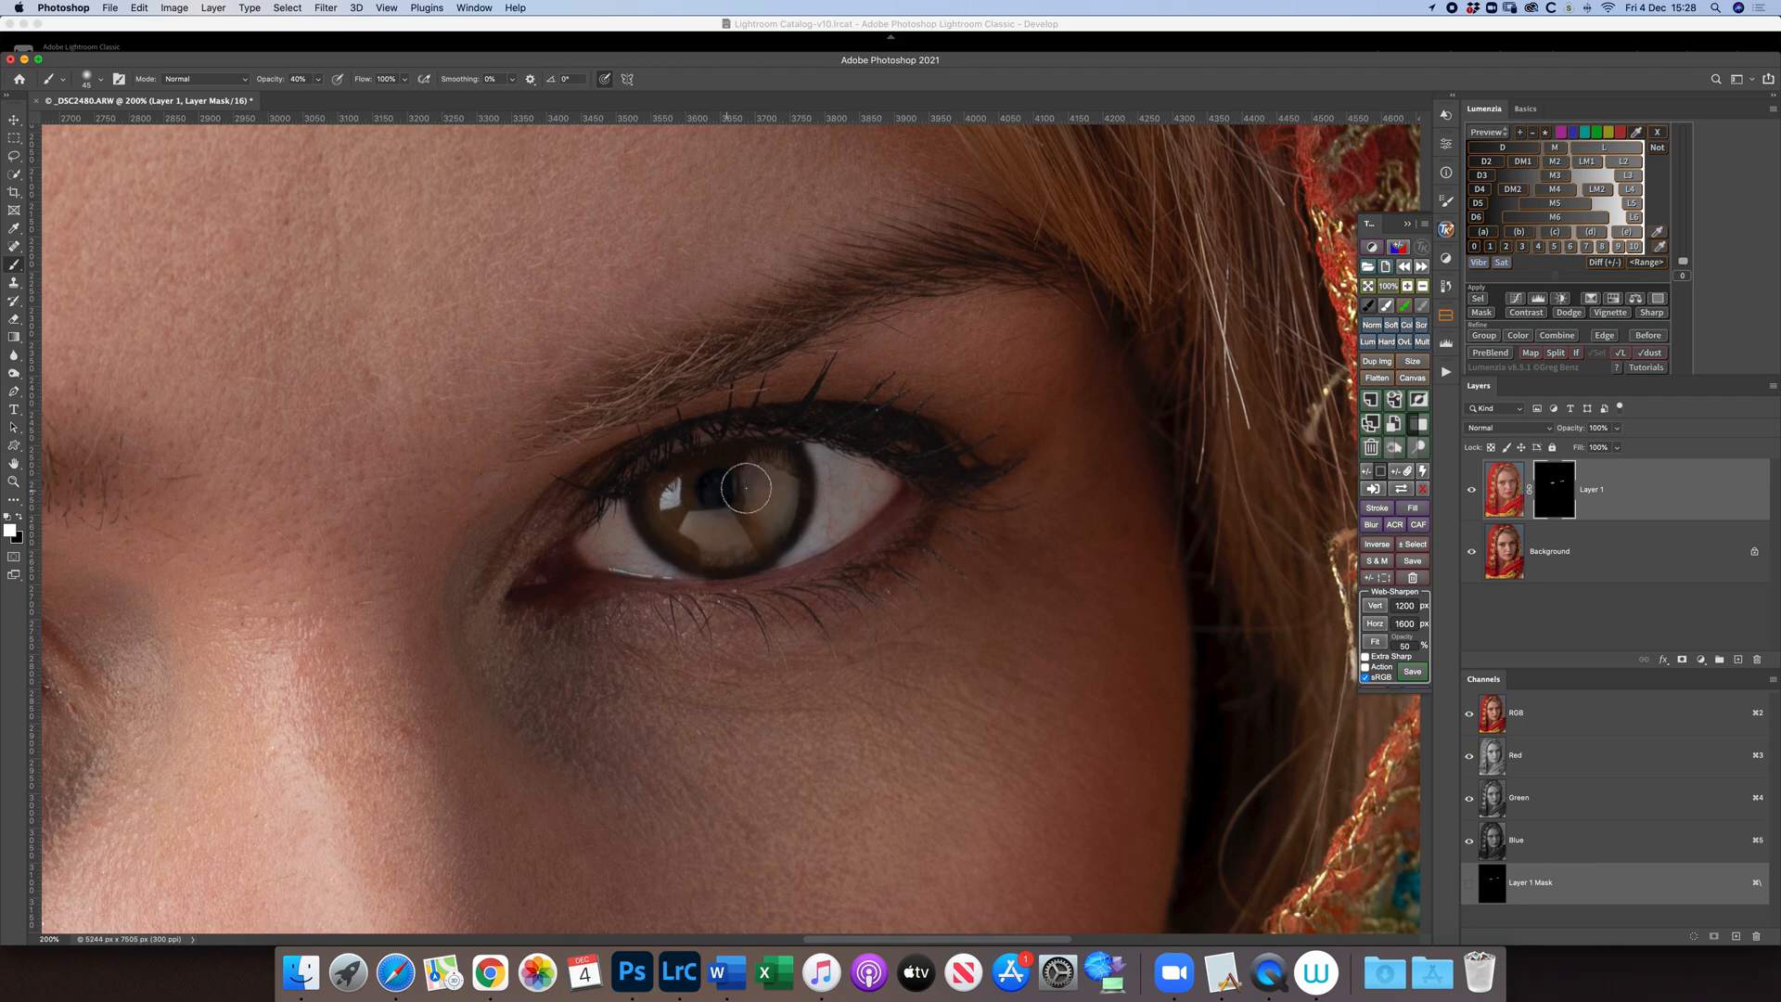
- Check the right-hand eye with the brightening layer off and on, and view both eyes within the whole face
{"action": "left_click", "coordinate": [1472, 491]}
{"action": "left_click", "coordinate": [1472, 491]}
{"action": "key", "text": "super+minus"}
{"action": "key", "text": "super+minus"}
{"action": "key", "text": "super+minus"}
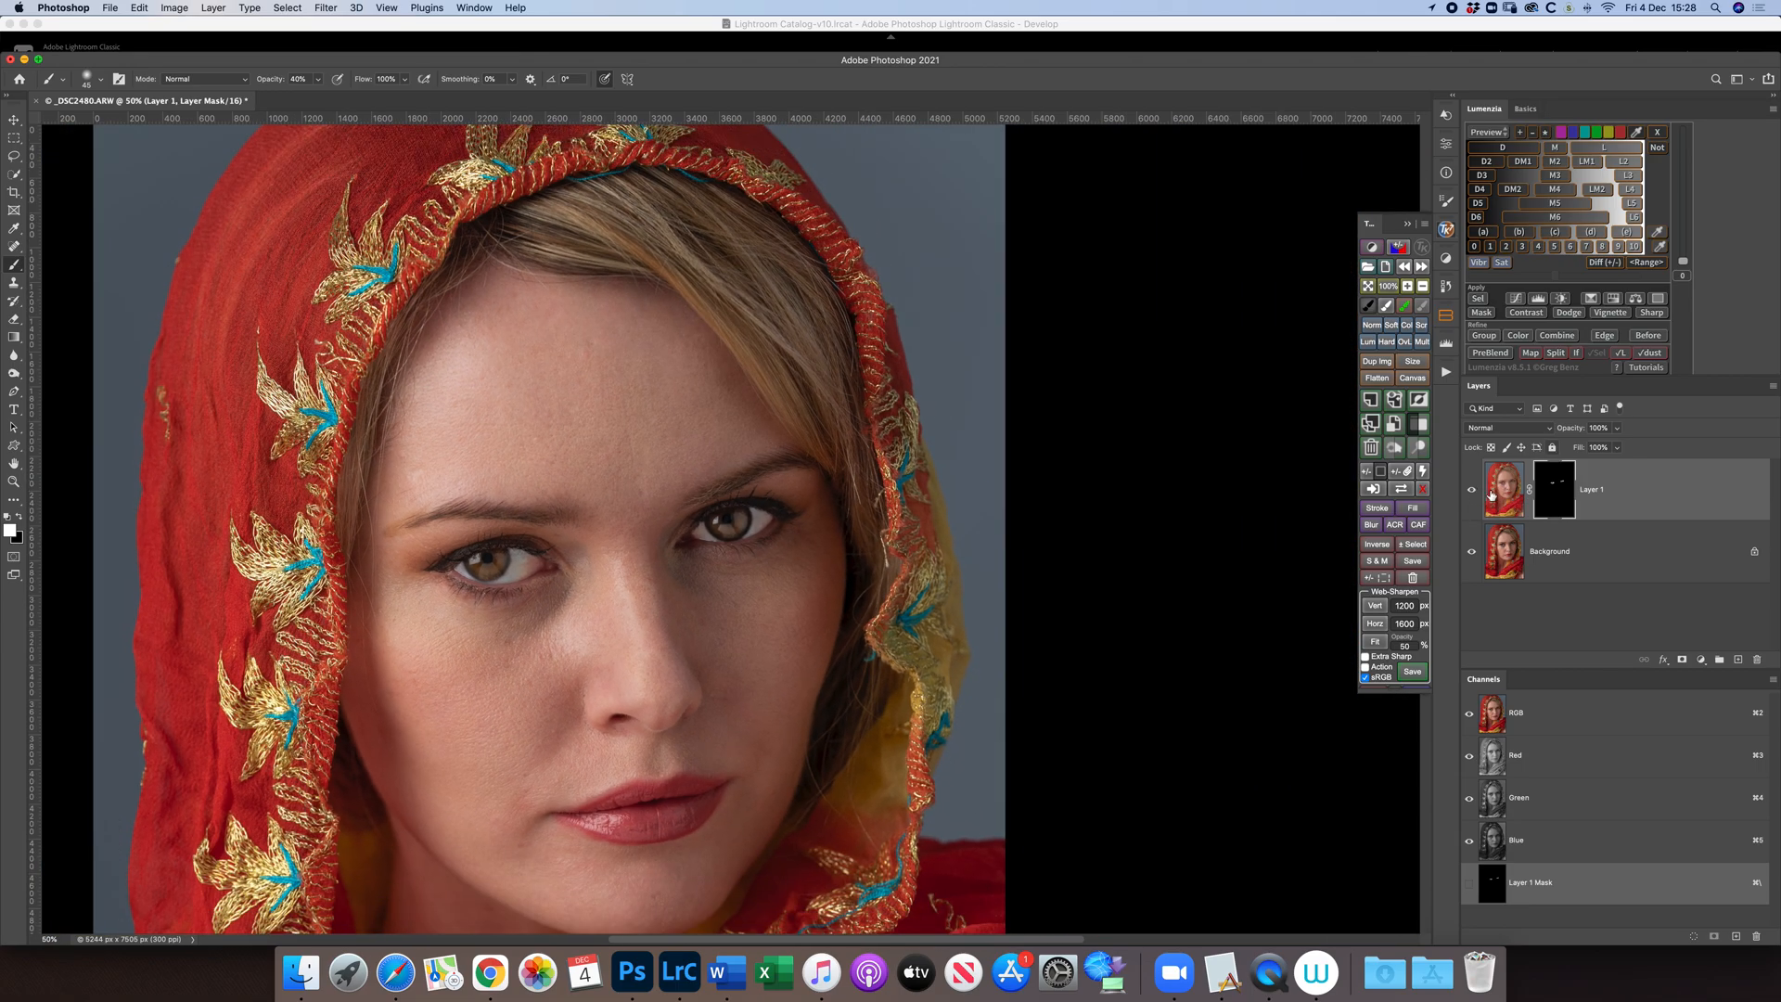
- Reduce the opacity of the eye-brightening layer to 40%
{"action": "left_click", "coordinate": [1490, 495]}
{"action": "left_click", "coordinate": [1473, 492]}
{"action": "left_click", "coordinate": [1473, 492]}
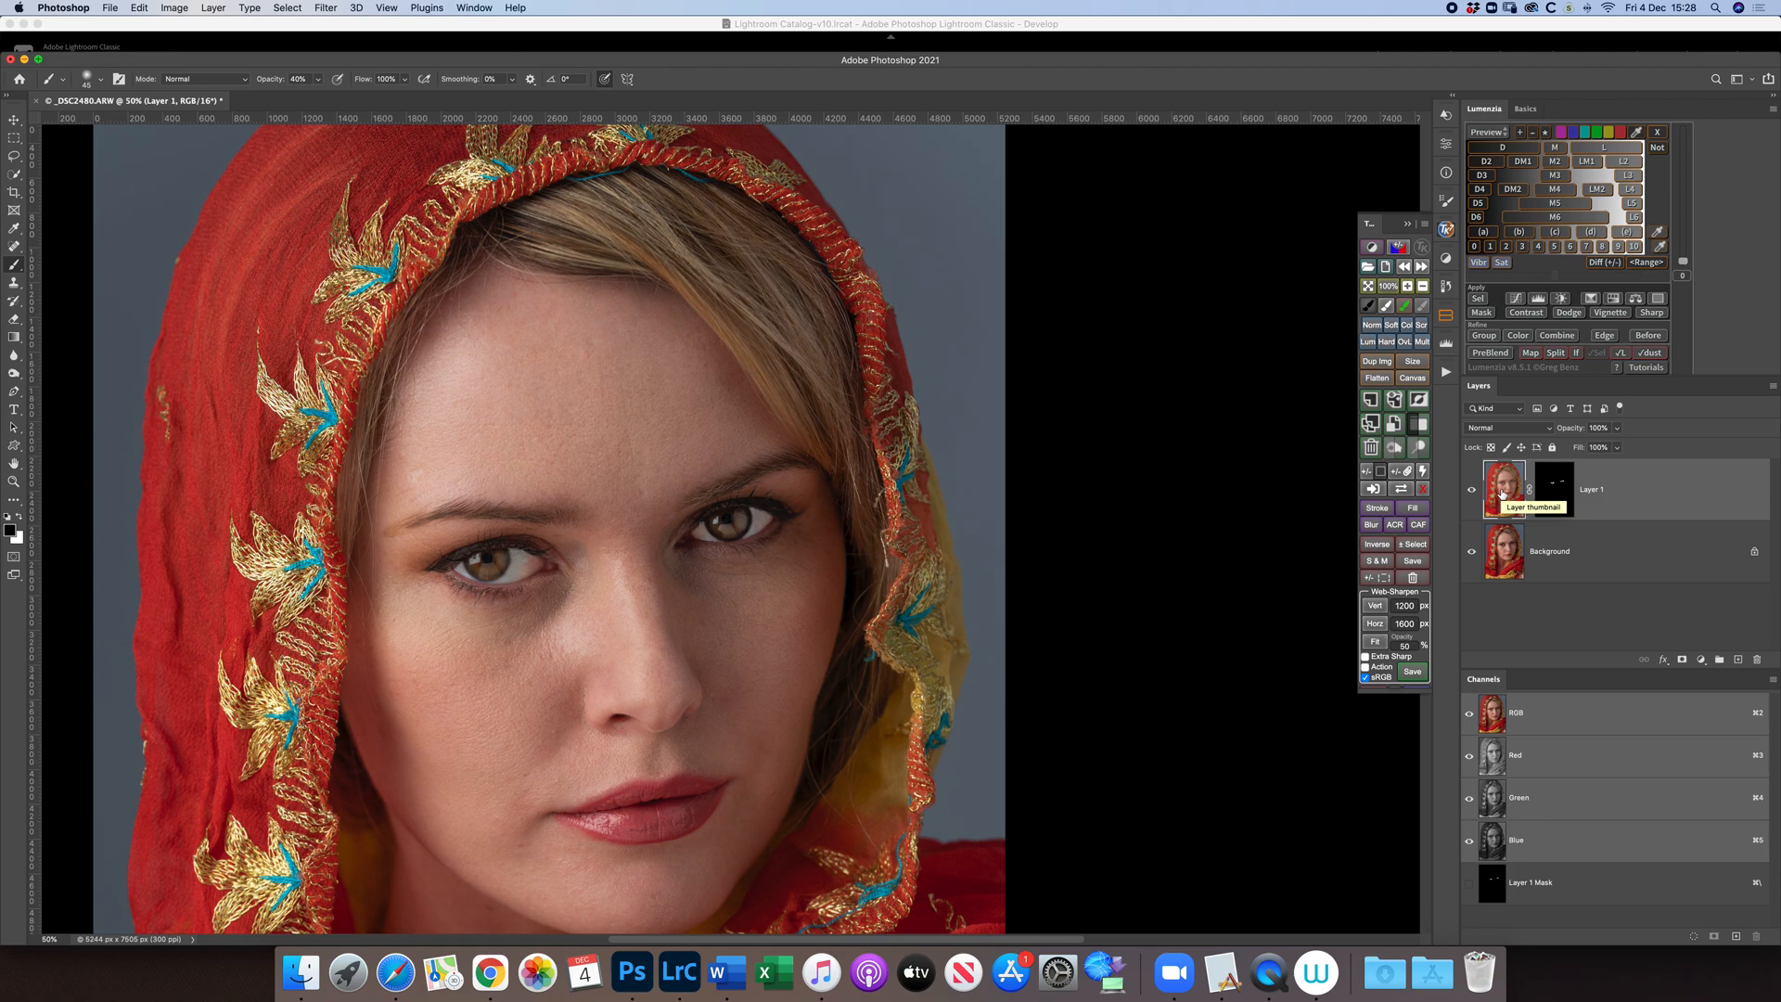
{"action": "key", "text": "v"}
{"action": "key", "text": "4"}
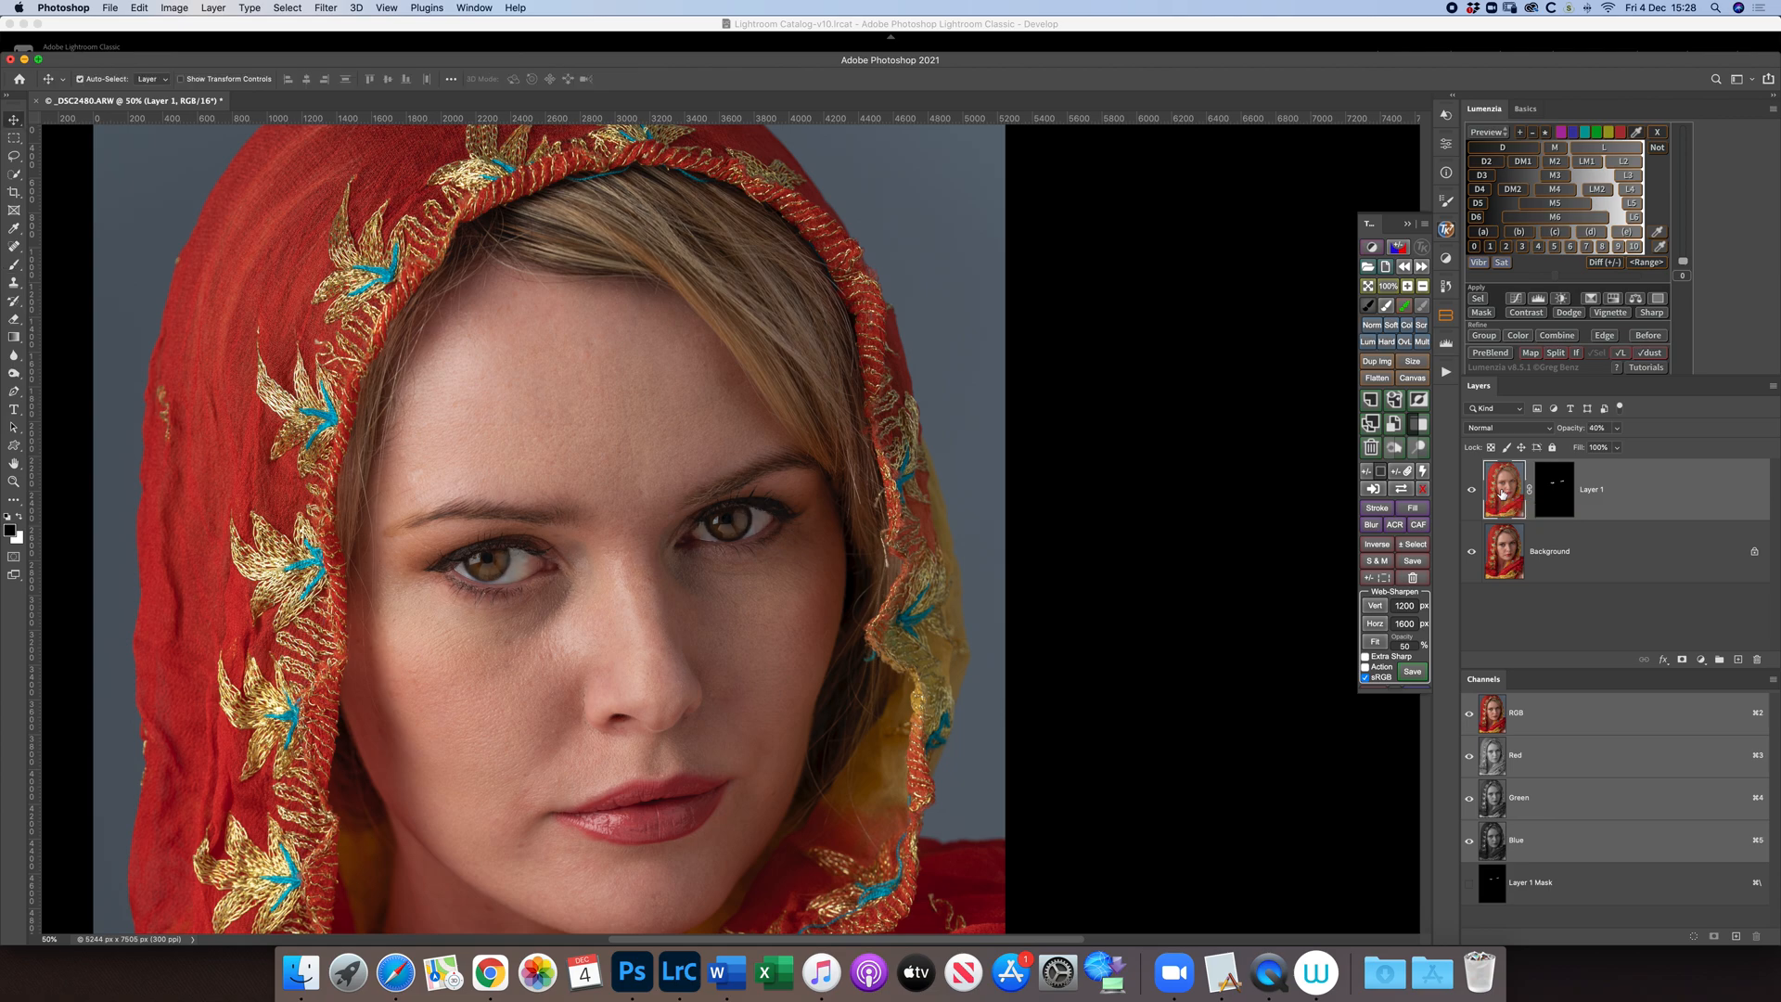
- Compare the face with and without the reduced eye brightening by toggling the layer's visibility several times
{"action": "left_click", "coordinate": [1473, 489]}
{"action": "left_click", "coordinate": [1473, 489]}
{"action": "left_click", "coordinate": [1472, 490]}
{"action": "left_click", "coordinate": [1472, 490]}
{"action": "left_click", "coordinate": [1474, 490]}
{"action": "left_click", "coordinate": [1474, 492]}
{"action": "left_click", "coordinate": [1476, 495]}
{"action": "left_click", "coordinate": [1476, 496]}
- Flatten the image to merge the eye-brightening layer into the Background
{"action": "left_click", "coordinate": [1772, 385]}
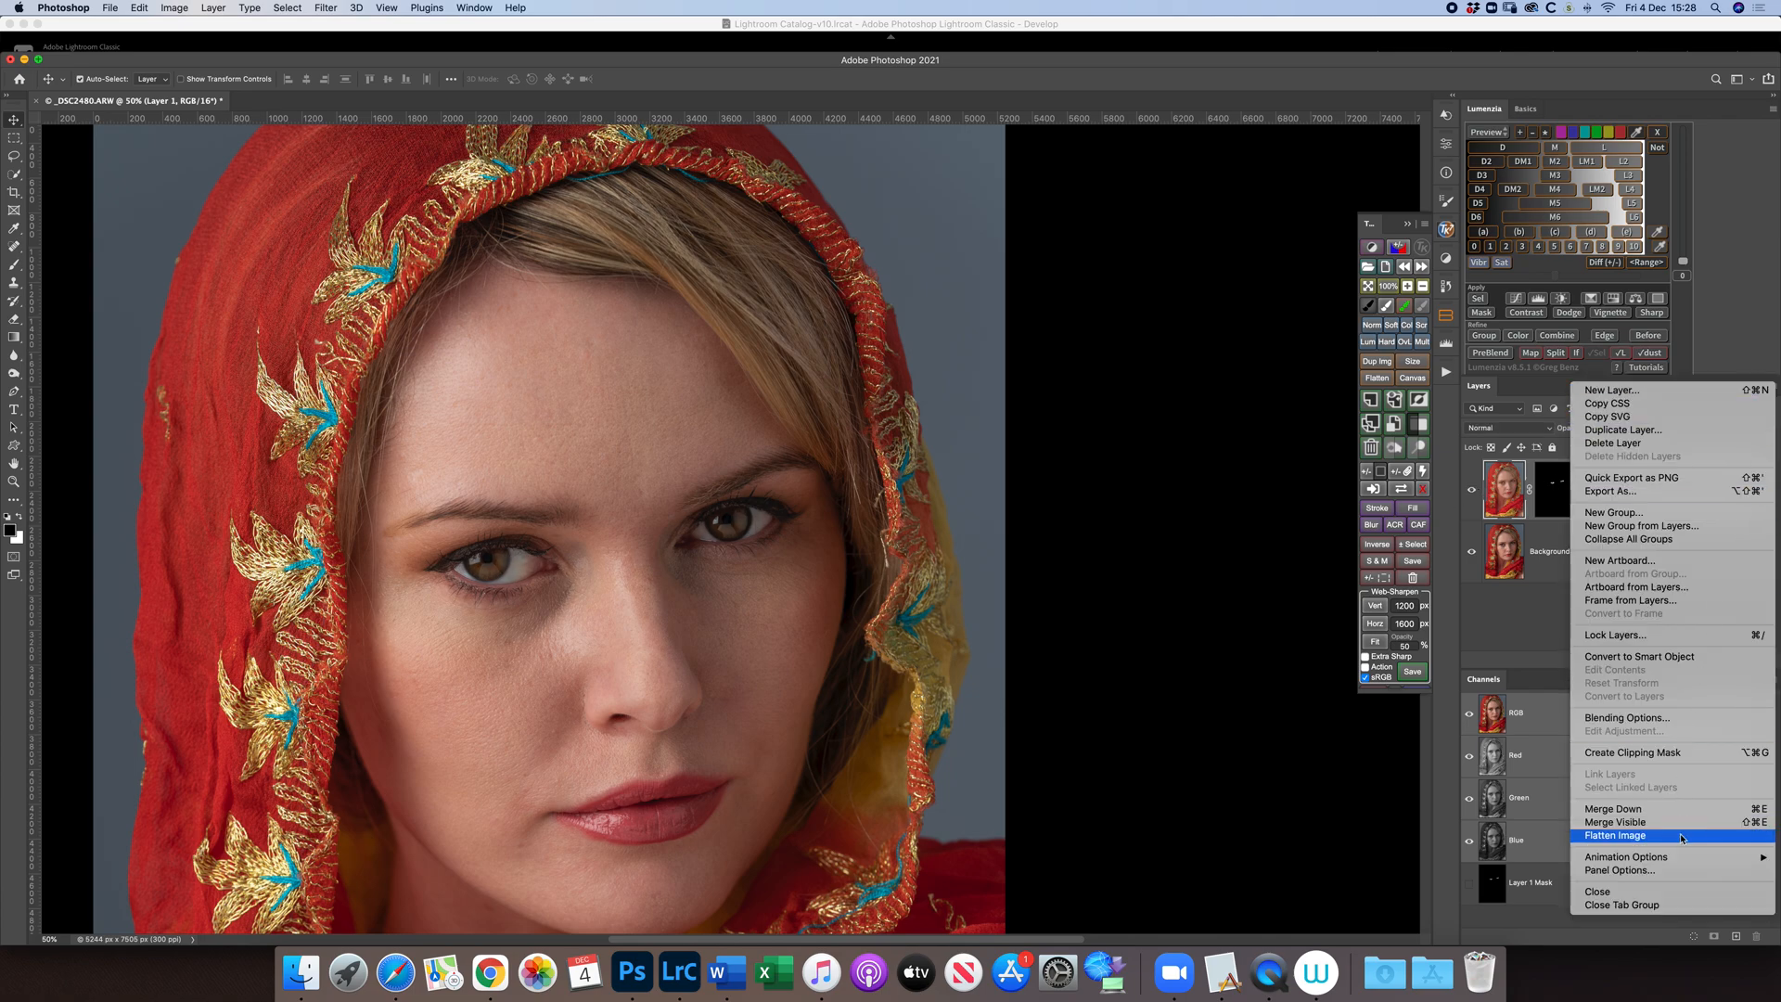
{"action": "left_click", "coordinate": [1197, 563]}
{"action": "key", "text": "Delete"}
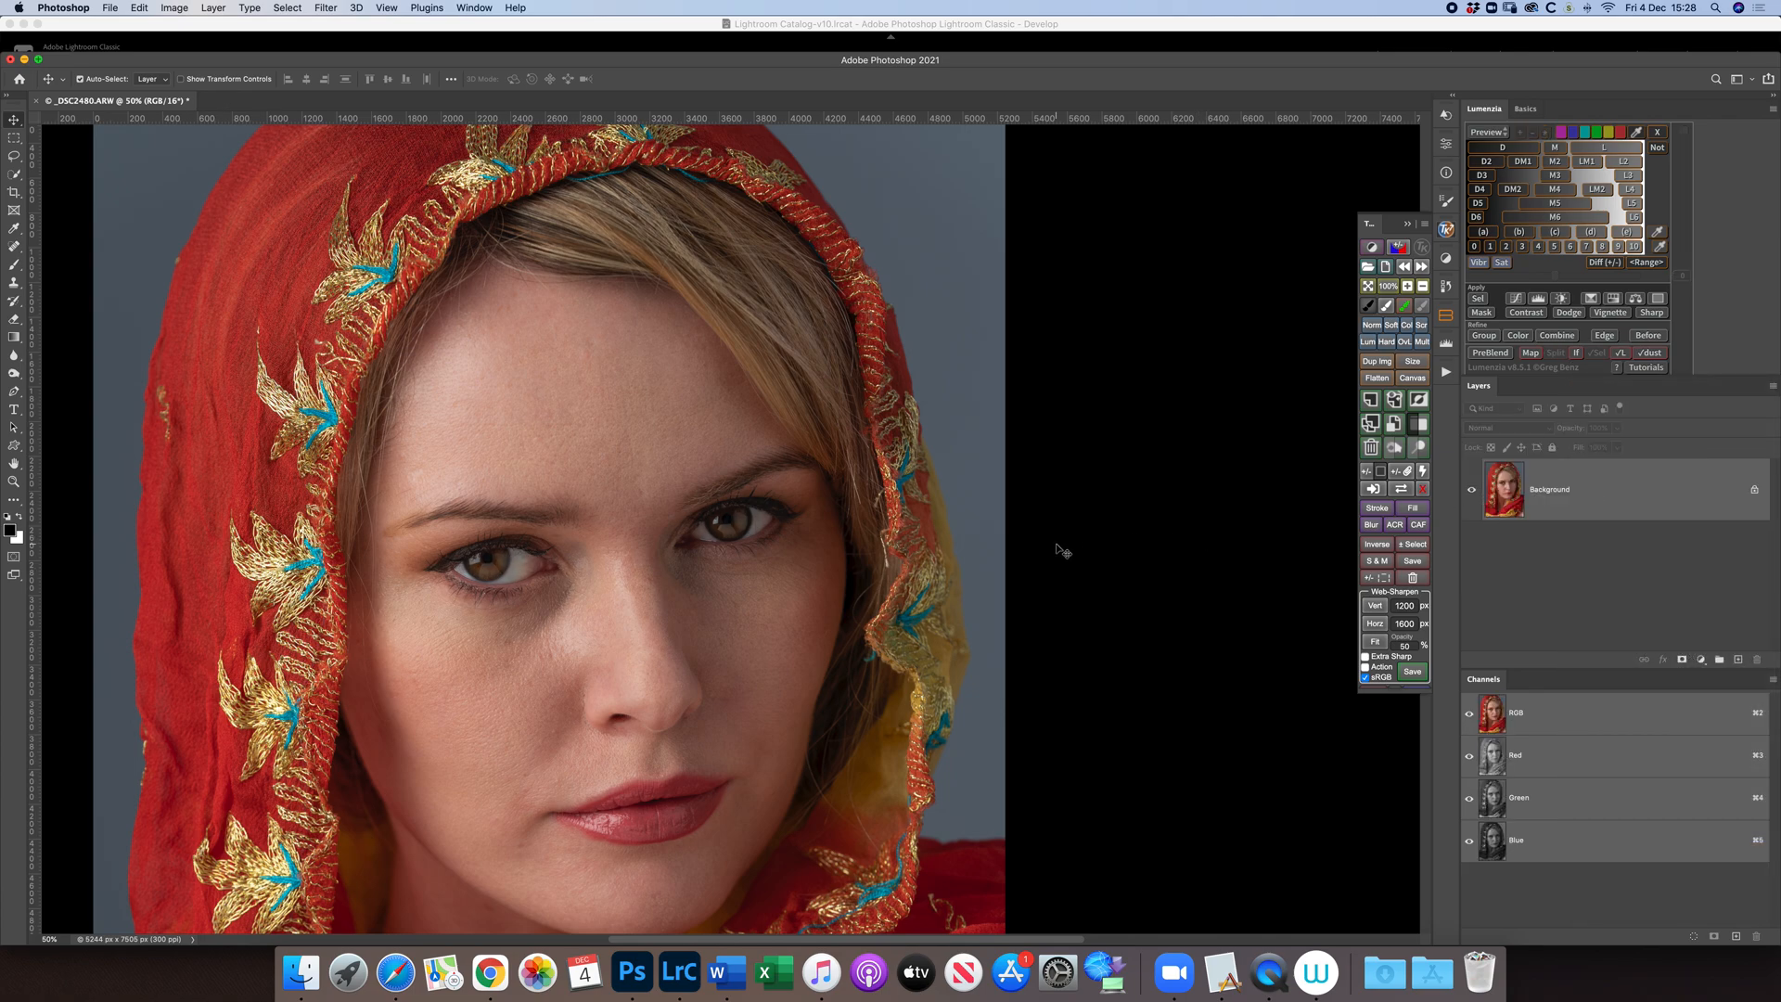
- Run the Iris Sparkle action from the Greater Than Gatsby - Clean Workflow set
{"action": "left_click", "coordinate": [1449, 373]}
{"action": "scroll", "coordinate": [1380, 447], "scroll_direction": "down", "scroll_amount": 15}
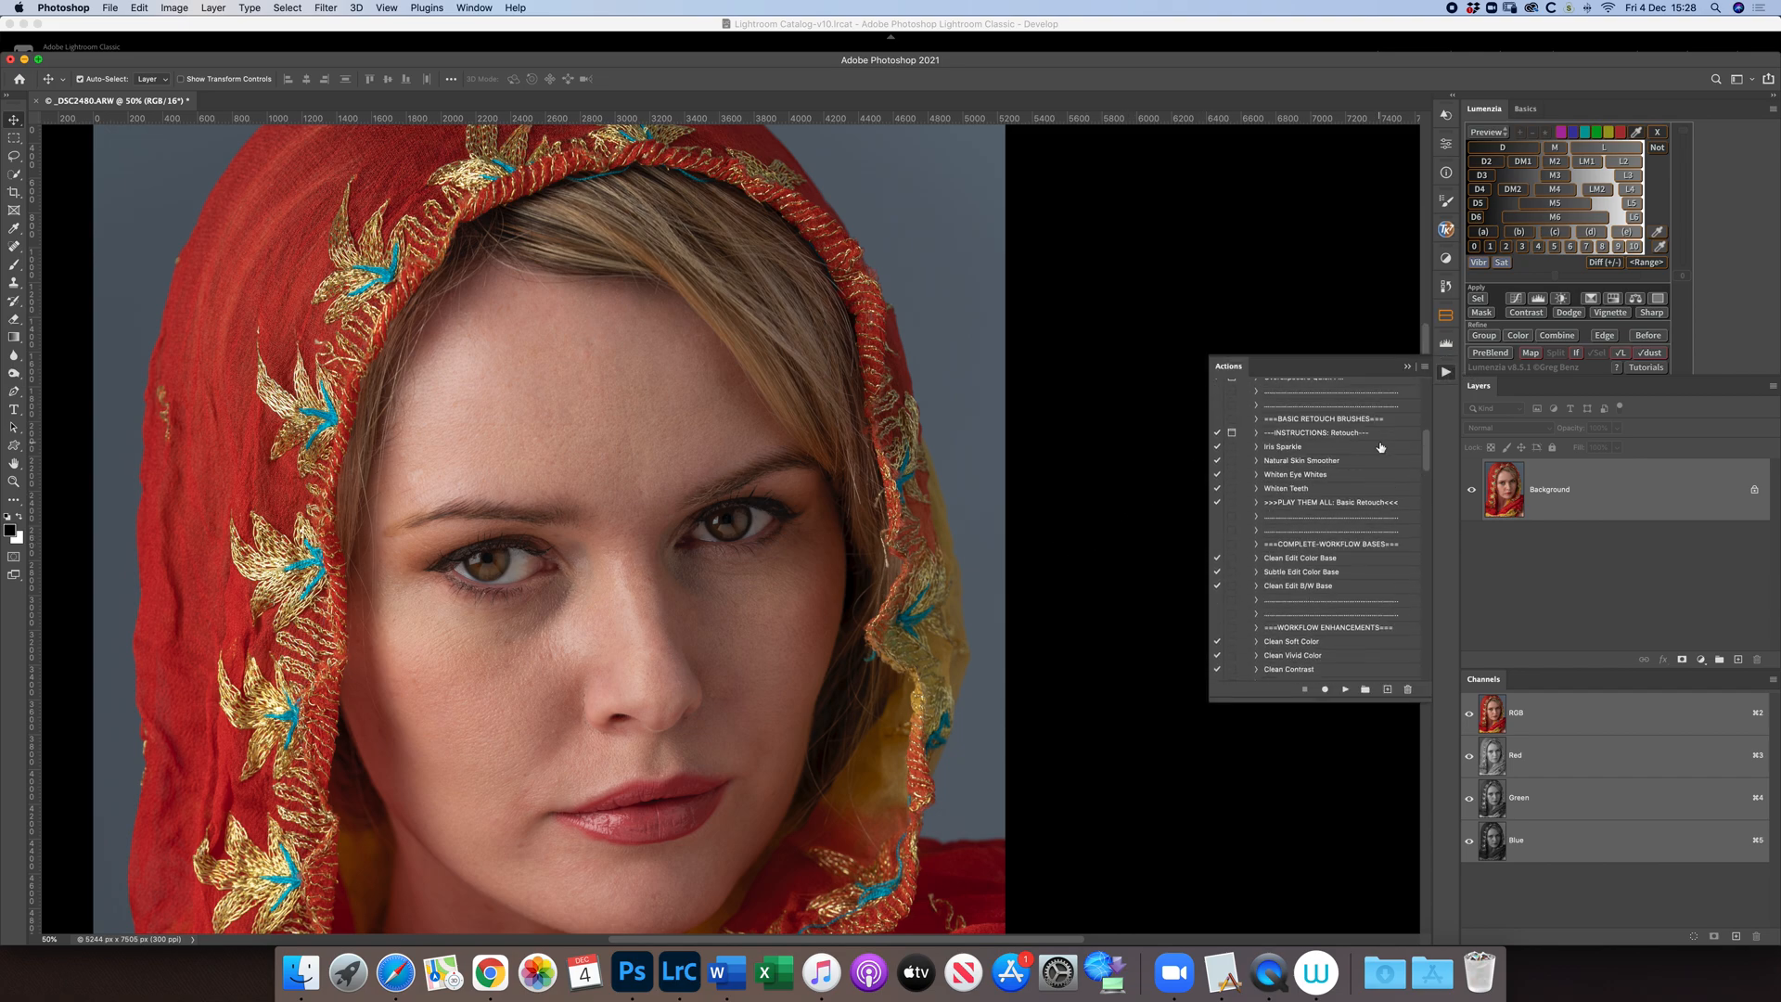
{"action": "scroll", "coordinate": [1380, 447], "scroll_direction": "down", "scroll_amount": 10}
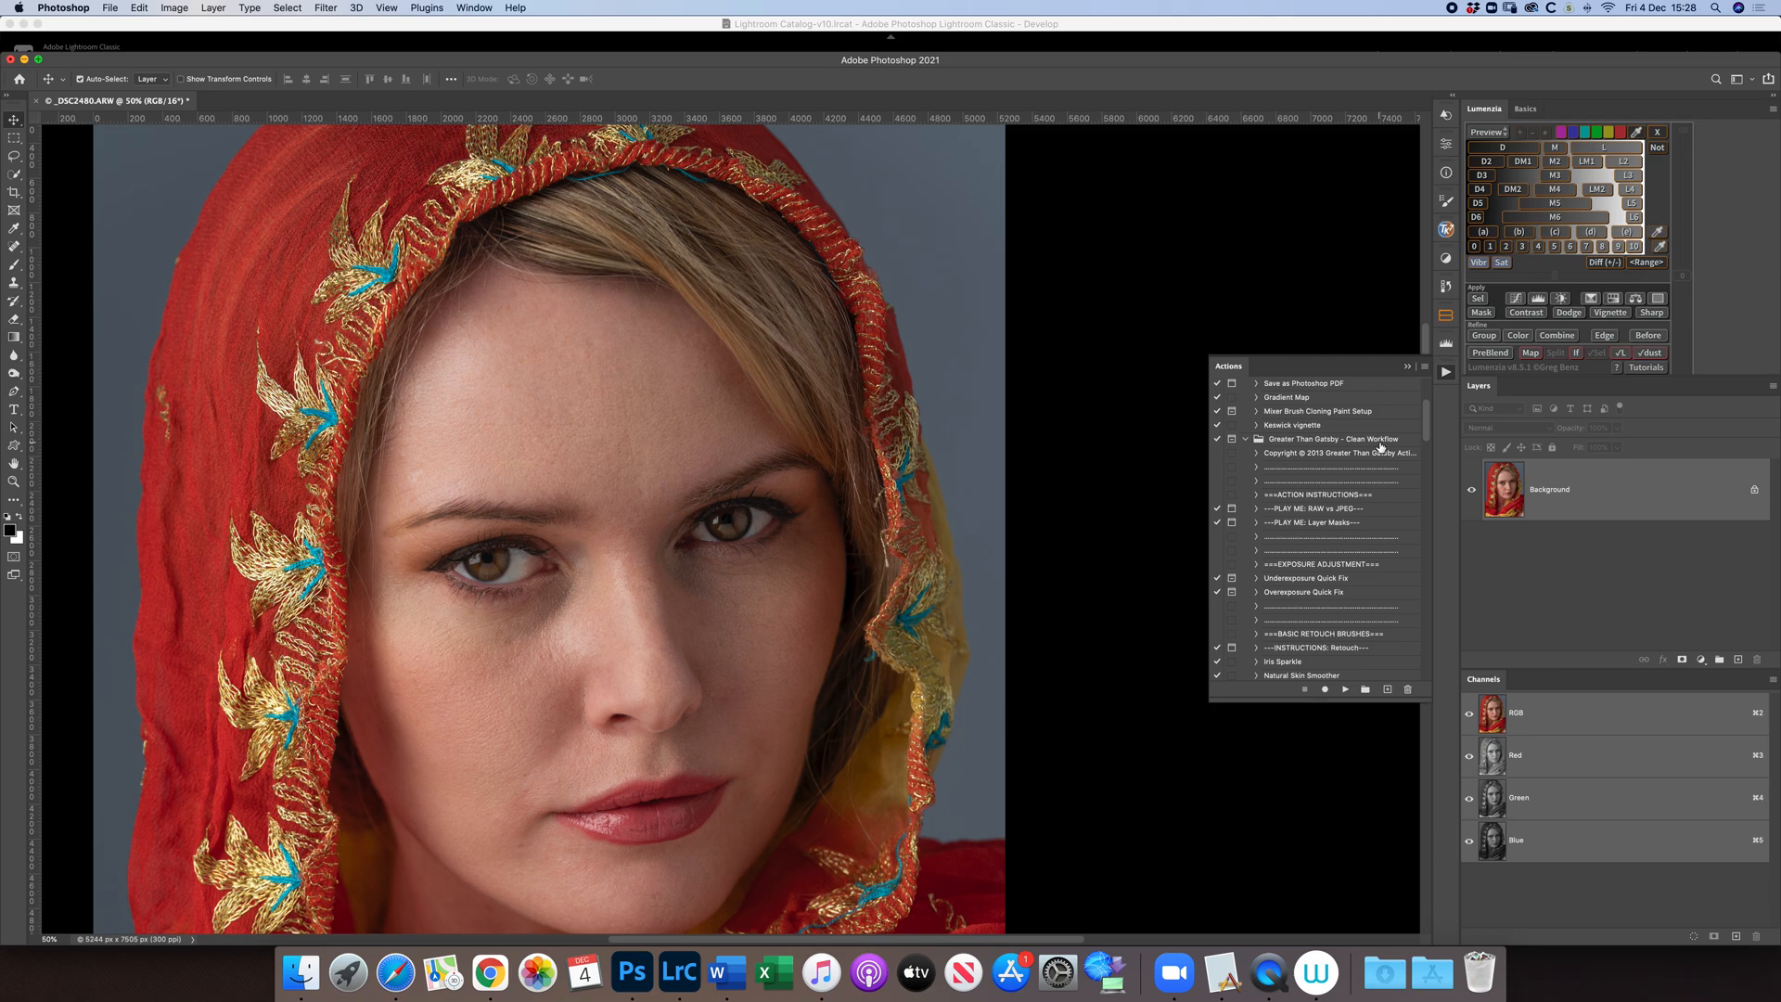
{"action": "scroll", "coordinate": [1380, 447], "scroll_direction": "down", "scroll_amount": 3}
{"action": "left_click", "coordinate": [1281, 464]}
{"action": "left_click", "coordinate": [1345, 690]}
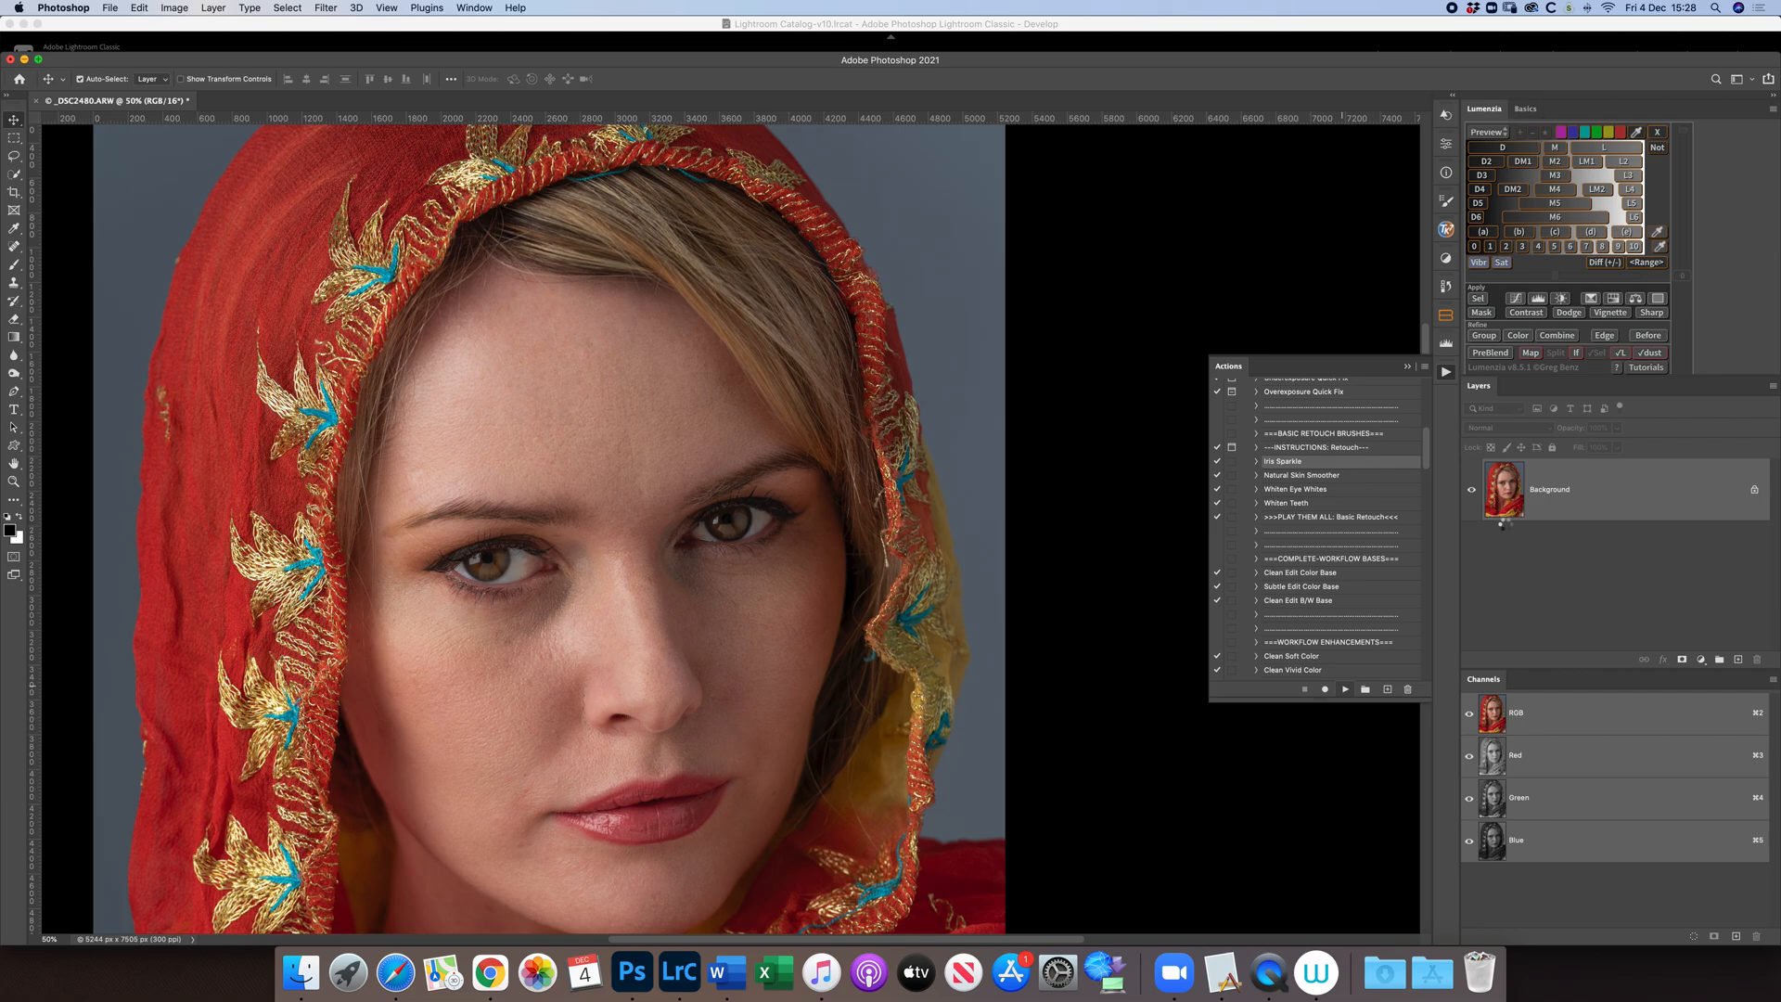
- Paint the Iris Sparkle effect onto the left-hand iris through its mask at 30% brush opacity
{"action": "key", "text": "super+equal"}
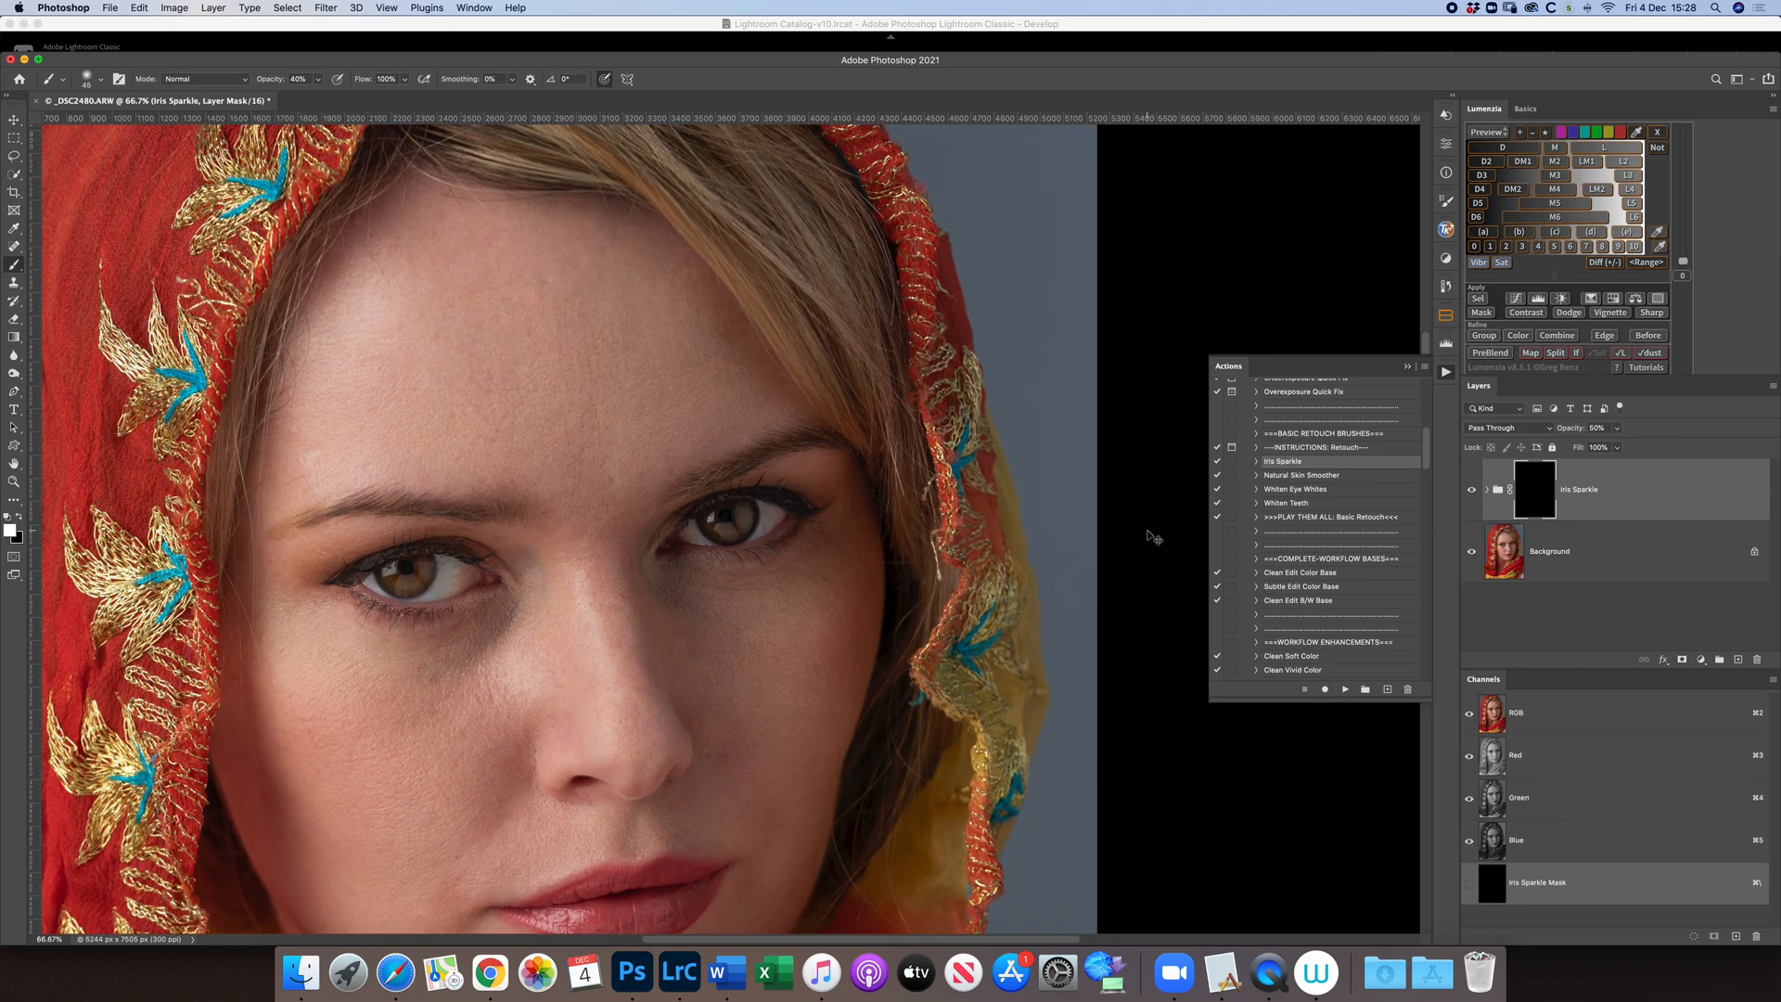
{"action": "scroll", "coordinate": [410, 574], "scroll_direction": "left", "scroll_amount": 5}
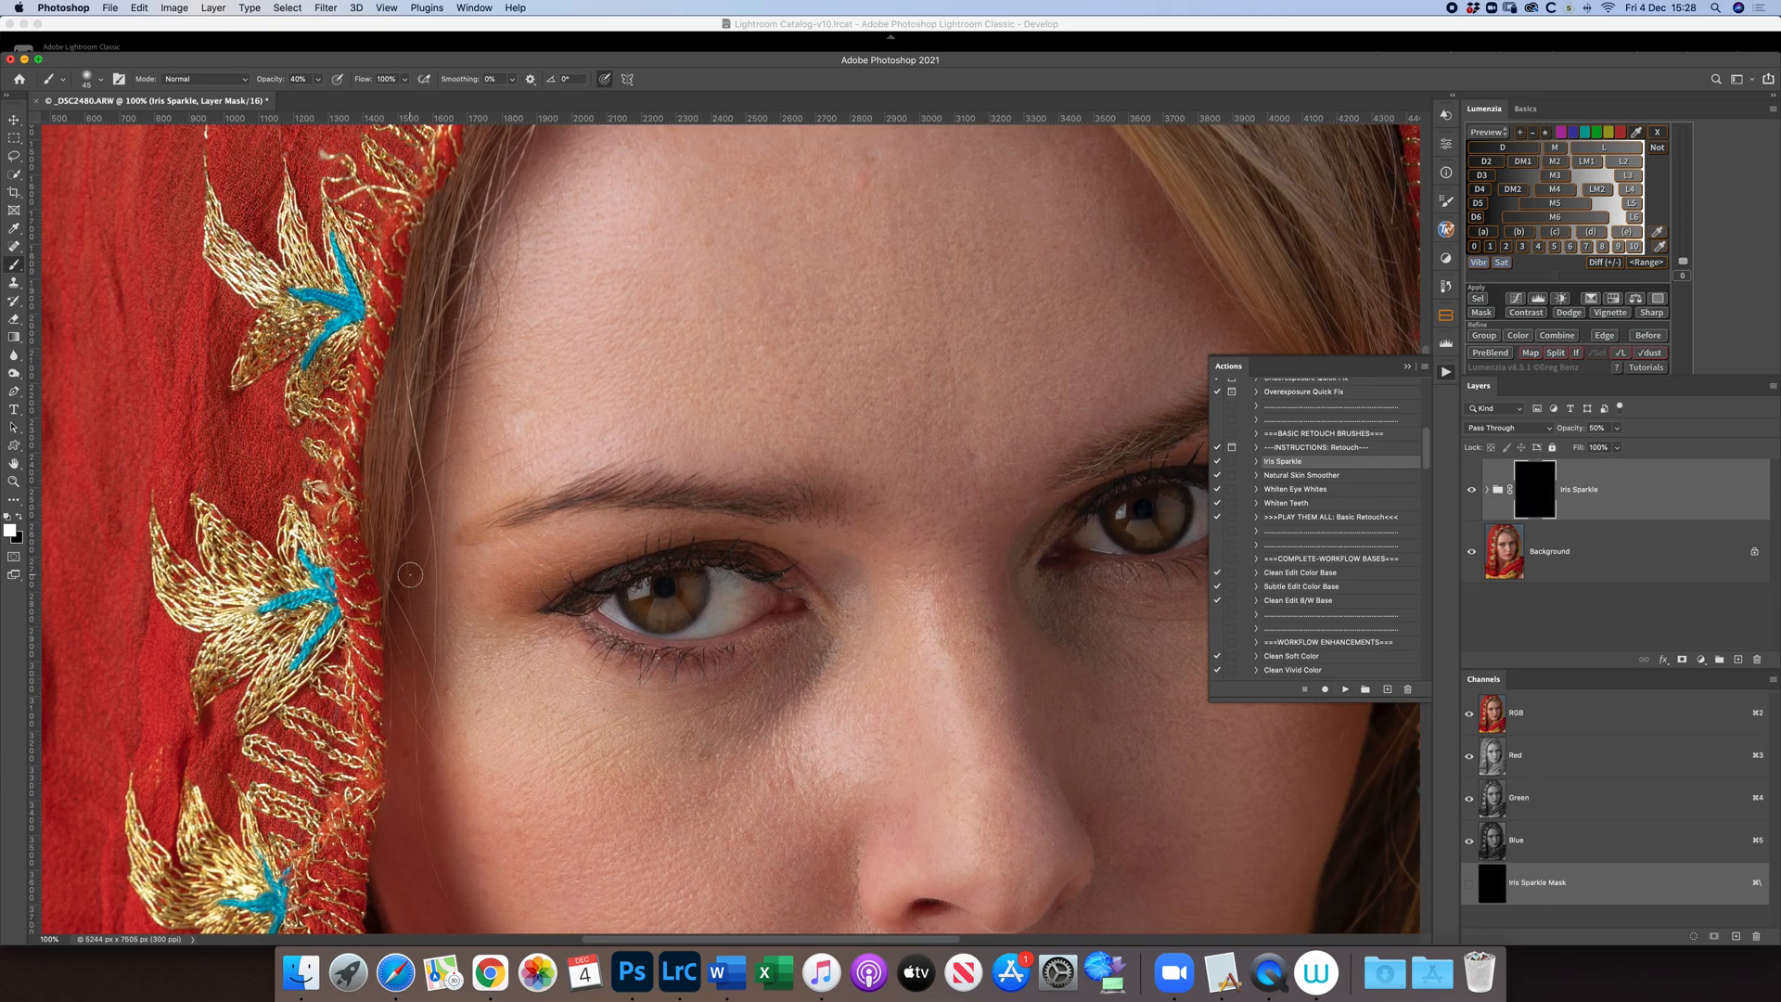
{"action": "key", "text": "super+equal"}
{"action": "key", "text": "super+equal"}
{"action": "scroll", "coordinate": [501, 575], "scroll_direction": "left", "scroll_amount": 3}
{"action": "scroll", "coordinate": [520, 577], "scroll_direction": "down", "scroll_amount": 3}
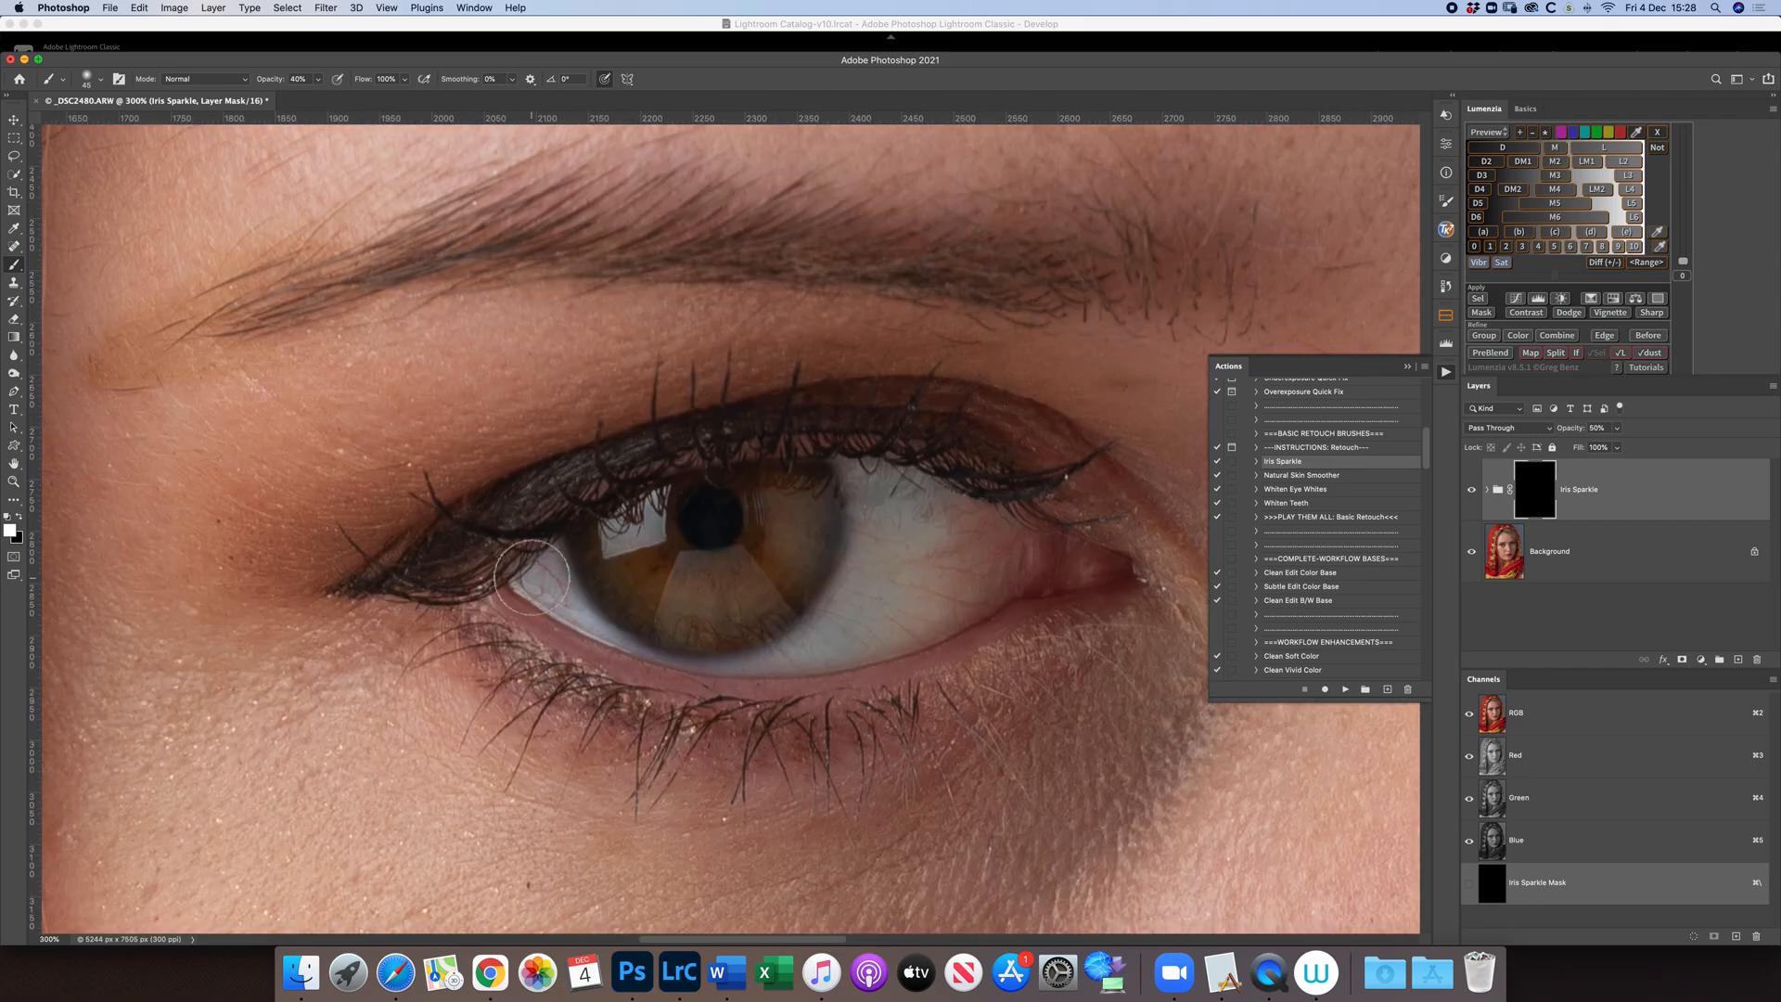
{"action": "key", "text": "3"}
{"action": "scroll", "coordinate": [700, 561], "scroll_direction": "left", "scroll_amount": 2}
{"action": "key", "text": "bracketleft"}
{"action": "mouse_move", "coordinate": [696, 559]}
{"action": "left_mouse_down"}
{"action": "mouse_move", "coordinate": [697, 509]}
{"action": "mouse_move", "coordinate": [678, 573]}
{"action": "mouse_move", "coordinate": [790, 577]}
{"action": "mouse_move", "coordinate": [740, 564]}
{"action": "mouse_move", "coordinate": [796, 521]}
{"action": "mouse_move", "coordinate": [743, 522]}
{"action": "mouse_move", "coordinate": [748, 556]}
{"action": "mouse_move", "coordinate": [708, 512]}
{"action": "mouse_move", "coordinate": [839, 504]}
{"action": "mouse_move", "coordinate": [724, 605]}
{"action": "mouse_move", "coordinate": [766, 612]}
{"action": "mouse_move", "coordinate": [667, 554]}
{"action": "mouse_move", "coordinate": [742, 560]}
{"action": "left_mouse_up"}
- Paint the Iris Sparkle effect onto the right-hand iris with the same 30% brush
{"action": "scroll", "coordinate": [742, 560], "scroll_direction": "right", "scroll_amount": 10}
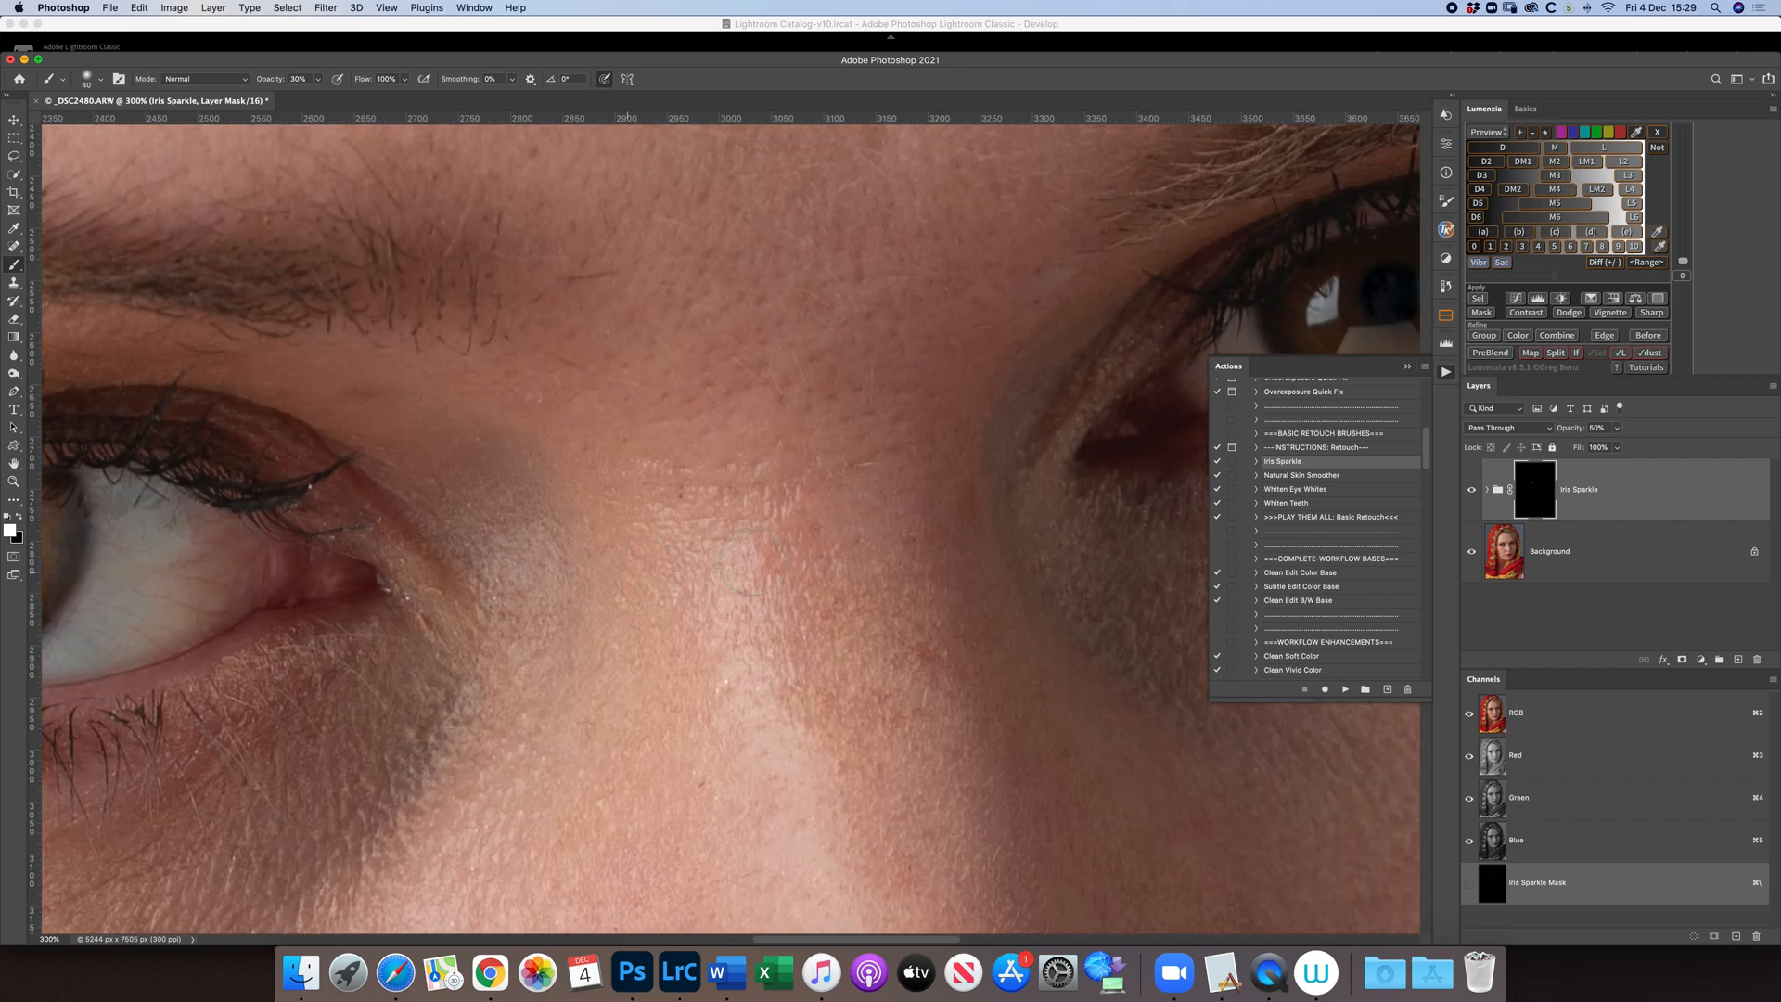
{"action": "scroll", "coordinate": [752, 561], "scroll_direction": "right", "scroll_amount": 5}
{"action": "mouse_move", "coordinate": [879, 281]}
{"action": "left_mouse_down"}
{"action": "mouse_move", "coordinate": [850, 322]}
{"action": "mouse_move", "coordinate": [934, 376]}
{"action": "mouse_move", "coordinate": [968, 369]}
{"action": "mouse_move", "coordinate": [946, 342]}
{"action": "mouse_move", "coordinate": [982, 286]}
{"action": "mouse_move", "coordinate": [965, 279]}
{"action": "mouse_move", "coordinate": [1000, 304]}
{"action": "mouse_move", "coordinate": [1010, 273]}
{"action": "mouse_move", "coordinate": [864, 282]}
{"action": "mouse_move", "coordinate": [1033, 269]}
{"action": "mouse_move", "coordinate": [970, 372]}
{"action": "mouse_move", "coordinate": [913, 383]}
{"action": "mouse_move", "coordinate": [827, 321]}
{"action": "mouse_move", "coordinate": [852, 350]}
{"action": "mouse_move", "coordinate": [905, 334]}
{"action": "mouse_move", "coordinate": [879, 297]}
{"action": "mouse_move", "coordinate": [895, 325]}
{"action": "mouse_move", "coordinate": [997, 334]}
{"action": "mouse_move", "coordinate": [993, 311]}
{"action": "mouse_move", "coordinate": [918, 321]}
{"action": "mouse_move", "coordinate": [917, 347]}
{"action": "mouse_move", "coordinate": [957, 363]}
{"action": "left_mouse_up"}
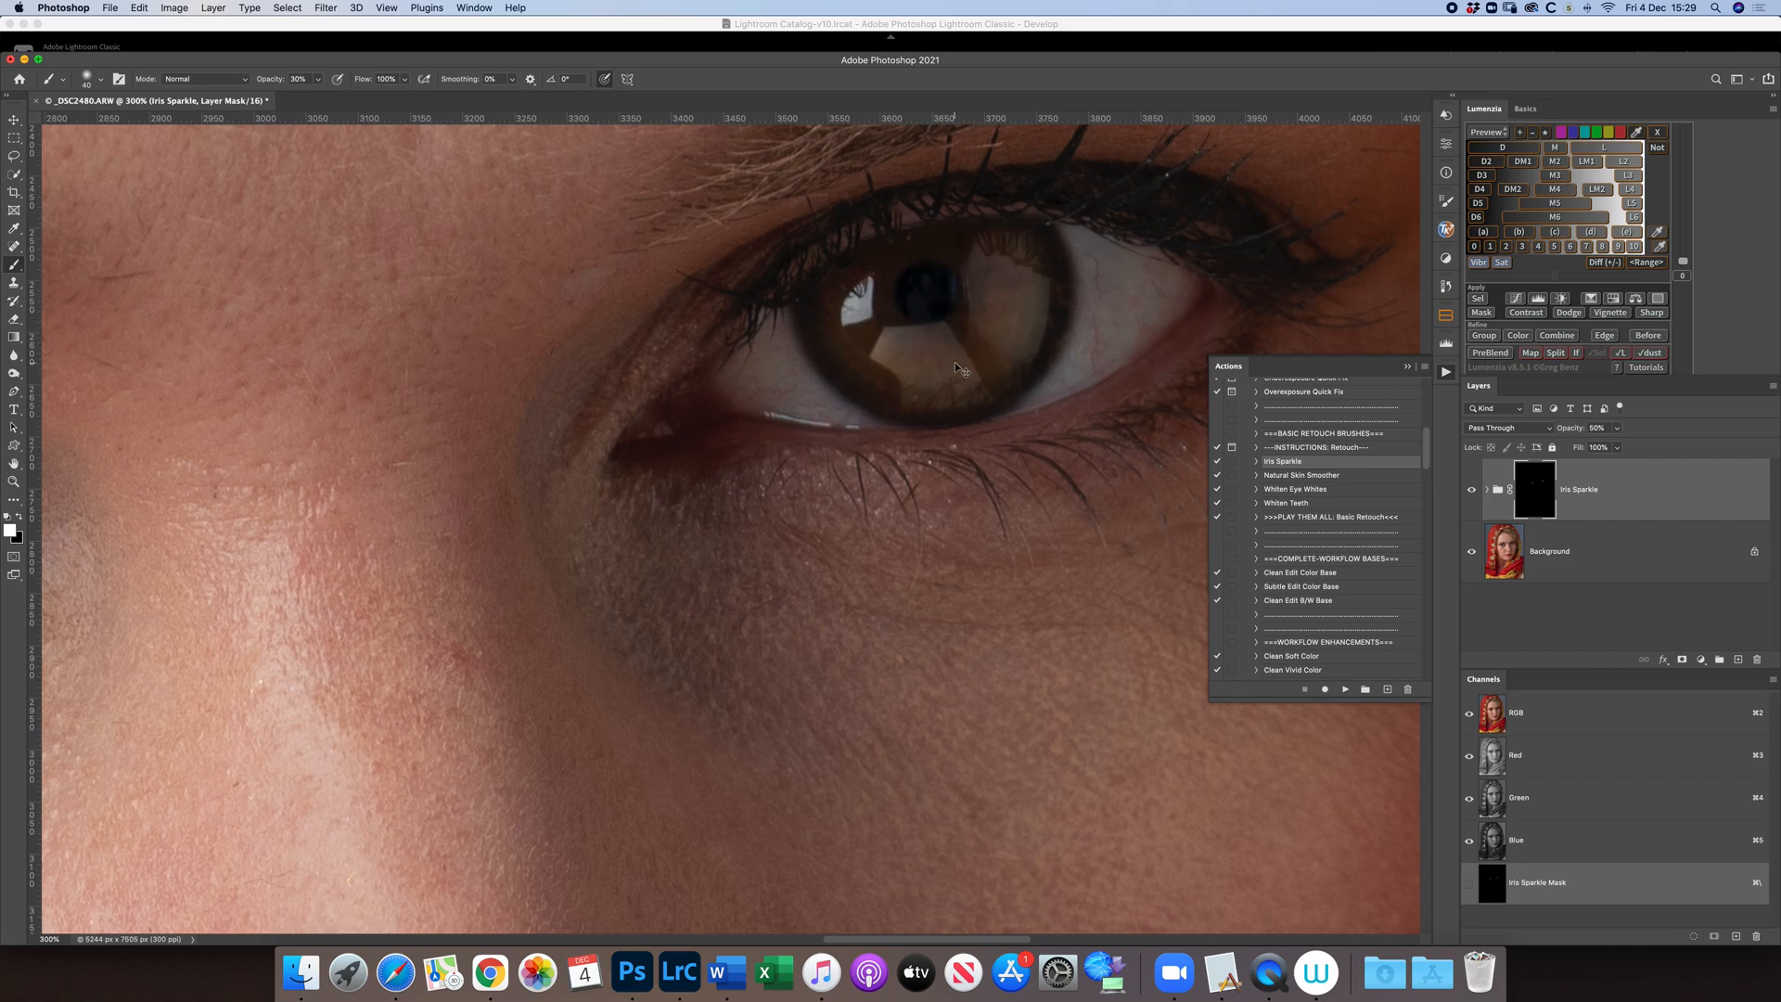
{"action": "key", "text": "super+minus"}
{"action": "key", "text": "super+minus"}
{"action": "left_click_drag", "start_coordinate": [849, 451], "coordinate": [895, 452]}
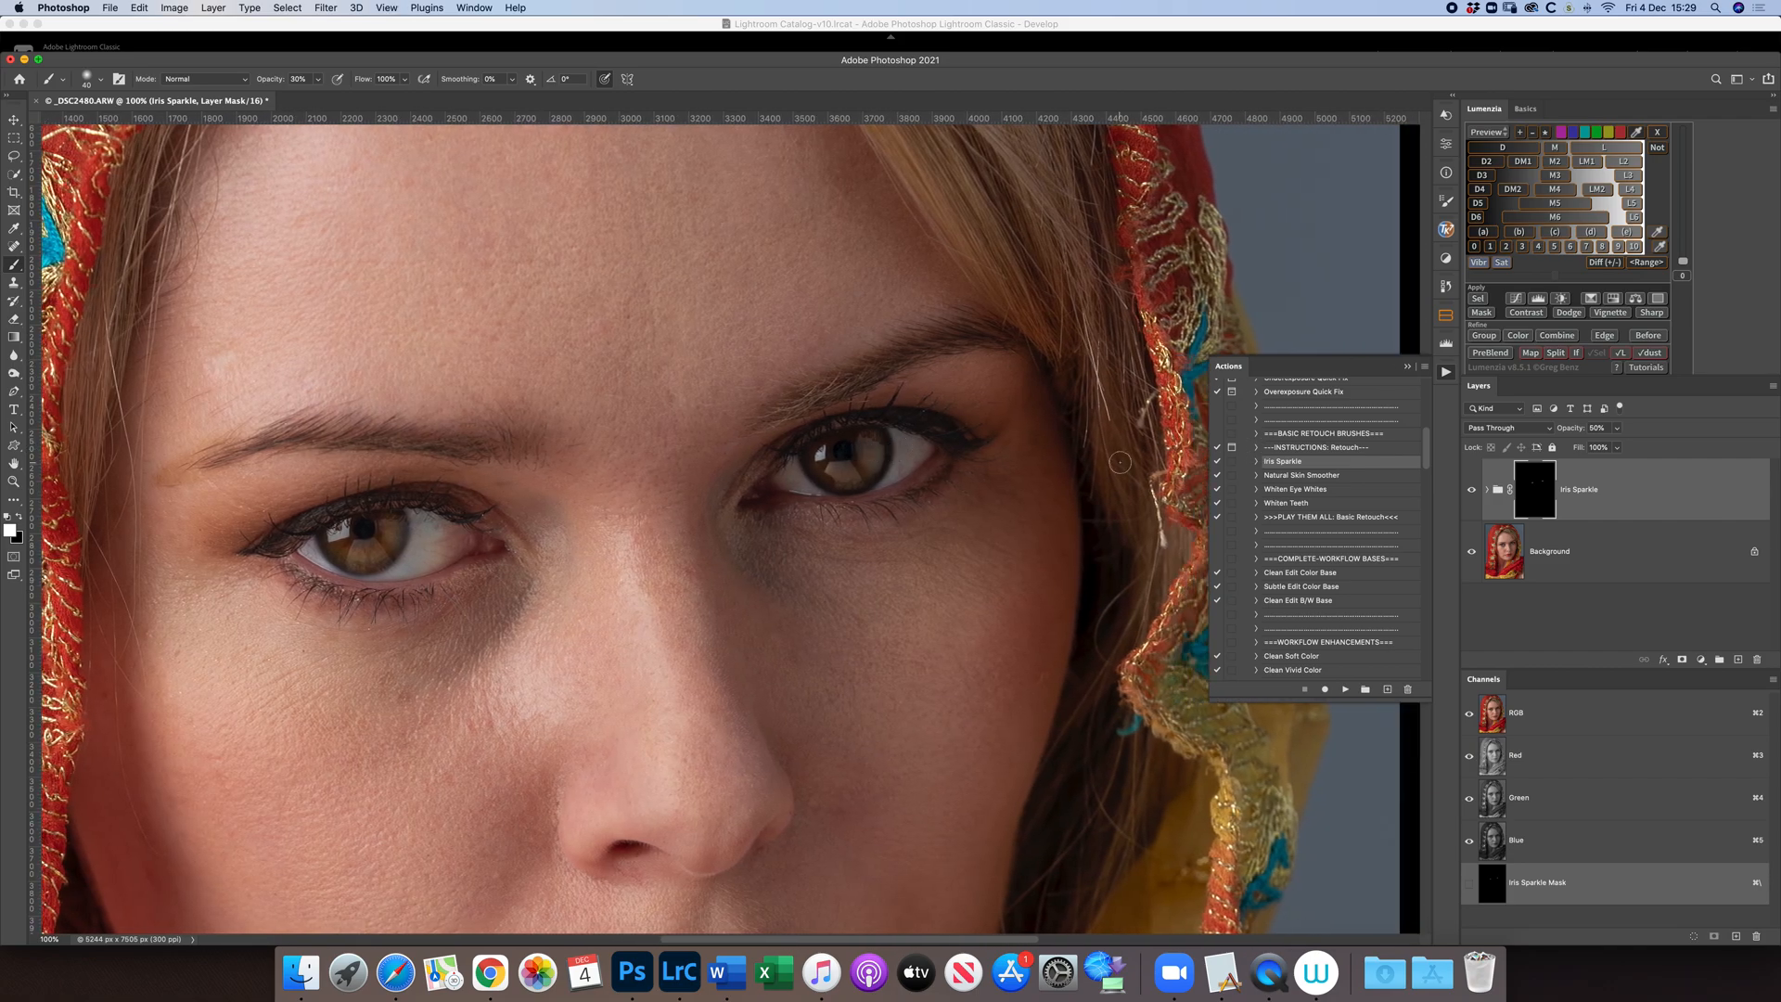
- Compare both eyes with and without the Iris Sparkle group by toggling its visibility
{"action": "left_click", "coordinate": [1474, 492]}
{"action": "left_click", "coordinate": [1474, 493]}
{"action": "left_click", "coordinate": [1474, 493]}
{"action": "left_click", "coordinate": [1474, 493]}
- Flatten the Iris Sparkle group into the image and bring the entire portrait into view
{"action": "left_click", "coordinate": [1773, 387]}
{"action": "left_click", "coordinate": [1206, 729]}
{"action": "key", "text": "super+minus"}
{"action": "key", "text": "super+minus"}
{"action": "key", "text": "super+minus"}
{"action": "key", "text": "super+minus"}
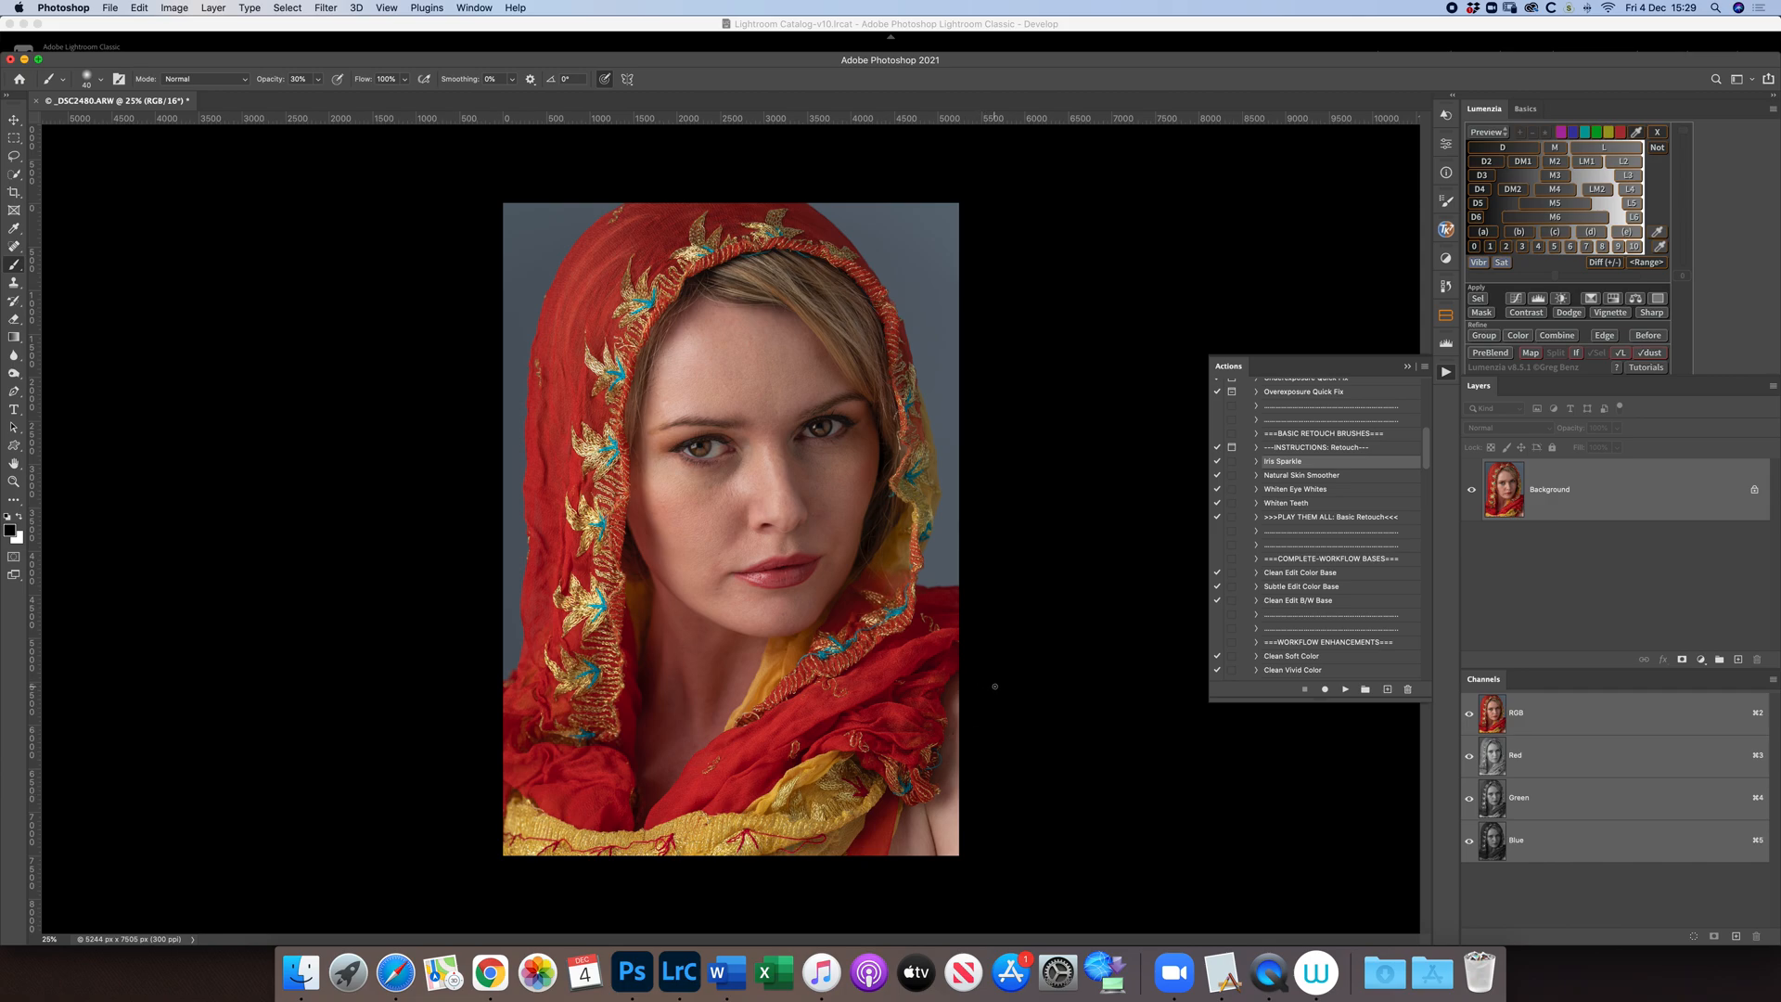
- Lasso the bare shoulder and adjoining scarf edge in the portrait's lower right corner, and duplicate the Background layer
{"action": "left_click", "coordinate": [14, 156]}
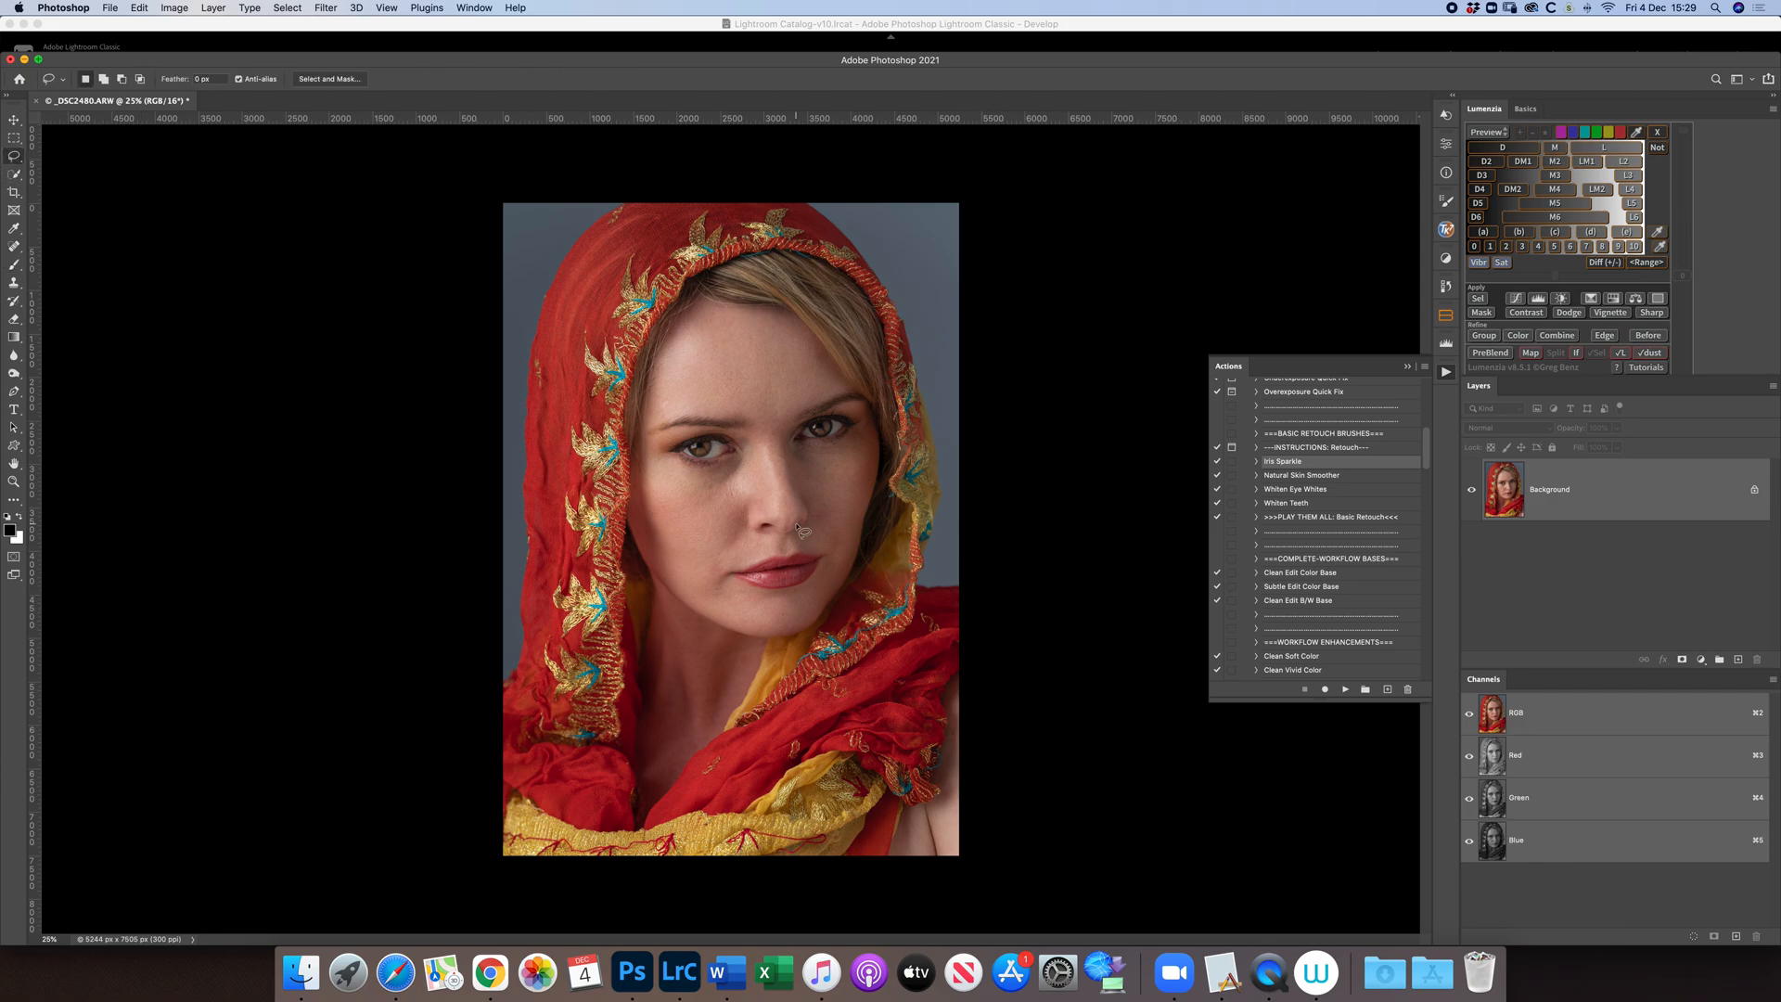
{"action": "mouse_move", "coordinate": [971, 637]}
{"action": "left_mouse_down"}
{"action": "mouse_move", "coordinate": [875, 712]}
{"action": "mouse_move", "coordinate": [898, 779]}
{"action": "mouse_move", "coordinate": [865, 885]}
{"action": "mouse_move", "coordinate": [990, 894]}
{"action": "mouse_move", "coordinate": [1032, 820]}
{"action": "mouse_move", "coordinate": [1033, 659]}
{"action": "left_mouse_up"}
{"action": "left_click_drag", "start_coordinate": [1507, 492], "coordinate": [1738, 658]}
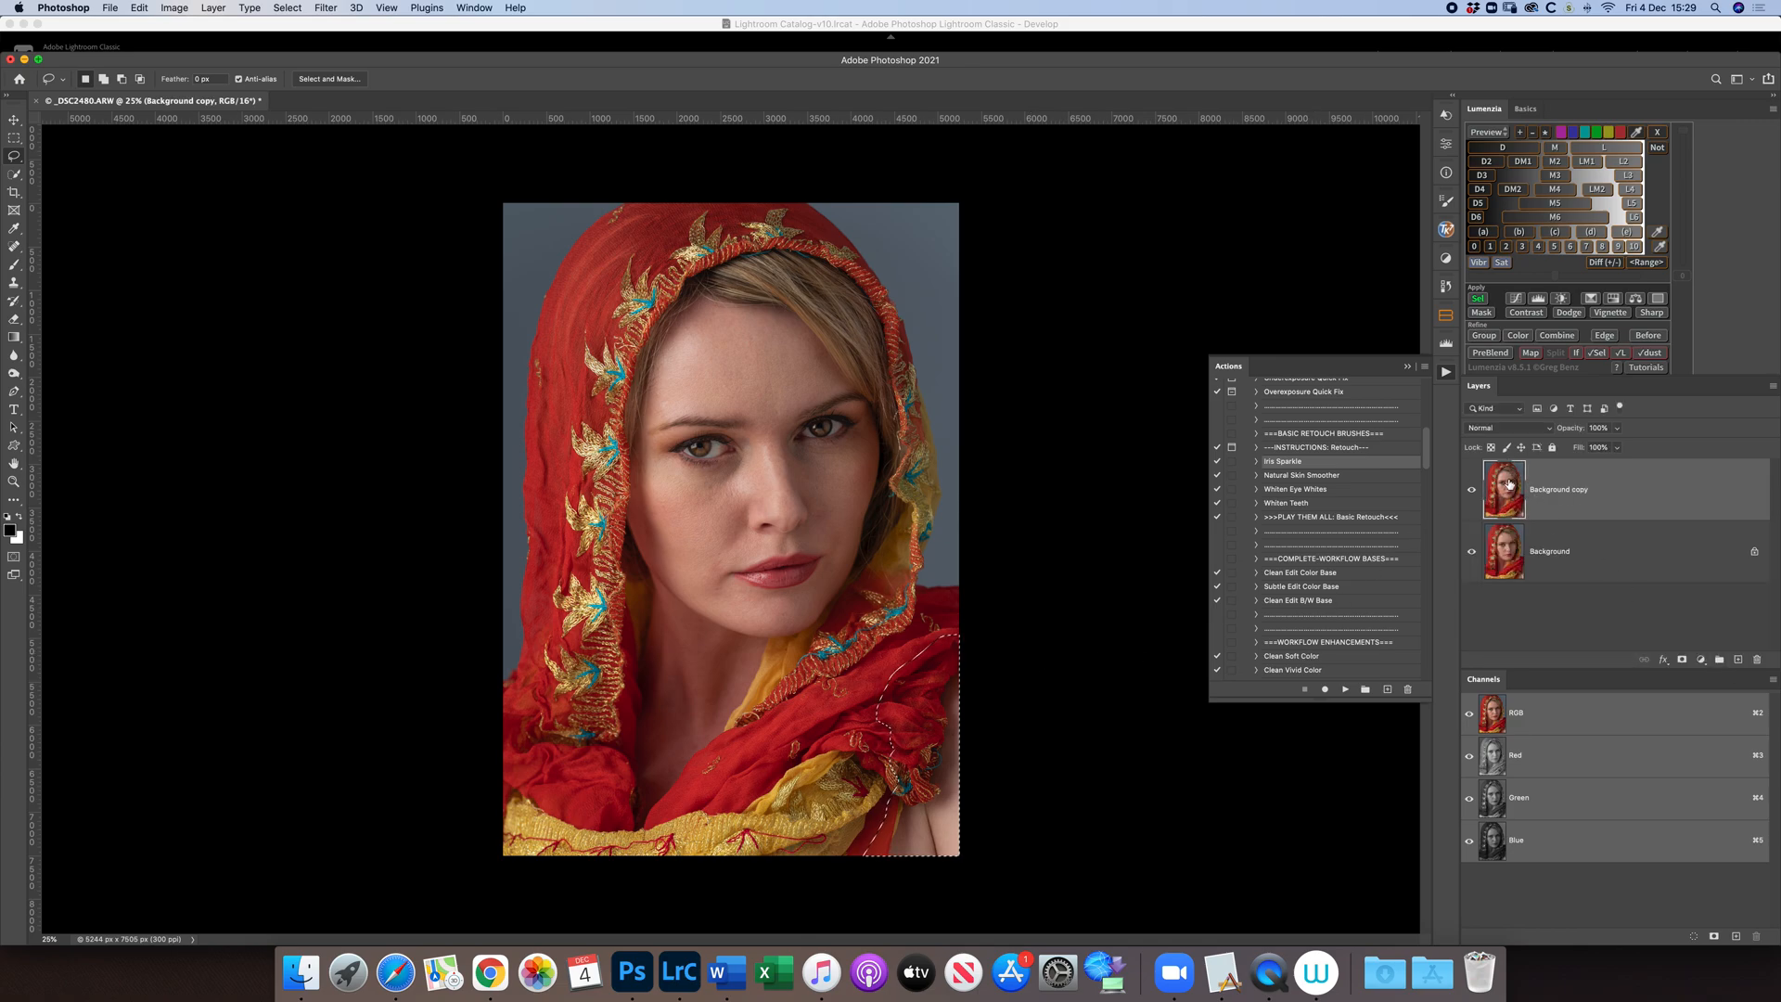
- Try to replace the selected shoulder area with a Content-Aware fill at 100% opacity in Normal mode
{"action": "key", "text": "shift+BackSpace"}
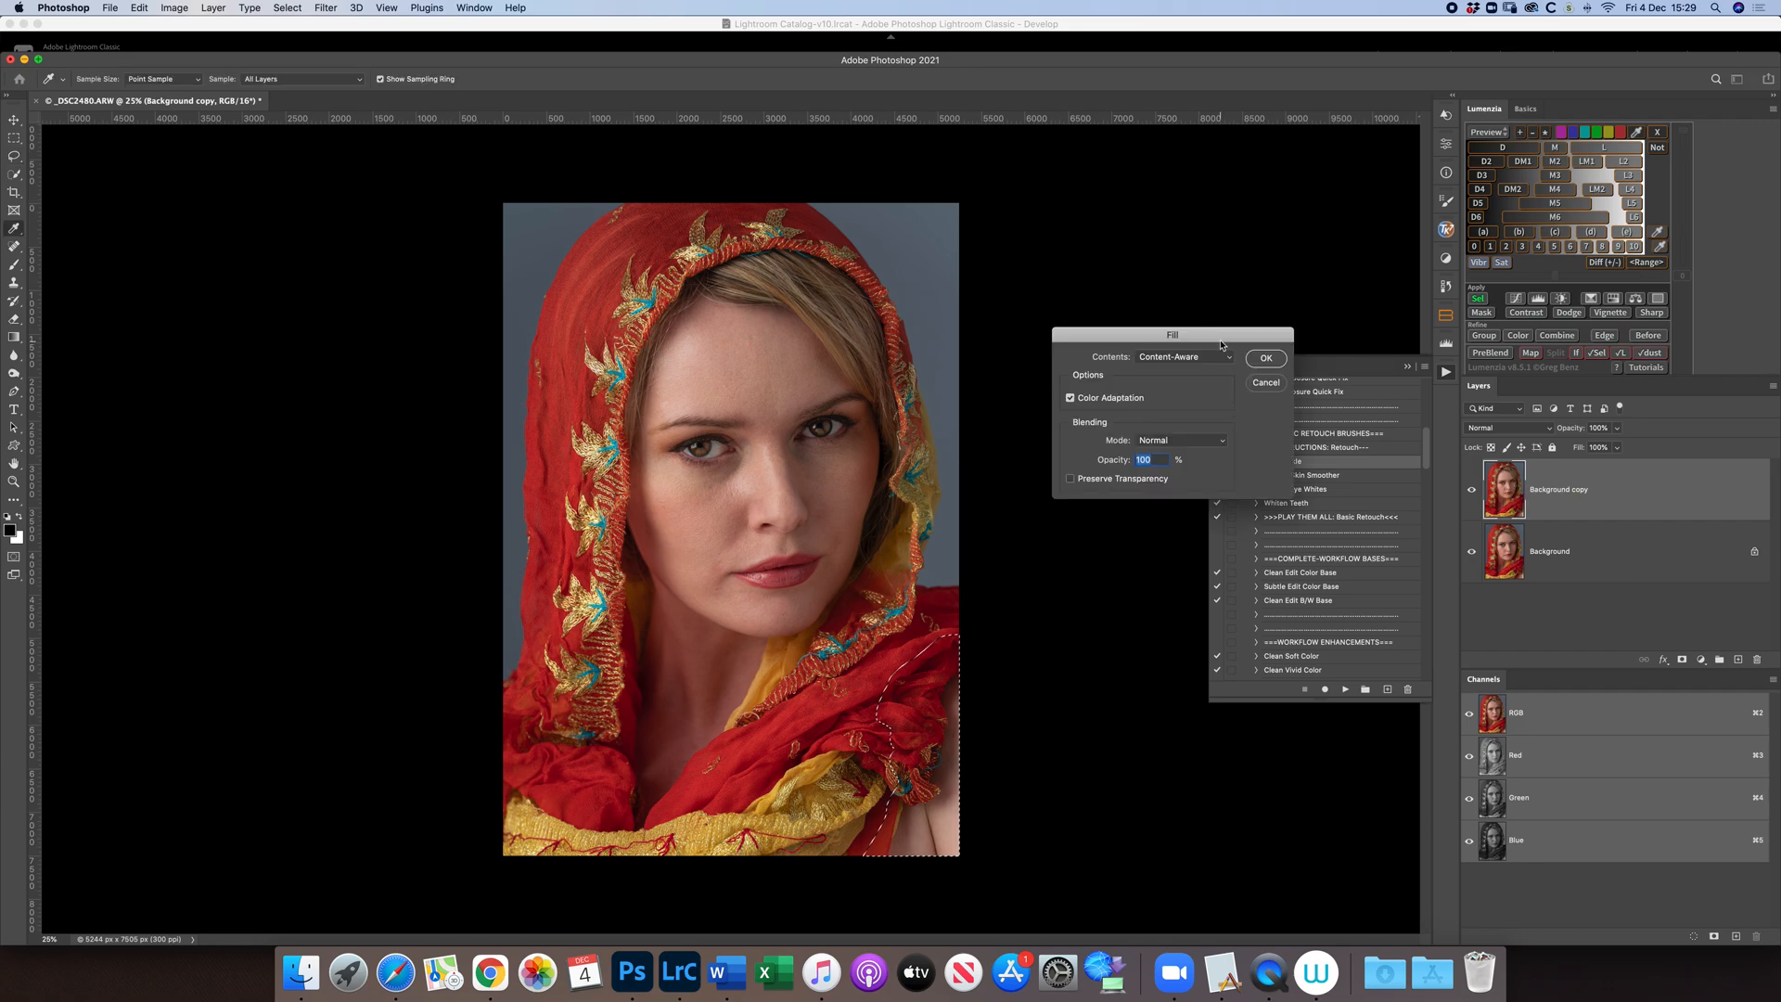
{"action": "left_click", "coordinate": [1265, 358]}
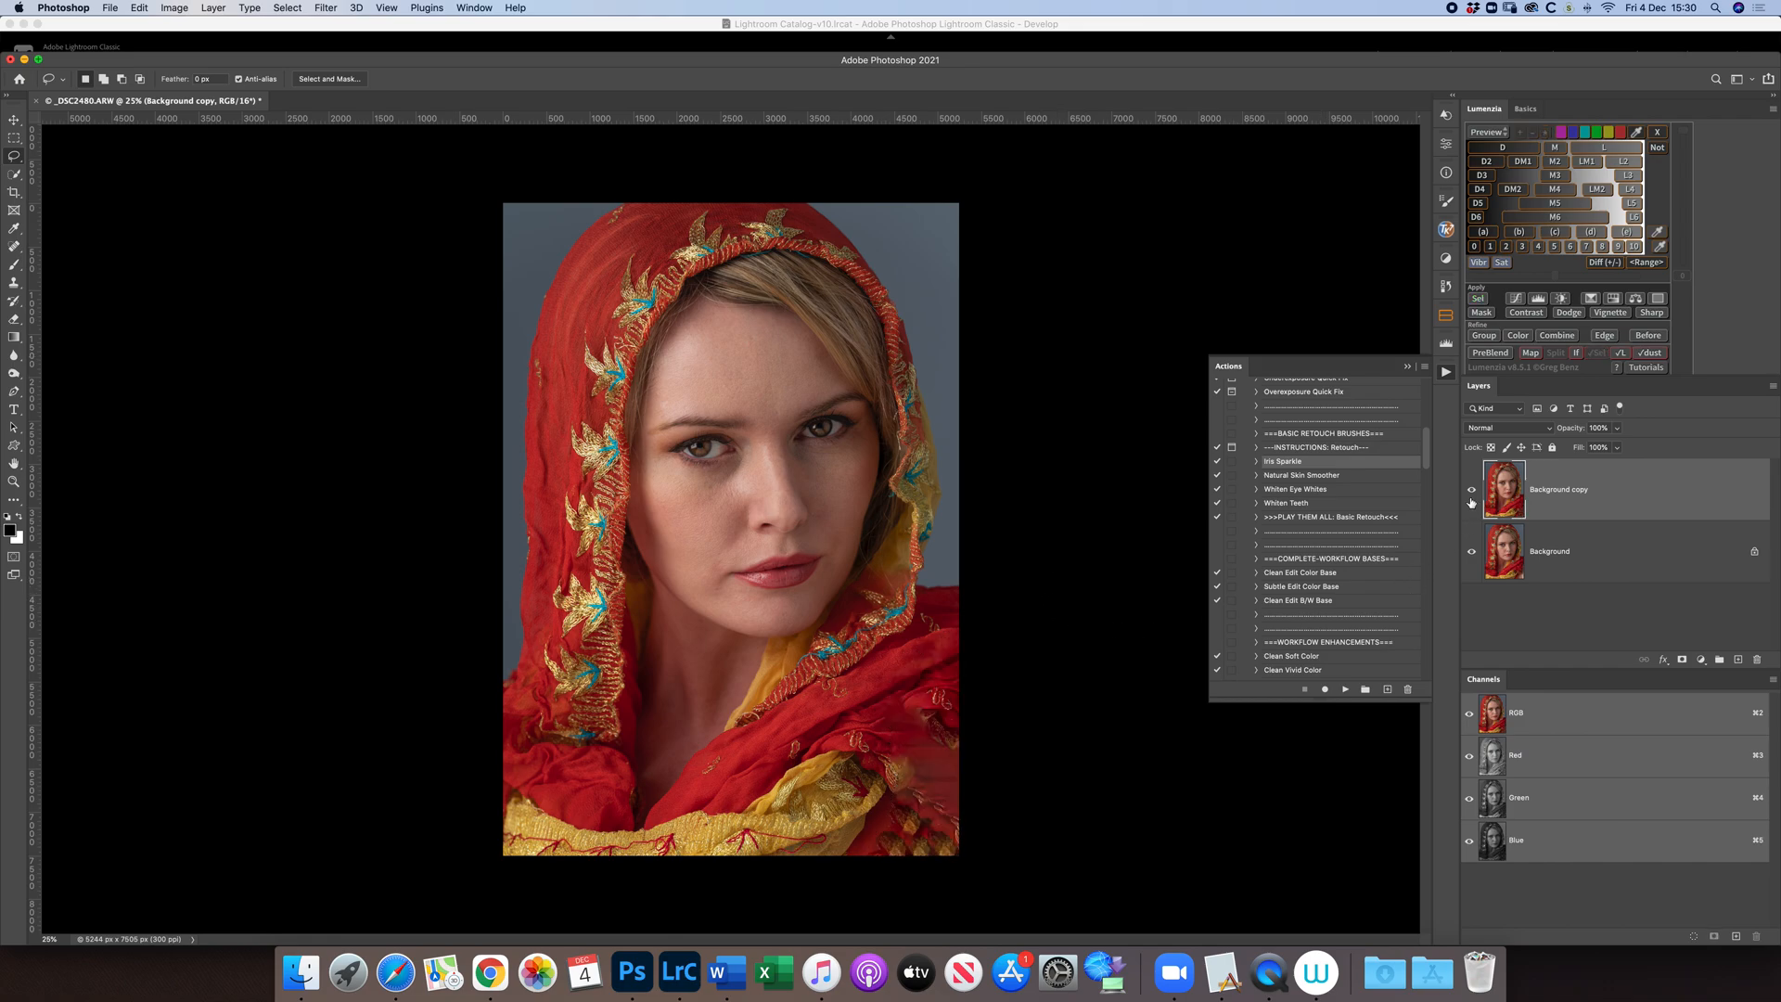
{"action": "mouse_move", "coordinate": [1491, 494]}
{"action": "left_mouse_down"}
{"action": "mouse_move", "coordinate": [1507, 580]}
{"action": "mouse_move", "coordinate": [1503, 490]}
{"action": "left_mouse_up"}
{"action": "key", "text": "super+z"}
{"action": "key", "text": "super+z"}
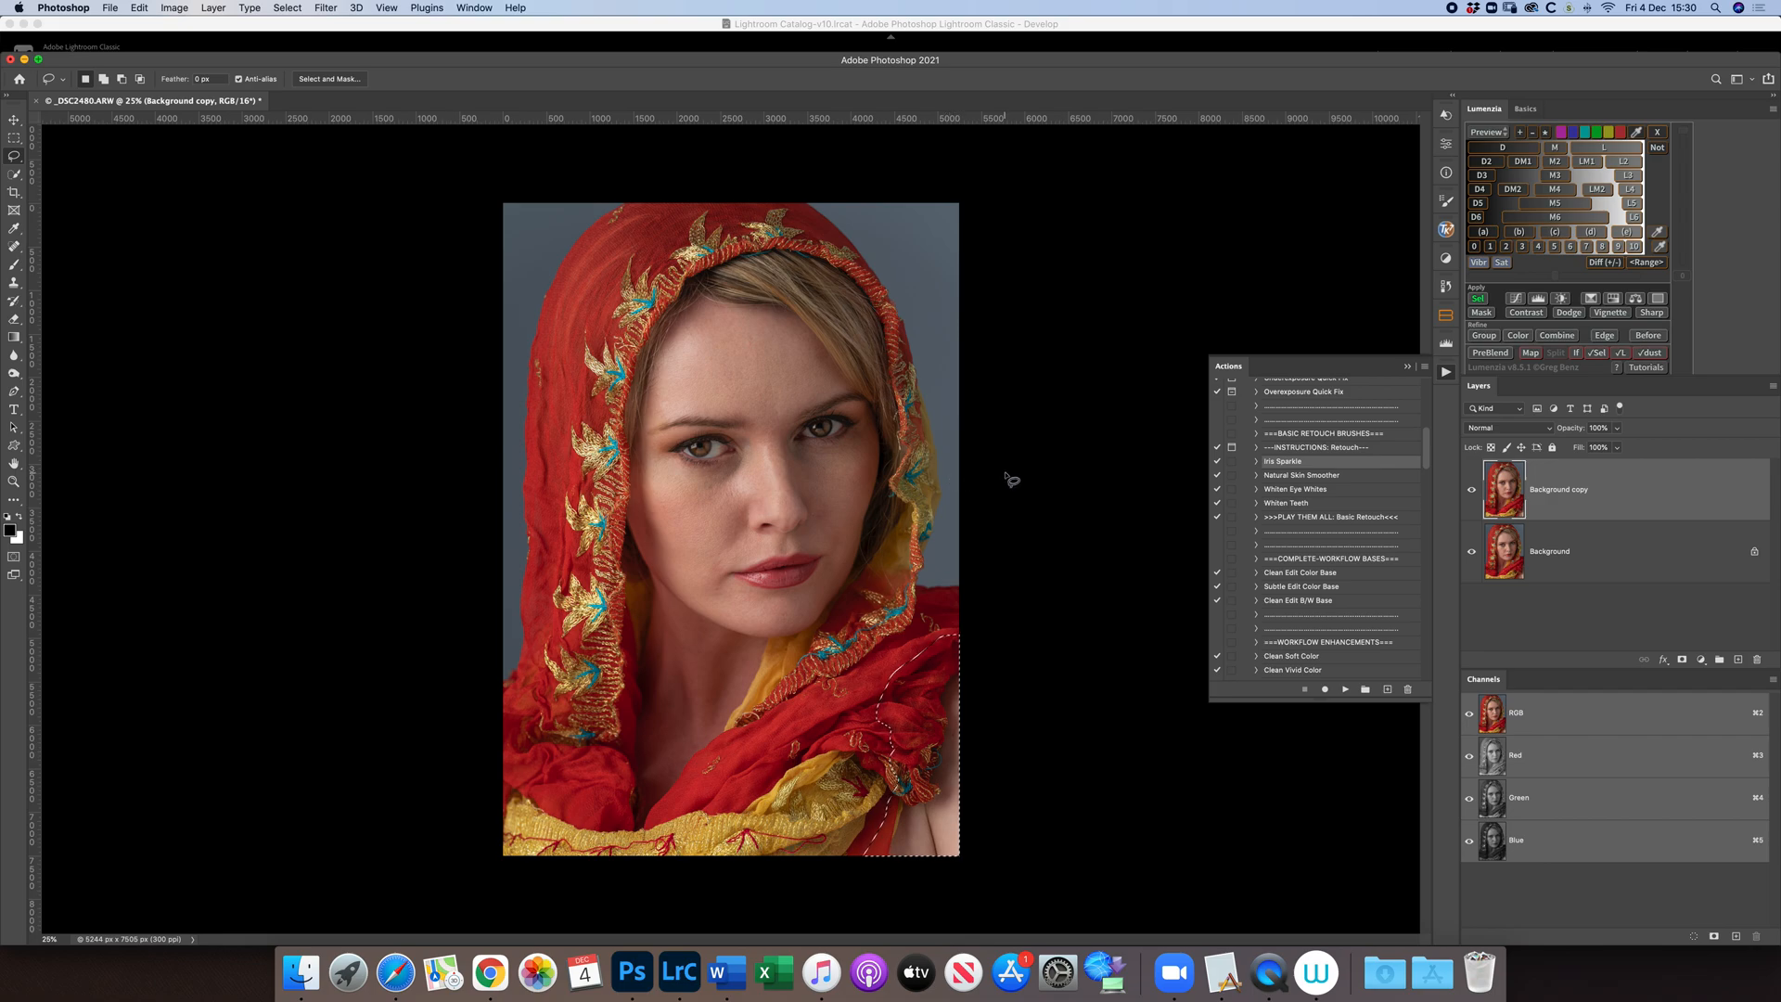
- Open Content-Aware Fill for the selected shoulder and exclude the grey backdrop, embroidered hood trim and neck-side fold from the sampling area
{"action": "left_click", "coordinate": [140, 8]}
{"action": "left_click", "coordinate": [204, 256]}
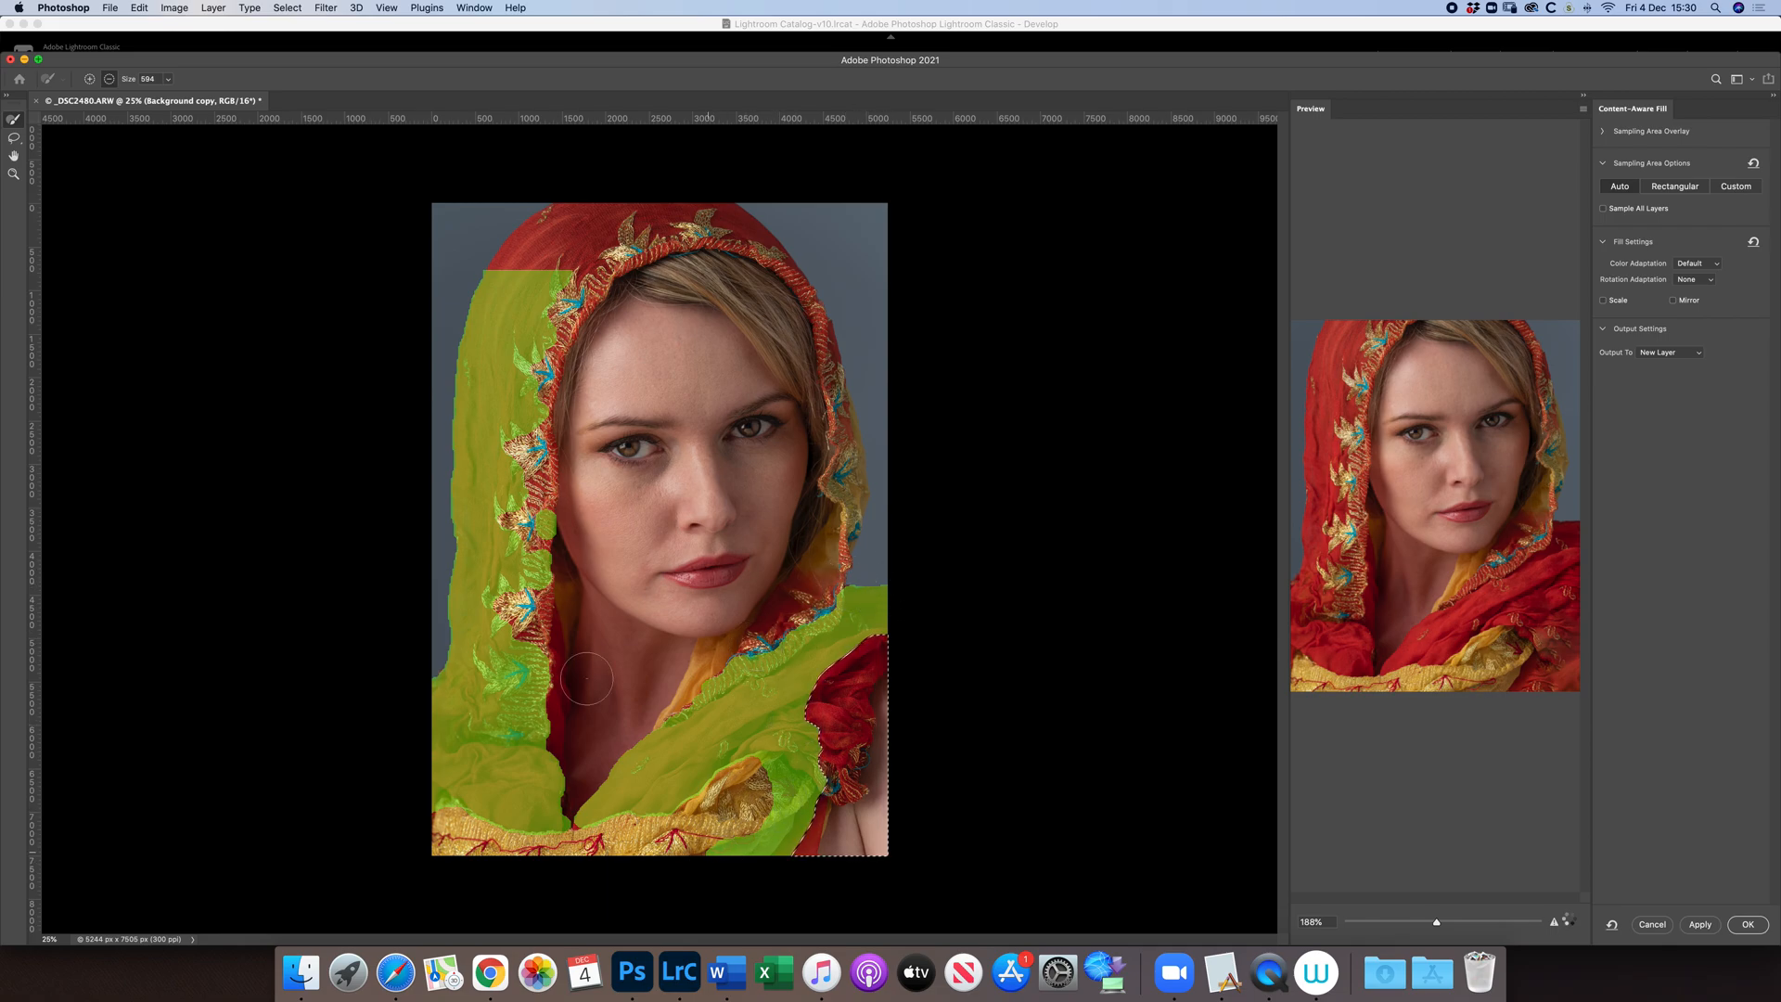
{"action": "mouse_move", "coordinate": [473, 267]}
{"action": "left_mouse_down"}
{"action": "mouse_move", "coordinate": [434, 362]}
{"action": "mouse_move", "coordinate": [439, 598]}
{"action": "mouse_move", "coordinate": [408, 694]}
{"action": "left_mouse_up"}
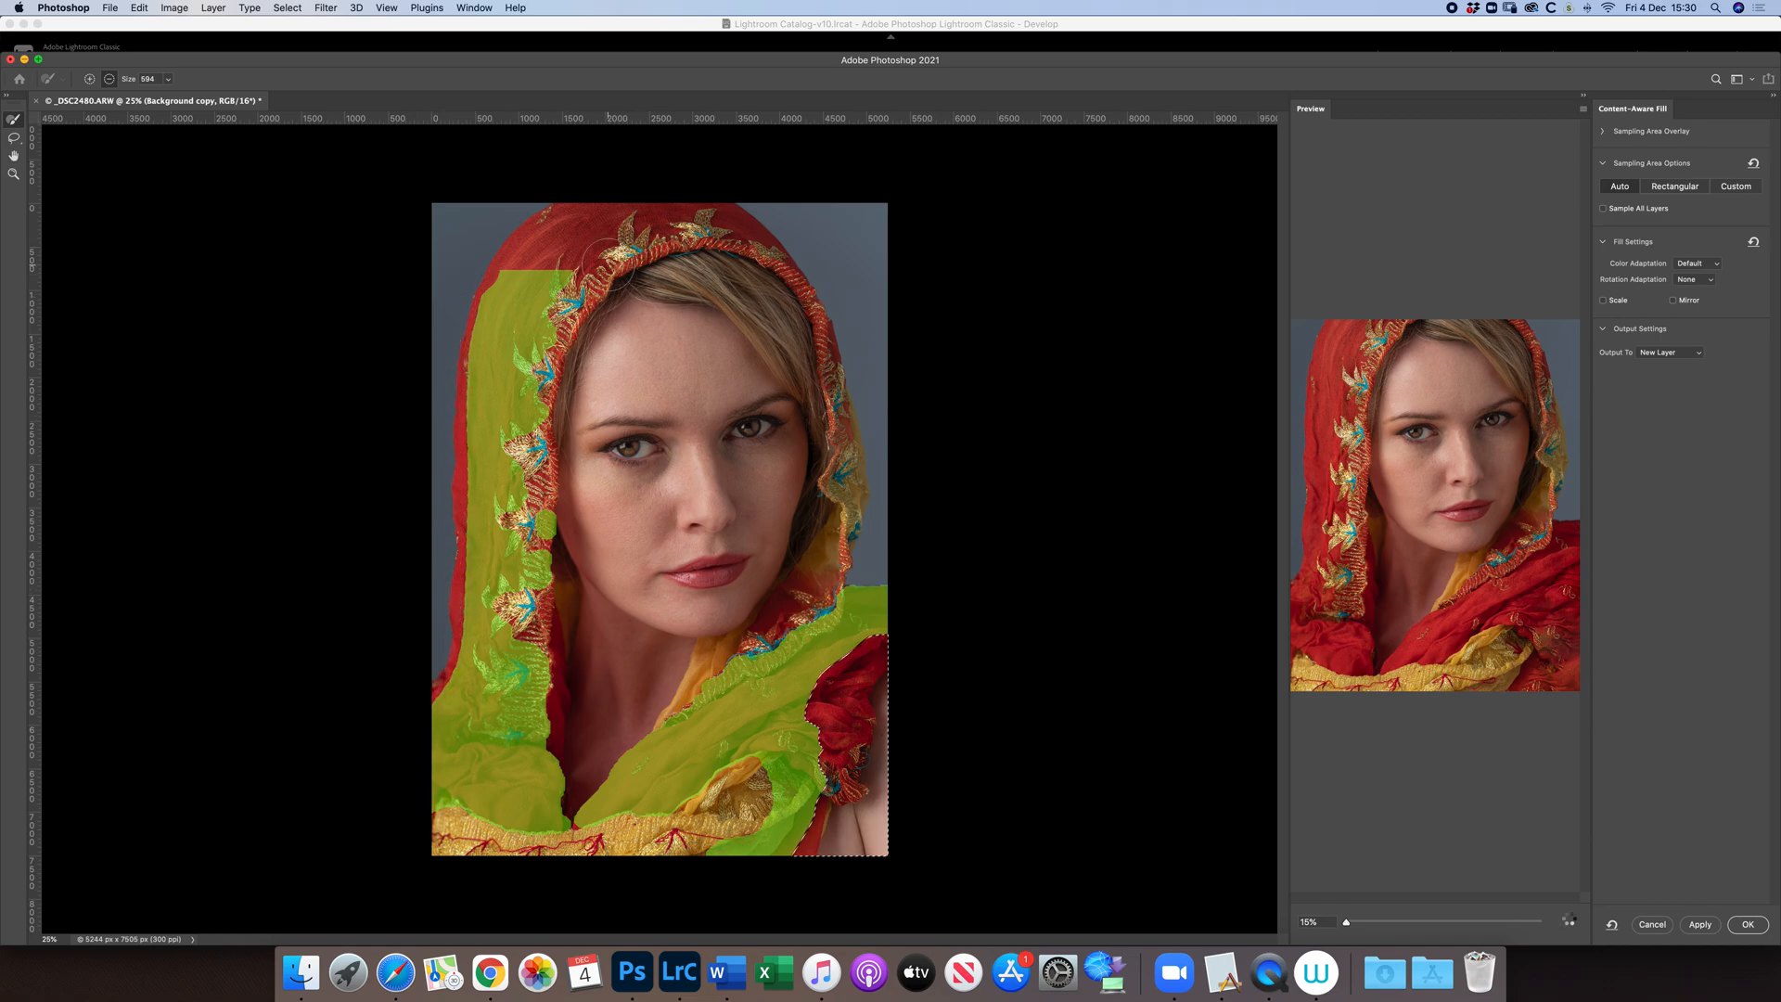
{"action": "left_click_drag", "start_coordinate": [569, 315], "coordinate": [548, 436]}
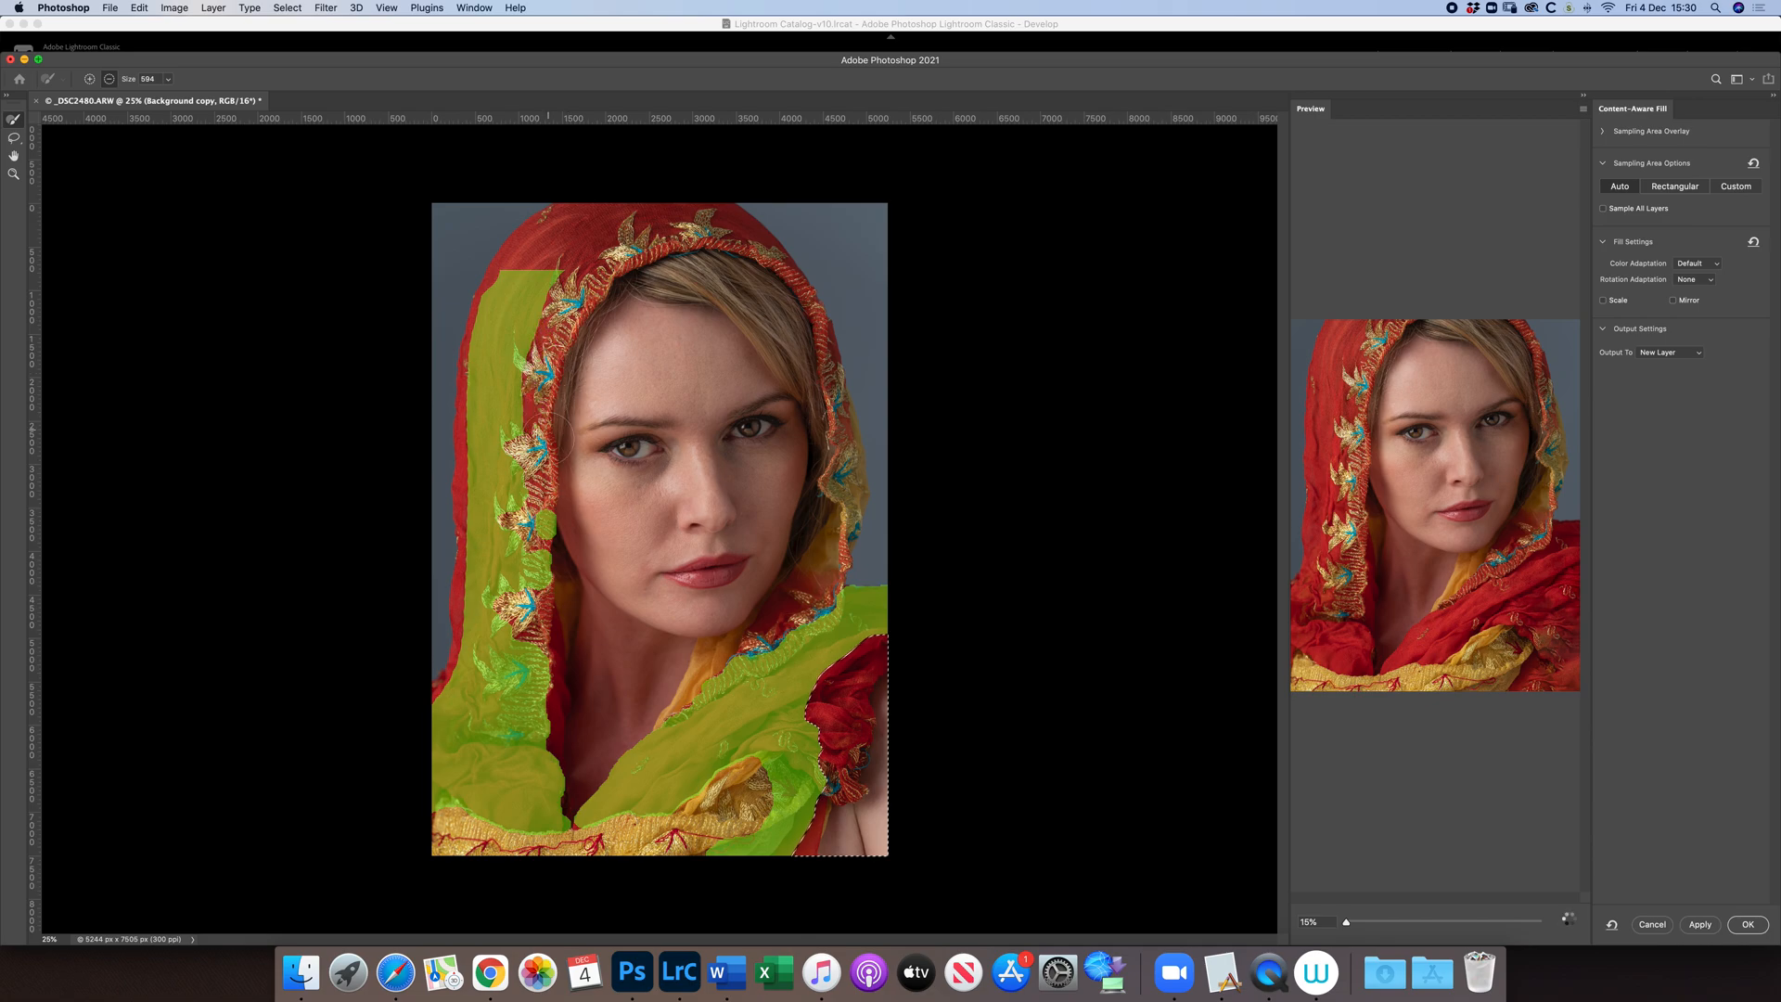
{"action": "left_click_drag", "start_coordinate": [560, 508], "coordinate": [556, 791]}
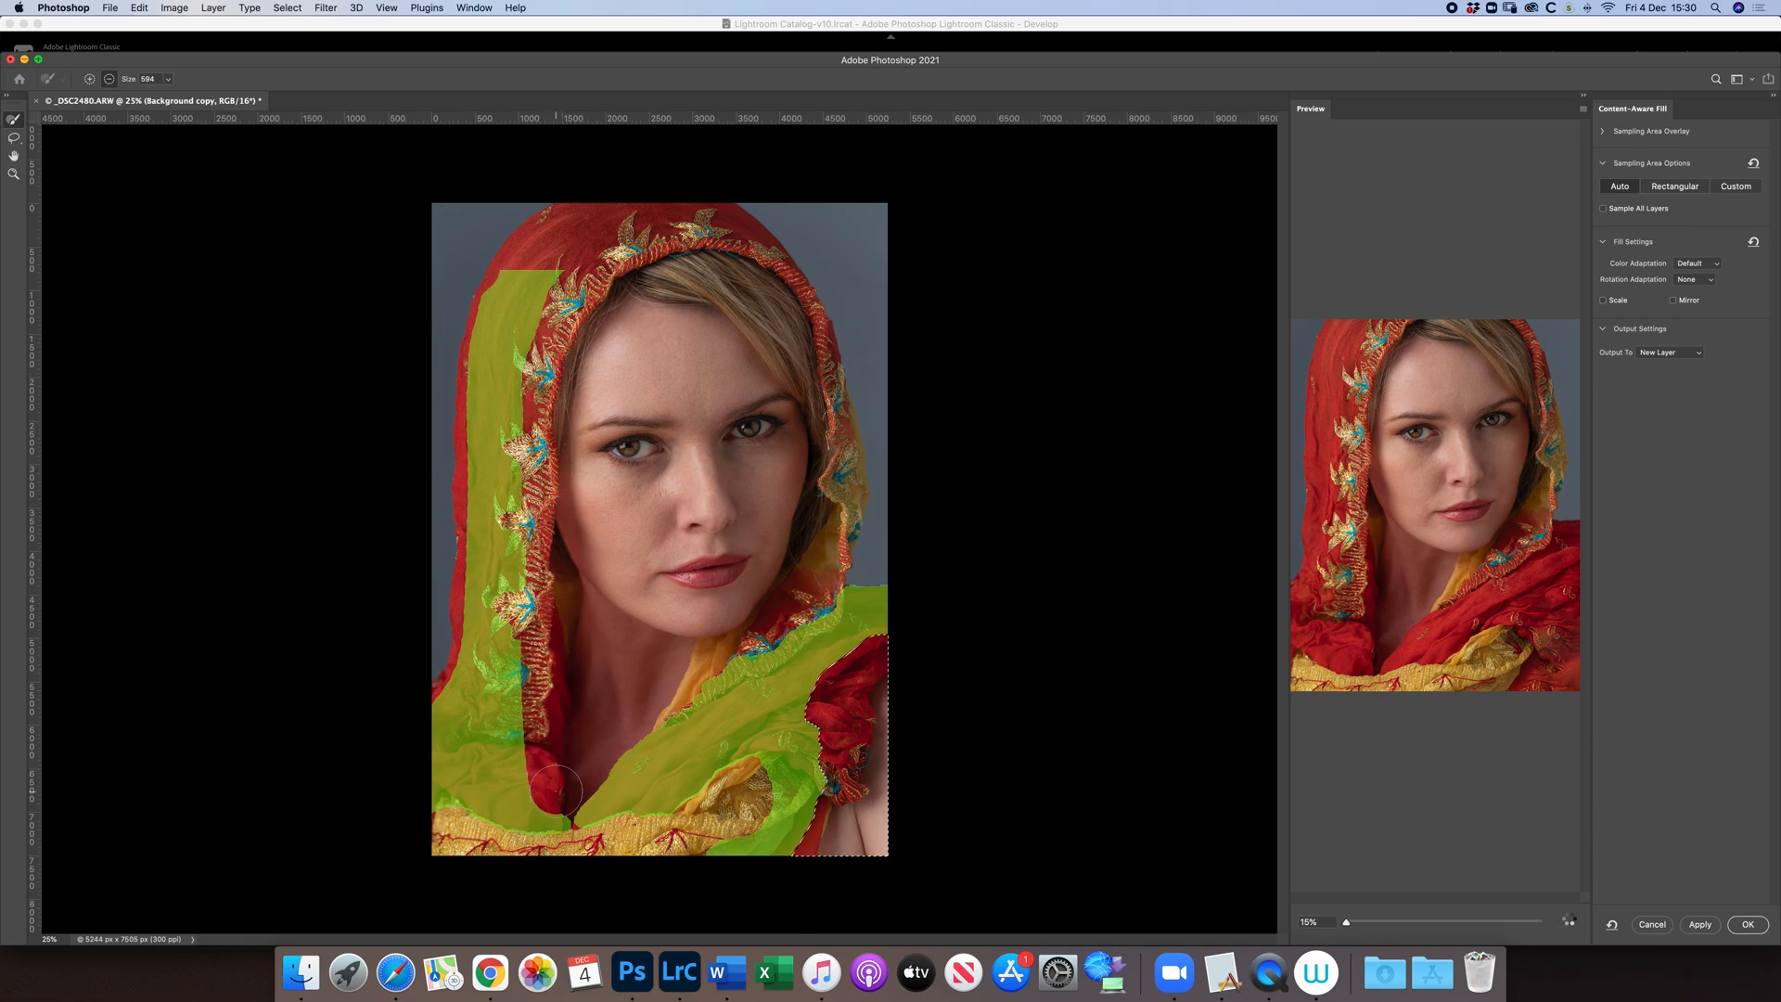
{"action": "left_click_drag", "start_coordinate": [635, 742], "coordinate": [579, 812]}
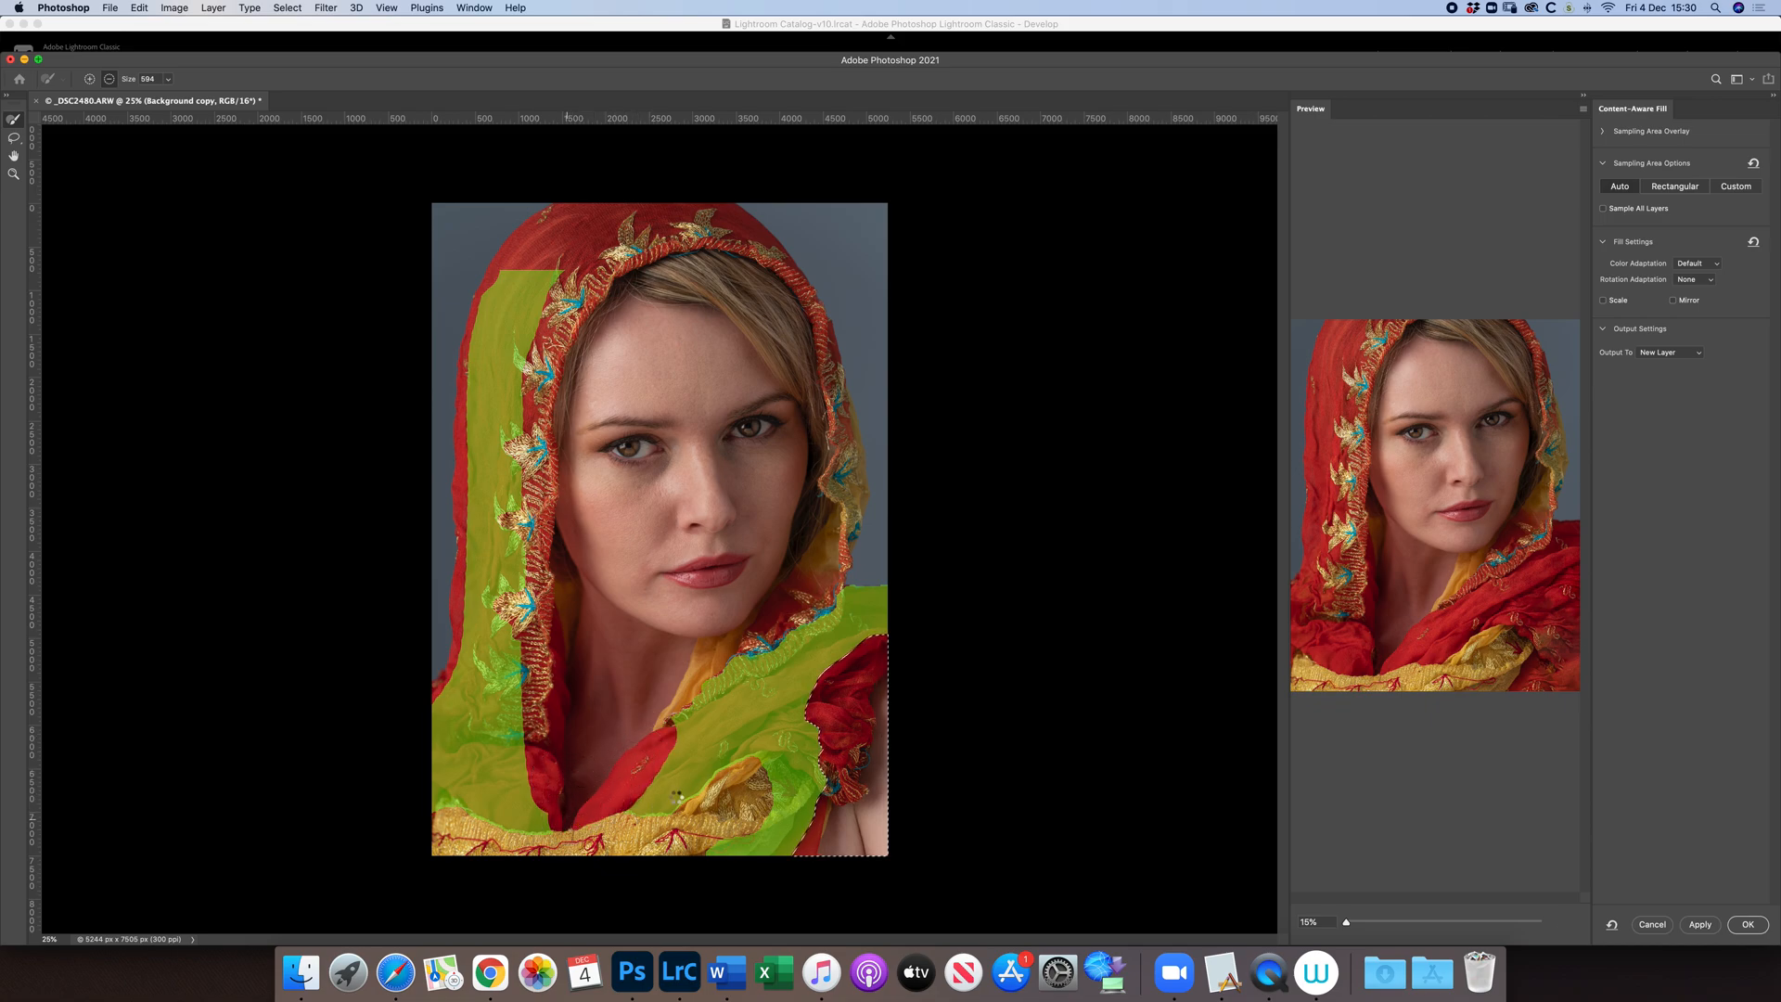
- Exclude the yellow scarf and remaining embroidered trim from the sampling area, and output the Content-Aware fill to a new layer
{"action": "mouse_move", "coordinate": [406, 779]}
{"action": "left_mouse_down"}
{"action": "mouse_move", "coordinate": [495, 844]}
{"action": "mouse_move", "coordinate": [566, 852]}
{"action": "left_mouse_up"}
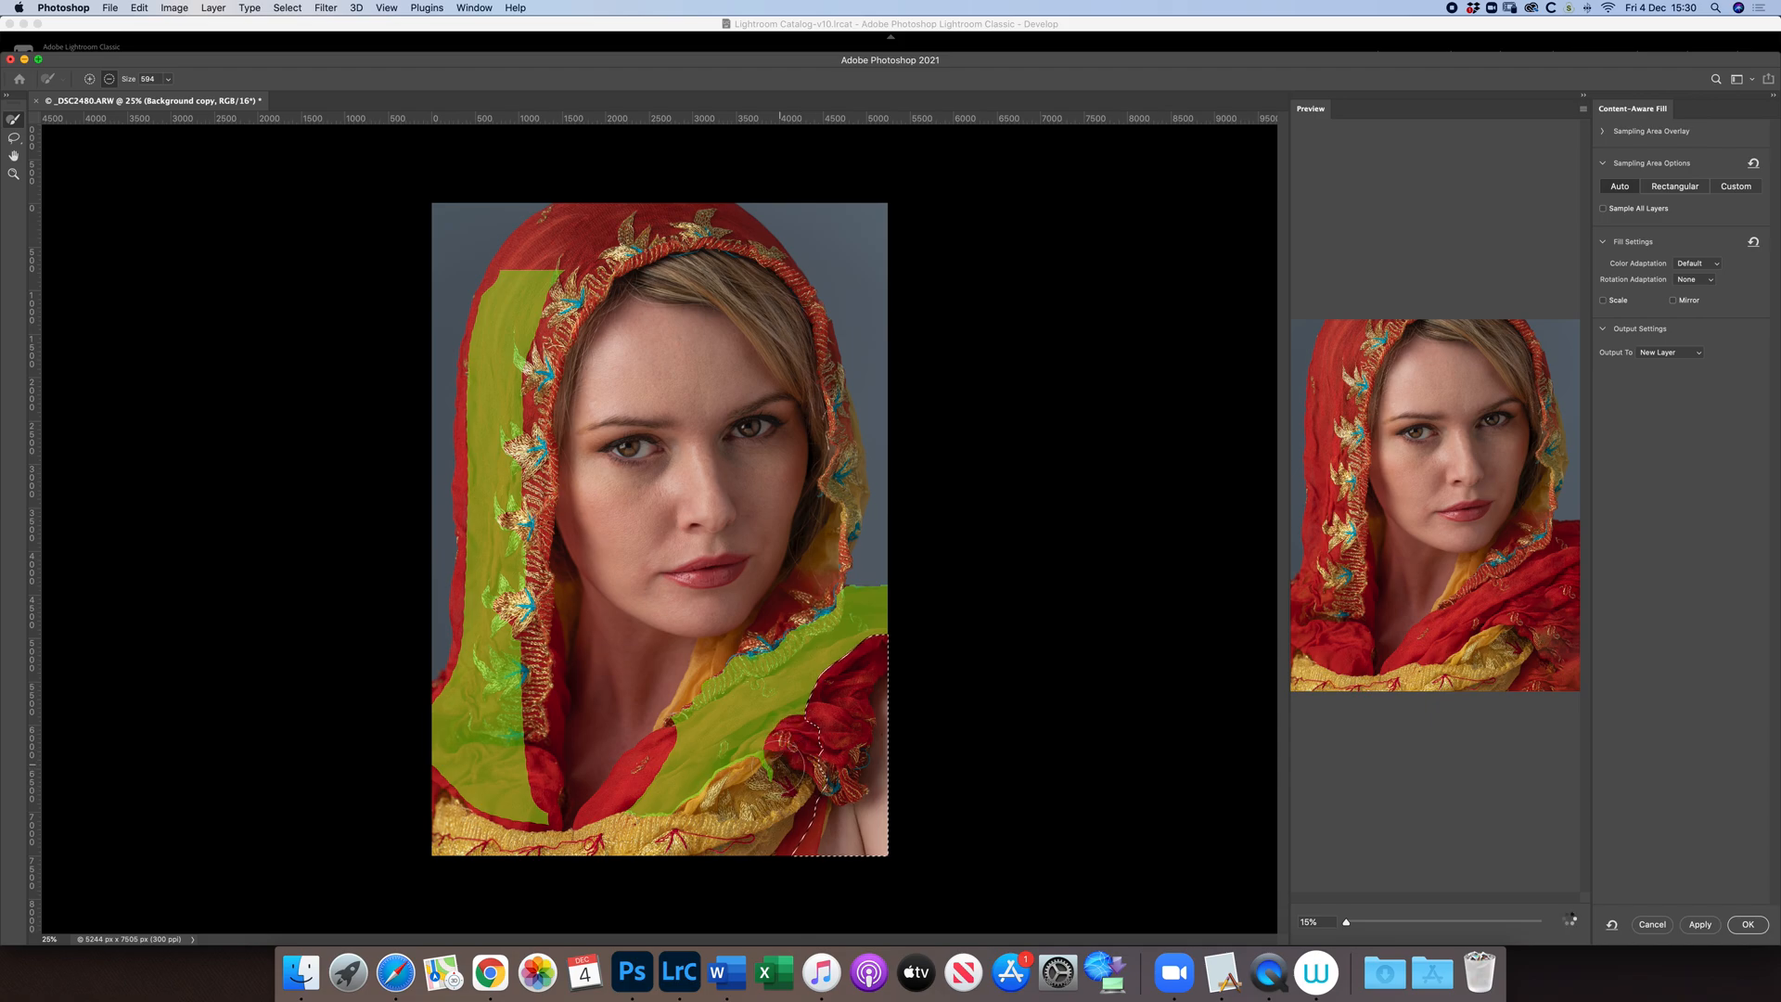
{"action": "left_click_drag", "start_coordinate": [781, 747], "coordinate": [715, 790]}
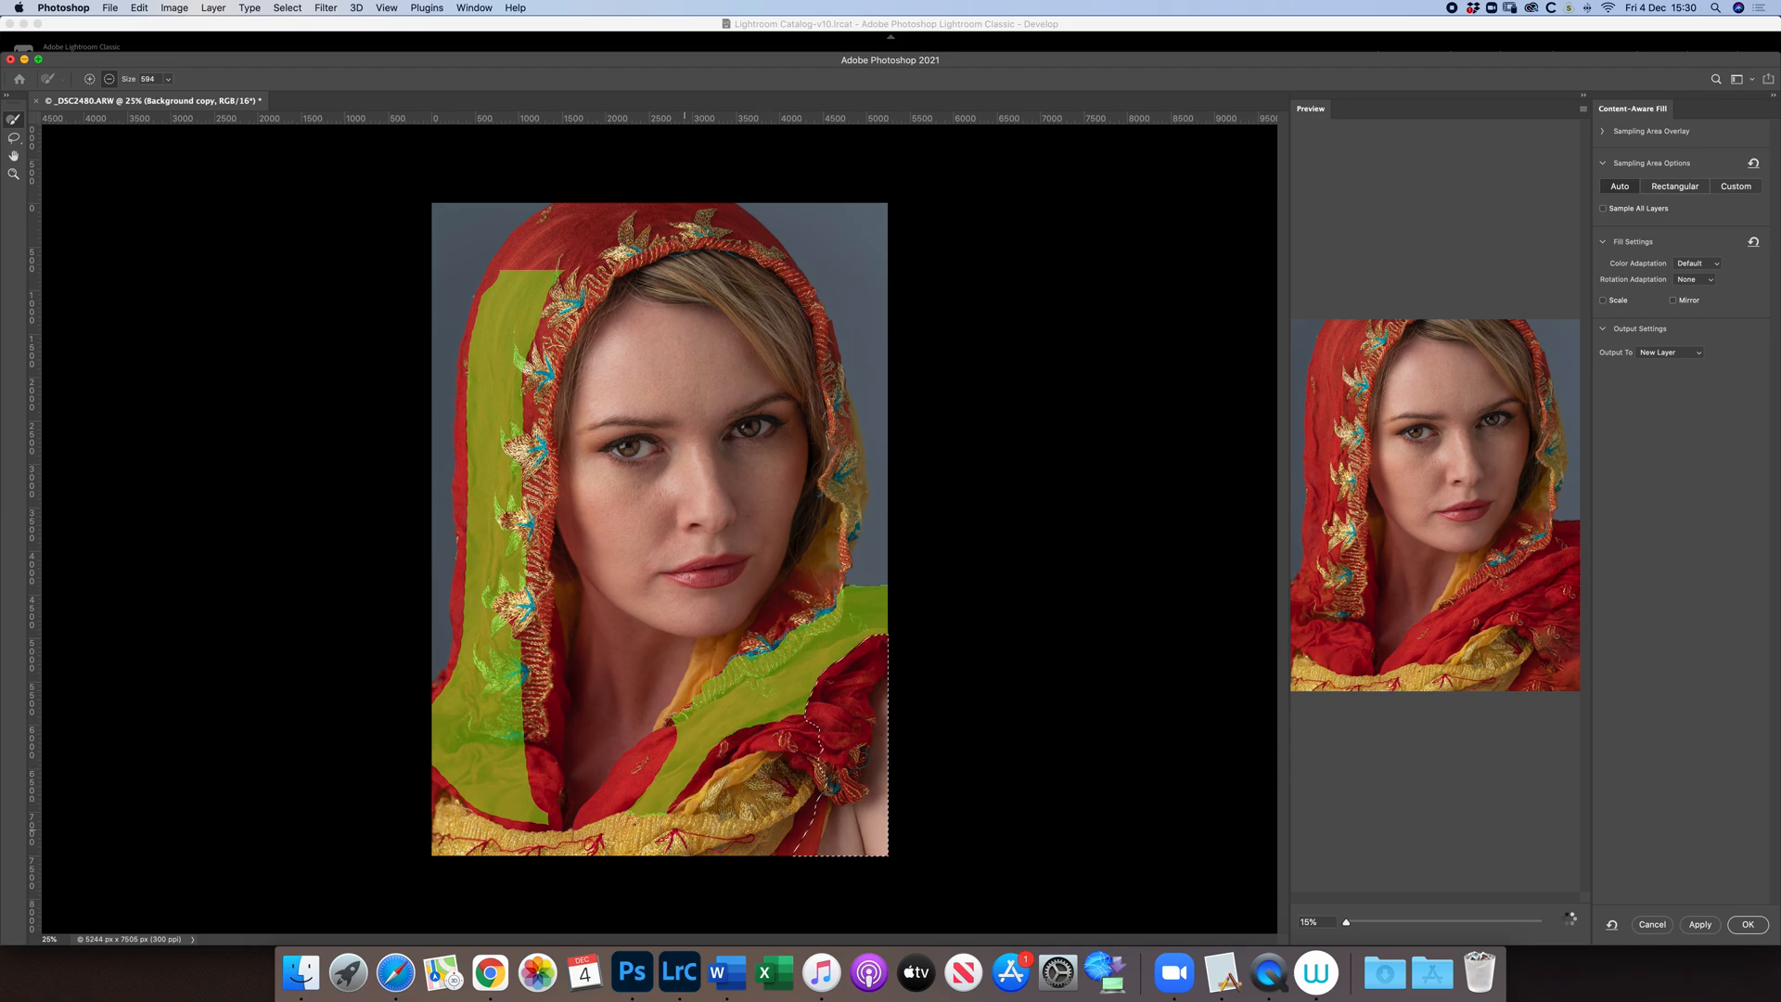
{"action": "left_click_drag", "start_coordinate": [734, 659], "coordinate": [658, 709]}
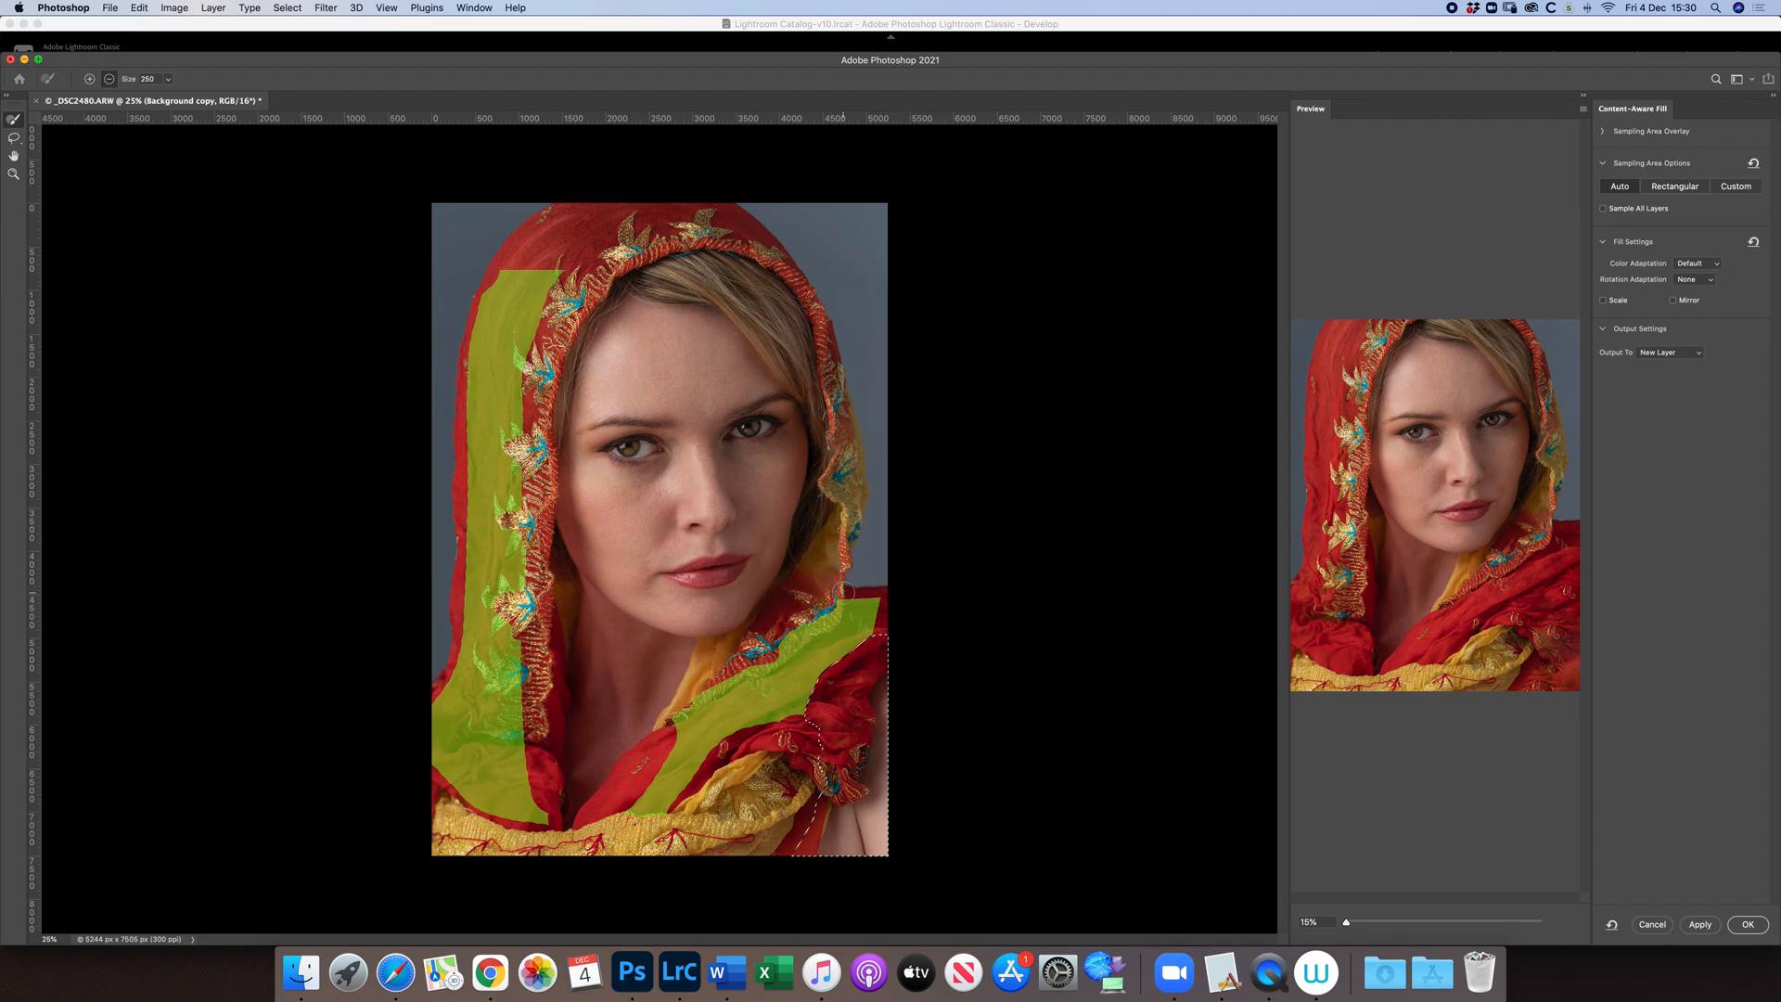
{"action": "left_click_drag", "start_coordinate": [765, 665], "coordinate": [649, 738]}
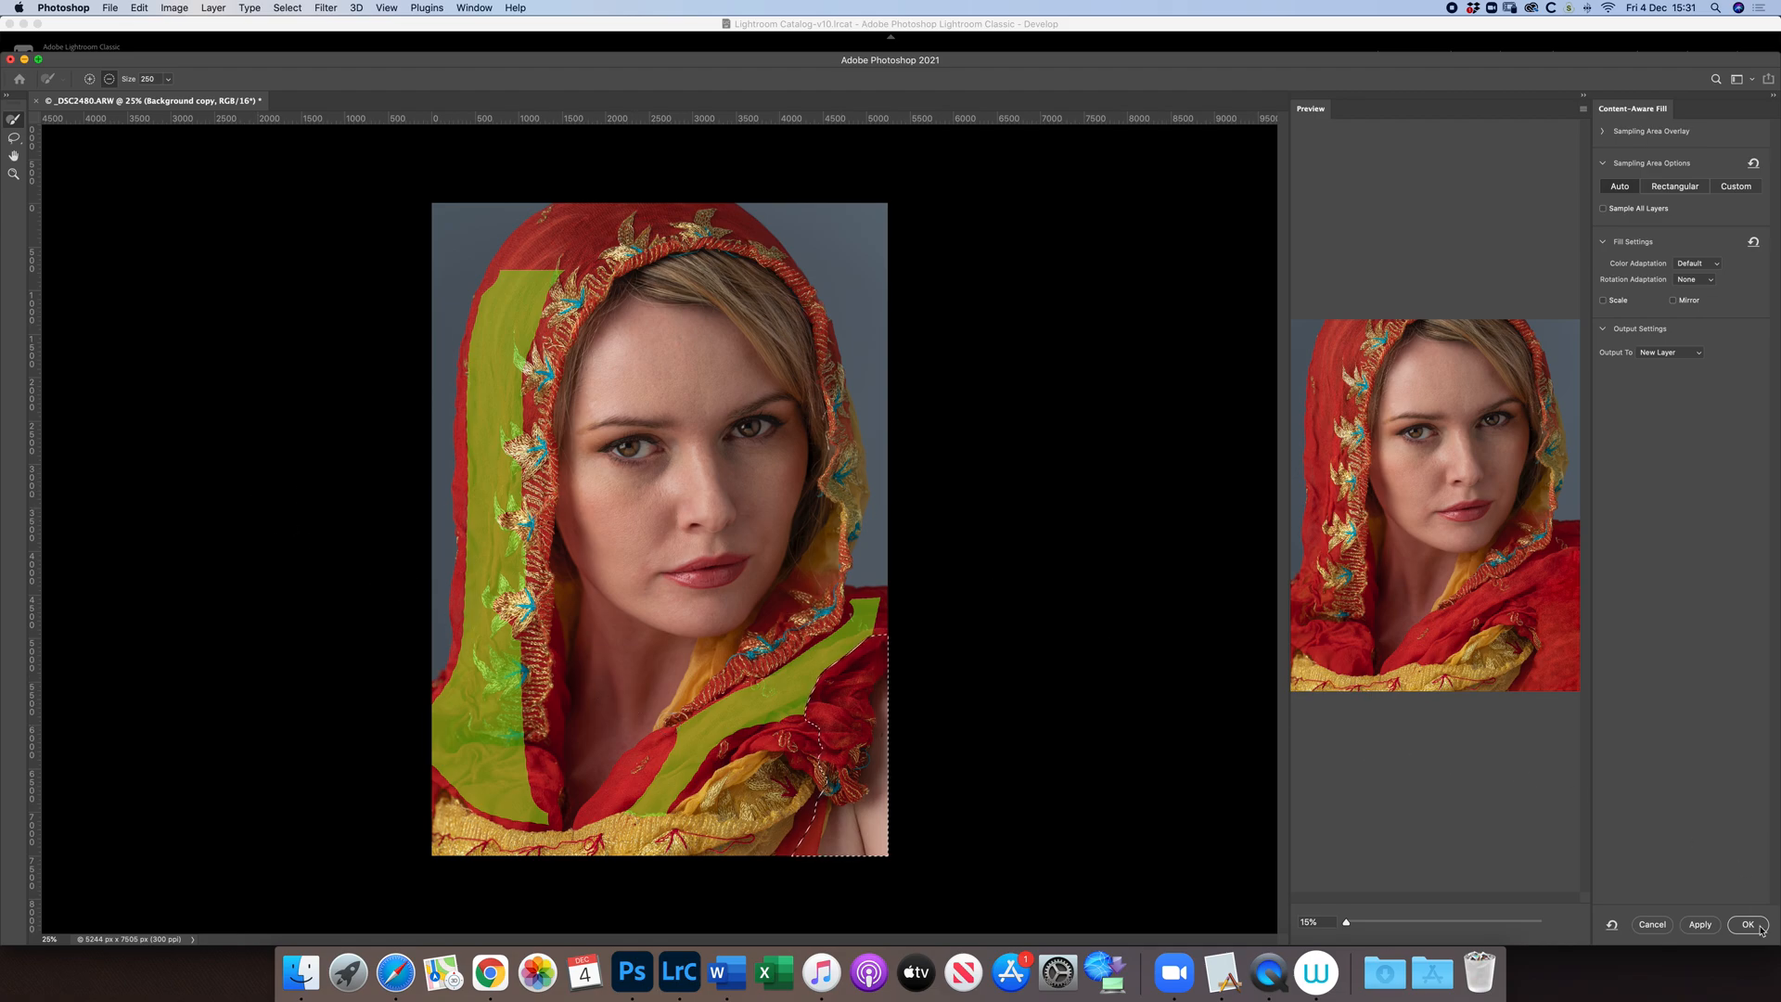
{"action": "left_click", "coordinate": [1759, 928]}
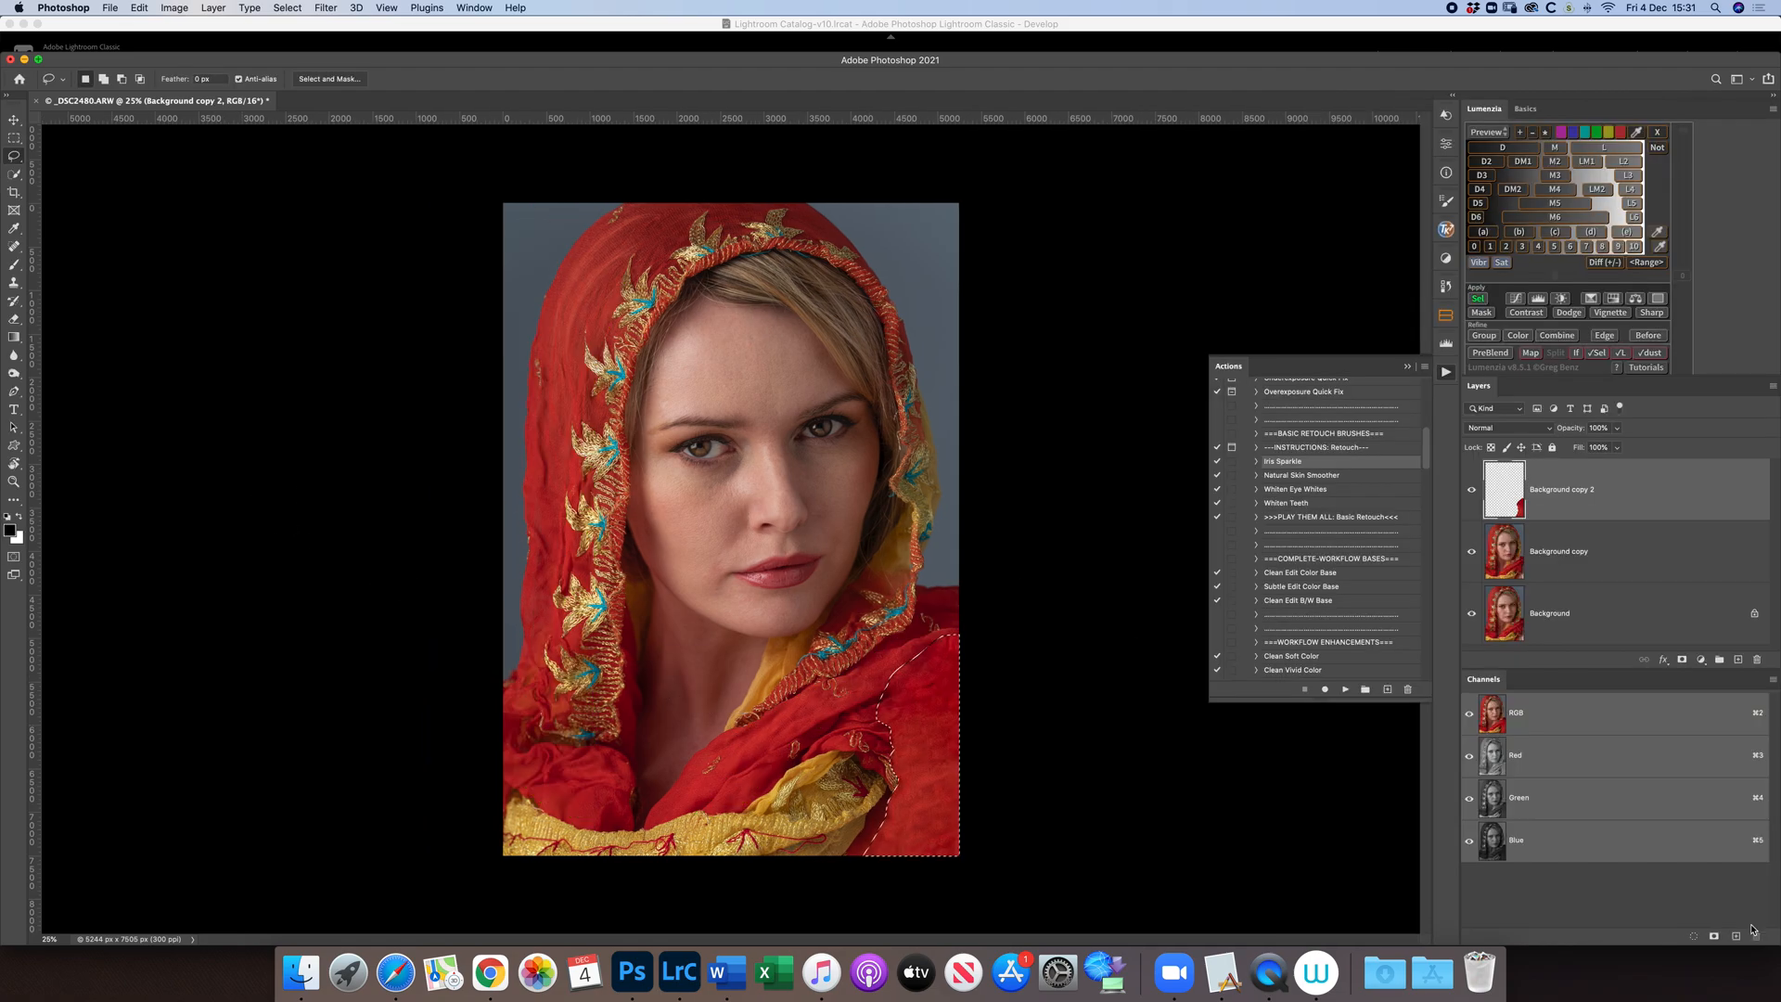
- Deselect the shoulder area and compare the portrait with and without the fill layer
{"action": "key", "text": "super+d"}
{"action": "left_click", "coordinate": [1472, 492]}
{"action": "left_click", "coordinate": [1472, 491]}
{"action": "left_click", "coordinate": [1472, 492]}
{"action": "left_click", "coordinate": [1472, 491]}
{"action": "left_click", "coordinate": [1472, 491]}
{"action": "left_click", "coordinate": [1472, 491]}
- Add a layer mask to the fill layer and paint black at 70% opacity with an enlarged brush to restore the embroidered scarf edge
{"action": "left_click", "coordinate": [1683, 659]}
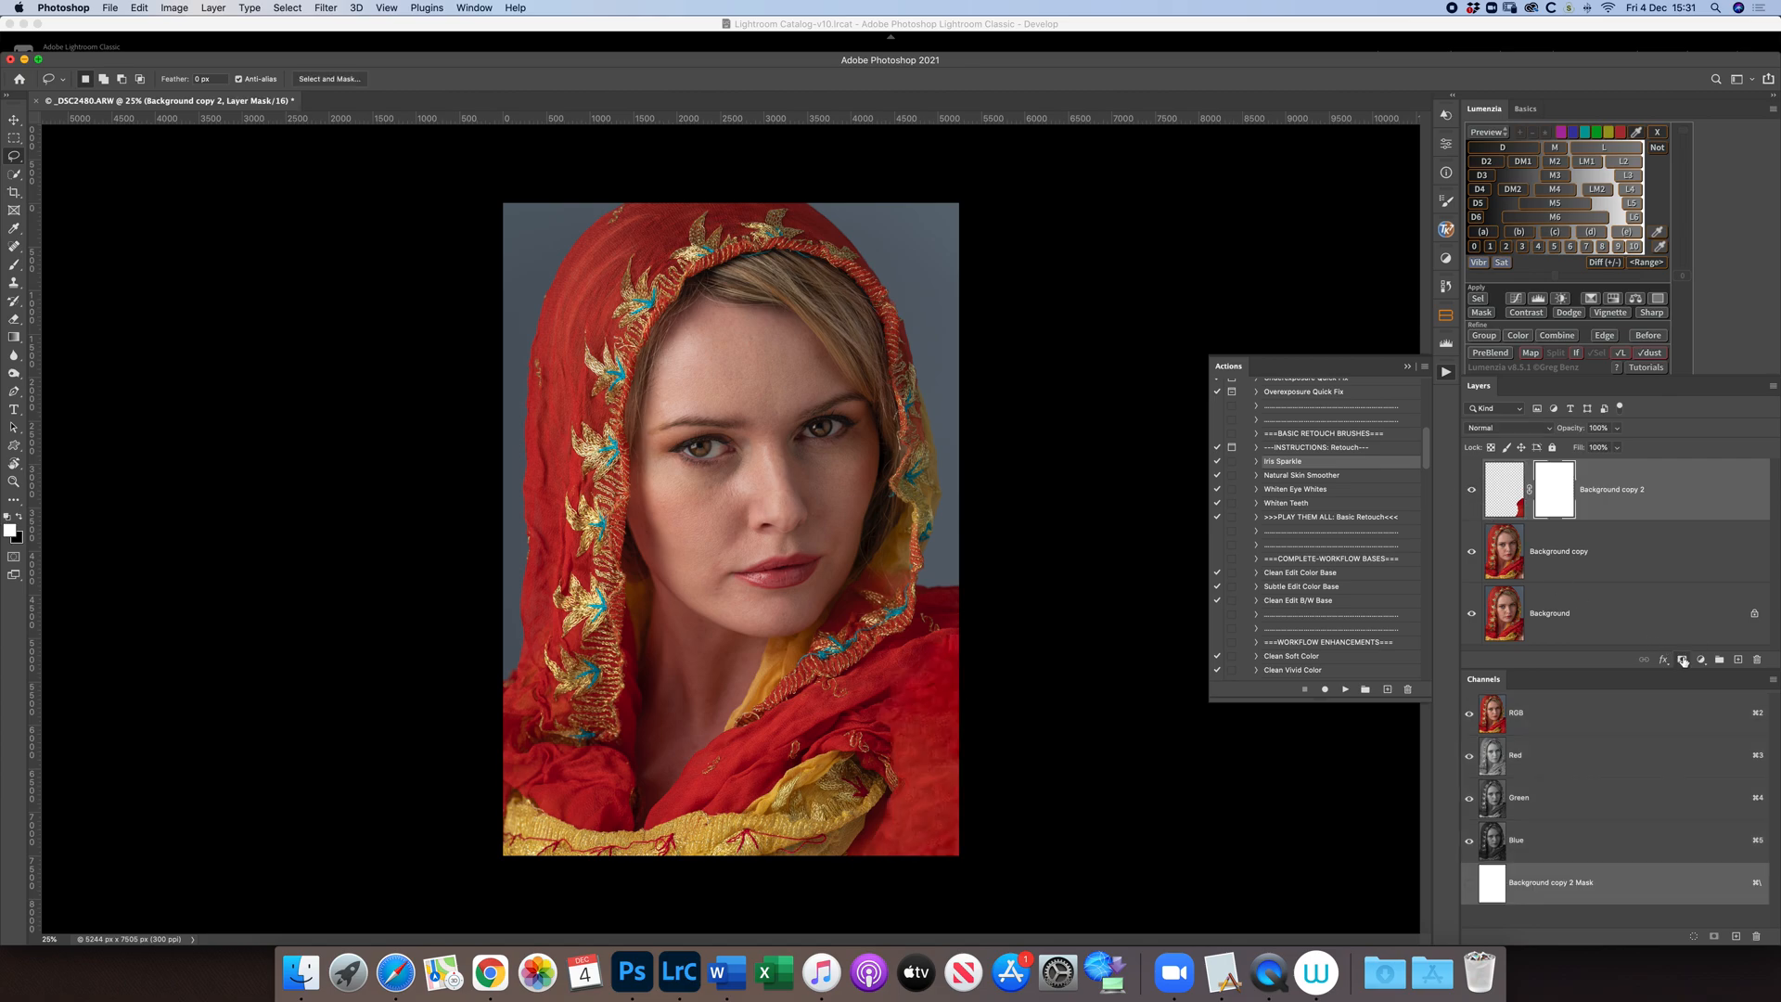
{"action": "key", "text": "b"}
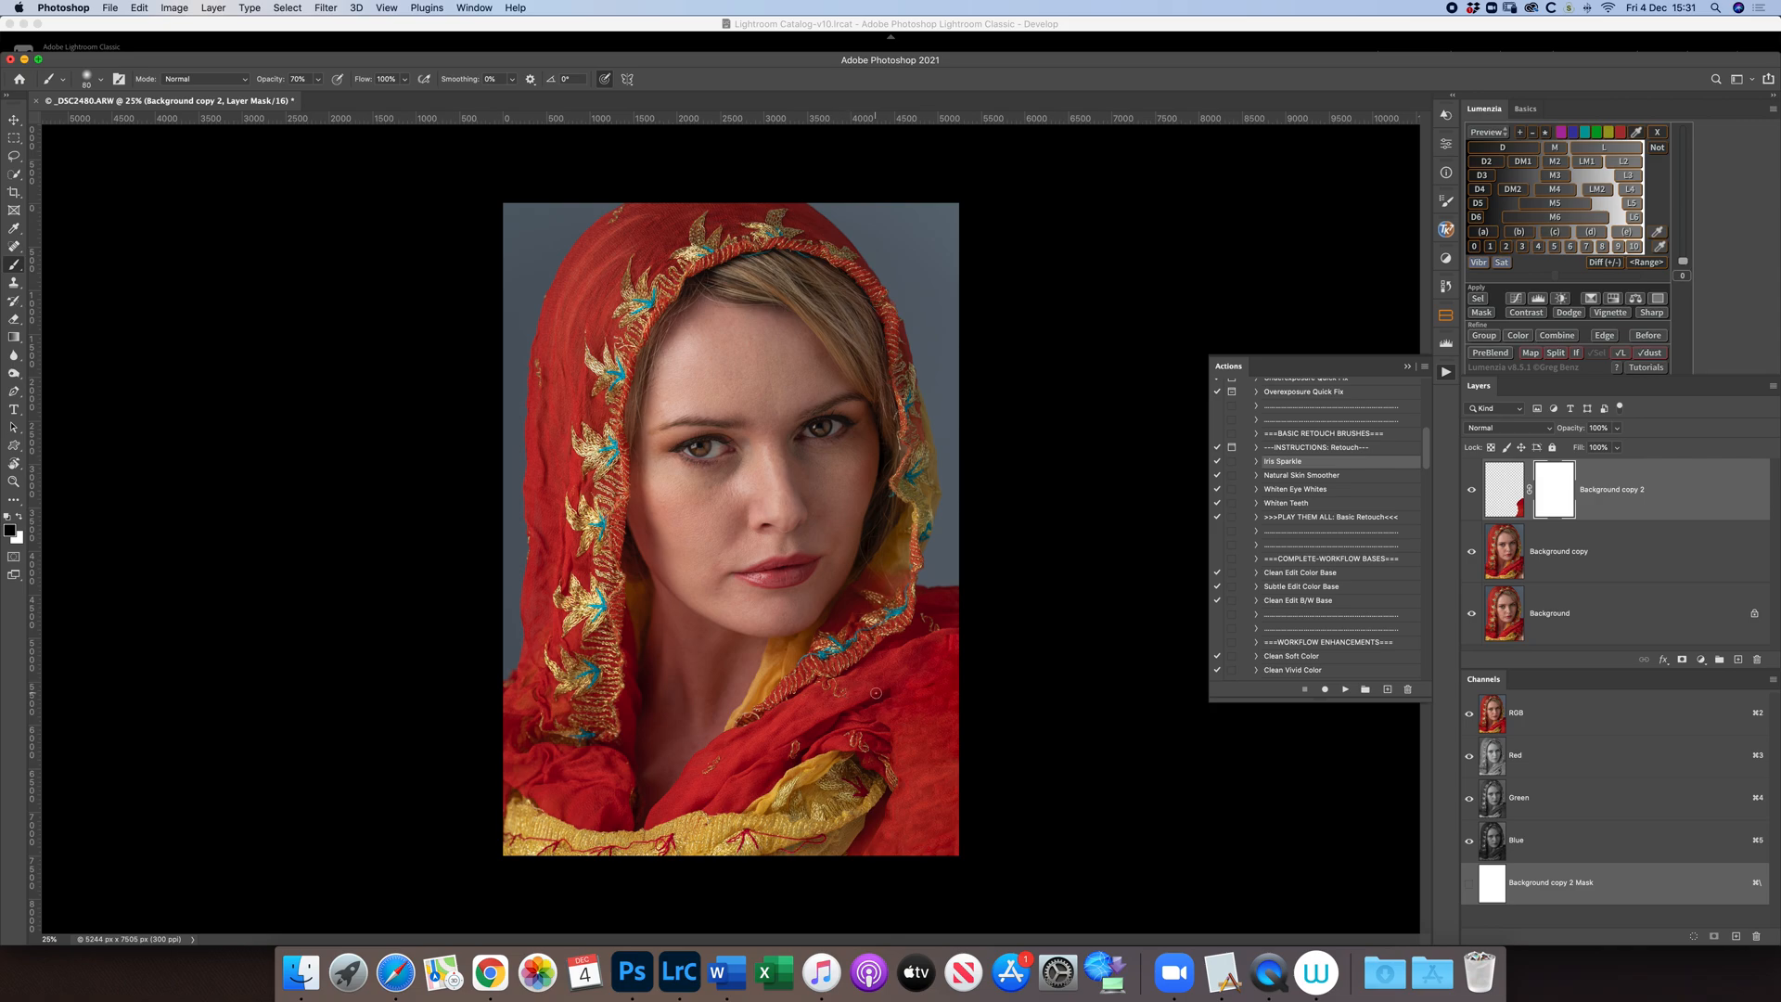
{"action": "key", "text": "bracketright"}
{"action": "key", "text": "bracketright"}
{"action": "key", "text": "bracketright"}
{"action": "key", "text": "bracketright"}
{"action": "key", "text": "bracketright"}
{"action": "key", "text": "bracketright"}
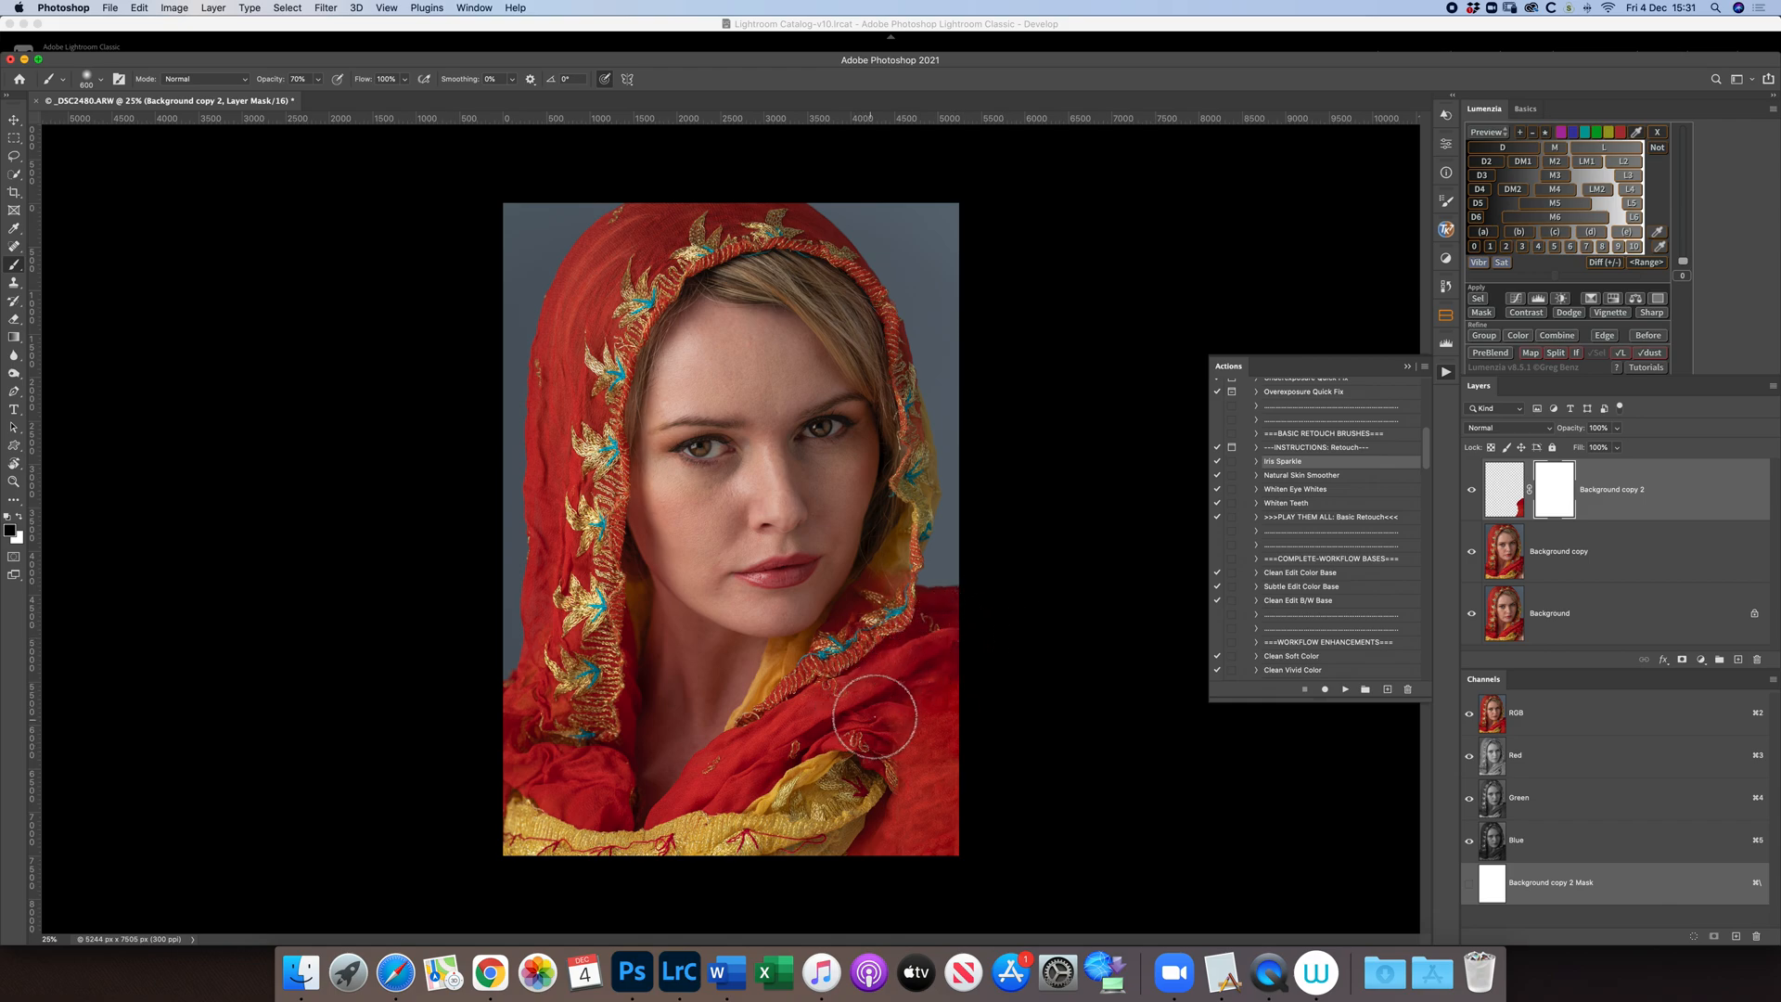
{"action": "left_click_drag", "start_coordinate": [853, 760], "coordinate": [807, 796]}
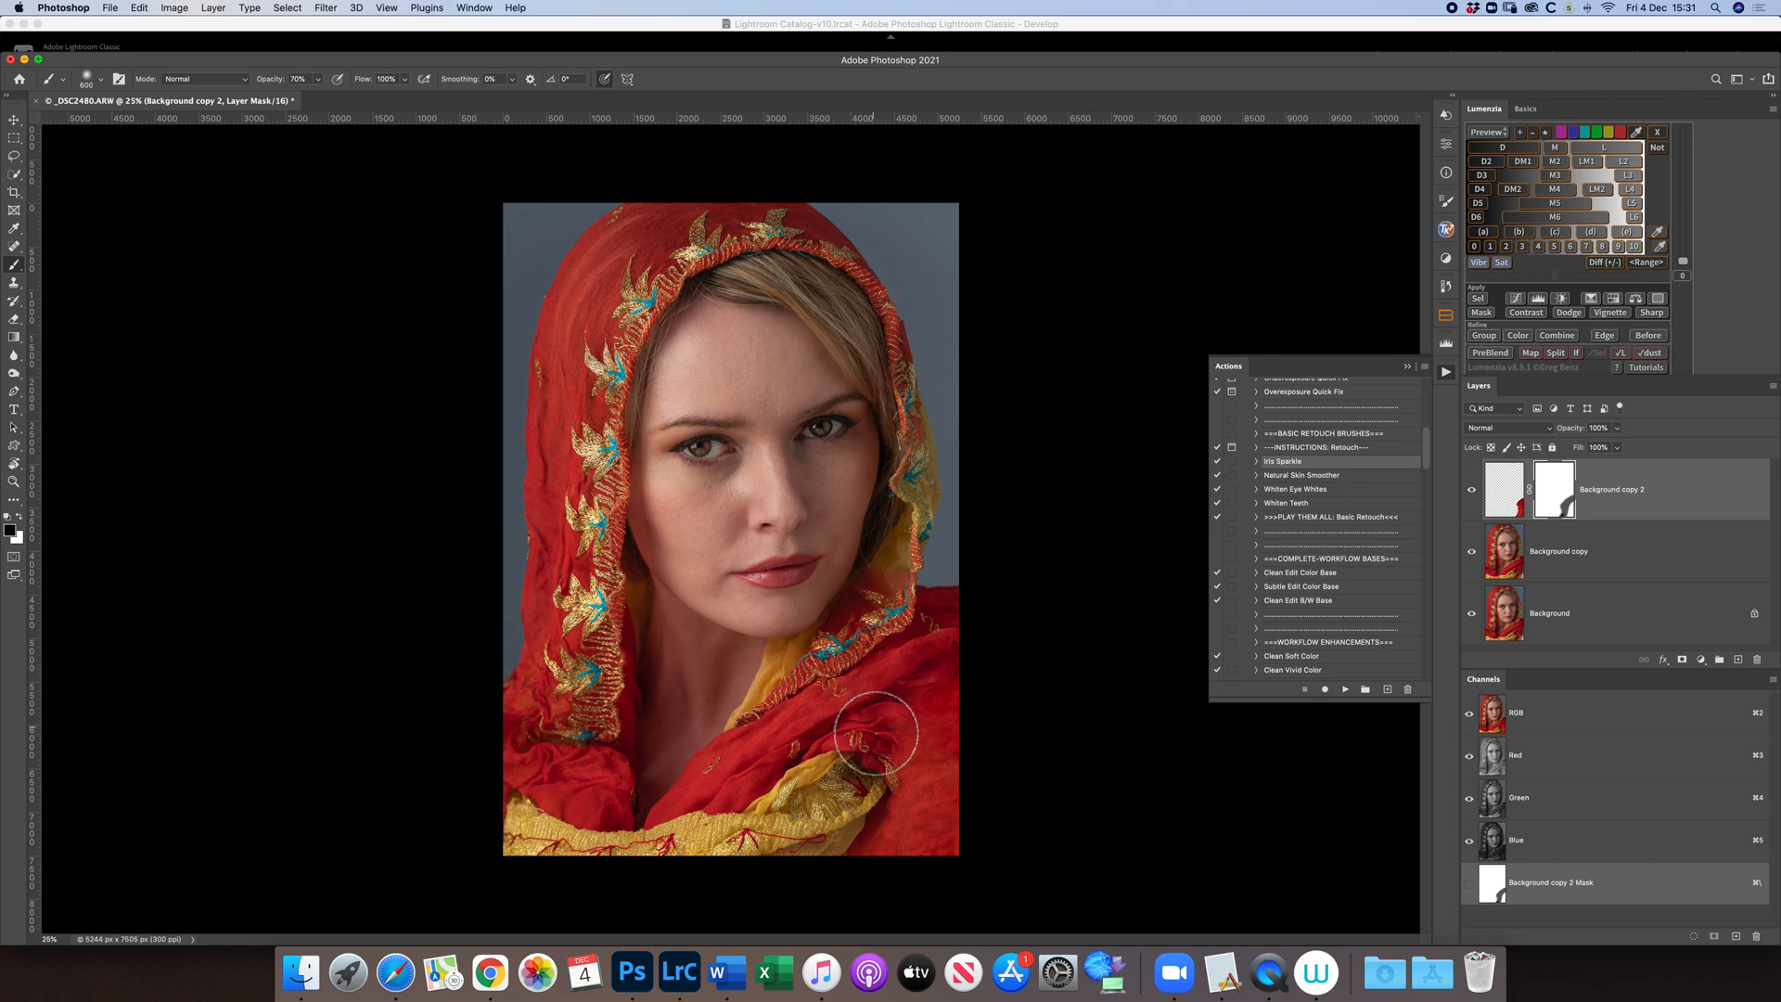
- Refine the fill layer's mask along the scarf edge with smaller brushes, checking the blend against the layer beneath
{"action": "key", "text": "["}
{"action": "key", "text": "["}
{"action": "key", "text": "["}
{"action": "key", "text": "["}
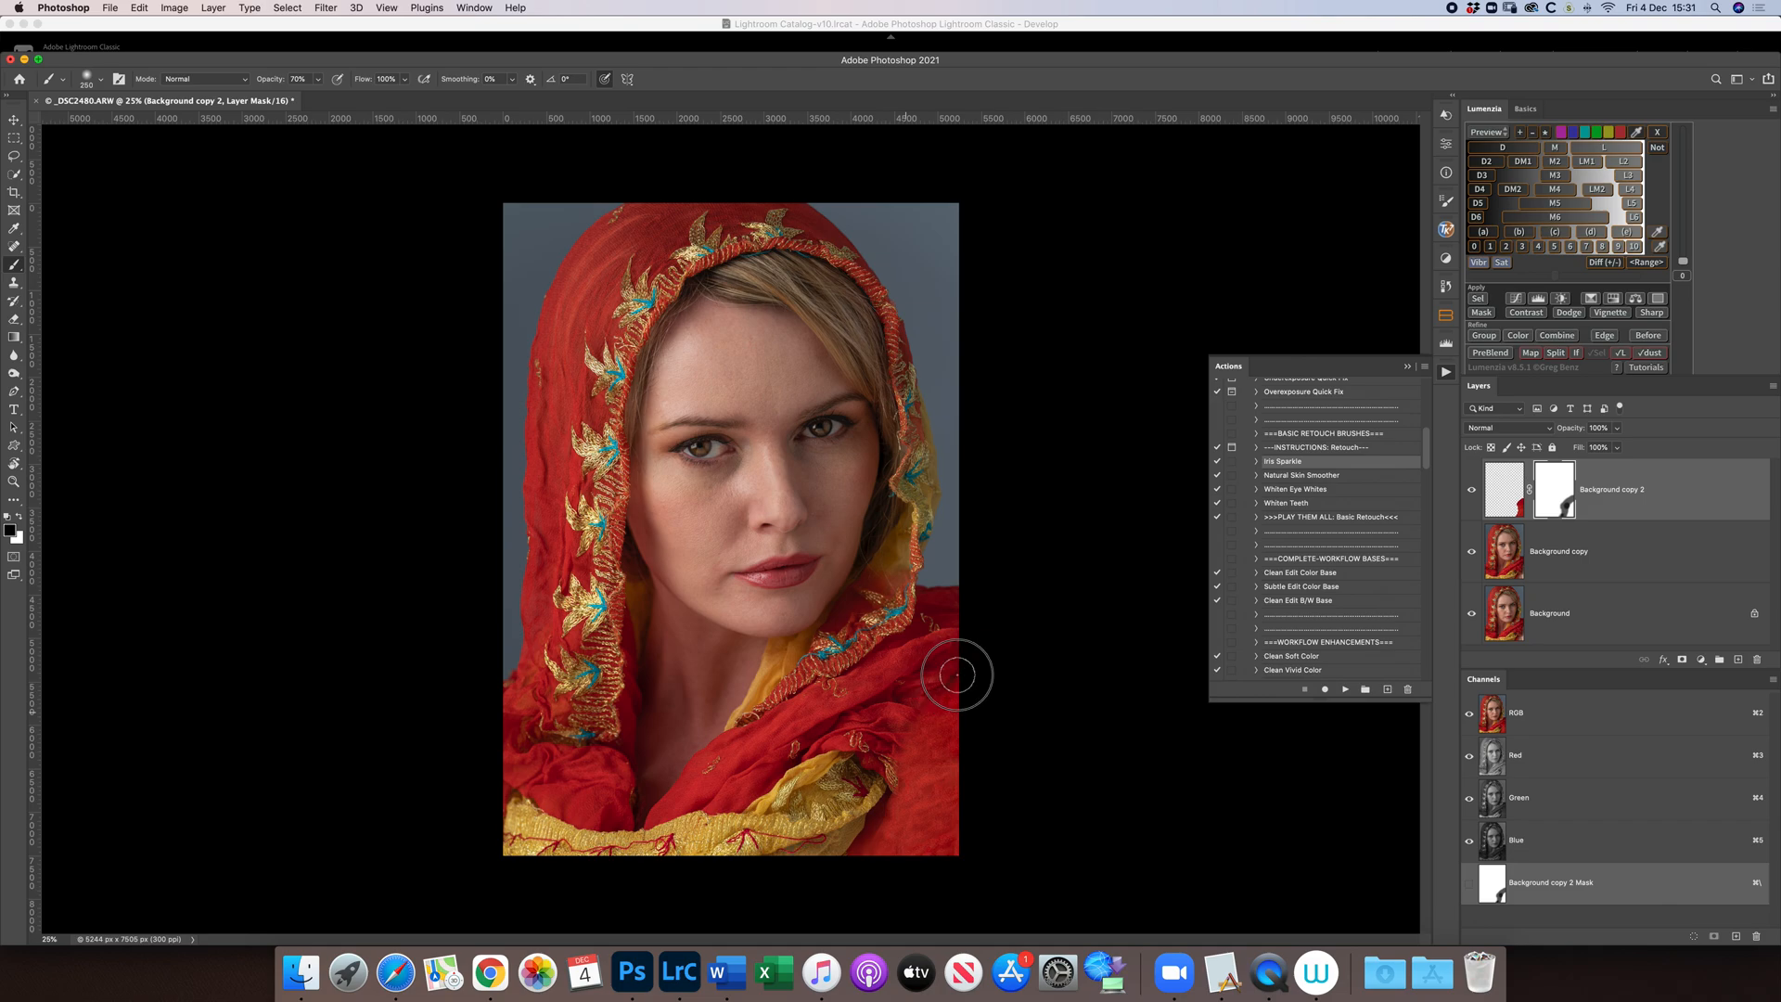
{"action": "key", "text": "x"}
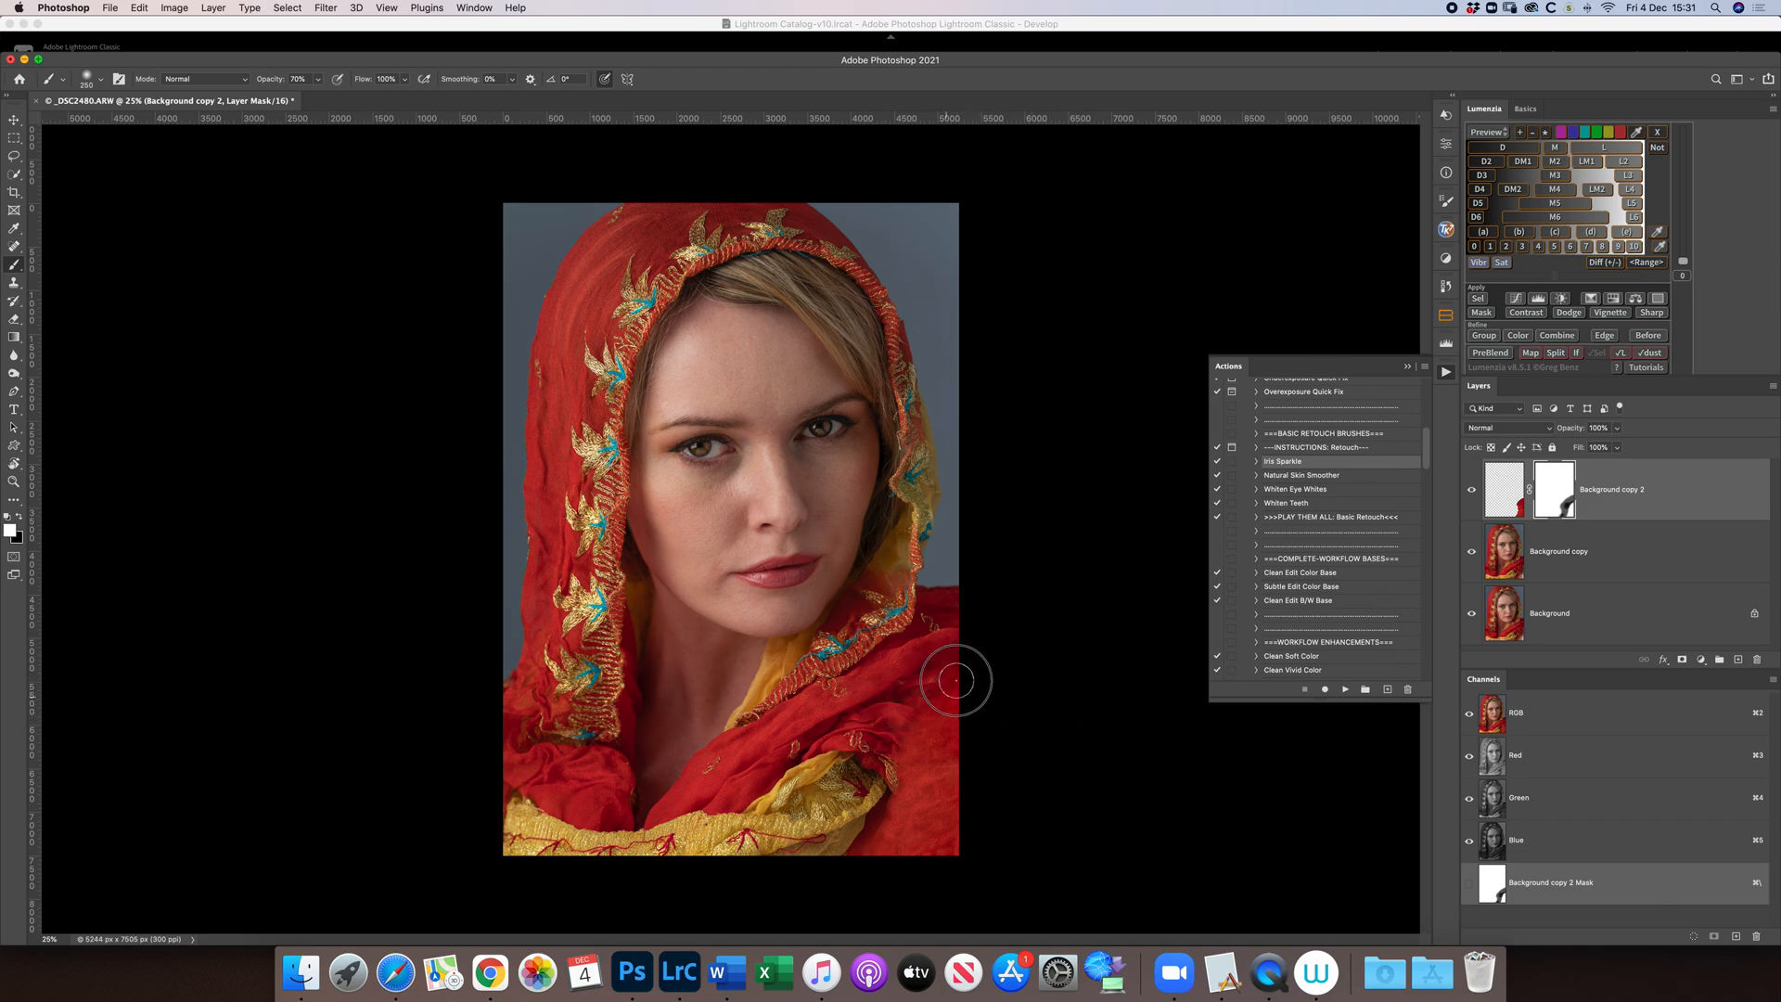
{"action": "key", "text": "bracketright"}
{"action": "key", "text": "bracketright"}
{"action": "key", "text": "bracketright"}
{"action": "left_click", "coordinate": [1473, 489]}
{"action": "left_click", "coordinate": [1473, 488]}
{"action": "key", "text": "bracketleft"}
{"action": "key", "text": "bracketleft"}
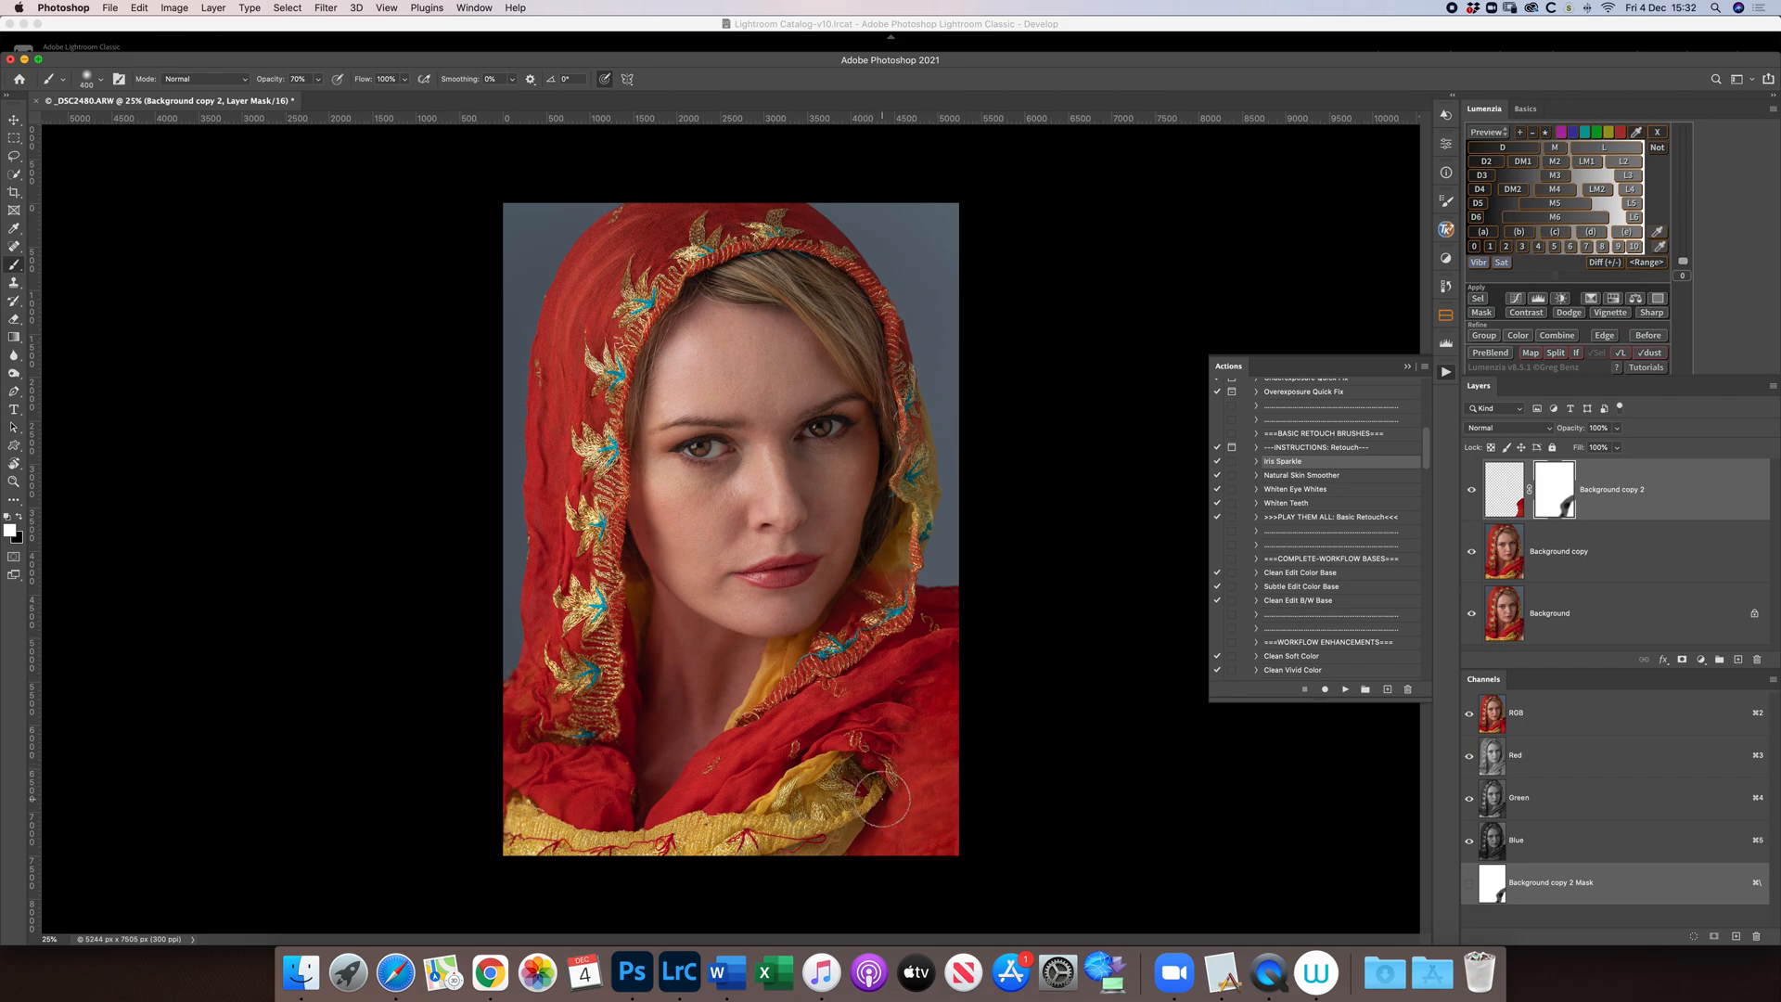
{"action": "key", "text": "super+equal"}
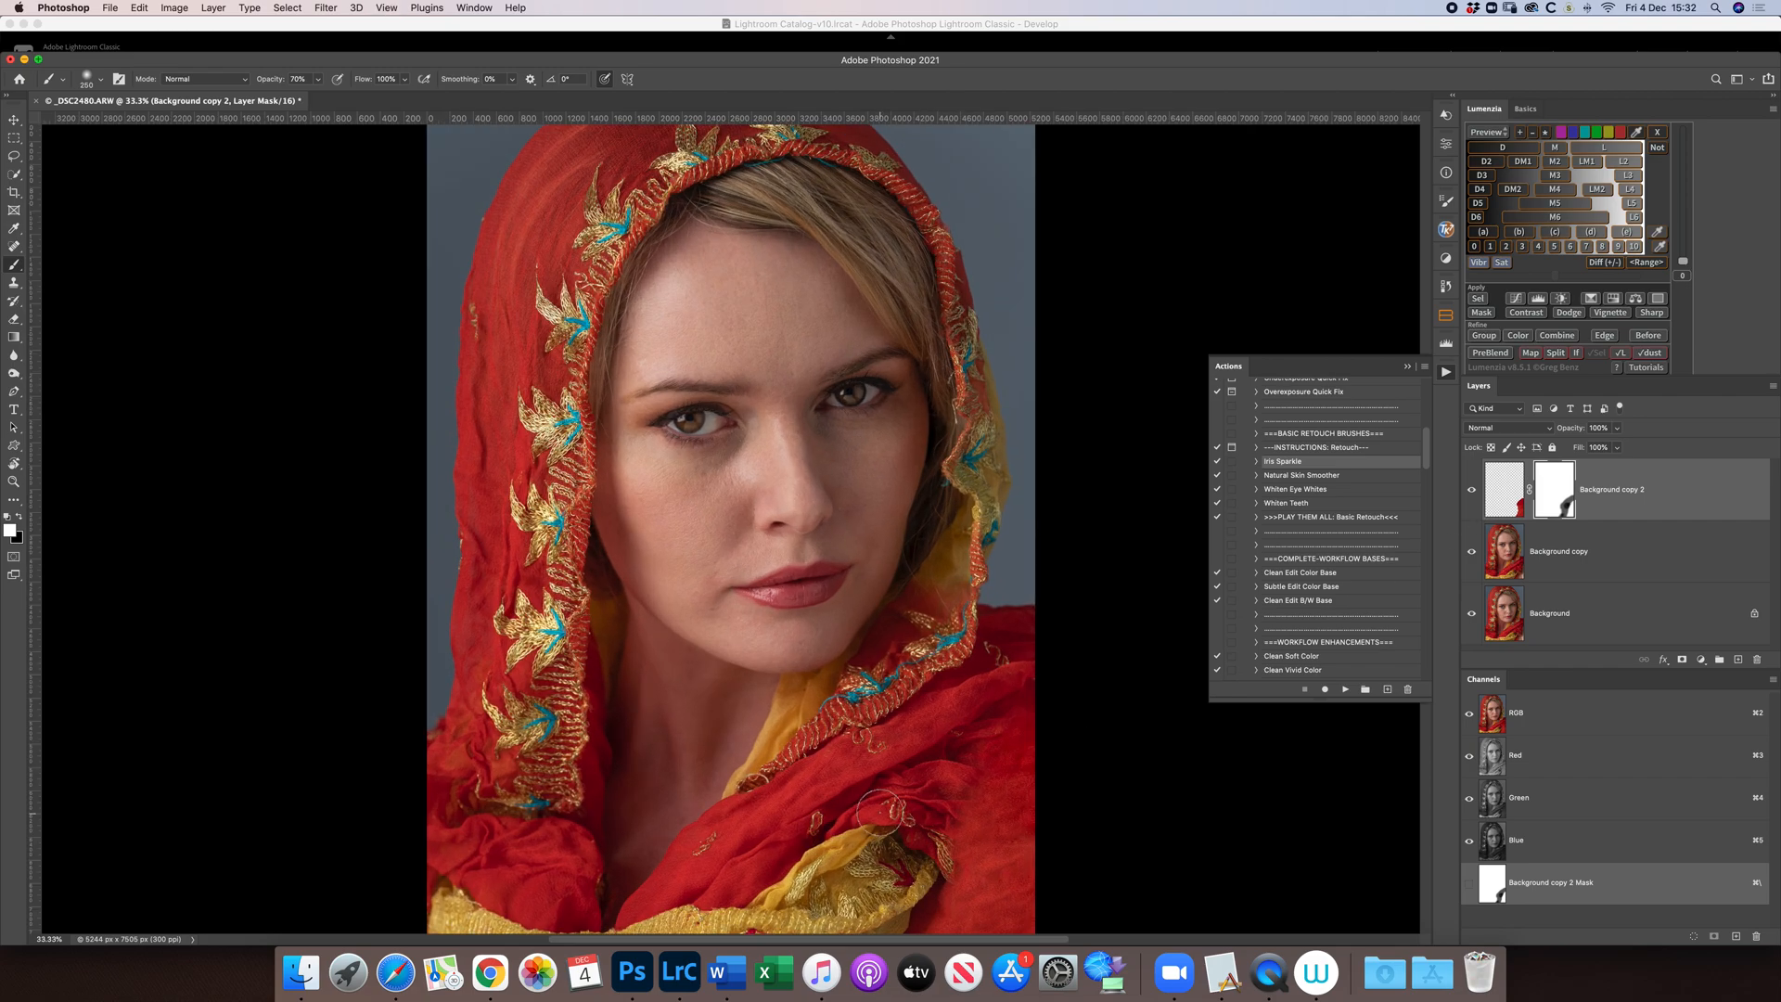
{"action": "scroll", "coordinate": [881, 816], "scroll_direction": "down", "scroll_amount": 5}
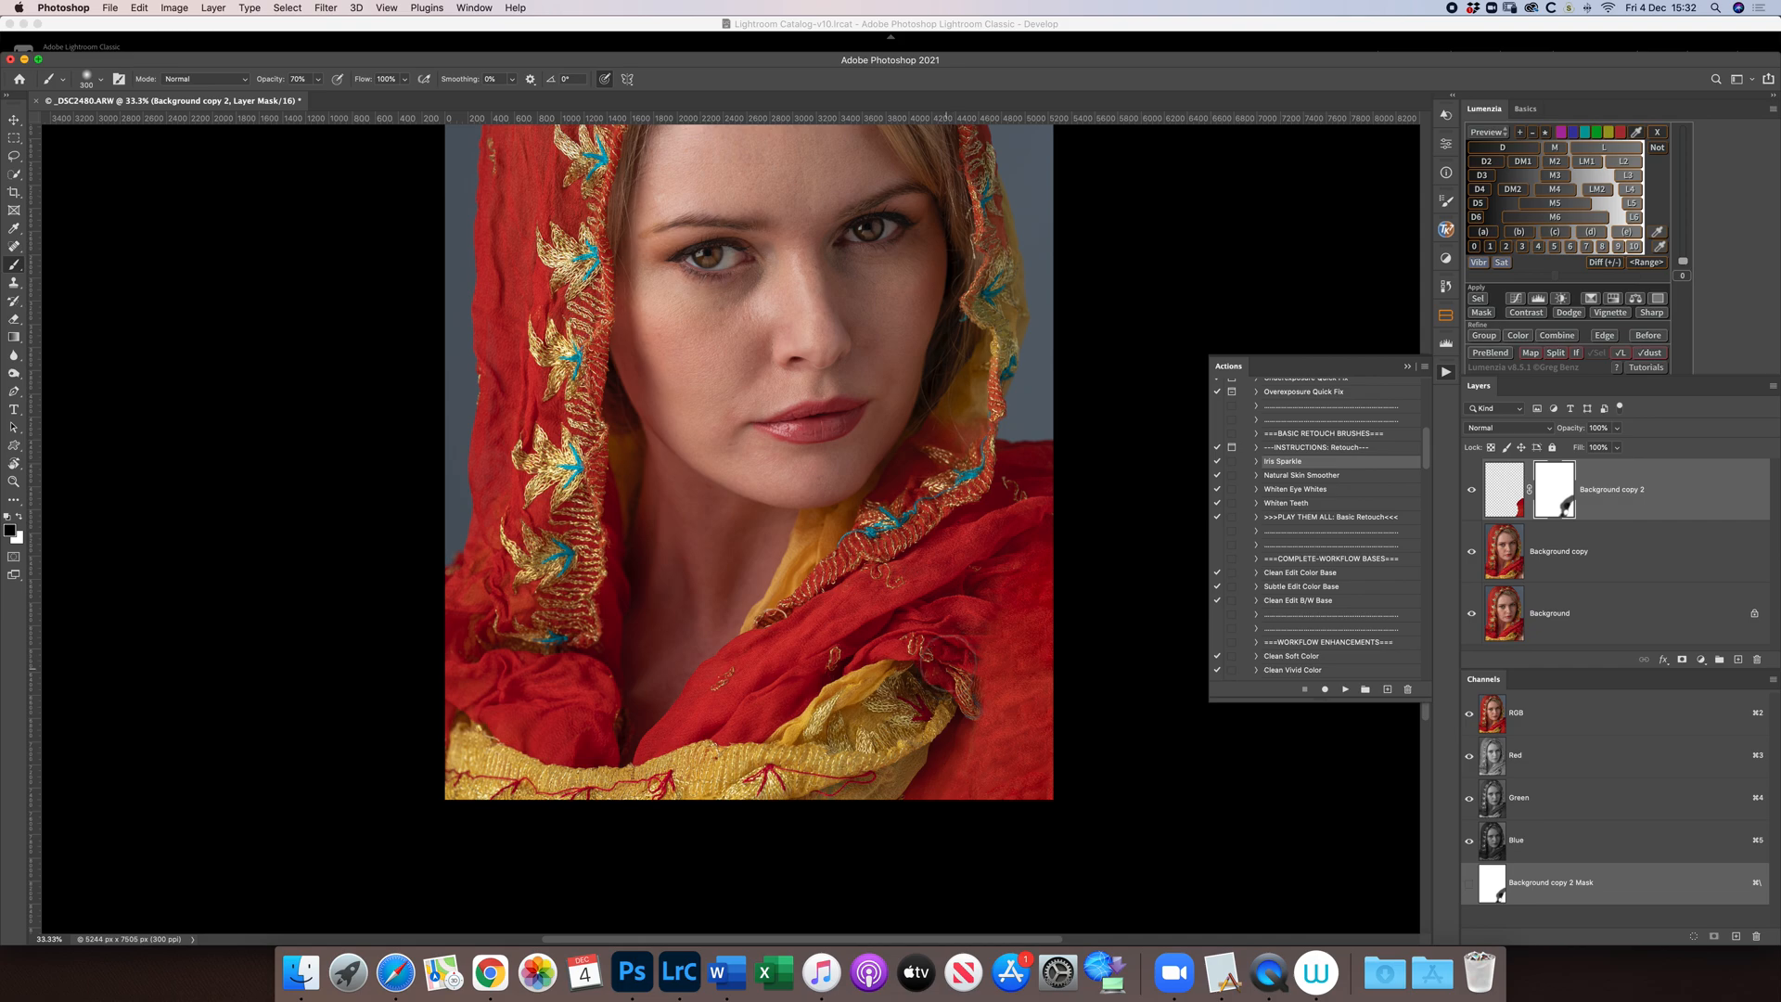
- Compare the lower scarf with and without the layer mask, and with the fill layer shown and hidden
{"action": "left_click", "coordinate": [1540, 492], "text": "shift"}
{"action": "left_click", "coordinate": [1540, 491], "text": "shift"}
{"action": "left_click", "coordinate": [1471, 492]}
{"action": "left_click", "coordinate": [1471, 492]}
{"action": "left_click", "coordinate": [1471, 491]}
{"action": "left_click", "coordinate": [1471, 492]}
{"action": "left_click", "coordinate": [1471, 492]}
{"action": "left_click", "coordinate": [1471, 491]}
- Paint black on the fill layer's mask at 70% opacity to bring back the red scarf folds above the embroidered corner
{"action": "mouse_move", "coordinate": [991, 612]}
{"action": "left_mouse_down"}
{"action": "mouse_move", "coordinate": [1000, 595]}
{"action": "mouse_move", "coordinate": [978, 632]}
{"action": "left_mouse_up"}
{"action": "key", "text": "bracketright"}
{"action": "key", "text": "bracketright"}
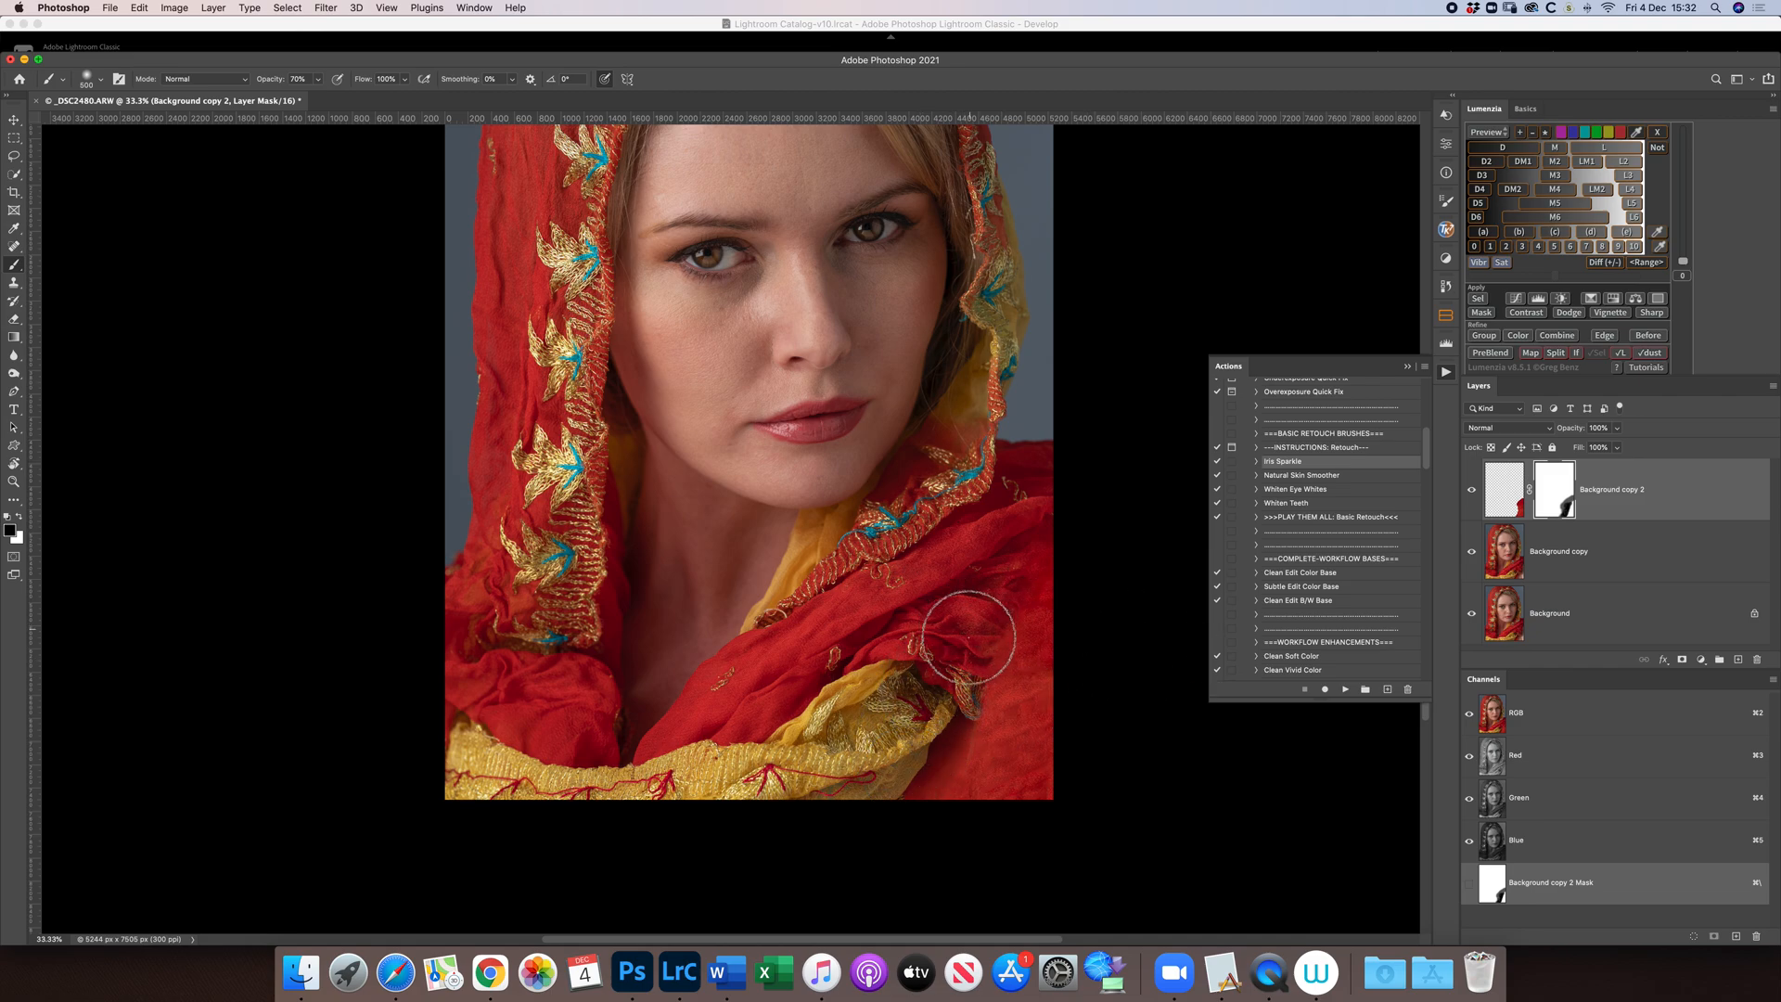
{"action": "key", "text": "bracketleft"}
{"action": "key", "text": "bracketleft"}
{"action": "key", "text": "bracketleft"}
{"action": "key", "text": "bracketleft"}
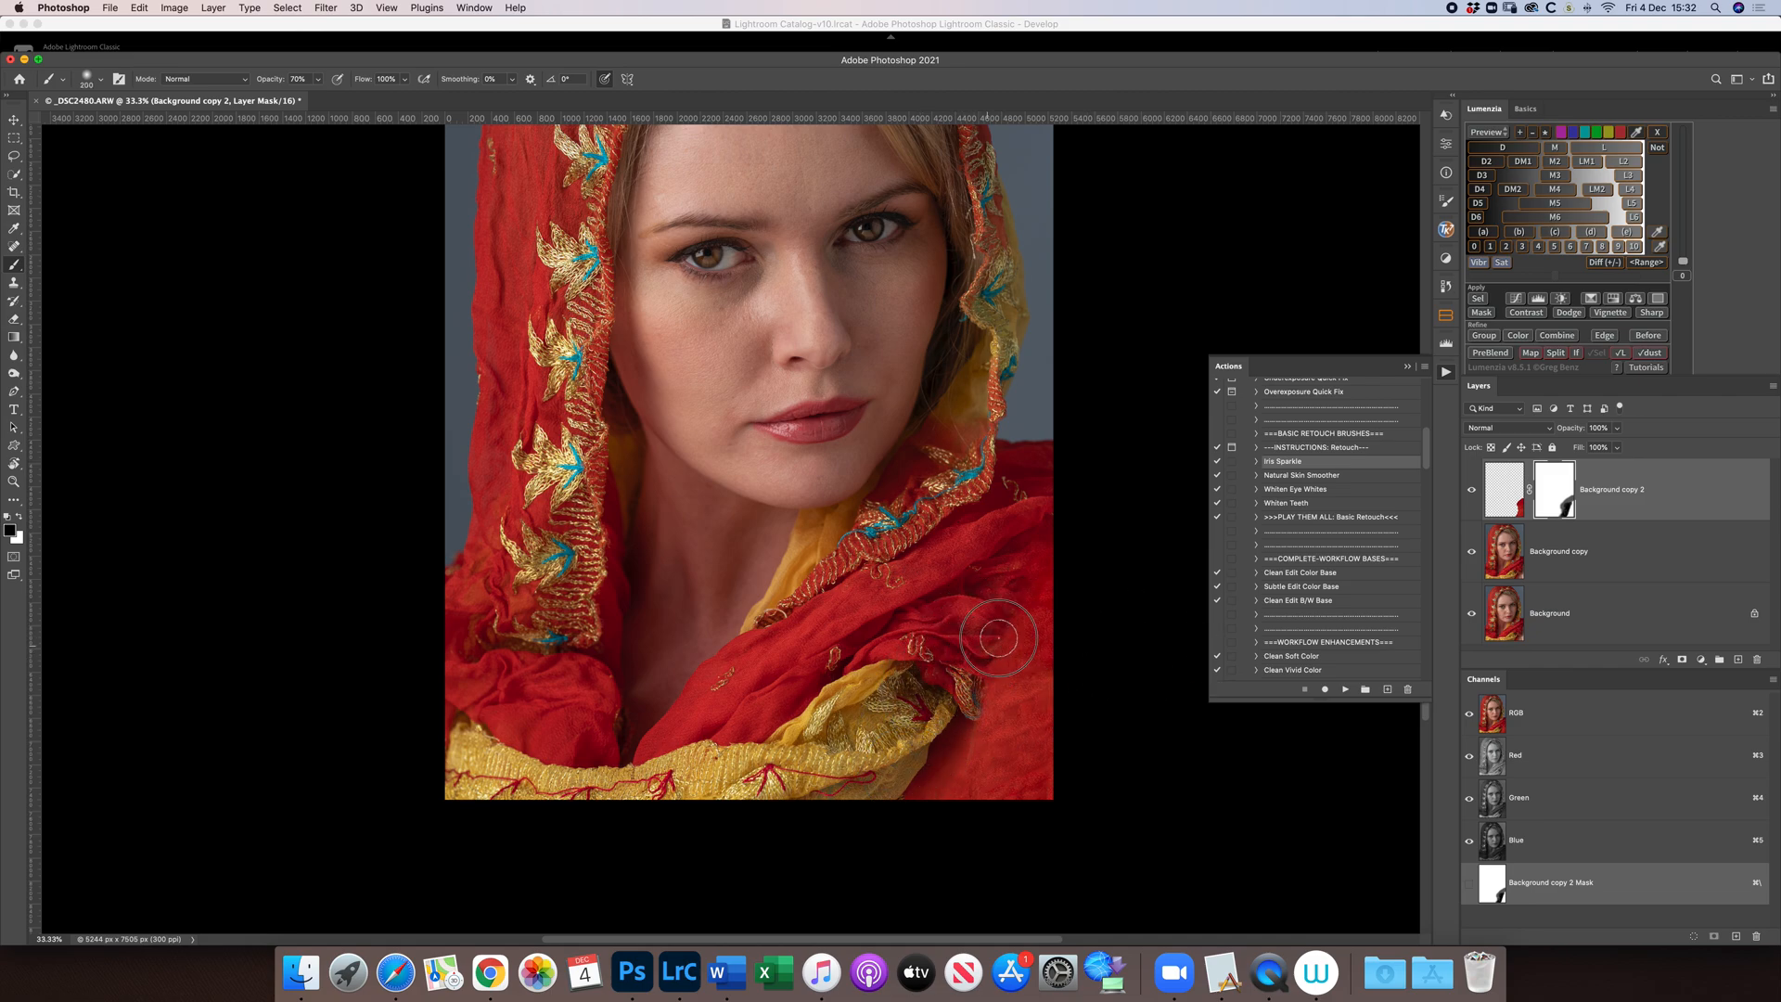
{"action": "left_click_drag", "start_coordinate": [1022, 609], "coordinate": [972, 642]}
- Soften the mask's transition over the red folds with a larger brush at 30% opacity, and flatten the image
{"action": "key", "text": "bracketright"}
{"action": "key", "text": "bracketright"}
{"action": "key", "text": "bracketright"}
{"action": "key", "text": "bracketright"}
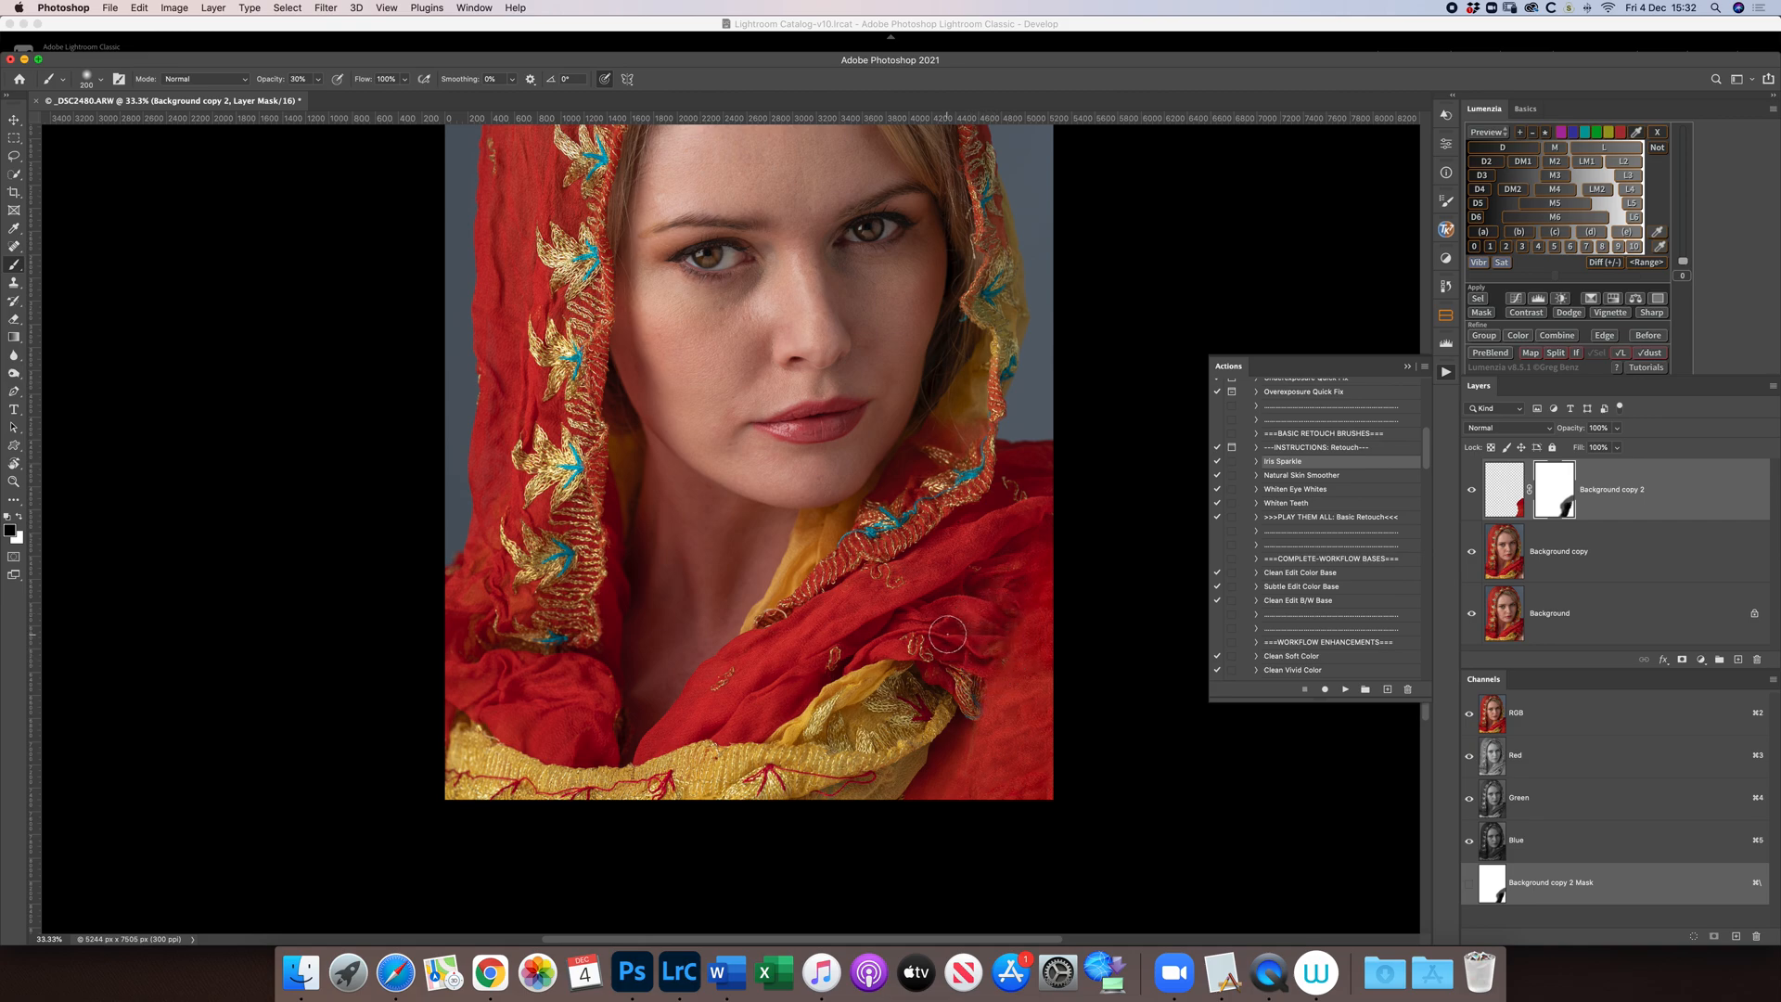
{"action": "mouse_move", "coordinate": [984, 610]}
{"action": "left_mouse_down"}
{"action": "mouse_move", "coordinate": [971, 621]}
{"action": "mouse_move", "coordinate": [1002, 569]}
{"action": "mouse_move", "coordinate": [957, 675]}
{"action": "left_mouse_up"}
{"action": "left_click", "coordinate": [1772, 388]}
{"action": "left_click", "coordinate": [1651, 838]}
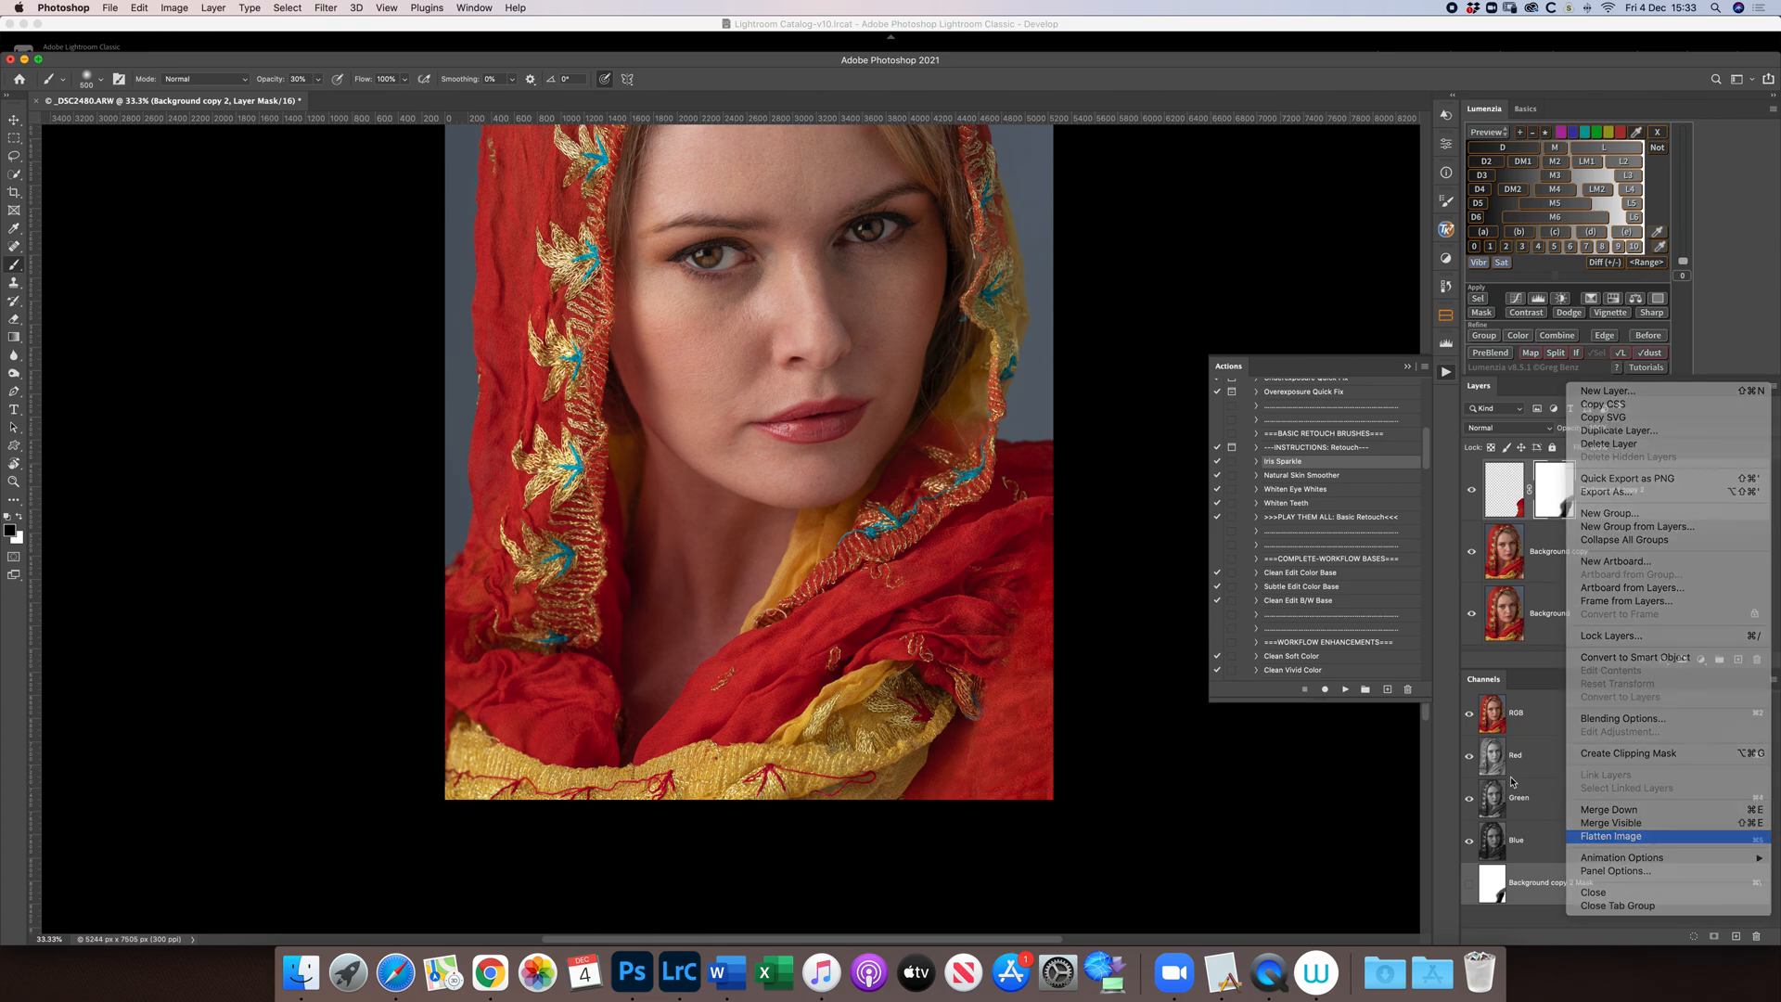
- Select a rectangle slightly inside the portrait's borders and run the VIGNETTE @ 70% action
{"action": "key", "text": "super+minus"}
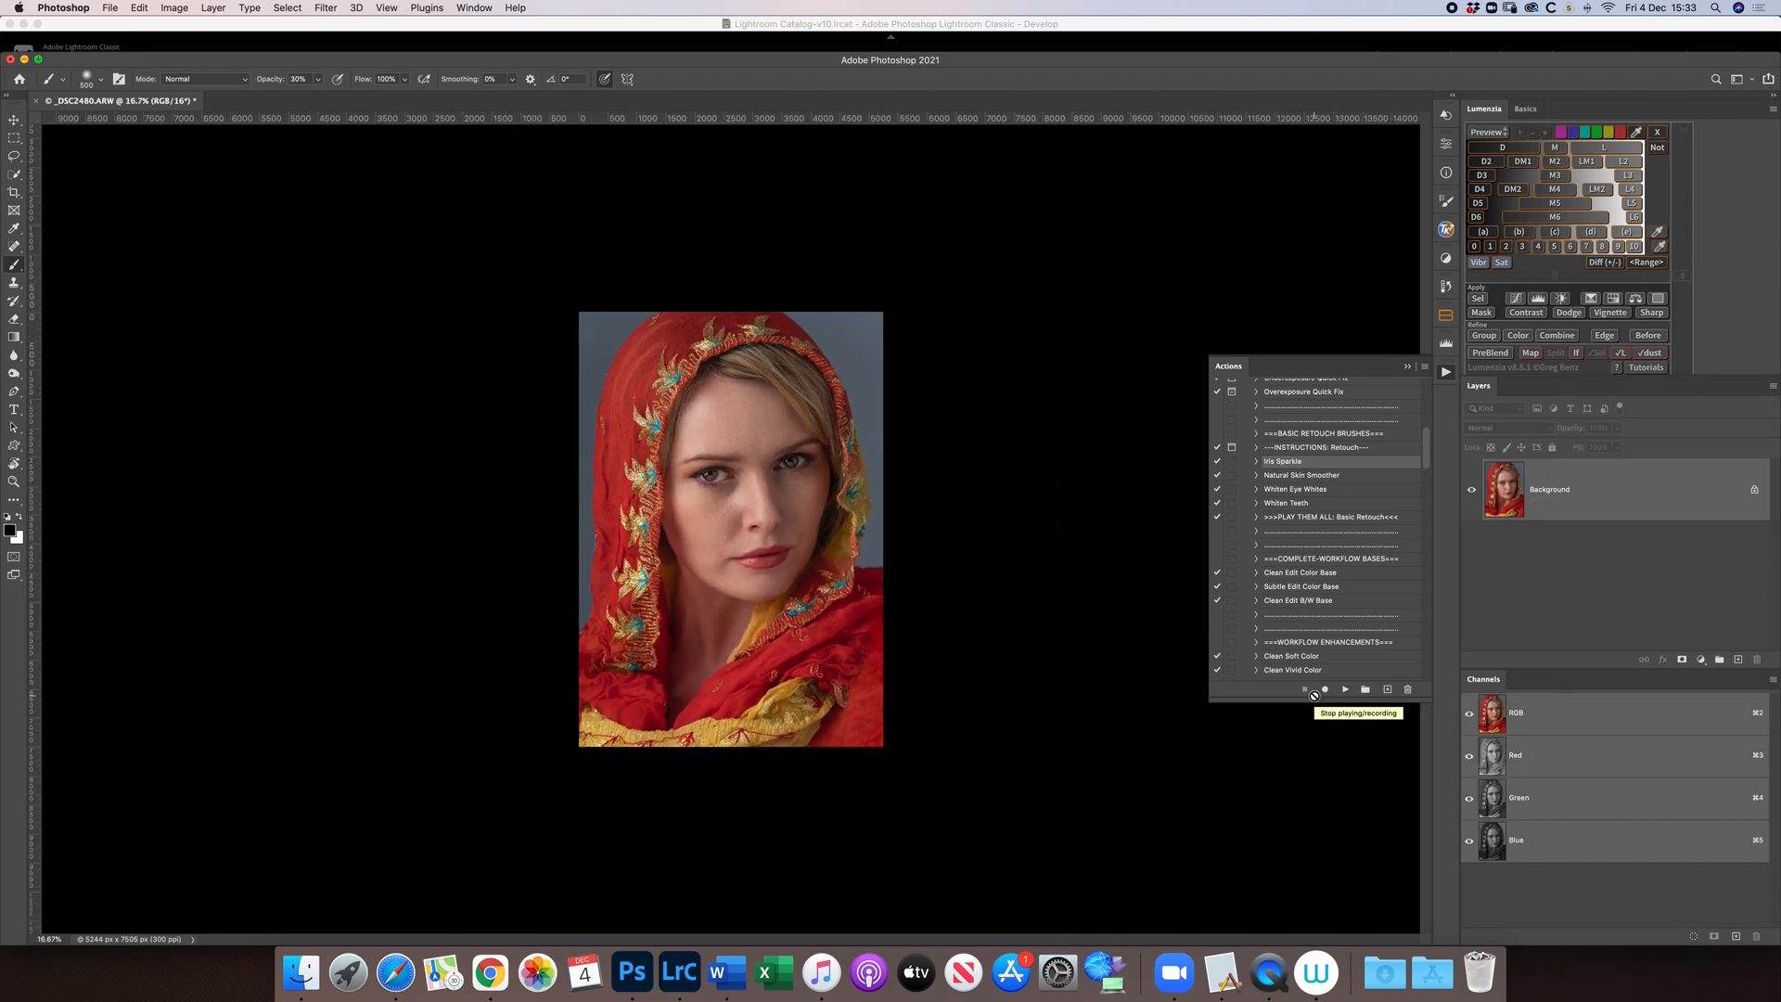
{"action": "left_click", "coordinate": [14, 139]}
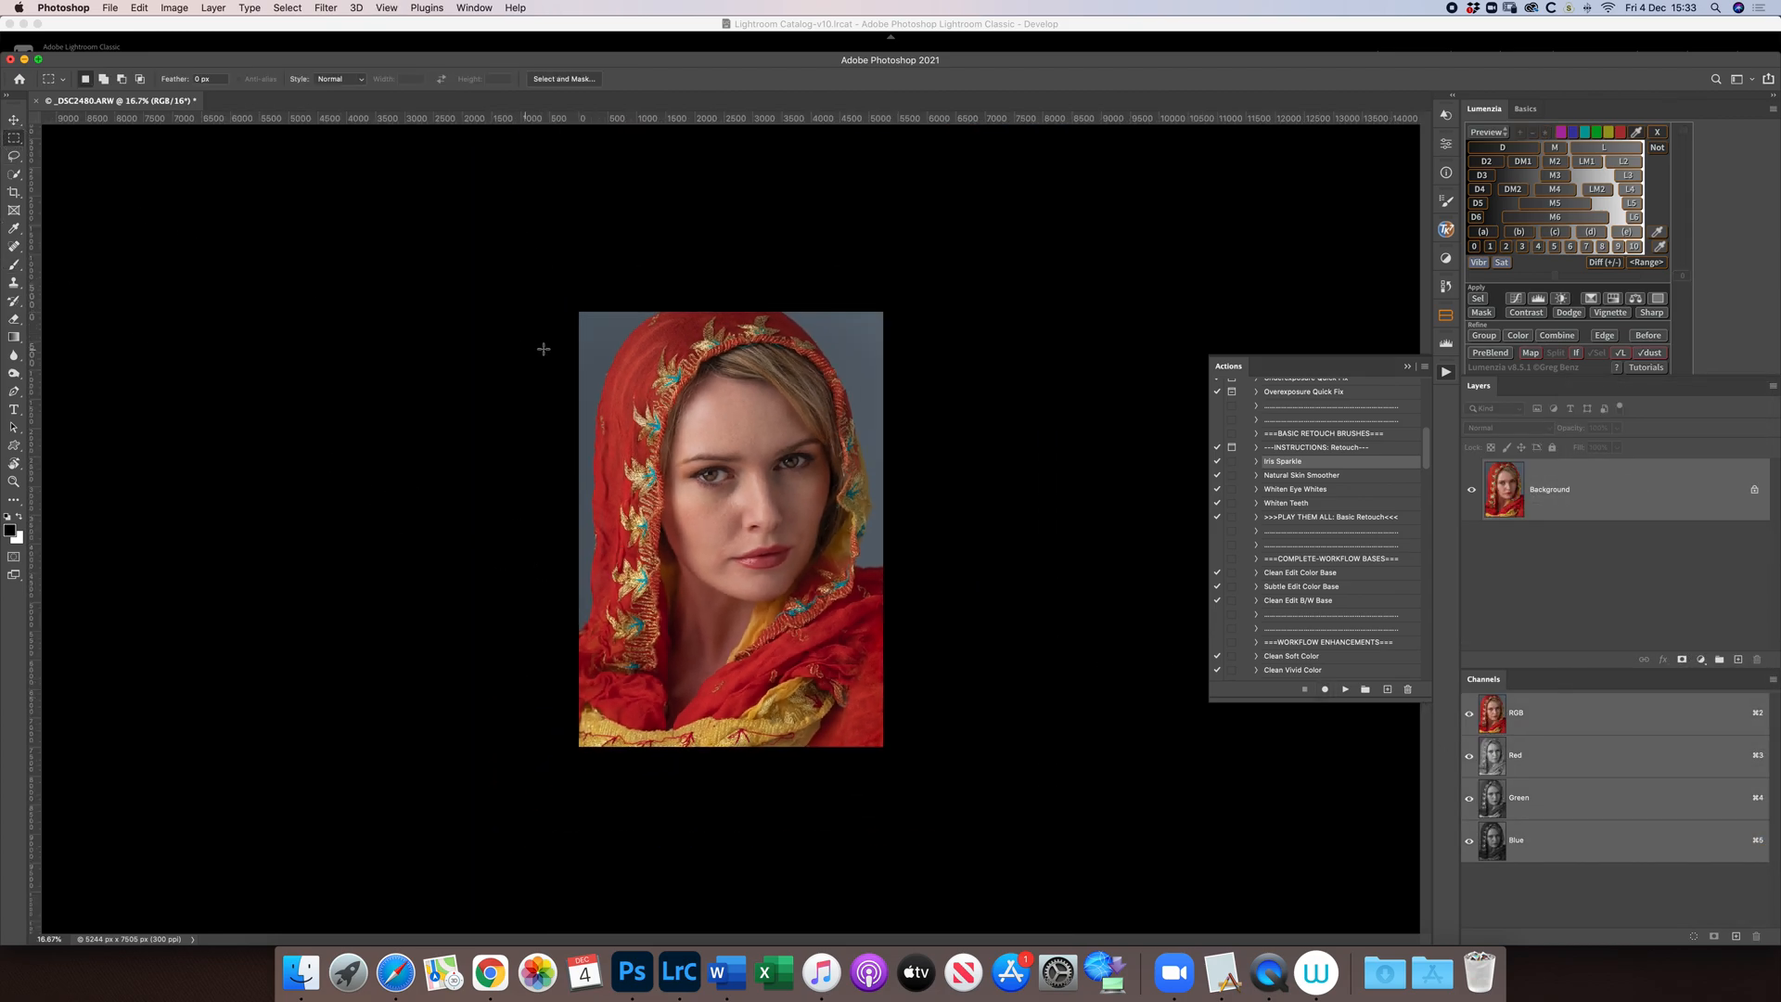
{"action": "left_click_drag", "start_coordinate": [595, 328], "coordinate": [867, 727]}
{"action": "scroll", "coordinate": [1359, 528], "scroll_direction": "down", "scroll_amount": 10}
{"action": "left_click", "coordinate": [1294, 660]}
{"action": "left_click", "coordinate": [1345, 690]}
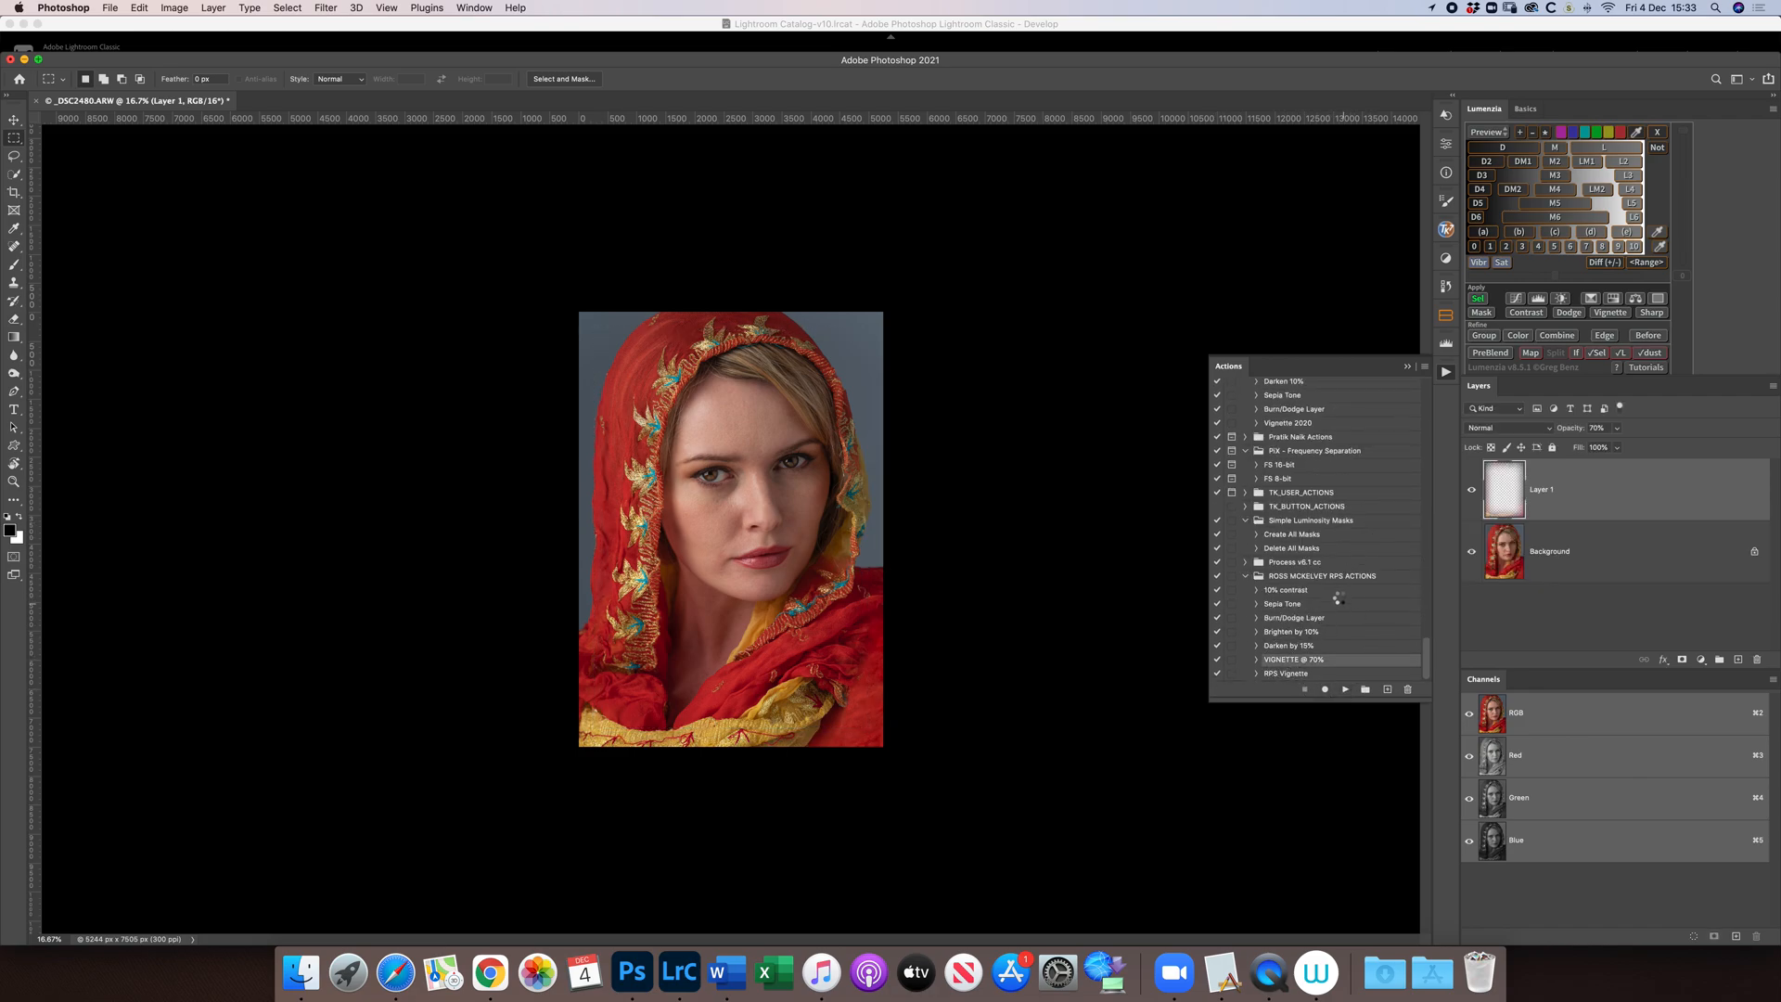
- Check the vignette layer's effect on the portrait and set its blend mode to Multiply
{"action": "left_click", "coordinate": [1472, 489]}
{"action": "left_click", "coordinate": [1472, 490]}
{"action": "left_click", "coordinate": [1472, 490]}
{"action": "left_click", "coordinate": [1472, 490]}
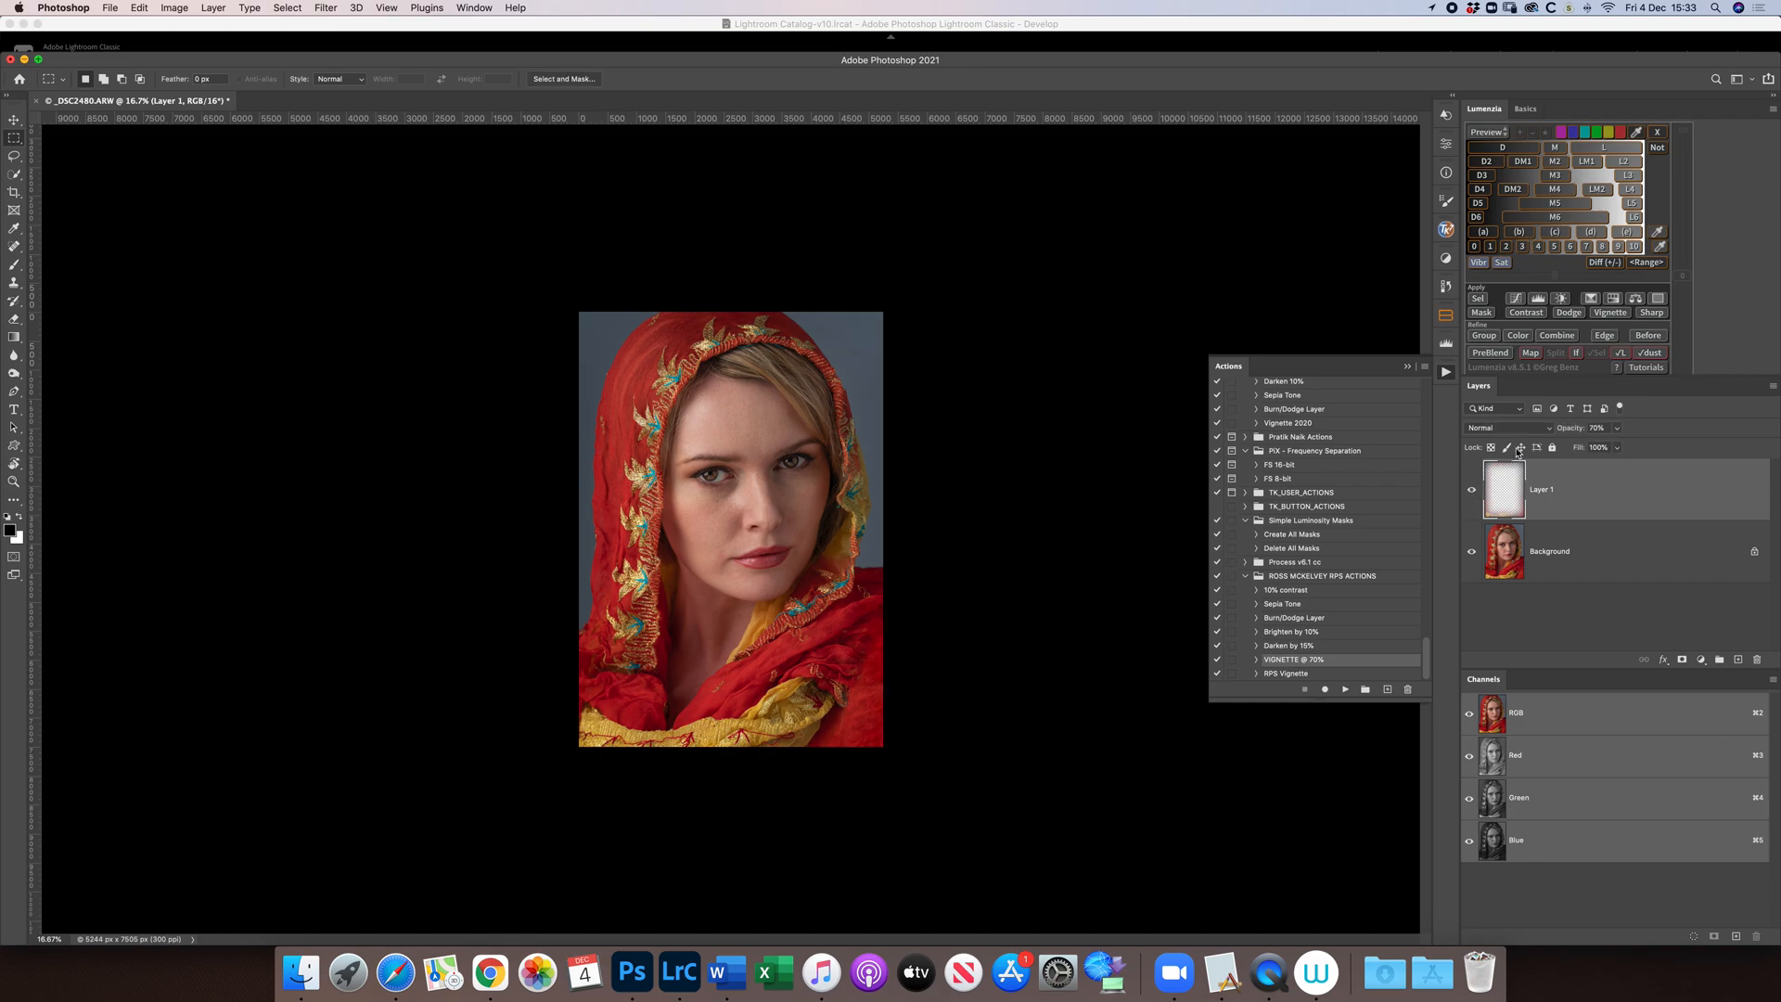
{"action": "left_click", "coordinate": [1505, 428]}
{"action": "left_click", "coordinate": [1512, 465]}
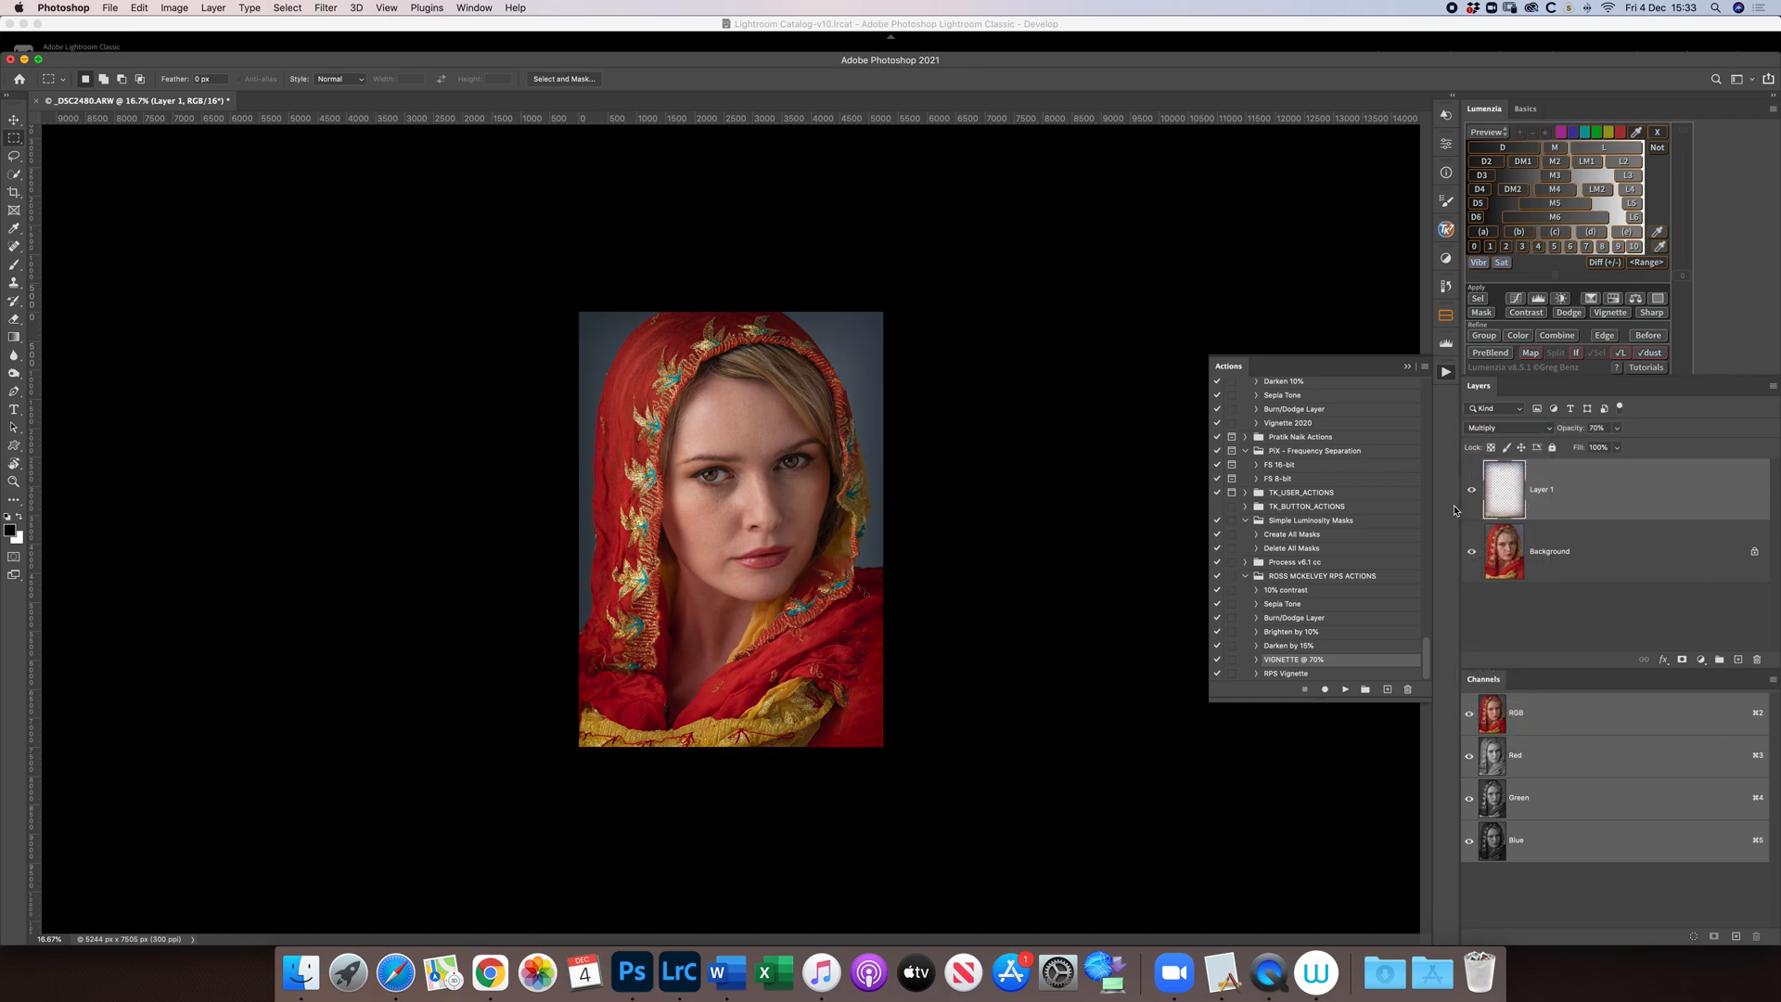
- Compare the portrait with and without the vignette, and set the vignette layer's opacity to 50%
{"action": "left_click", "coordinate": [1471, 490]}
{"action": "left_click", "coordinate": [1472, 491]}
{"action": "left_click", "coordinate": [1471, 492]}
{"action": "left_click", "coordinate": [1471, 492]}
{"action": "left_click", "coordinate": [1472, 491]}
{"action": "left_click", "coordinate": [1472, 492]}
{"action": "key", "text": "v"}
{"action": "key", "text": "5"}
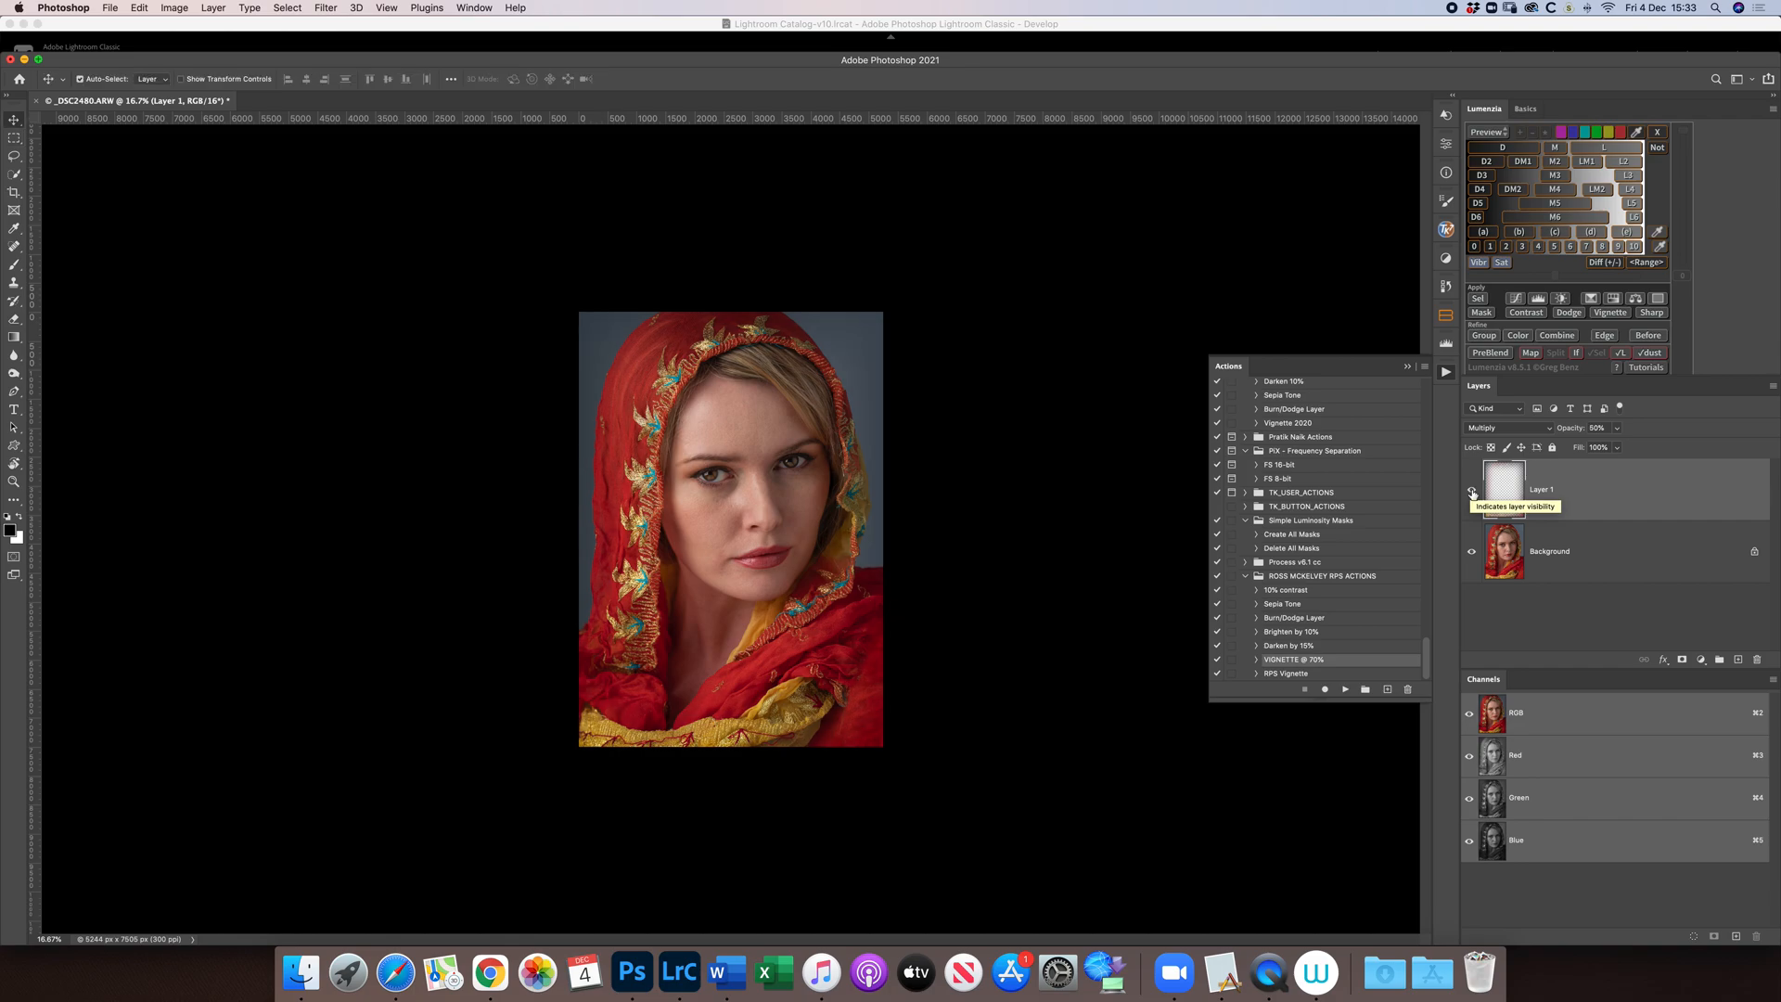
- Check the softened vignette by toggling its visibility, and flatten it into the image
{"action": "left_click", "coordinate": [1472, 493]}
{"action": "left_click", "coordinate": [1472, 493]}
{"action": "left_click", "coordinate": [1473, 493]}
{"action": "left_click", "coordinate": [1472, 492]}
{"action": "left_click", "coordinate": [1773, 386]}
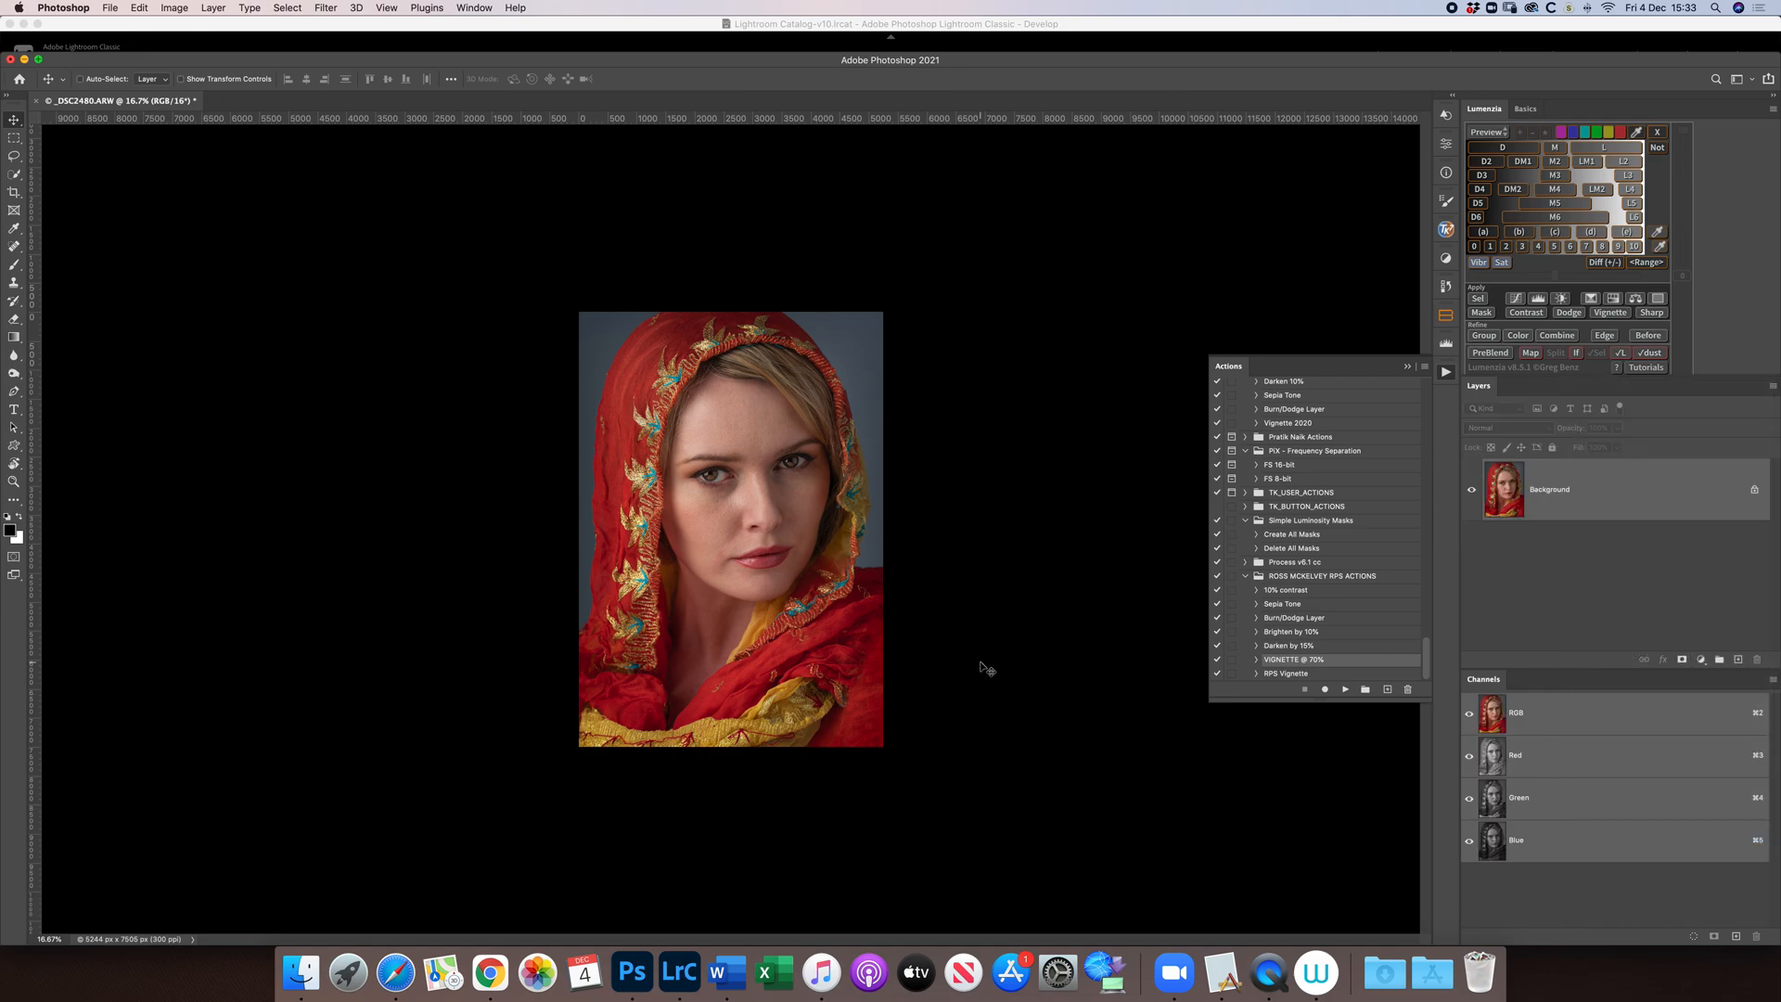
- Lasso the scarf area in the portrait's lower right corner and copy it to a new layer
{"action": "key", "text": "super+equal"}
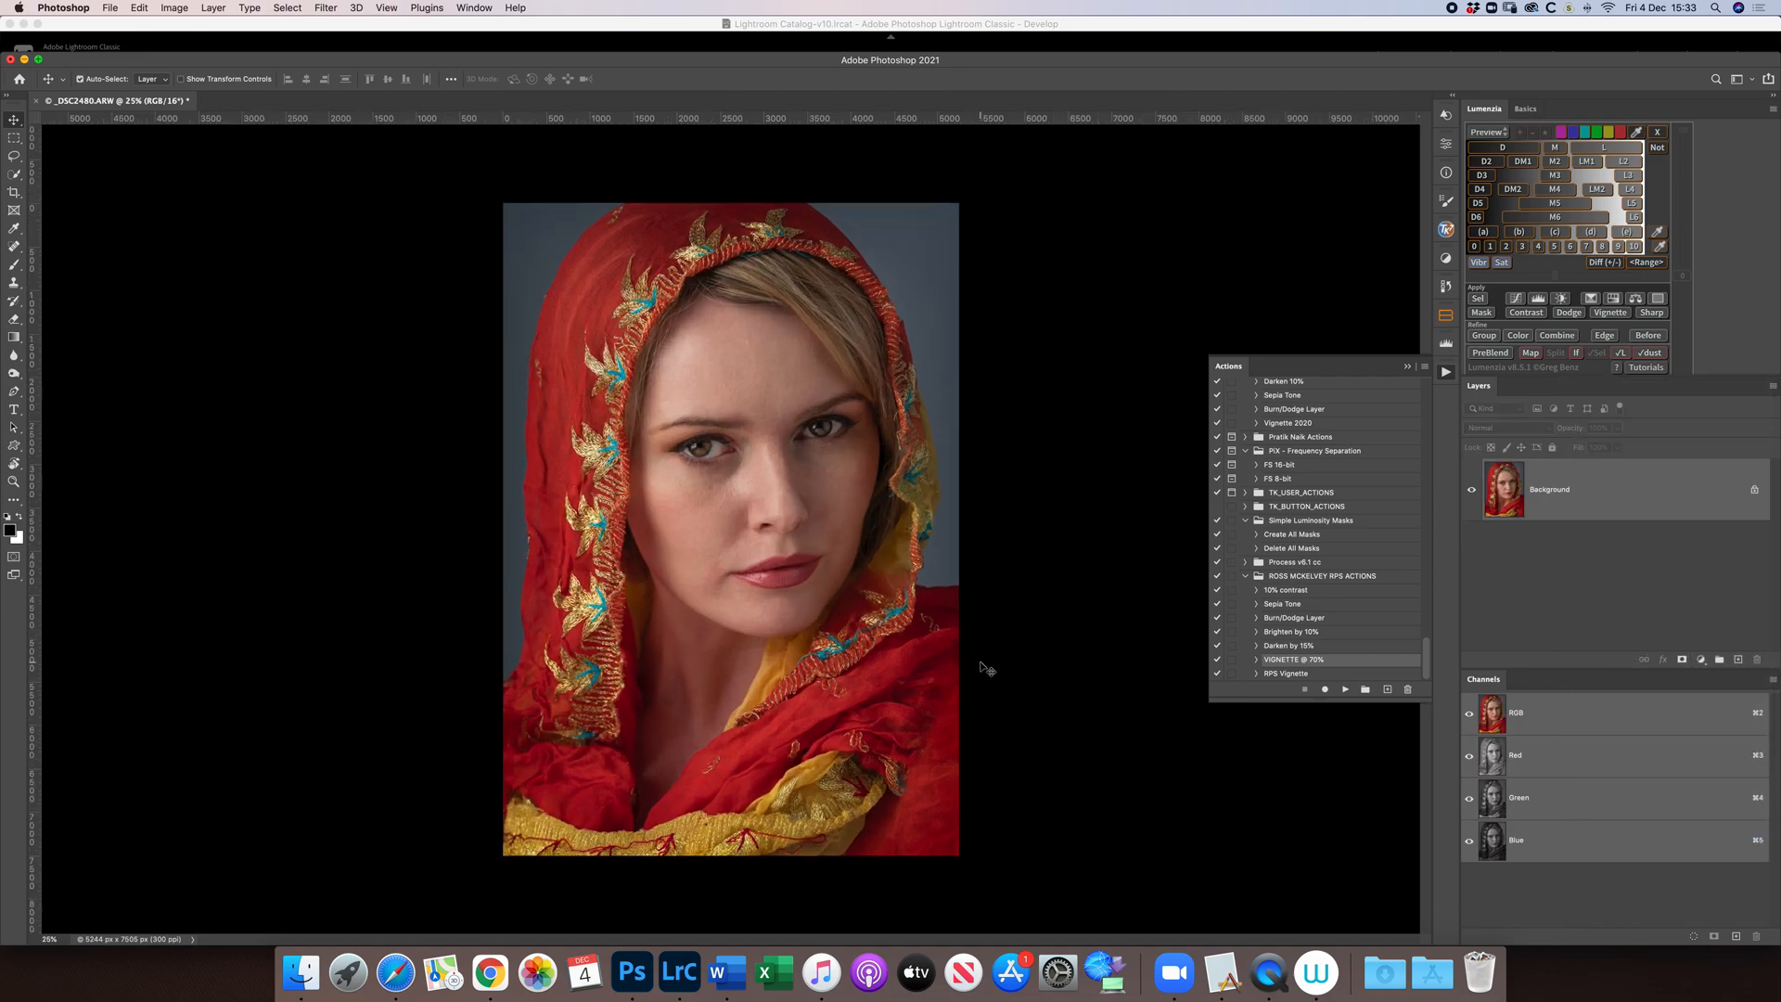
{"action": "left_click", "coordinate": [15, 157]}
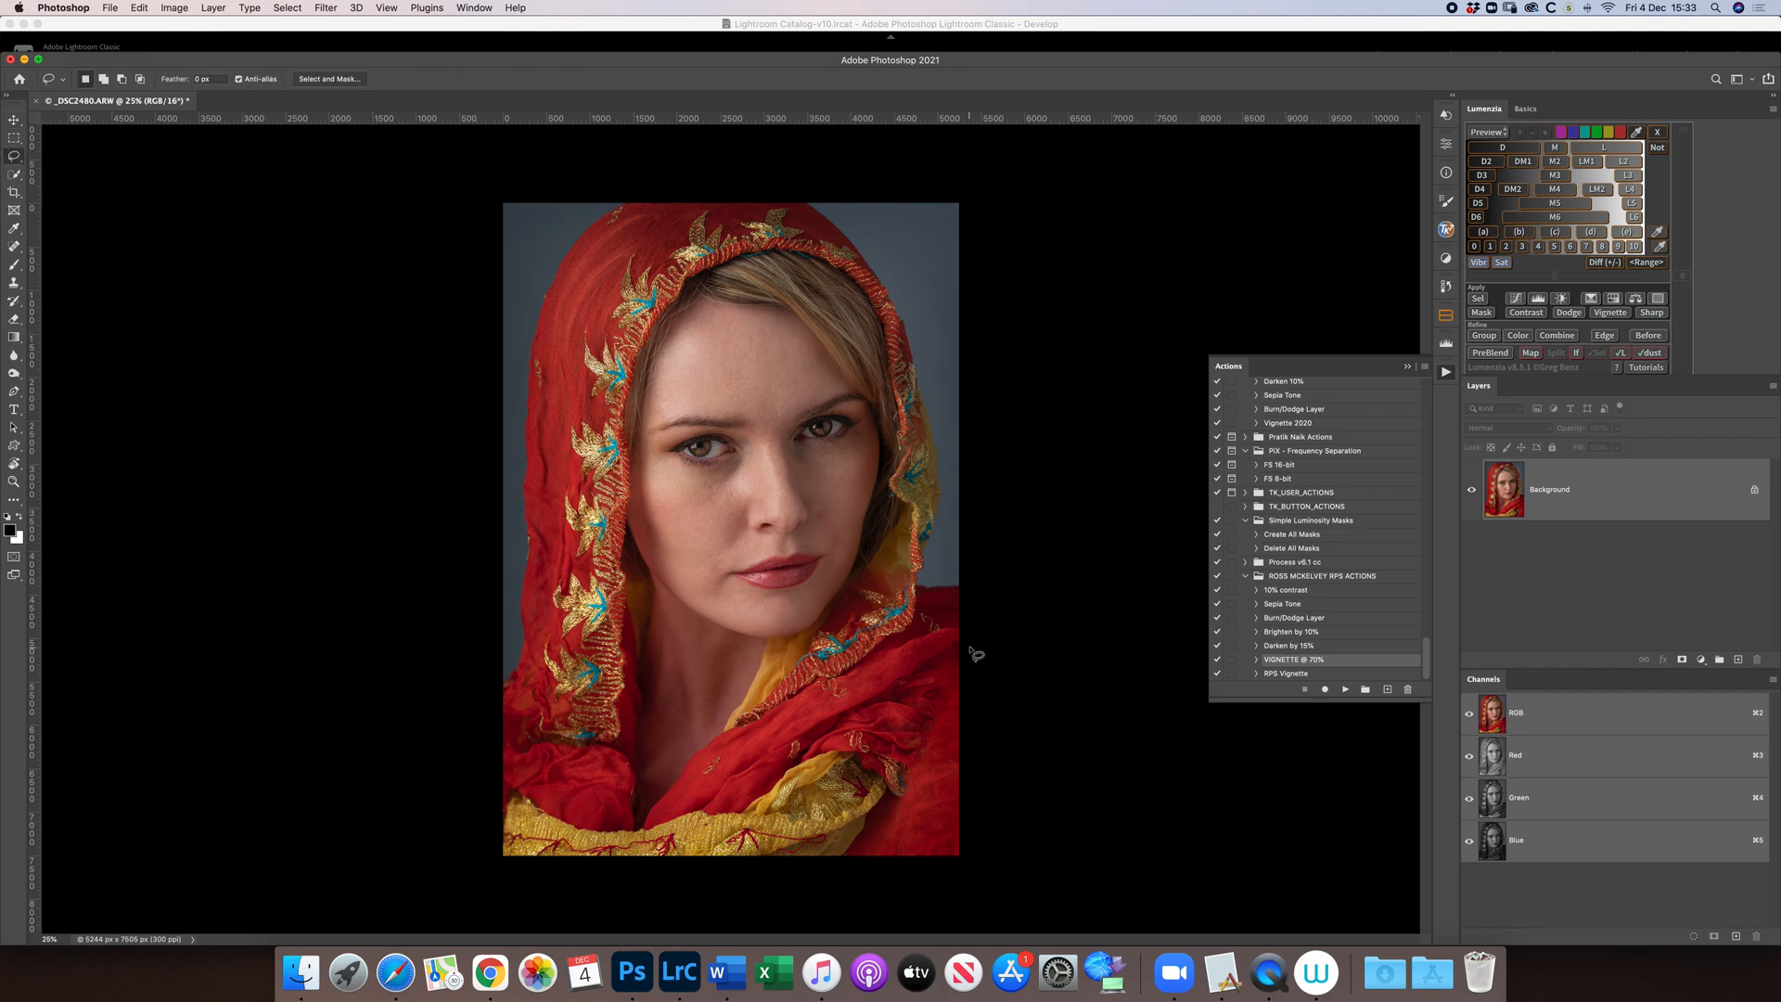
{"action": "mouse_move", "coordinate": [994, 626]}
{"action": "left_mouse_down"}
{"action": "mouse_move", "coordinate": [954, 608]}
{"action": "mouse_move", "coordinate": [894, 654]}
{"action": "mouse_move", "coordinate": [823, 874]}
{"action": "mouse_move", "coordinate": [1037, 878]}
{"action": "mouse_move", "coordinate": [1065, 616]}
{"action": "left_mouse_up"}
{"action": "key", "text": "super+j"}
{"action": "key", "text": "super+t"}
{"action": "right_click", "coordinate": [943, 694]}
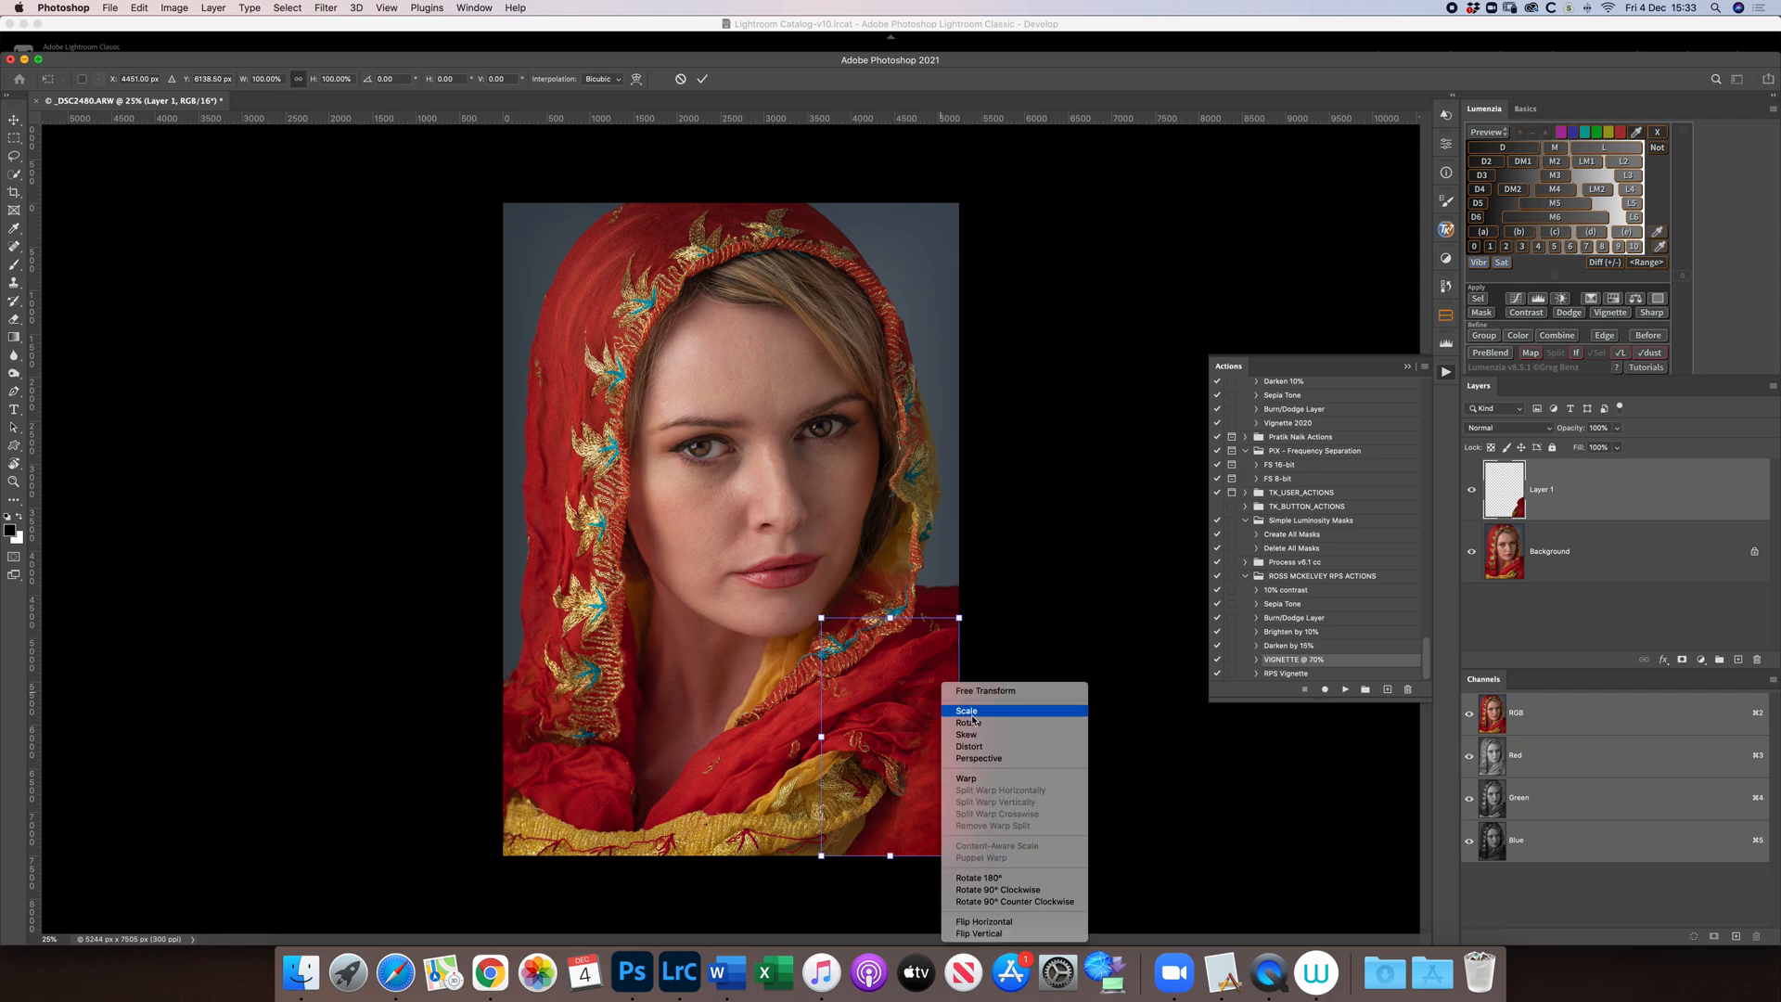
{"action": "left_click", "coordinate": [1029, 782]}
{"action": "left_click_drag", "start_coordinate": [962, 702], "coordinate": [981, 712]}
{"action": "left_click_drag", "start_coordinate": [958, 780], "coordinate": [985, 791]}
{"action": "left_click_drag", "start_coordinate": [960, 856], "coordinate": [965, 858]}
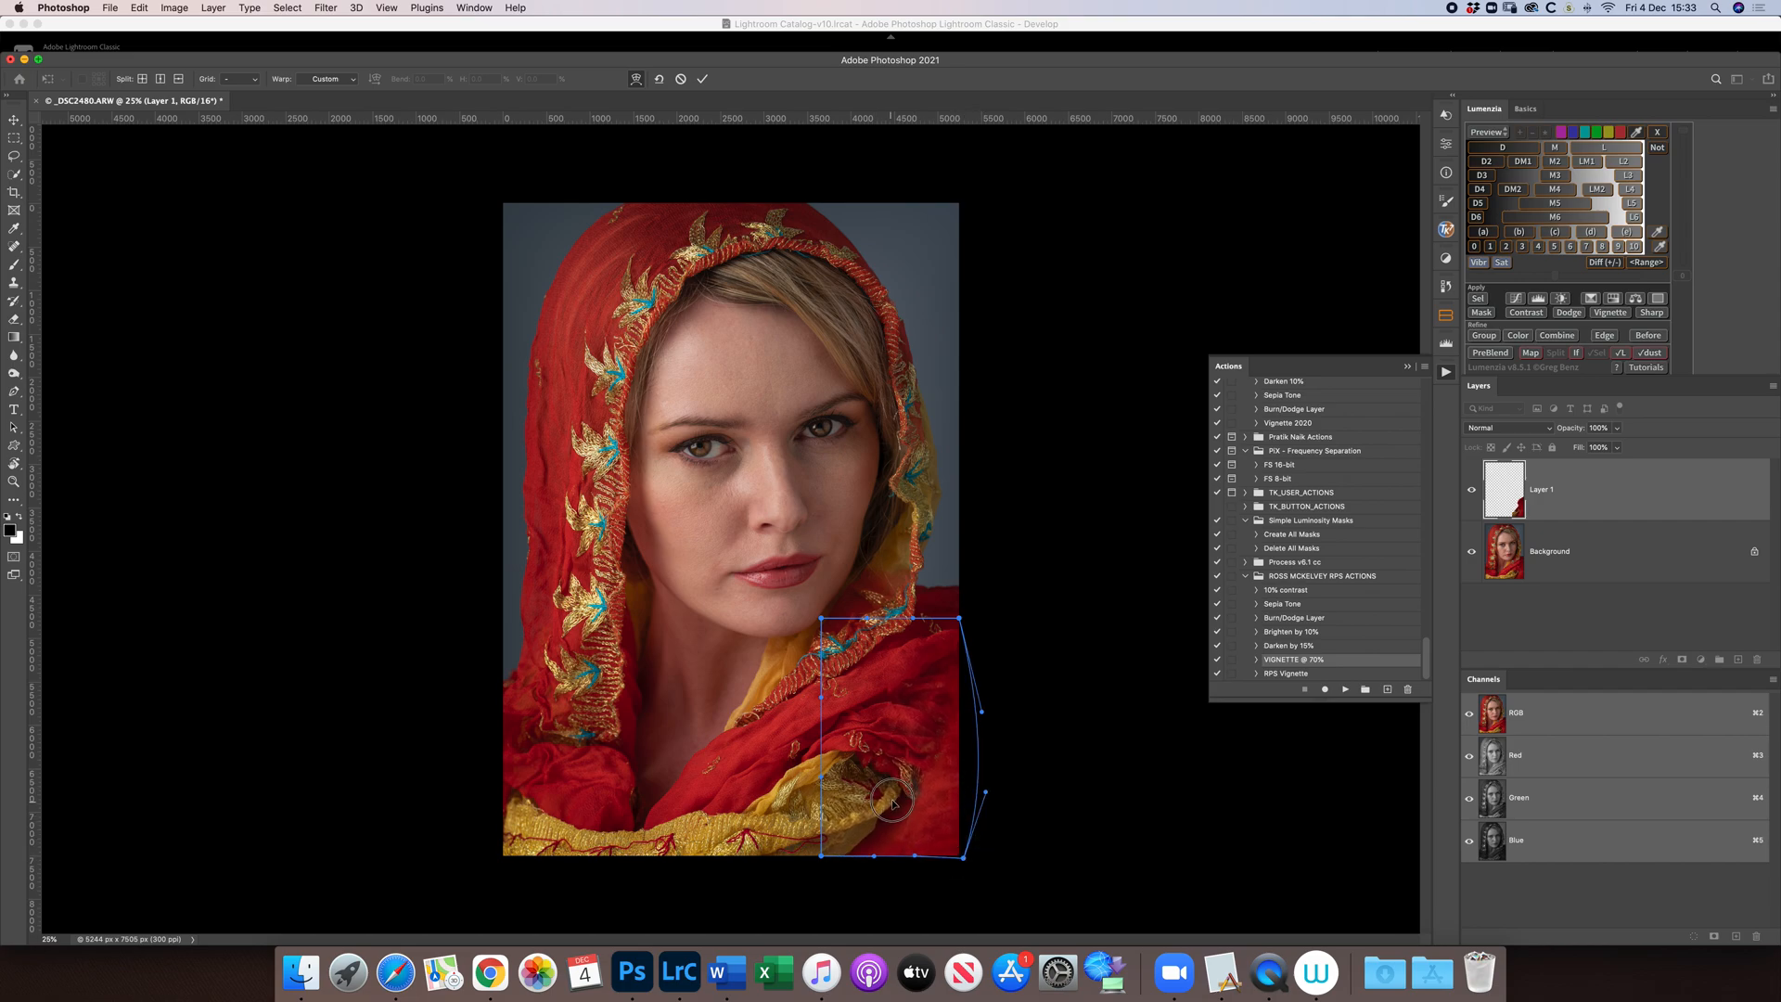
{"action": "left_click_drag", "start_coordinate": [888, 808], "coordinate": [872, 790]}
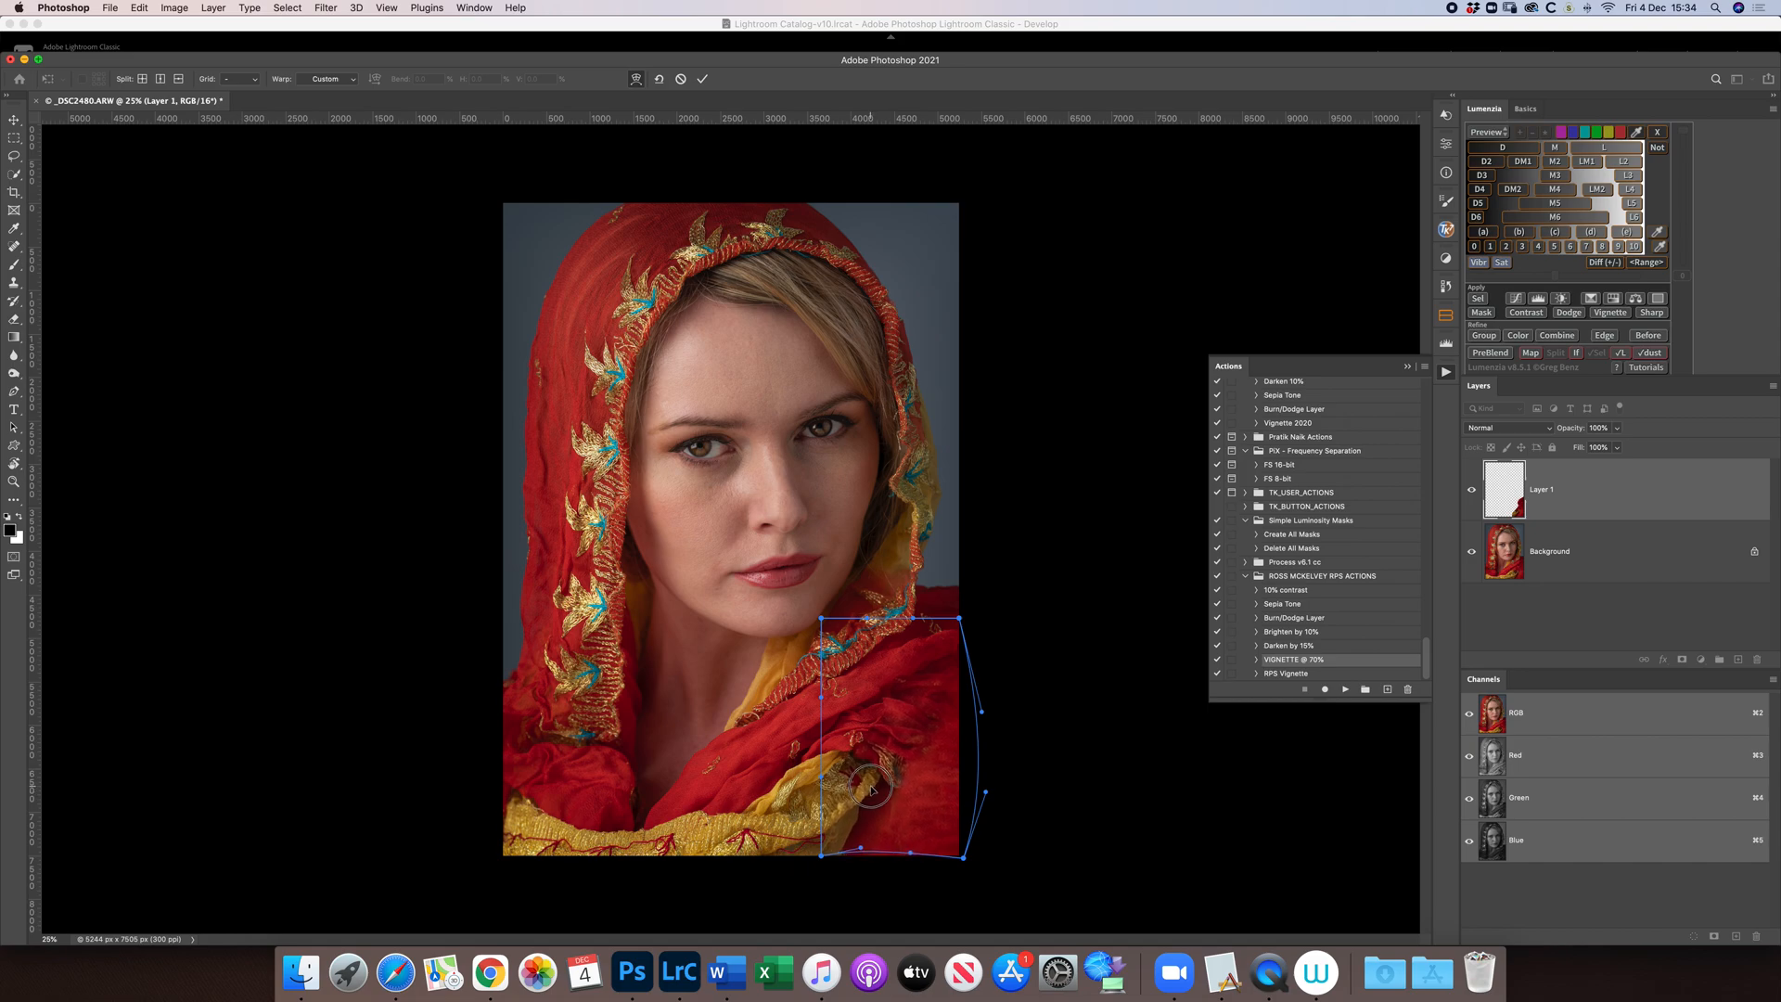
{"action": "left_click", "coordinate": [680, 79]}
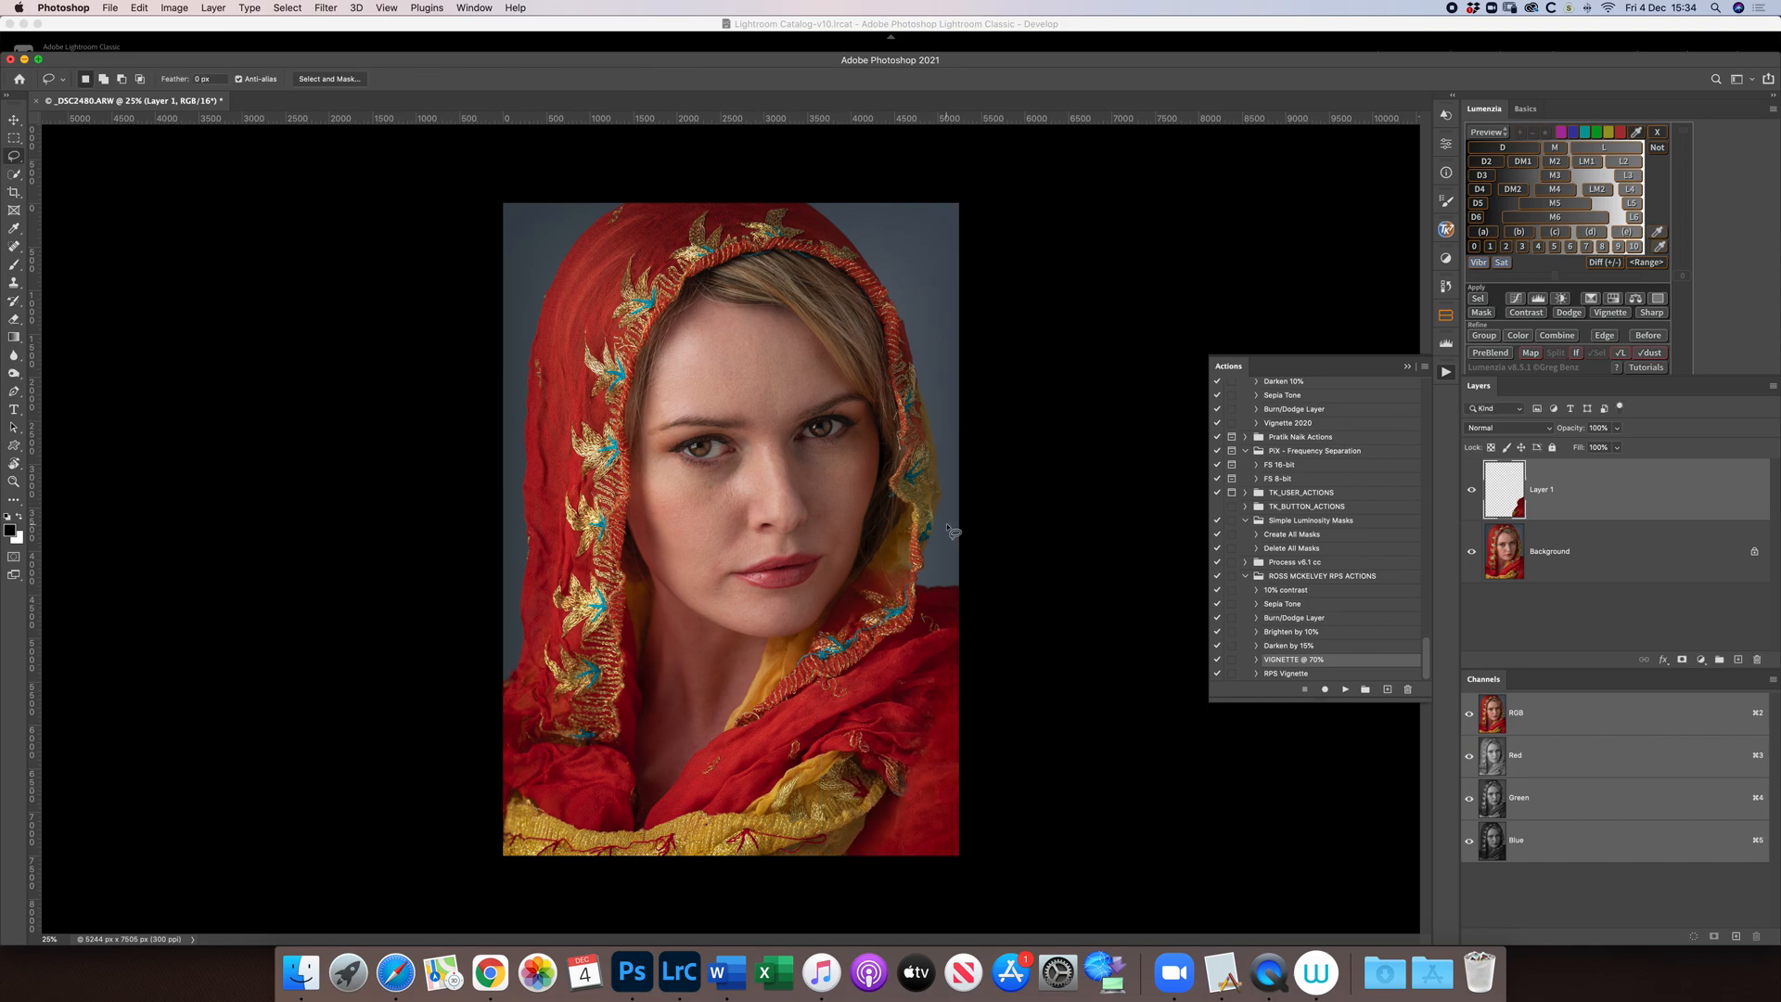
- Warp the copied scarf piece outward past the portrait's right and bottom edges to stretch the fabric into the lower right corner
{"action": "key", "text": "super+t"}
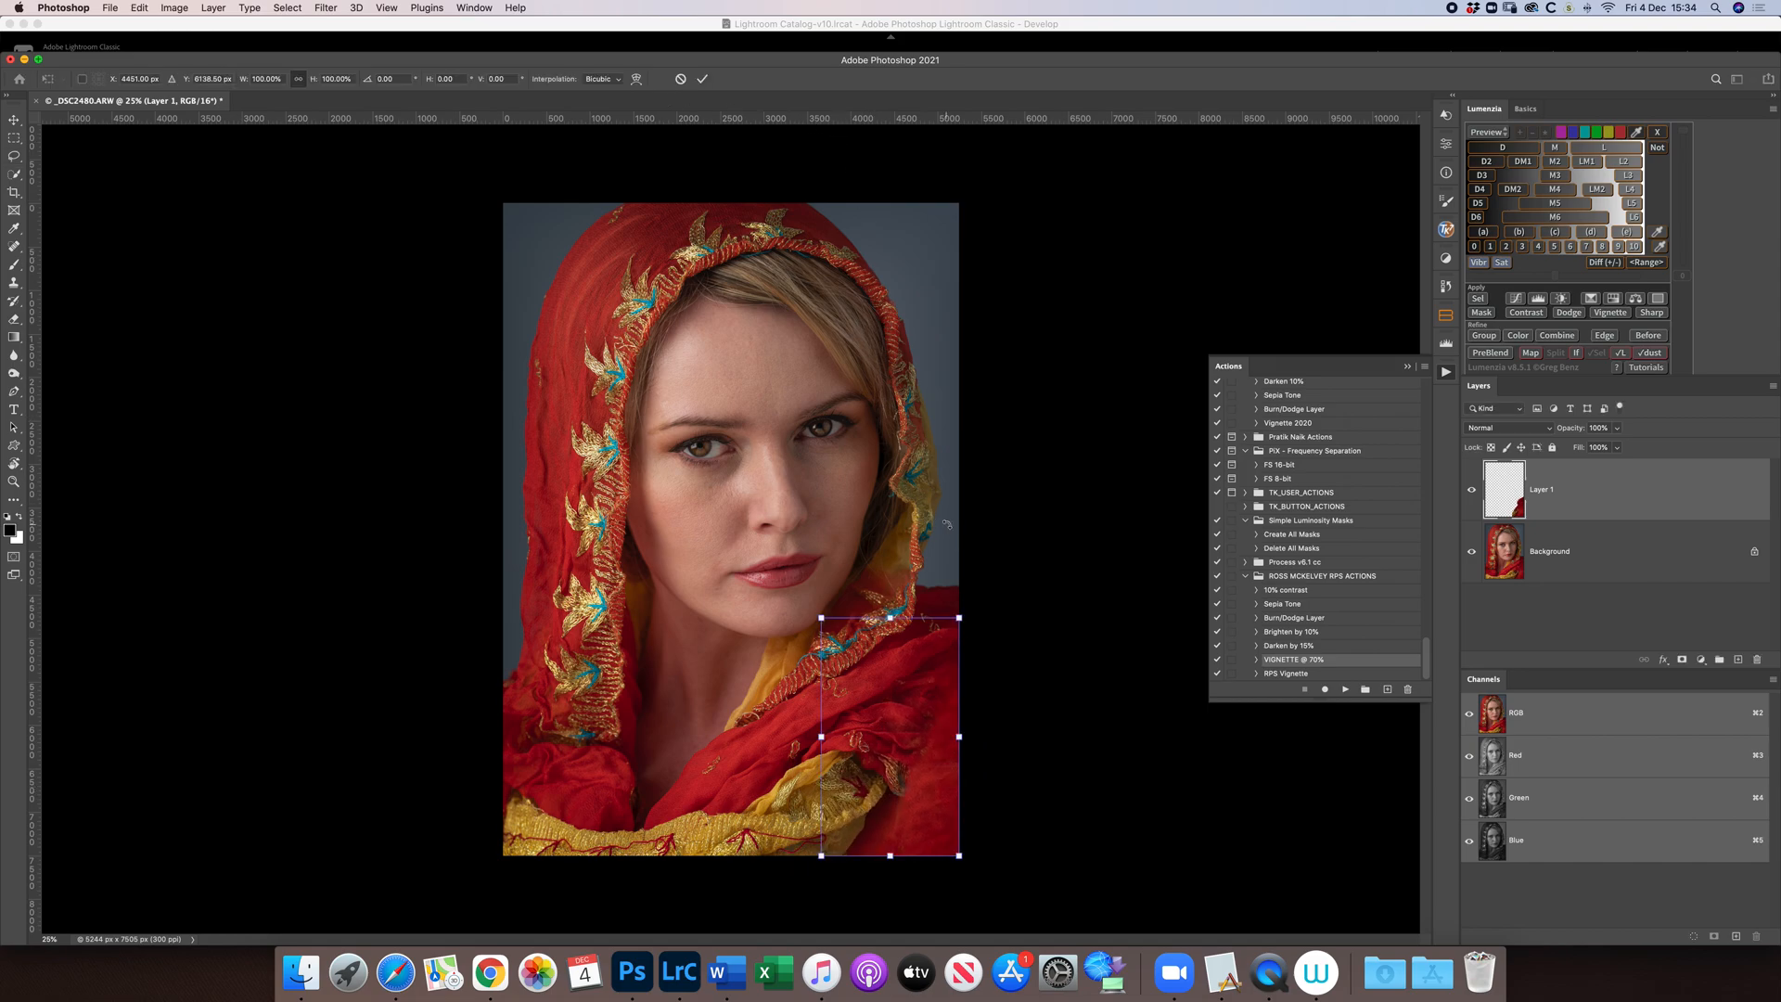
{"action": "right_click", "coordinate": [899, 719]}
{"action": "left_click", "coordinate": [932, 779]}
{"action": "left_click_drag", "start_coordinate": [961, 700], "coordinate": [991, 783]}
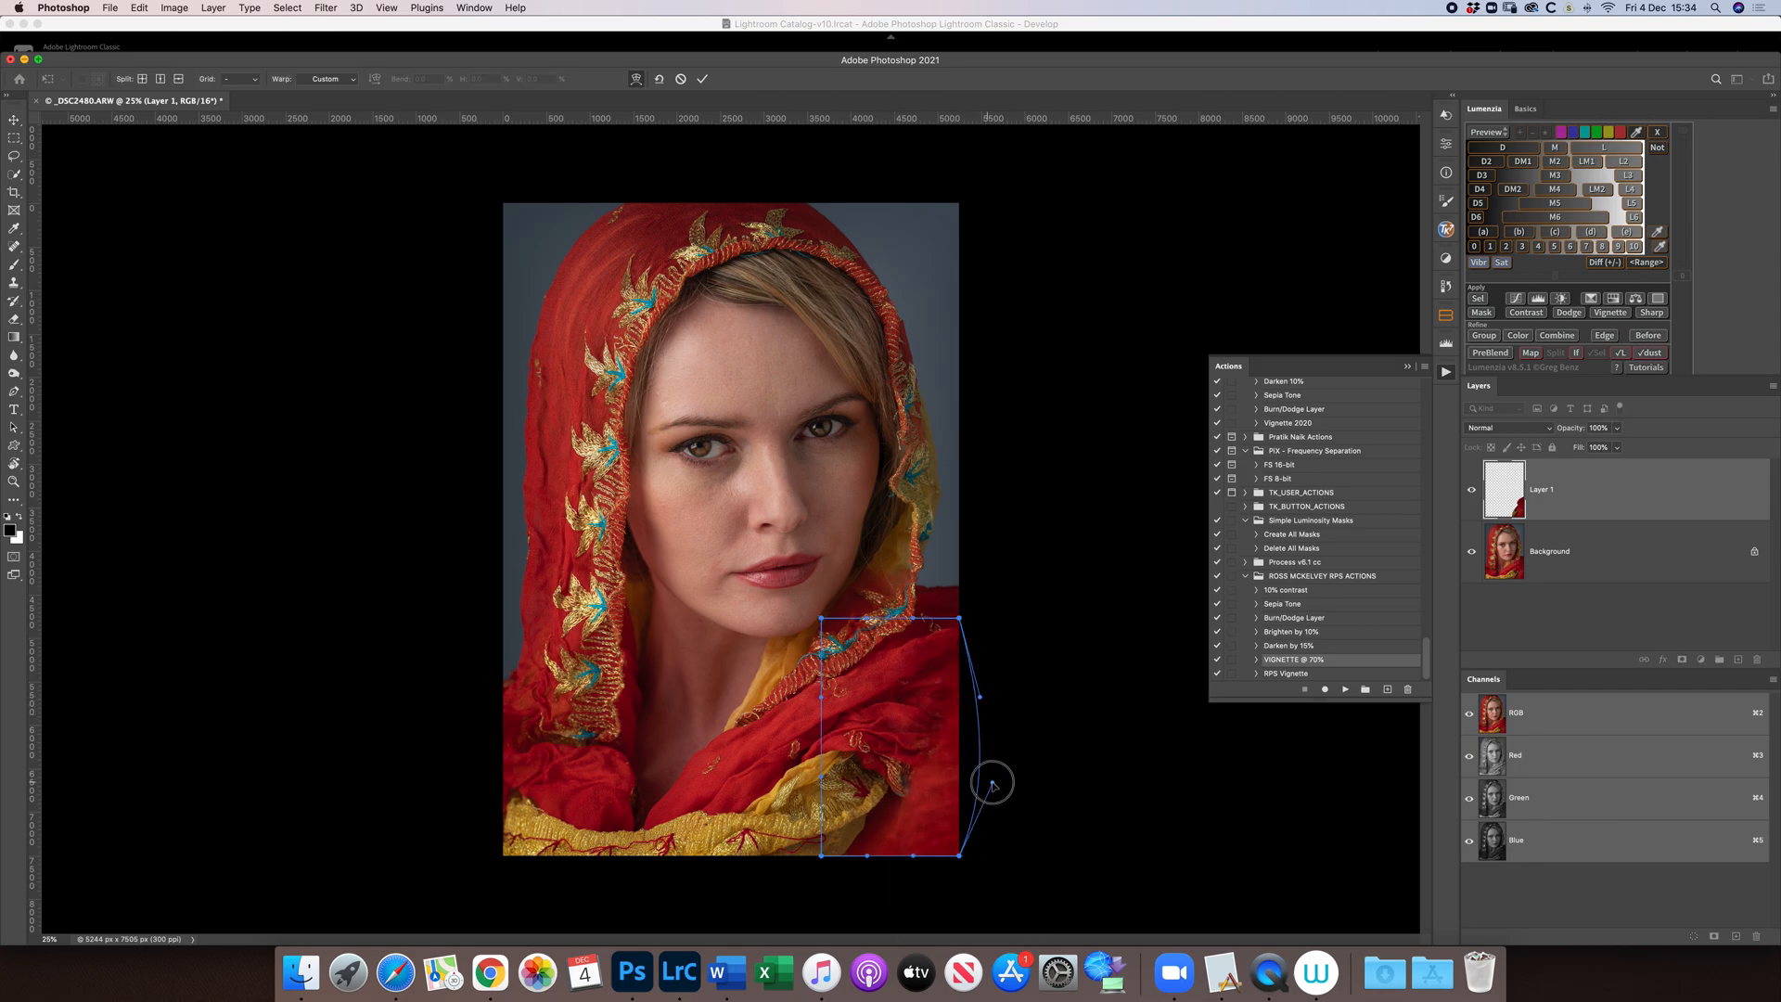
{"action": "left_click_drag", "start_coordinate": [961, 855], "coordinate": [877, 862]}
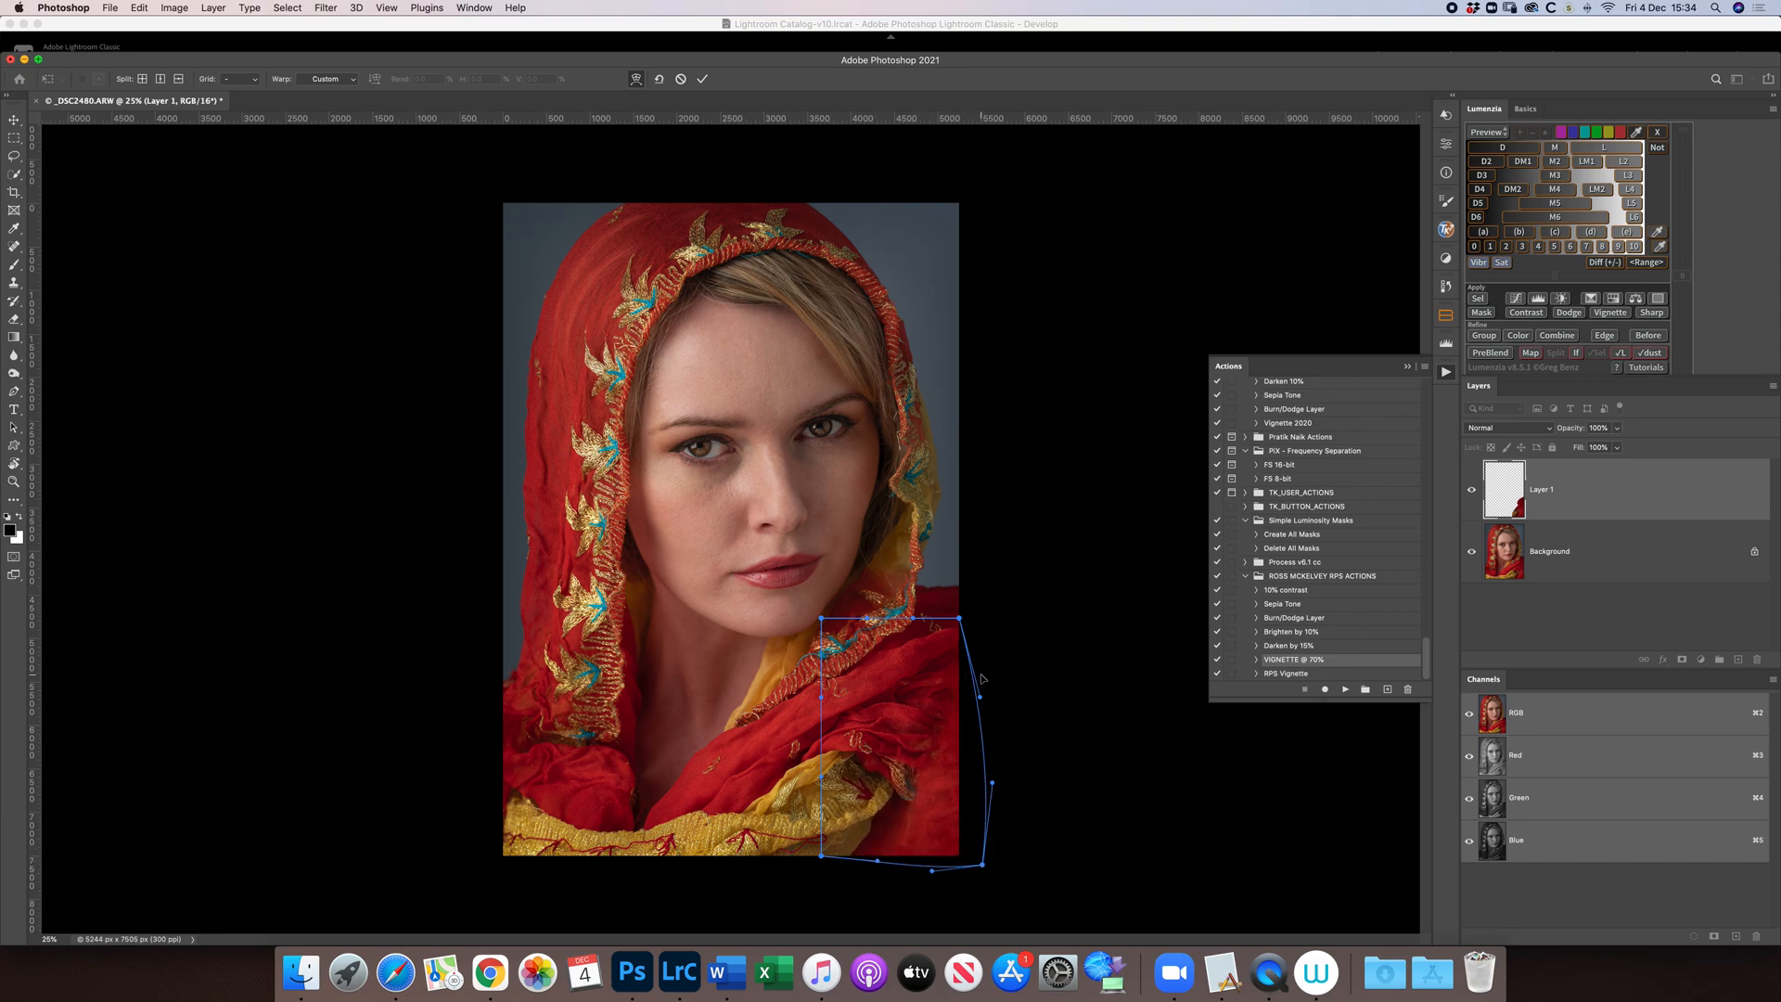
{"action": "left_click_drag", "start_coordinate": [979, 696], "coordinate": [987, 694]}
{"action": "left_click_drag", "start_coordinate": [962, 625], "coordinate": [957, 616]}
{"action": "left_click", "coordinate": [702, 79]}
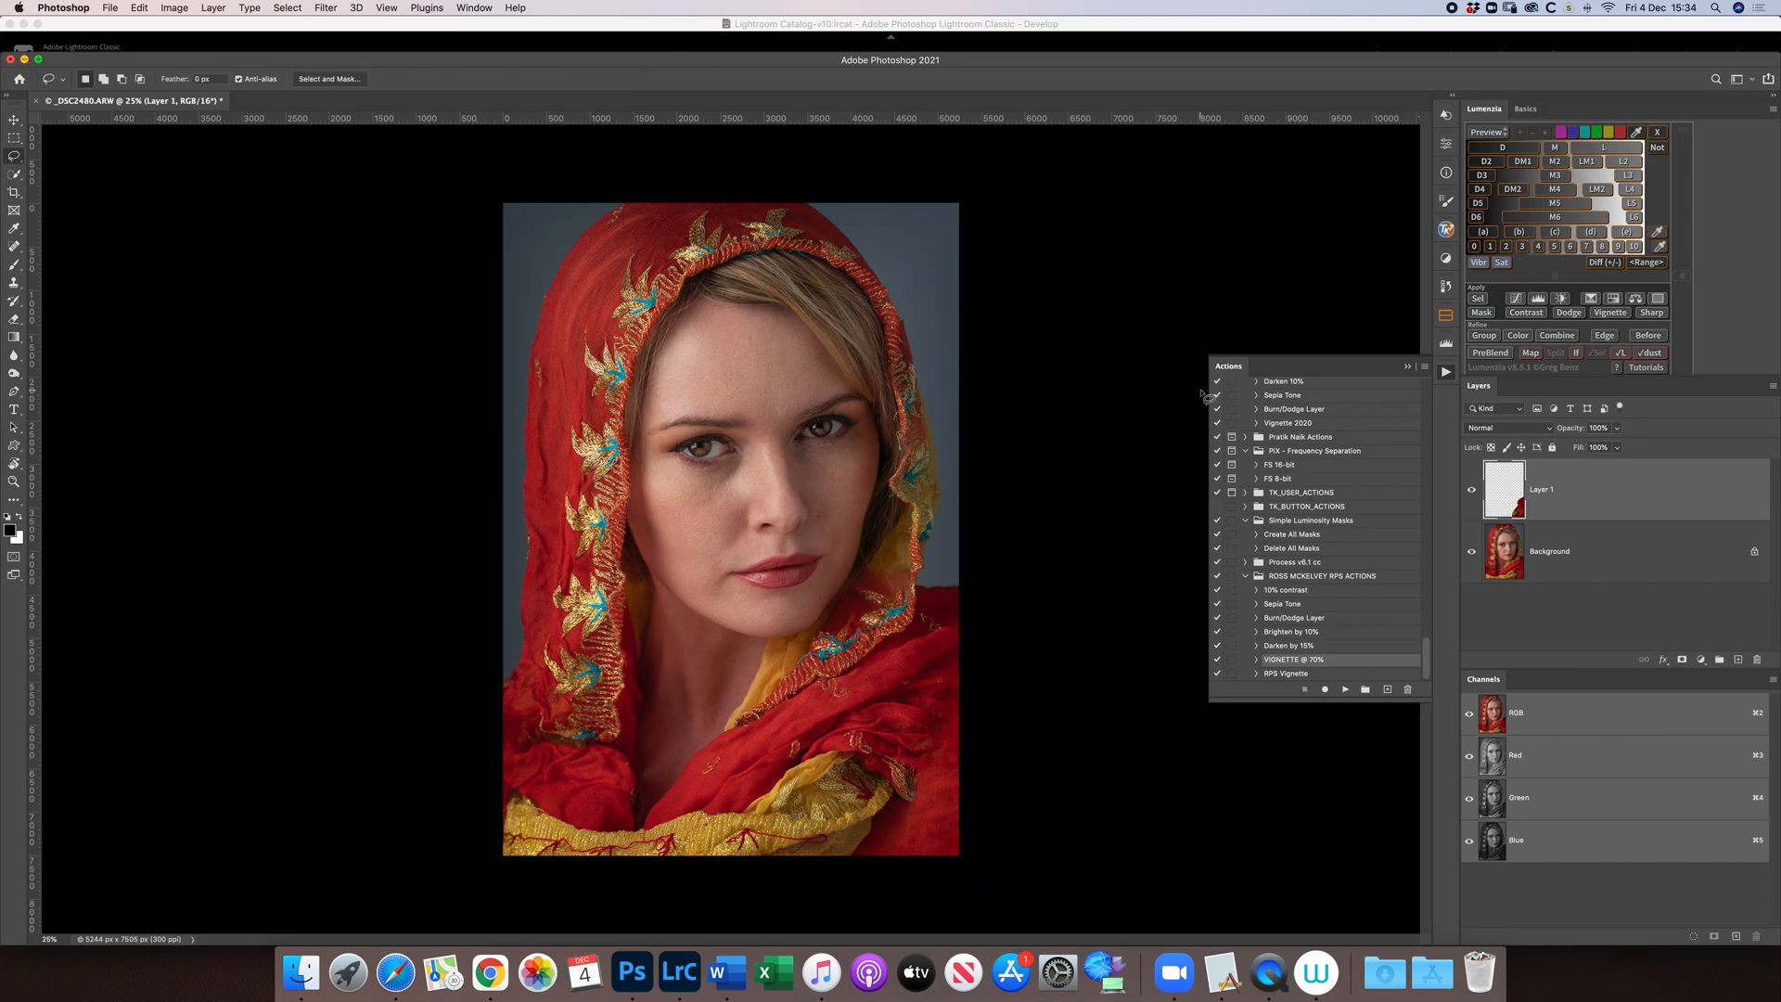
- Check the warped scarf layer by toggling its visibility, and flatten it into the image
{"action": "left_click", "coordinate": [1471, 489]}
{"action": "left_click", "coordinate": [1773, 386]}
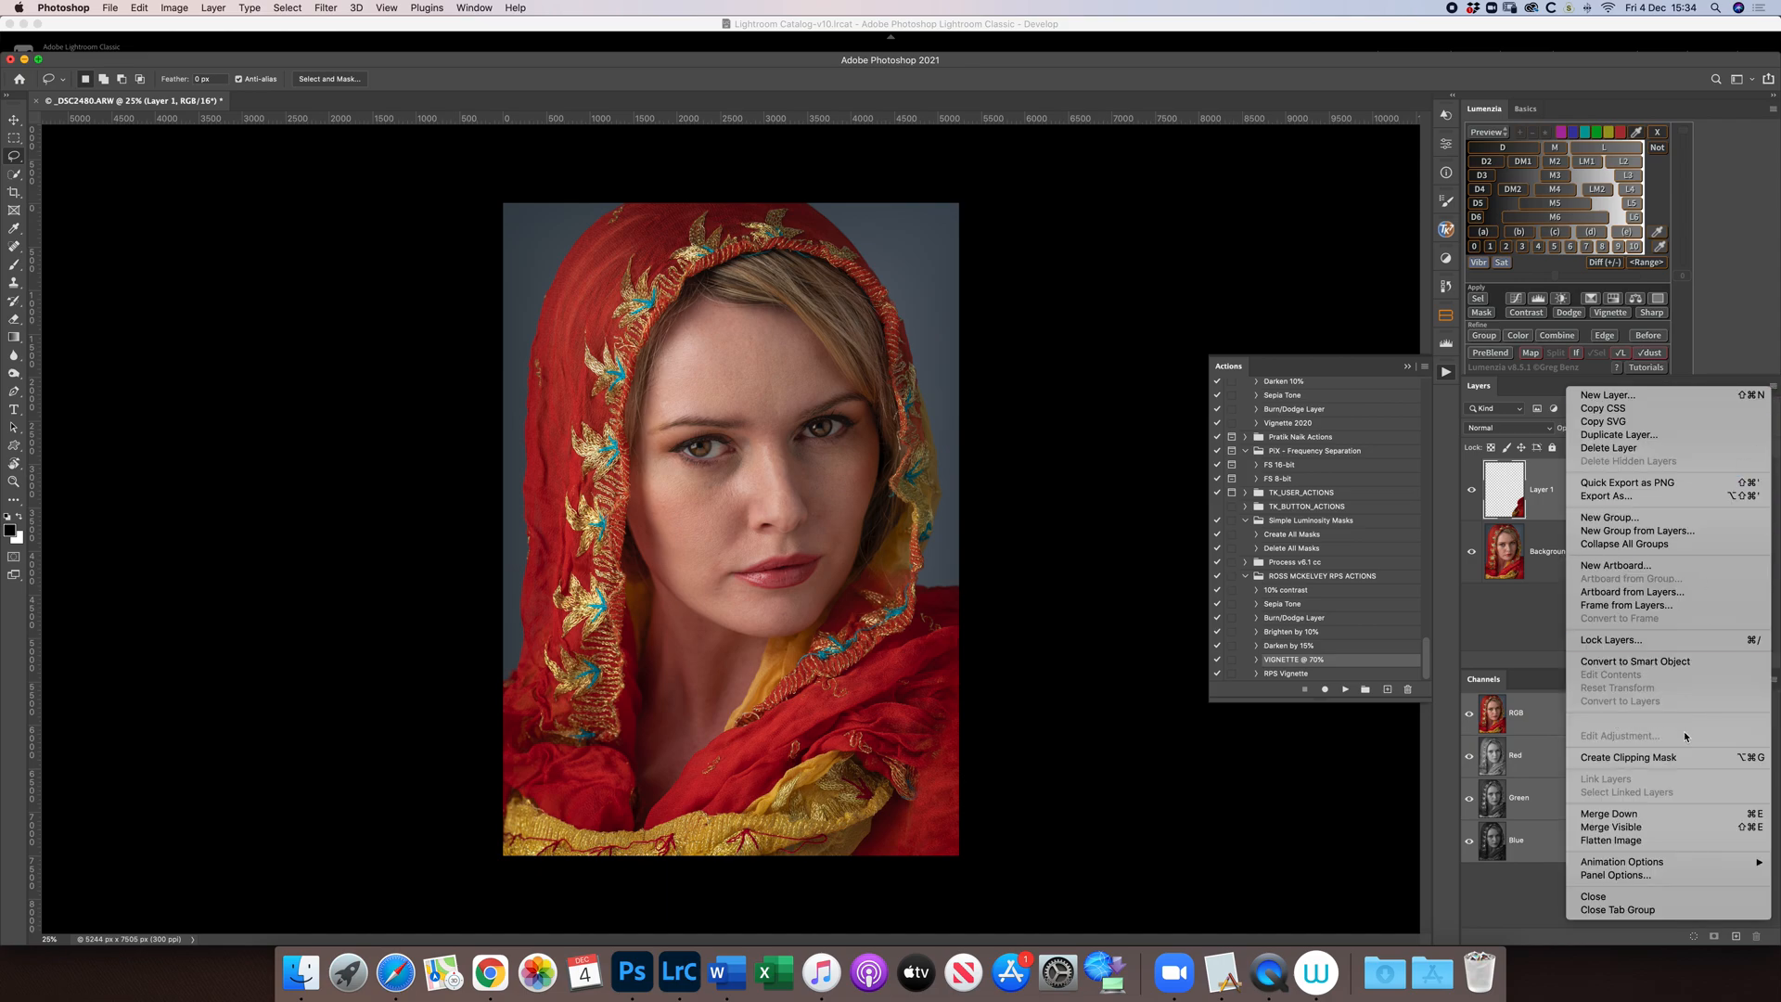
{"action": "left_click", "coordinate": [1683, 832]}
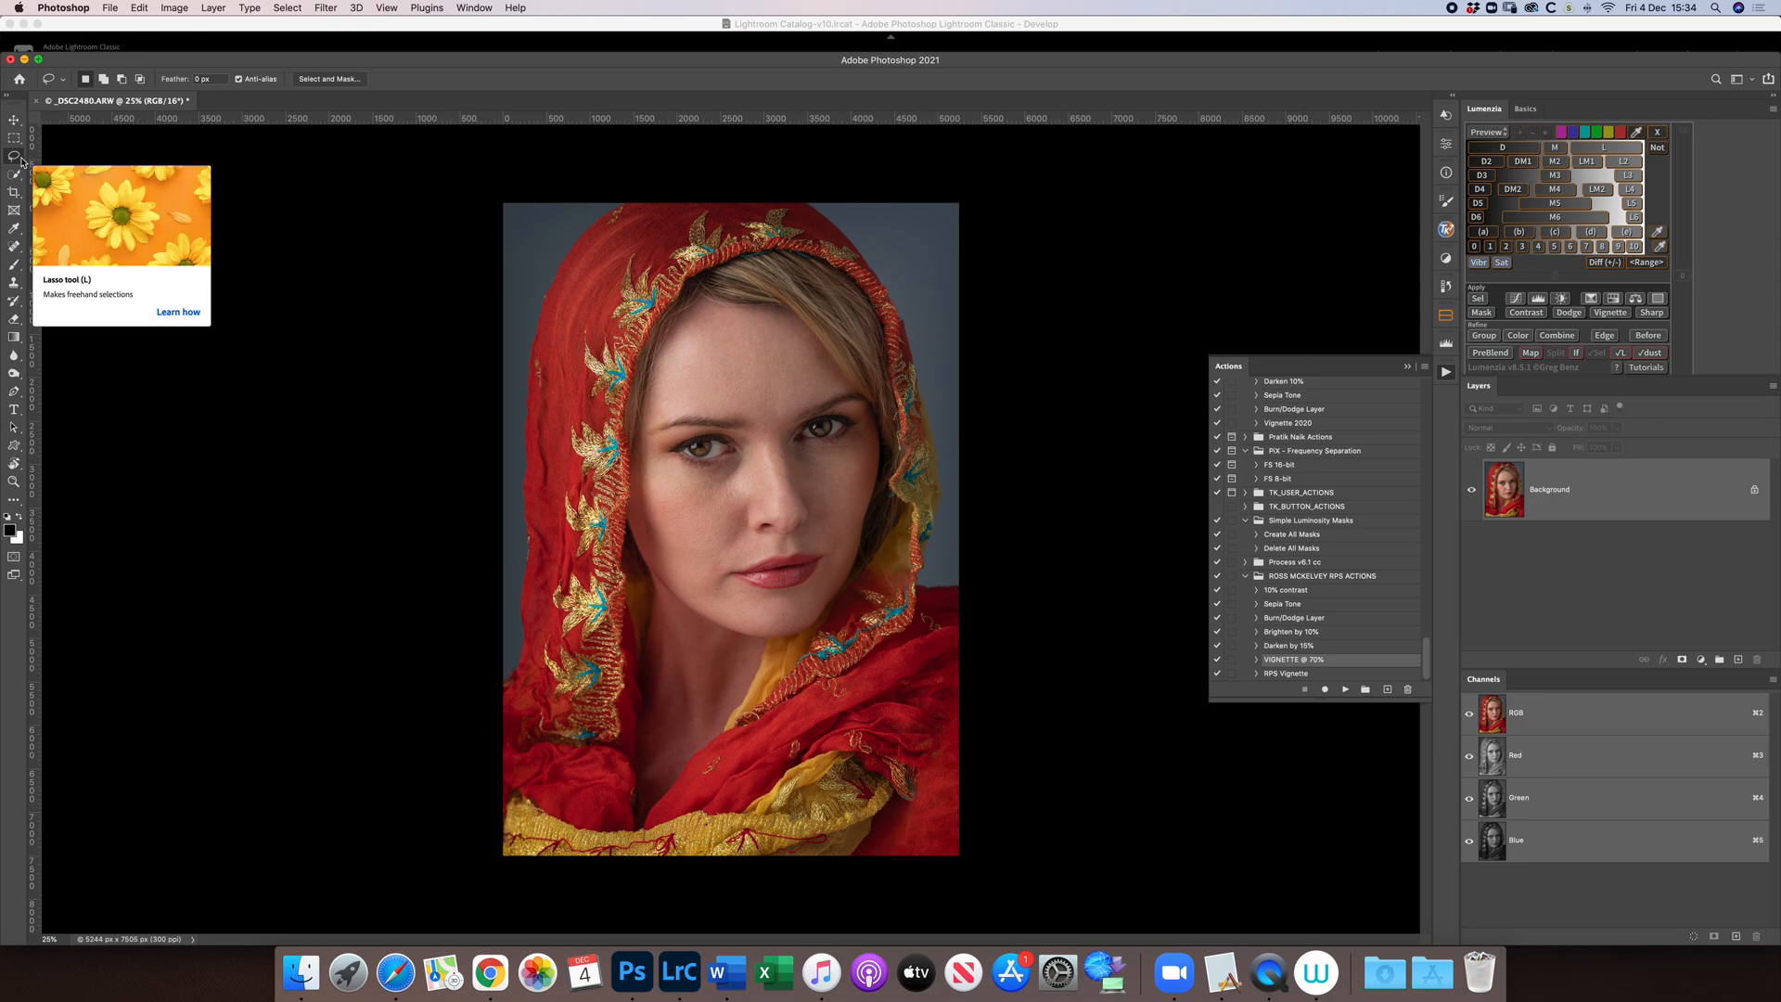
- Draw an elliptical selection that leaves out the portrait's lower right corner, and run the VIGNETTE @ 70% action
{"action": "key", "text": "super+minus"}
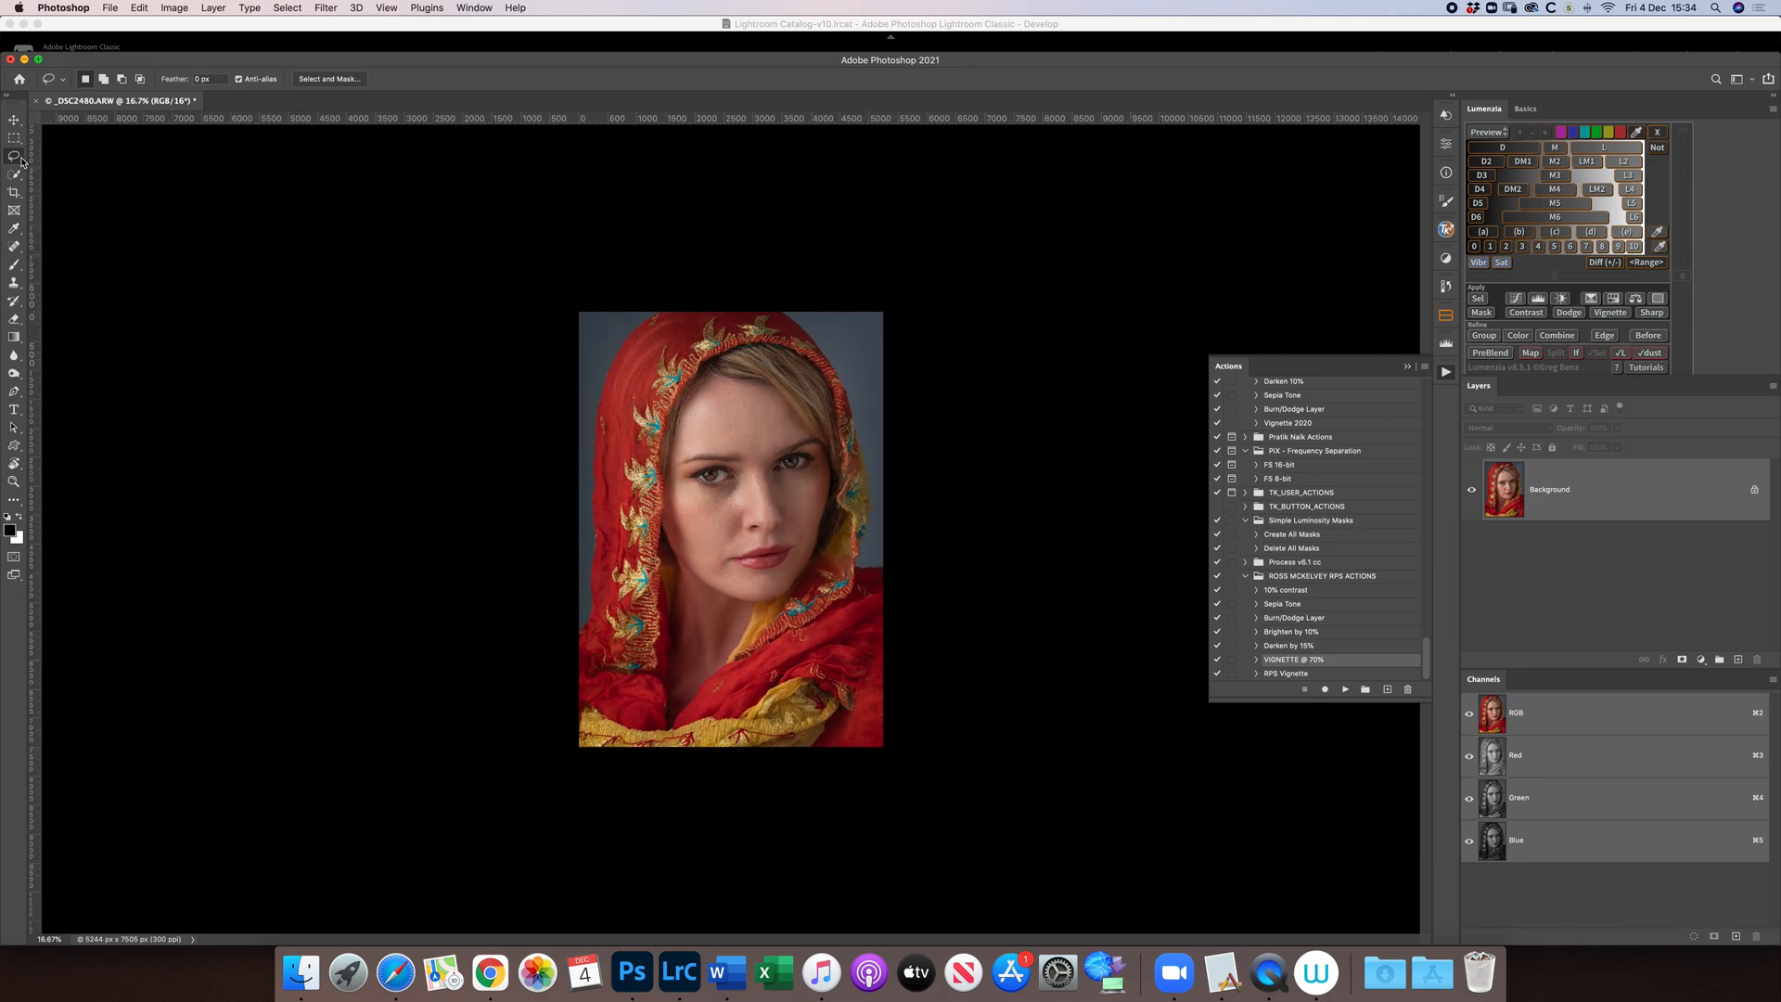
{"action": "left_click", "coordinate": [13, 142]}
{"action": "left_click", "coordinate": [92, 150]}
{"action": "left_click_drag", "start_coordinate": [434, 203], "coordinate": [915, 790]}
{"action": "left_click_drag", "start_coordinate": [797, 512], "coordinate": [806, 605]}
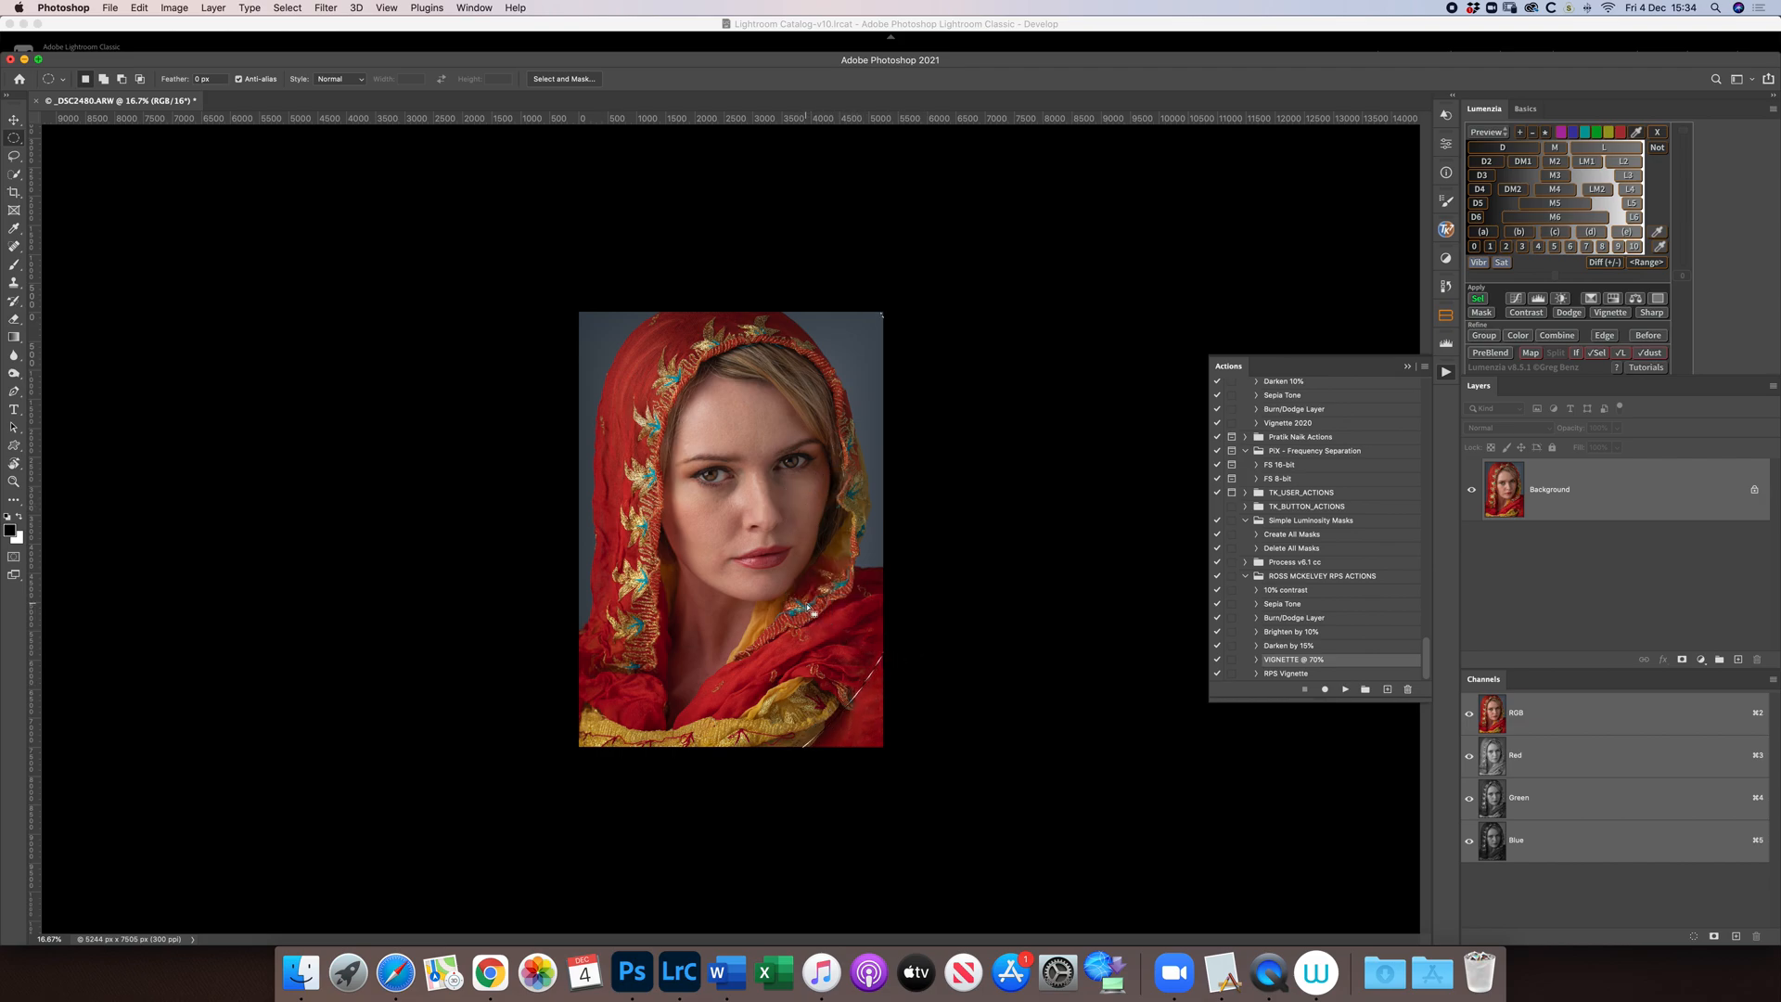
{"action": "left_click", "coordinate": [1345, 689]}
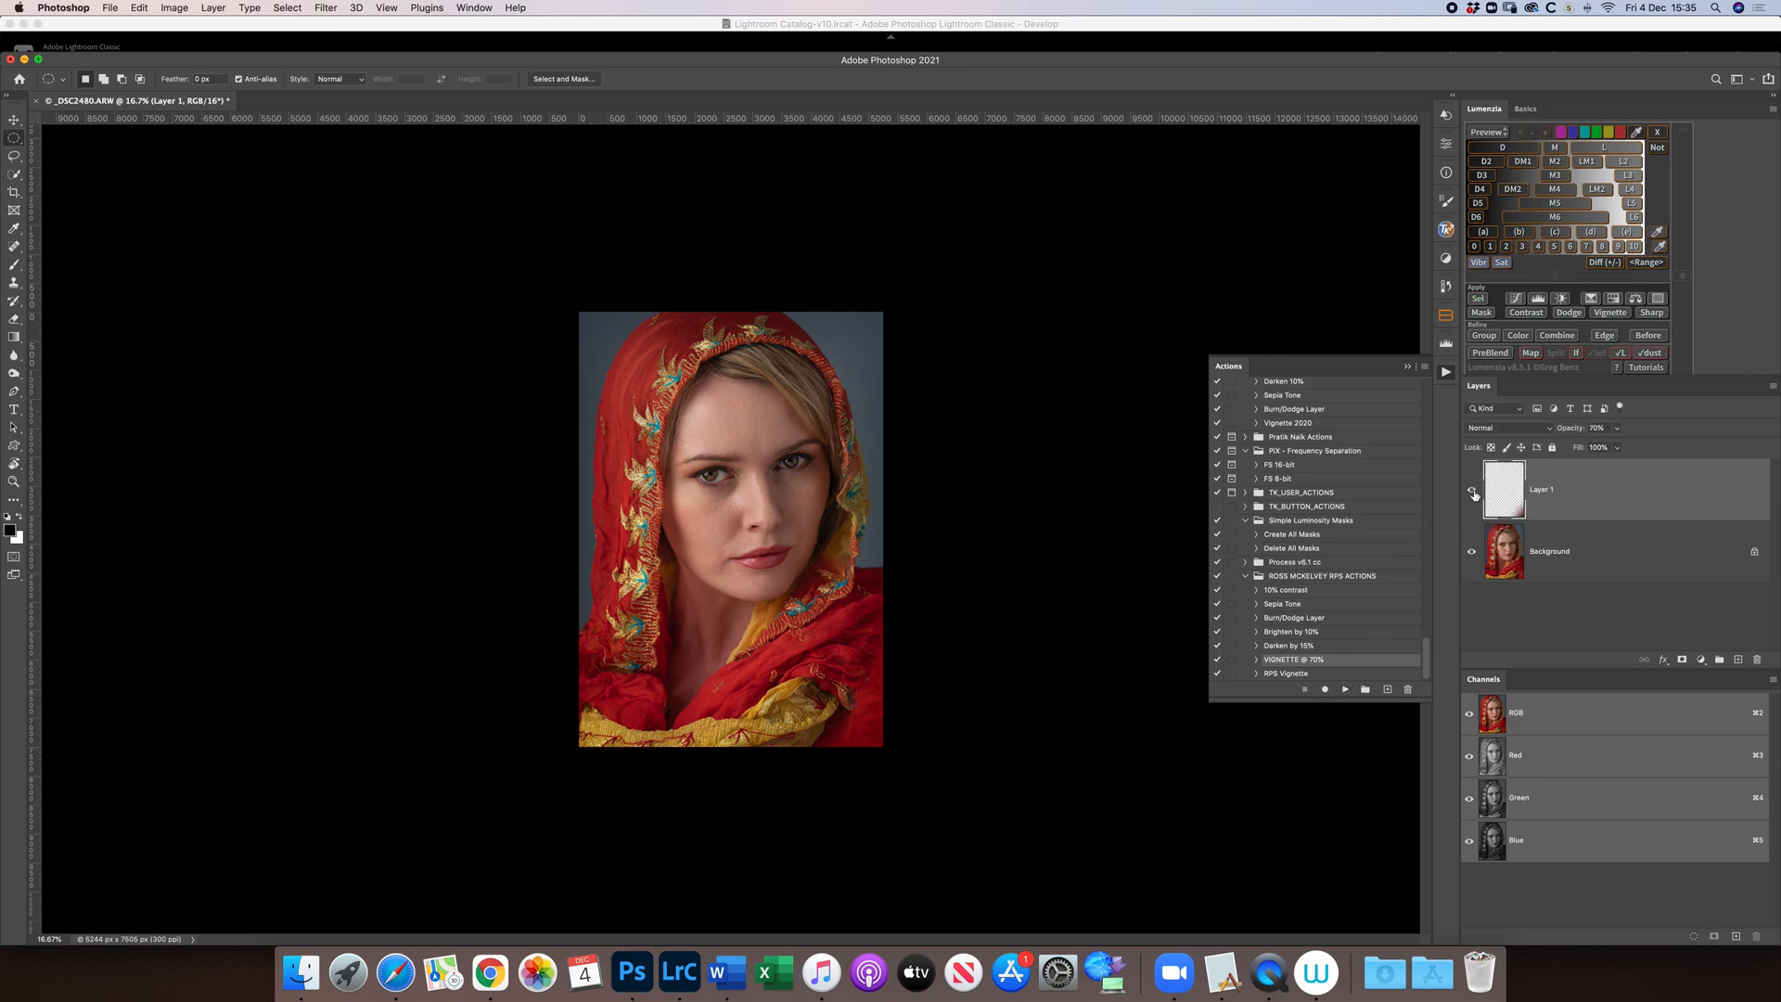
- Set the corner vignette layer to Multiply at 50% opacity, and flatten it into the image
{"action": "left_click", "coordinate": [1519, 429]}
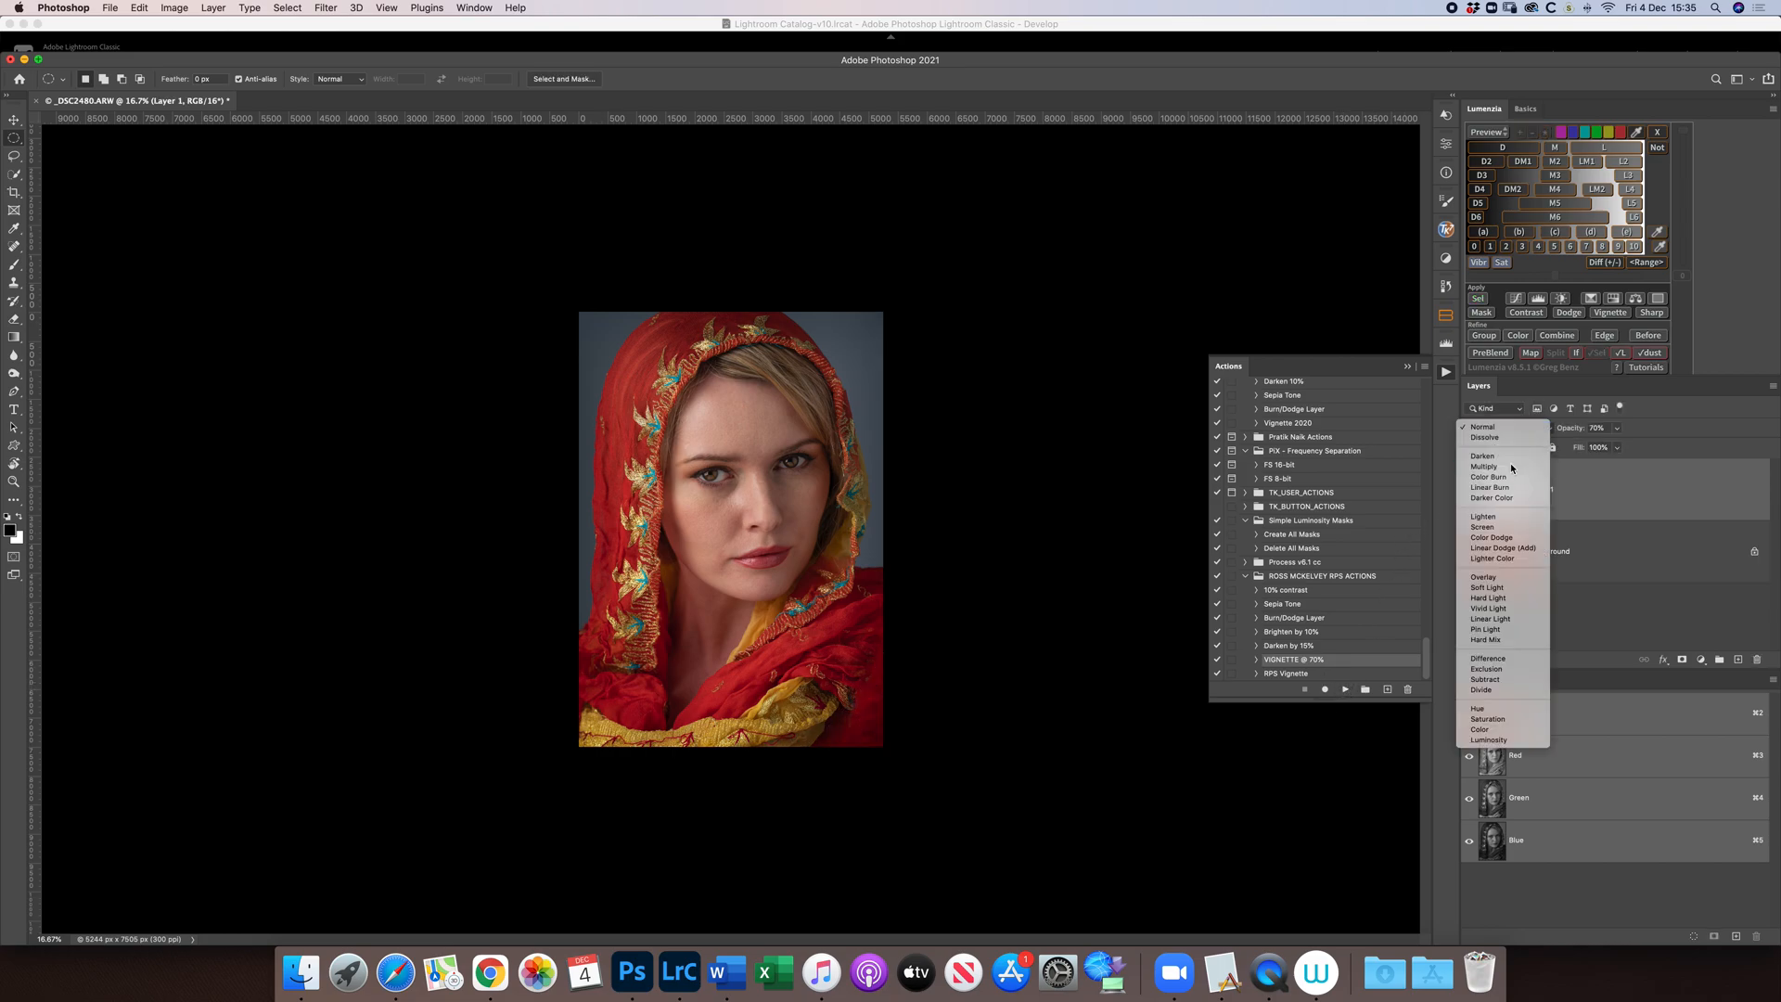
{"action": "left_click", "coordinate": [1510, 466]}
{"action": "left_click", "coordinate": [1470, 491]}
{"action": "left_click", "coordinate": [1470, 492]}
{"action": "key", "text": "v"}
{"action": "left_click", "coordinate": [1470, 491]}
{"action": "left_click", "coordinate": [1470, 491]}
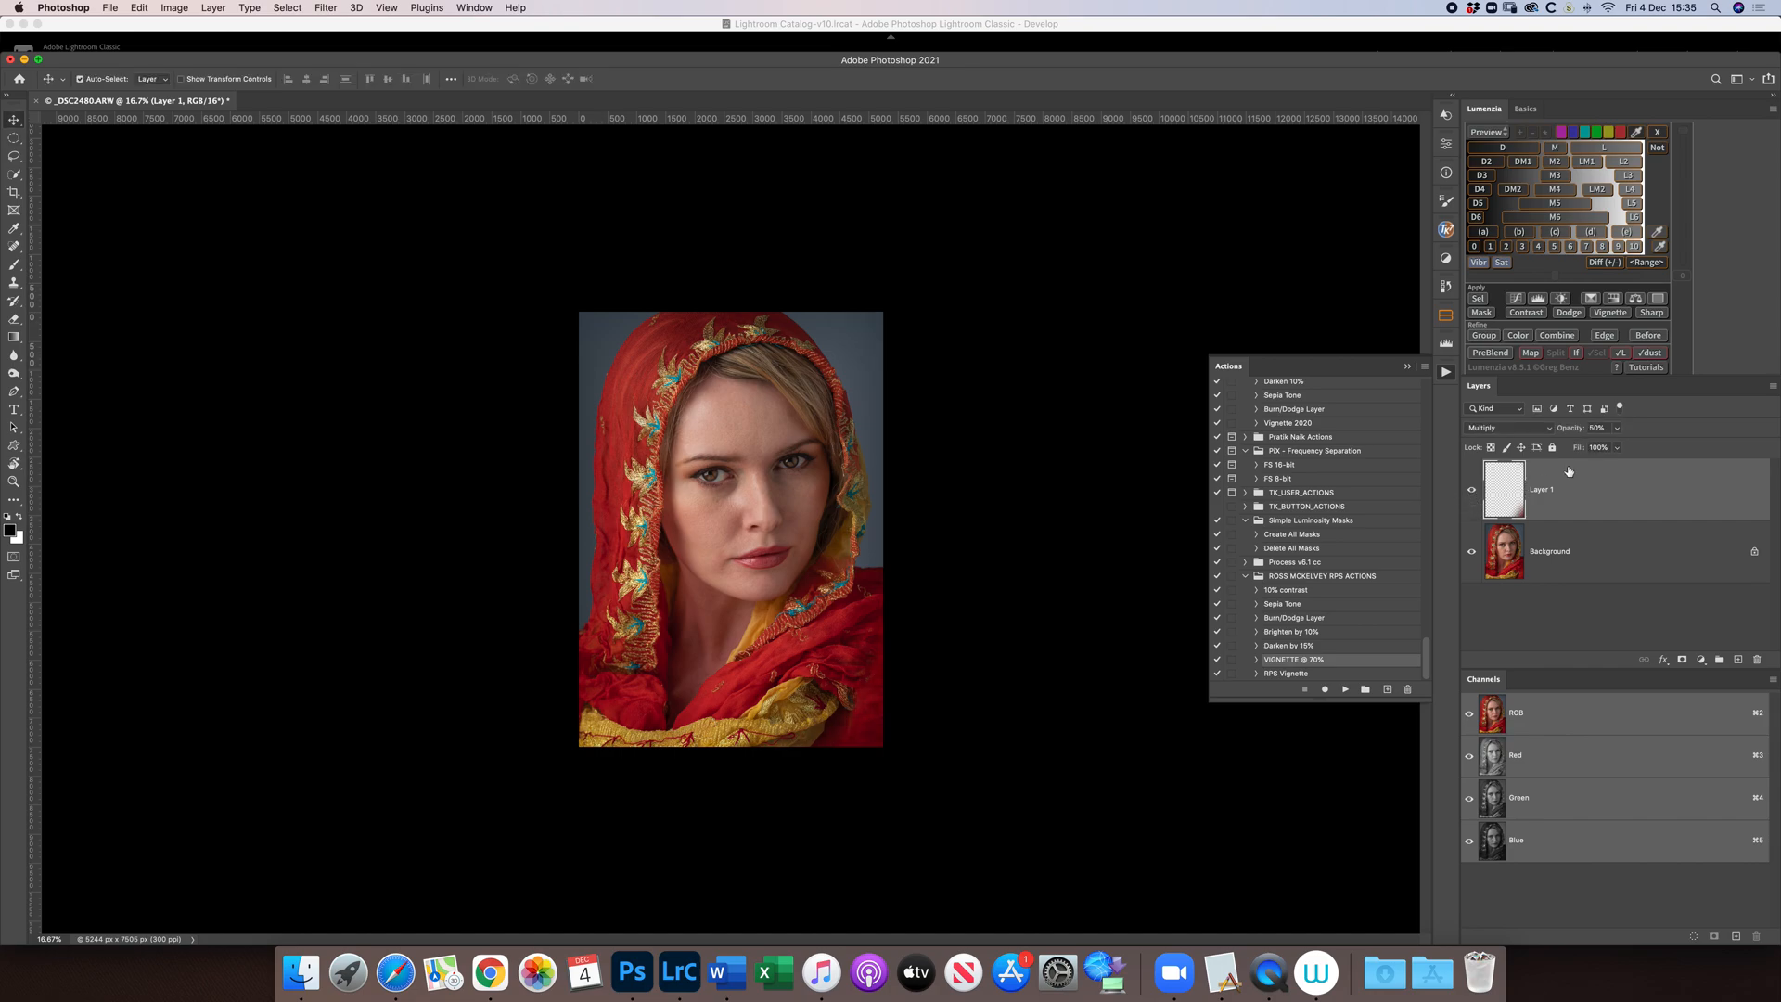
{"action": "left_click", "coordinate": [1772, 392]}
{"action": "left_click", "coordinate": [1596, 839]}
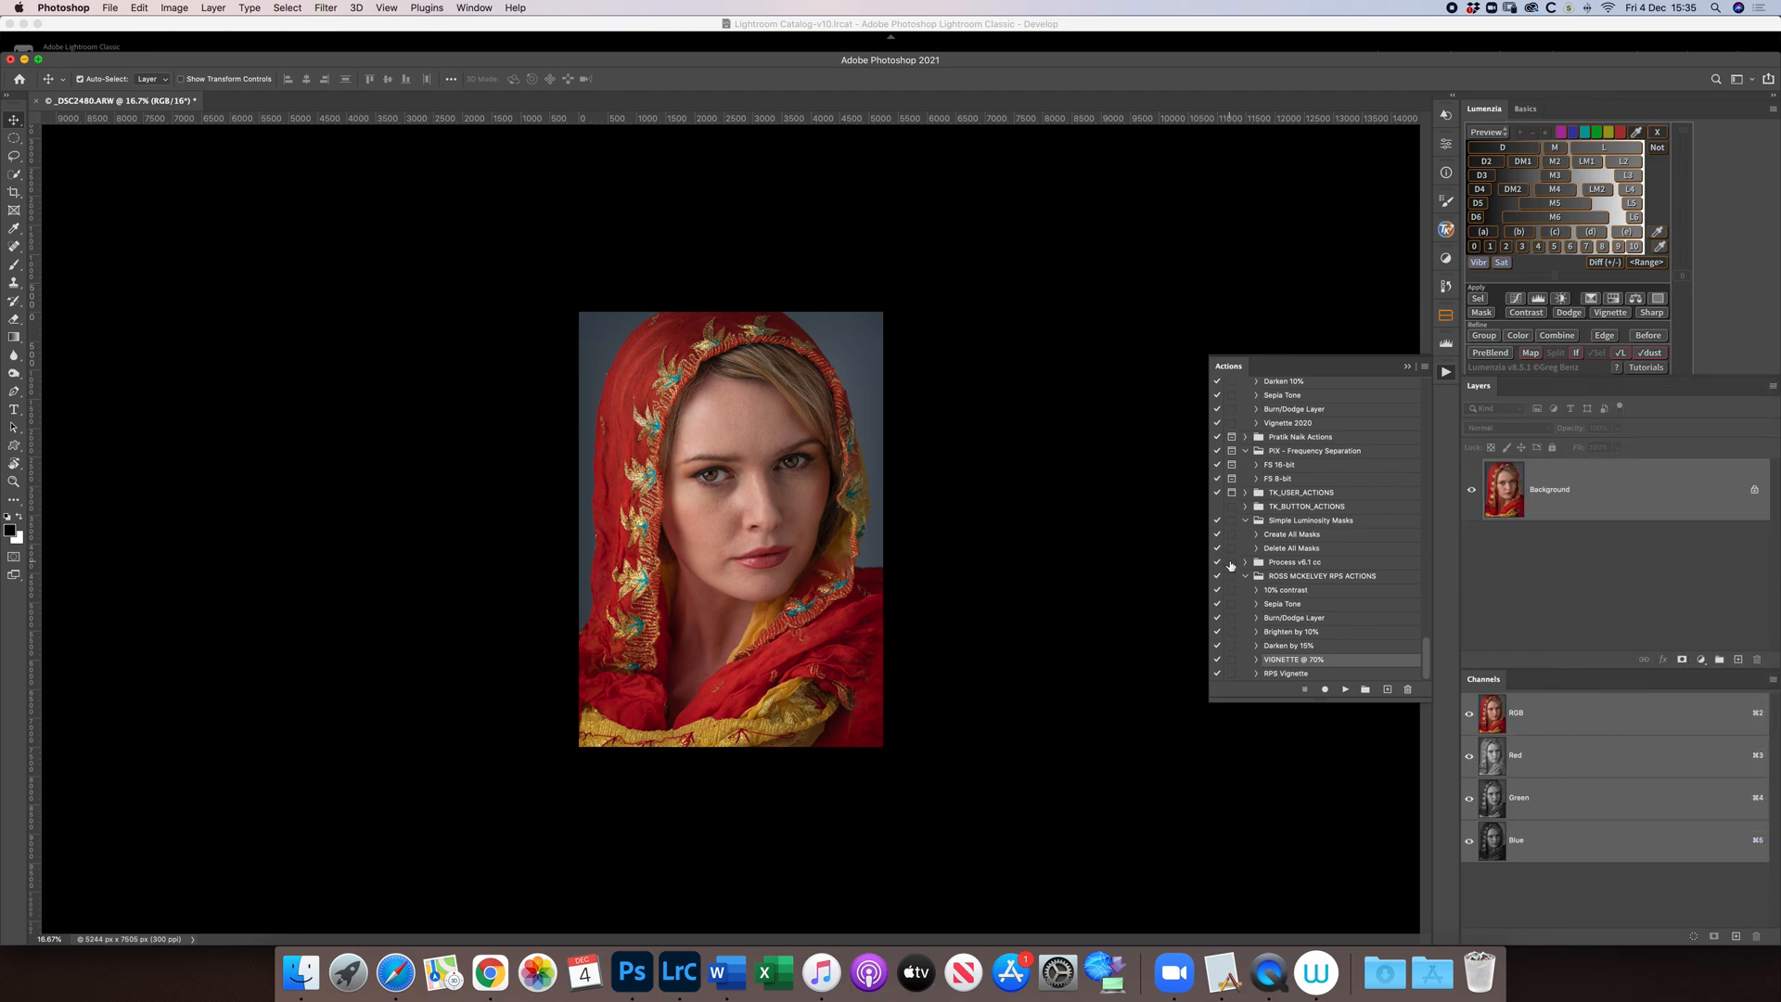
- Duplicate the flattened portrait to a new layer and open Neural Filters for it
{"action": "key", "text": "super+equal"}
{"action": "key", "text": "super+equal"}
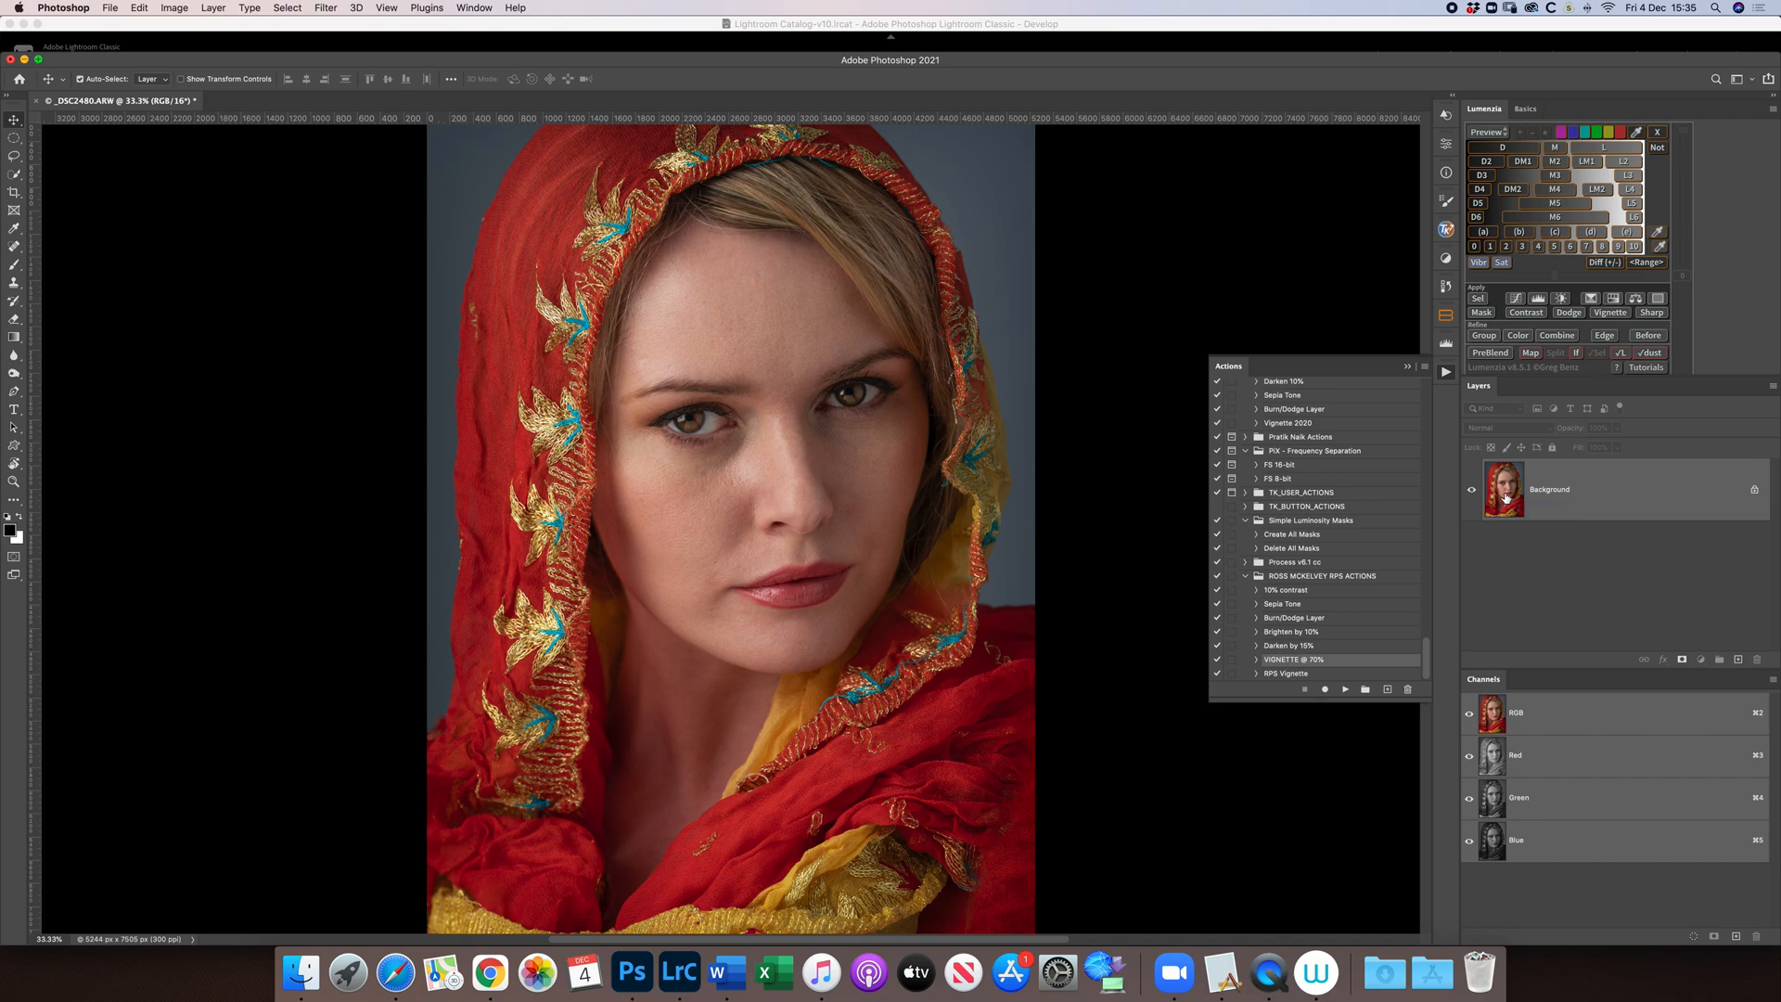
{"action": "key", "text": "super+j"}
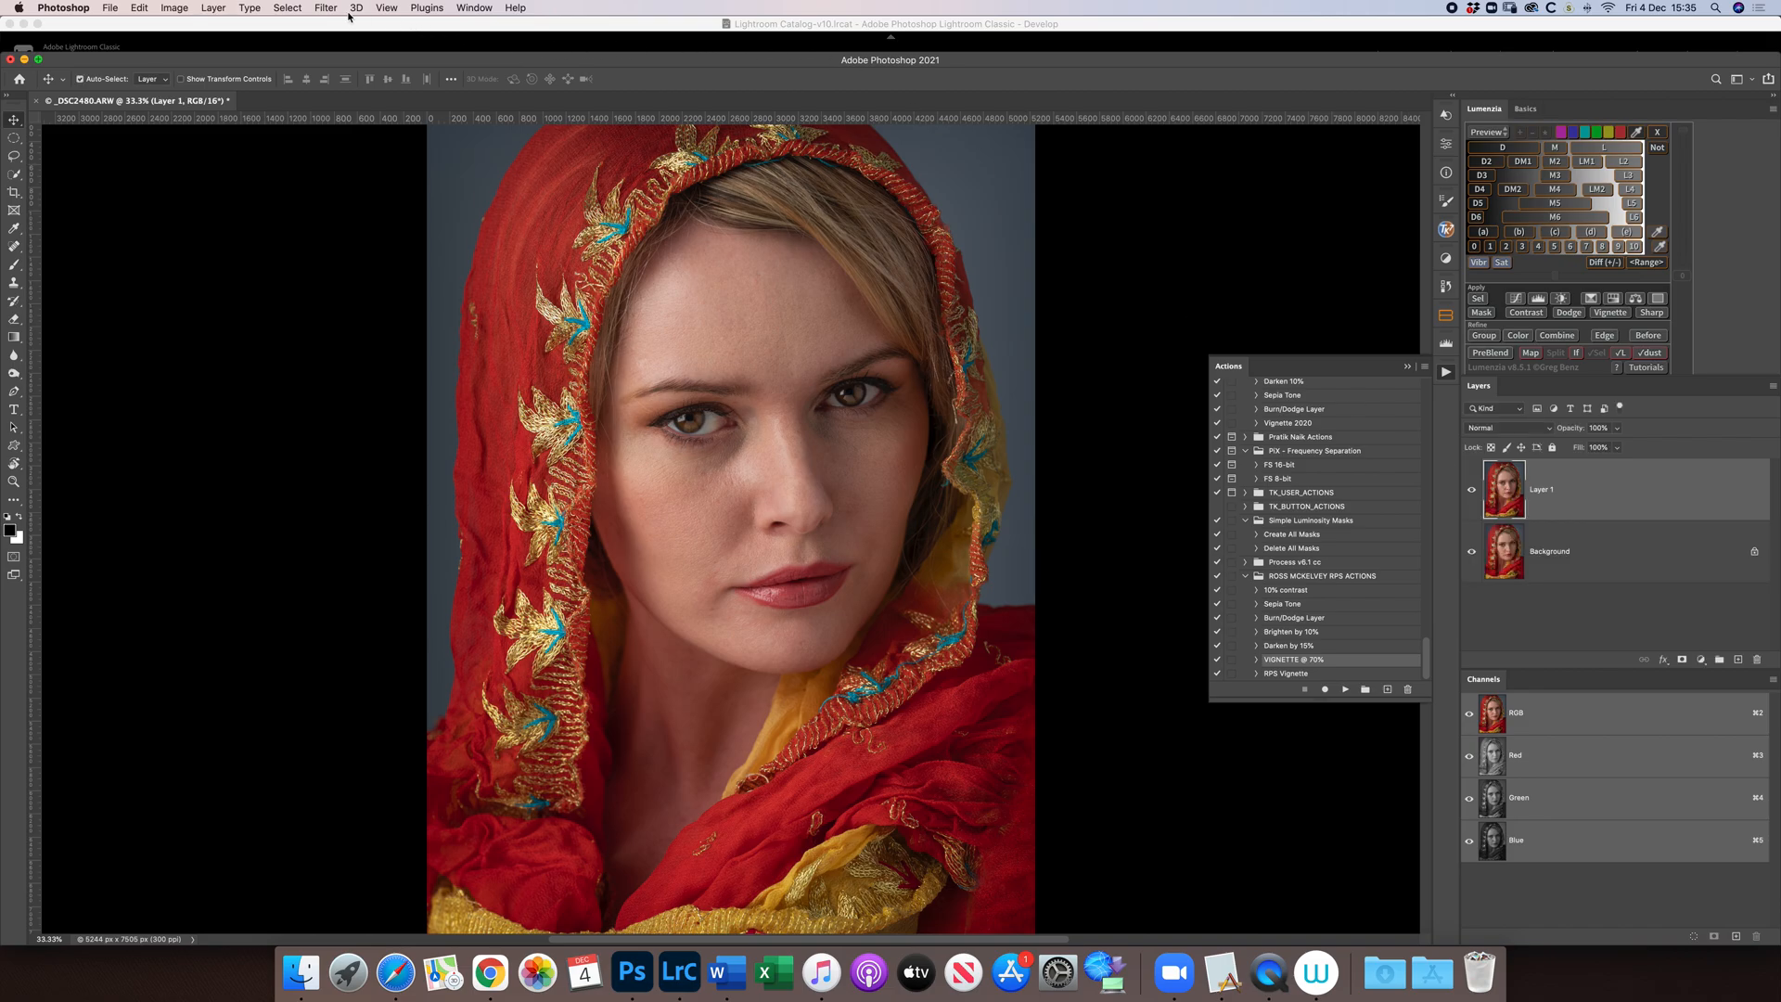
{"action": "left_click", "coordinate": [378, 31]}
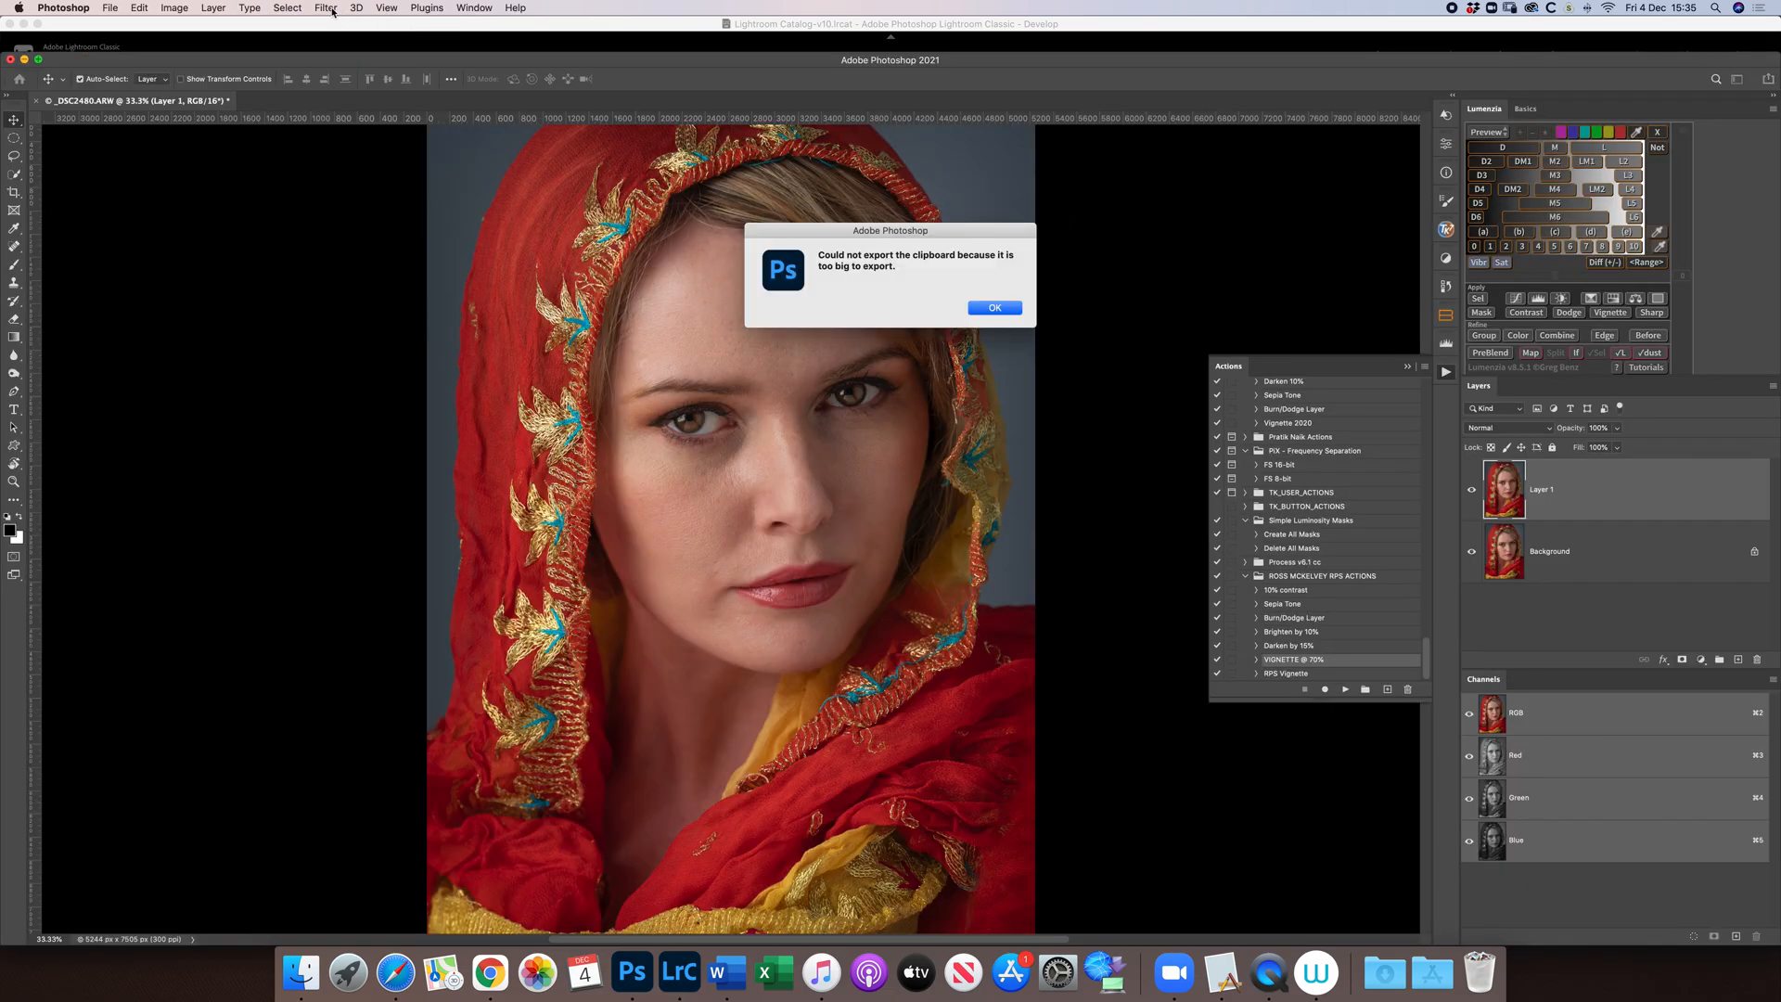
{"action": "key", "text": "Return"}
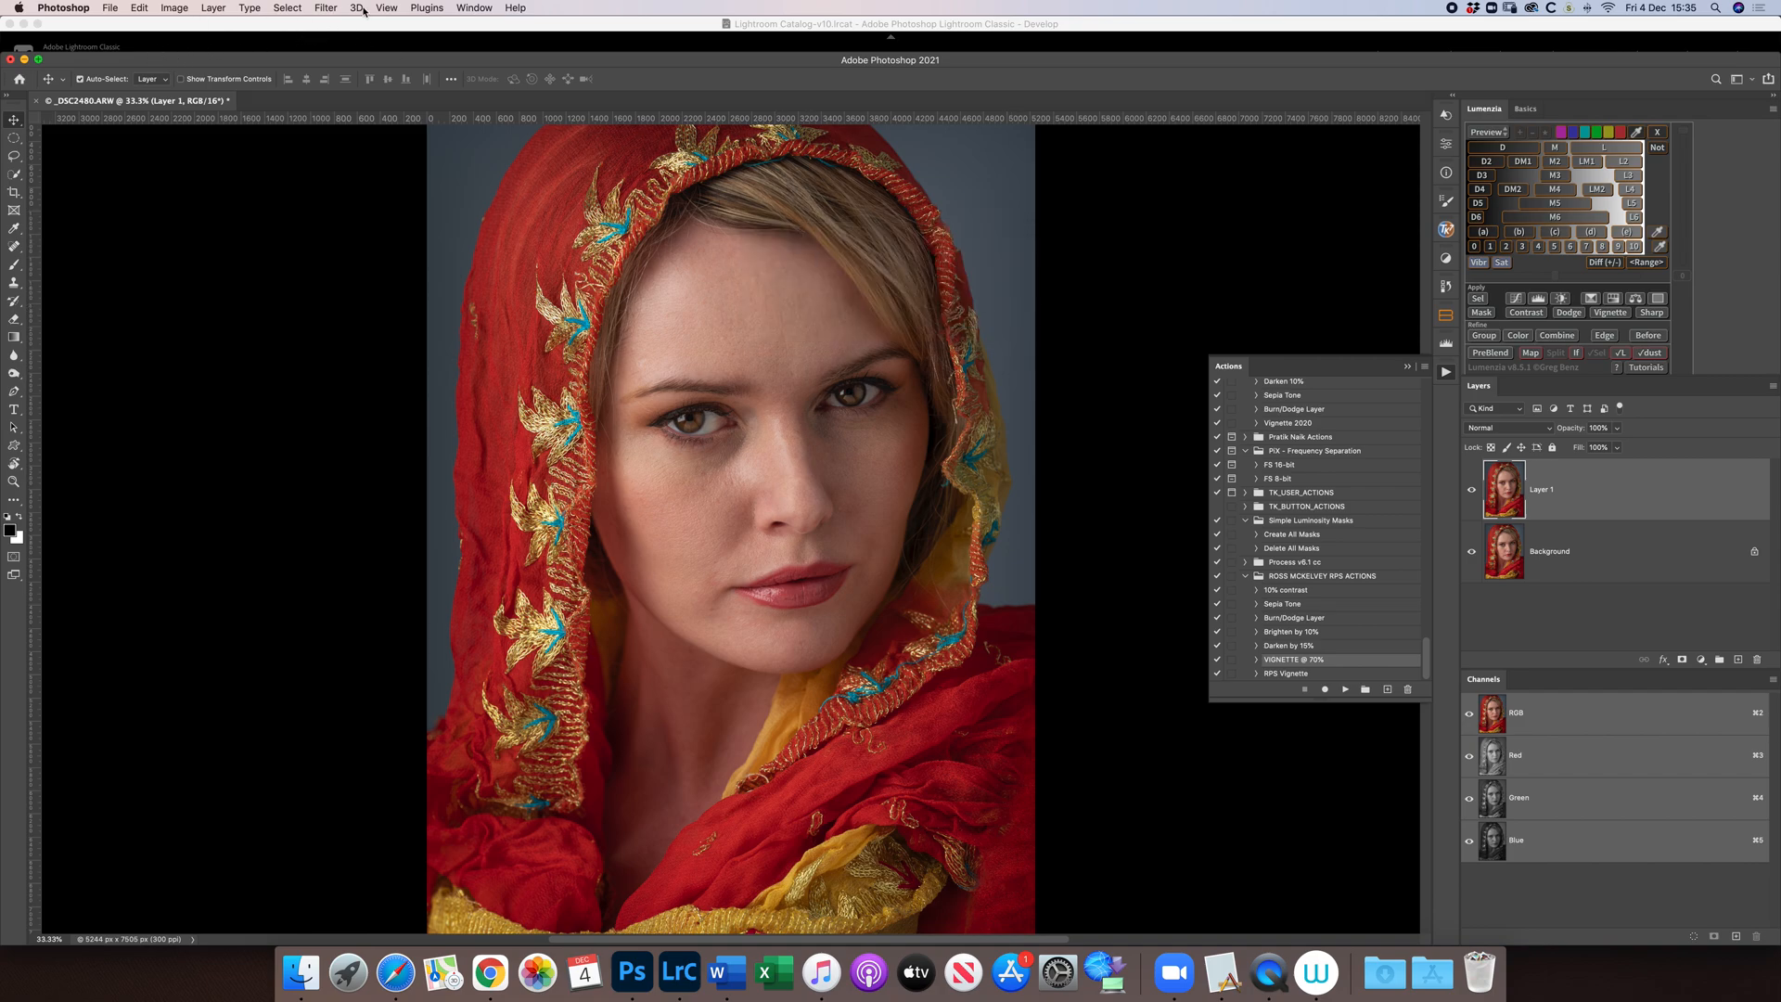
{"action": "left_click", "coordinate": [326, 8]}
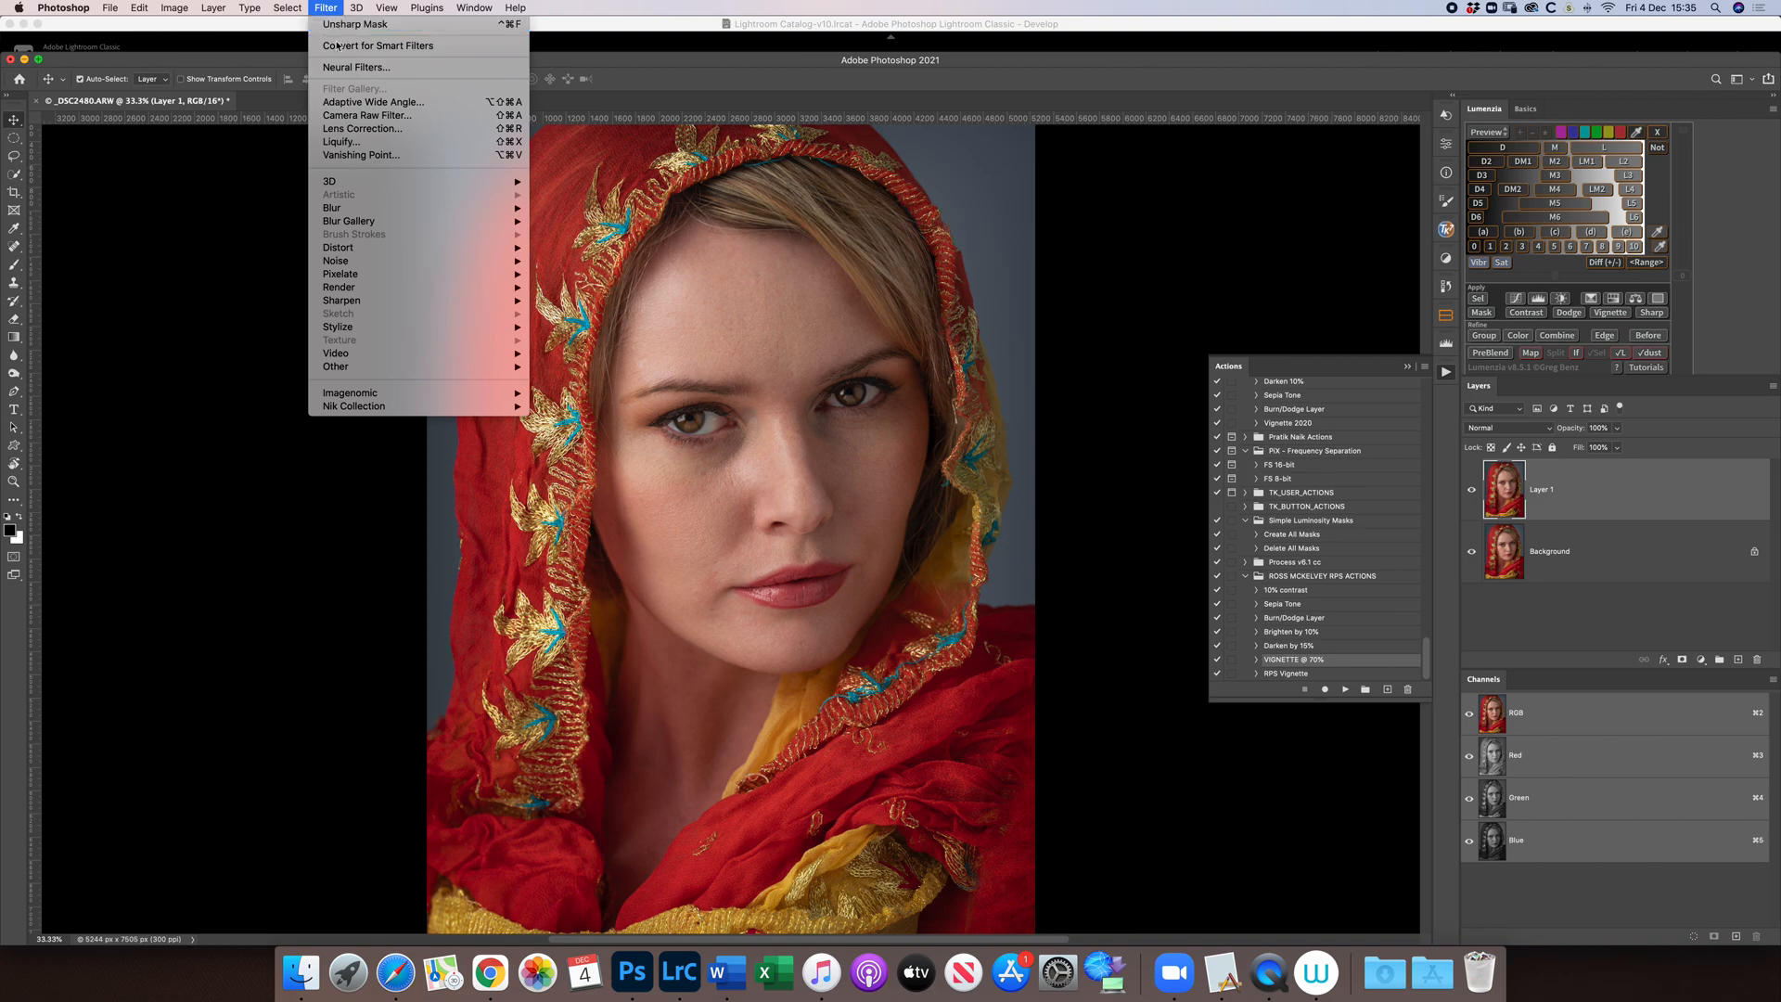
{"action": "left_click", "coordinate": [361, 66]}
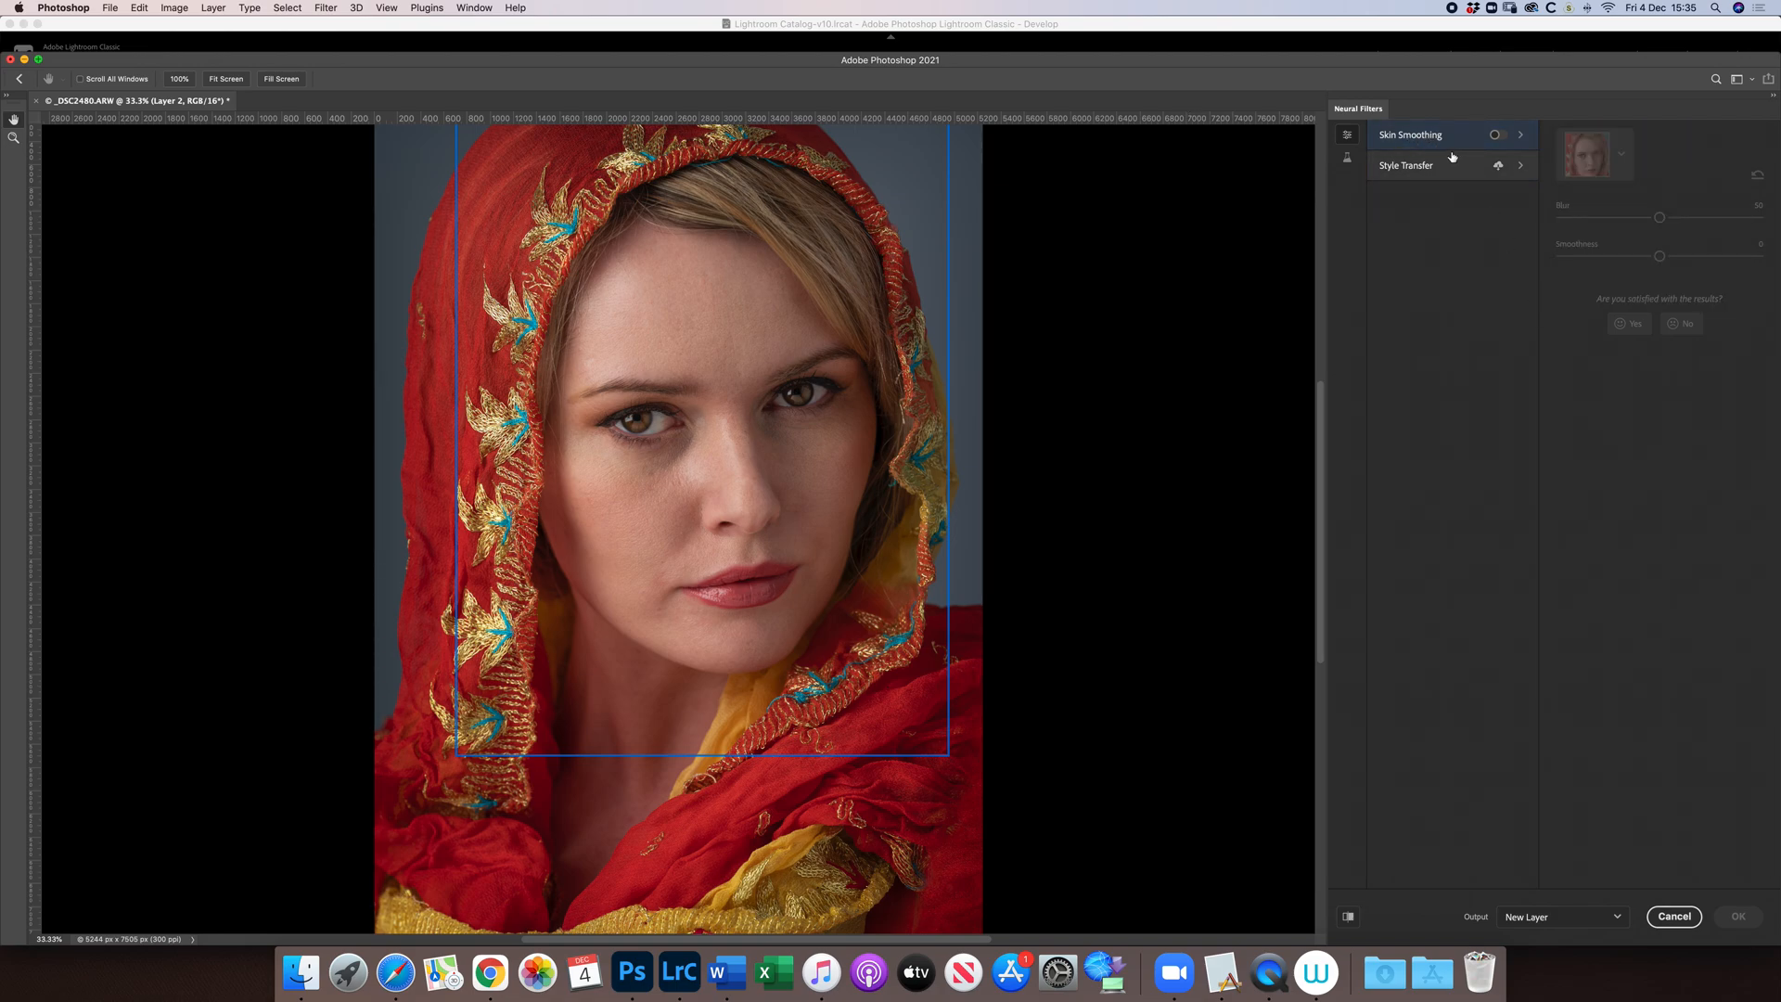
- Turn on the Skin Smoothing neural filter for the portrait's face
{"action": "mouse_move", "coordinate": [1475, 140]}
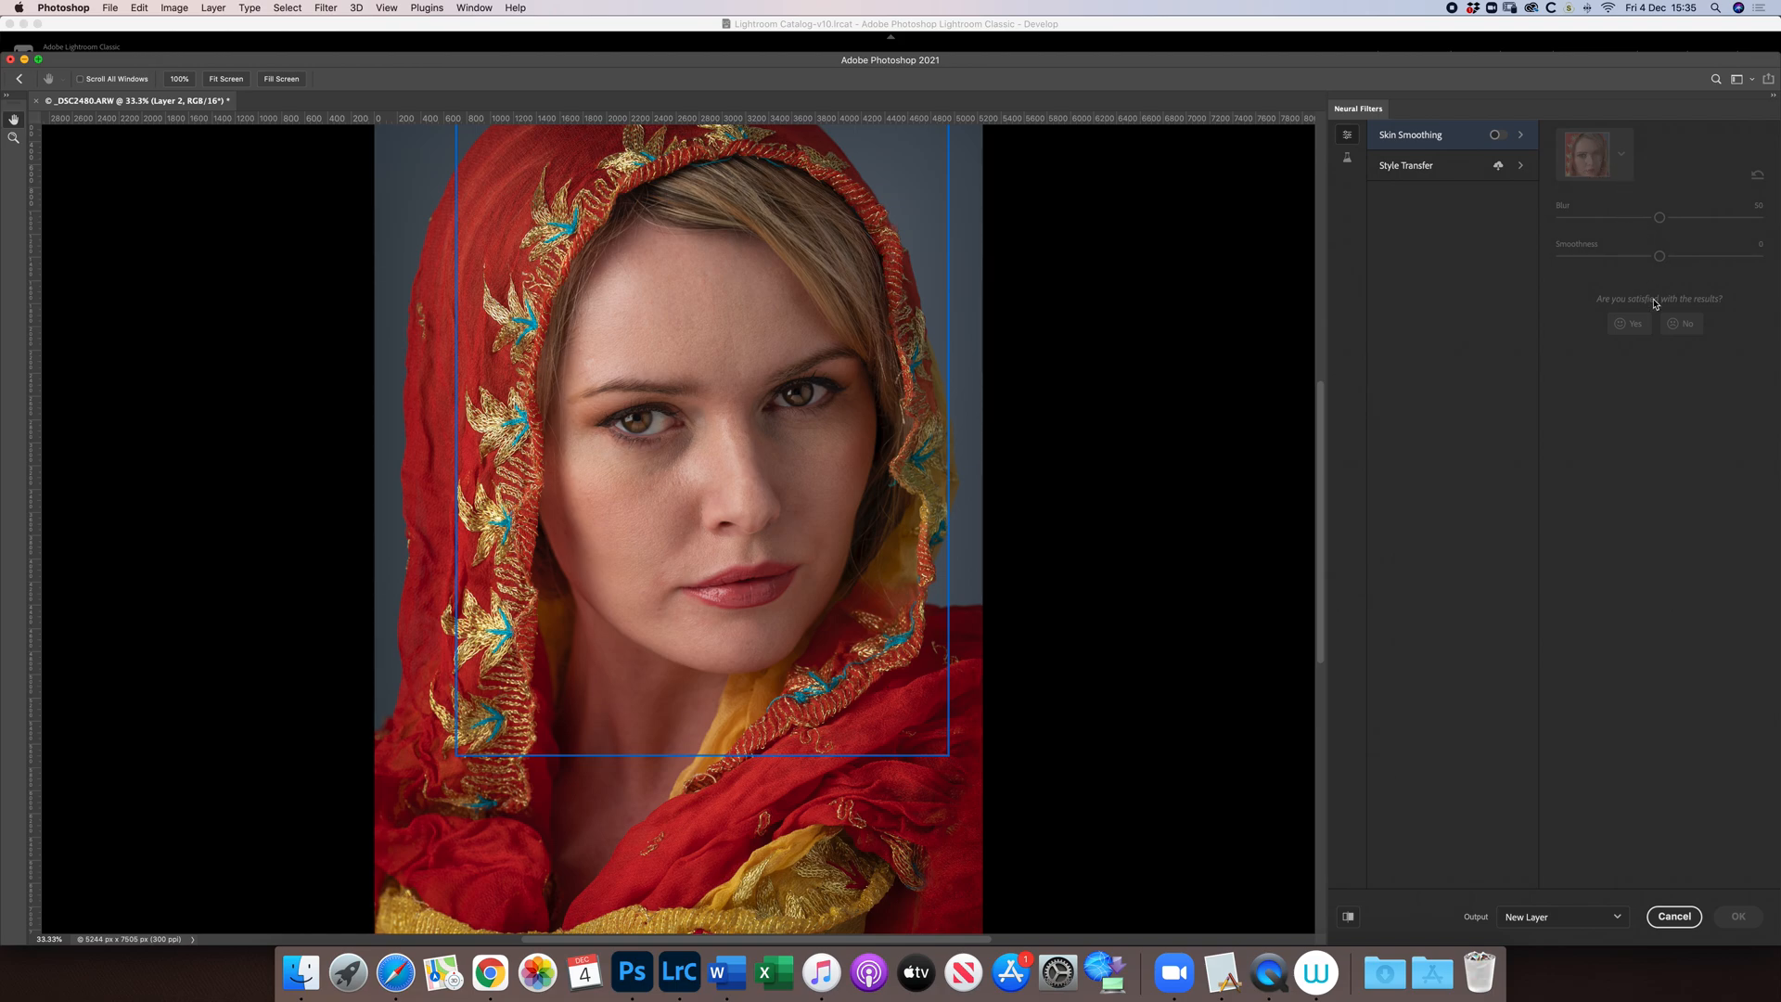
{"action": "left_click", "coordinate": [1496, 136]}
{"action": "left_click", "coordinate": [1496, 135]}
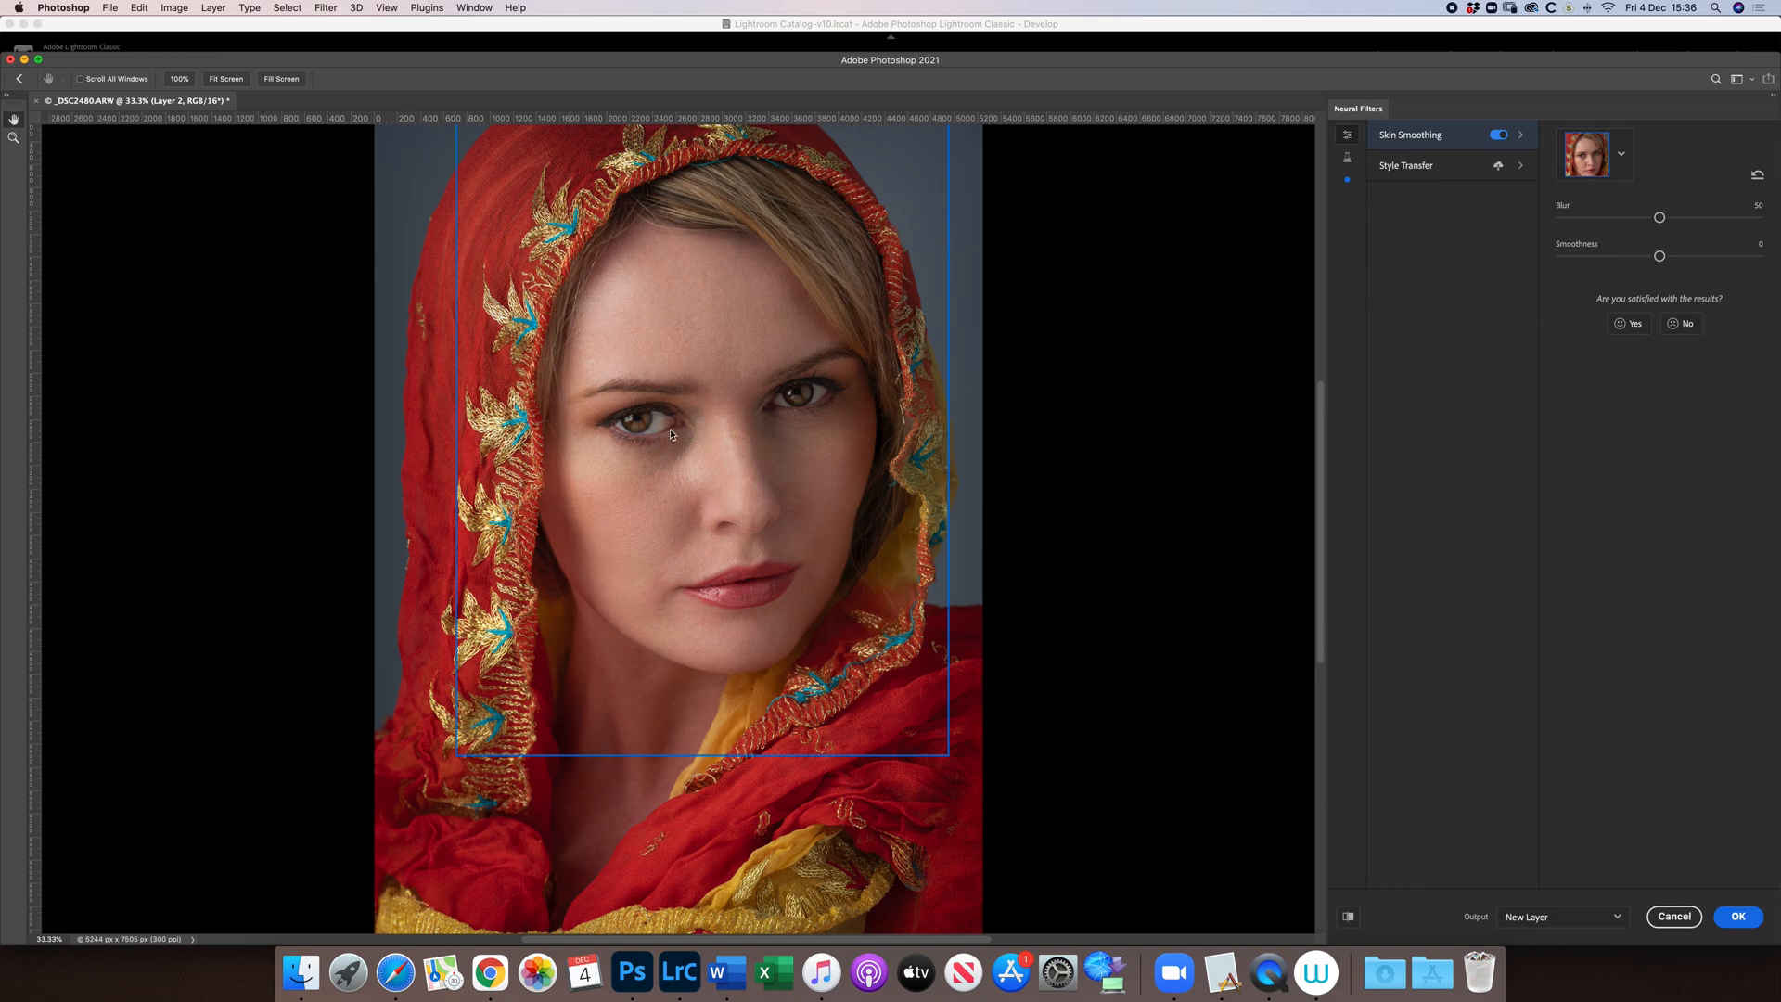
{"action": "key", "text": "super+equal"}
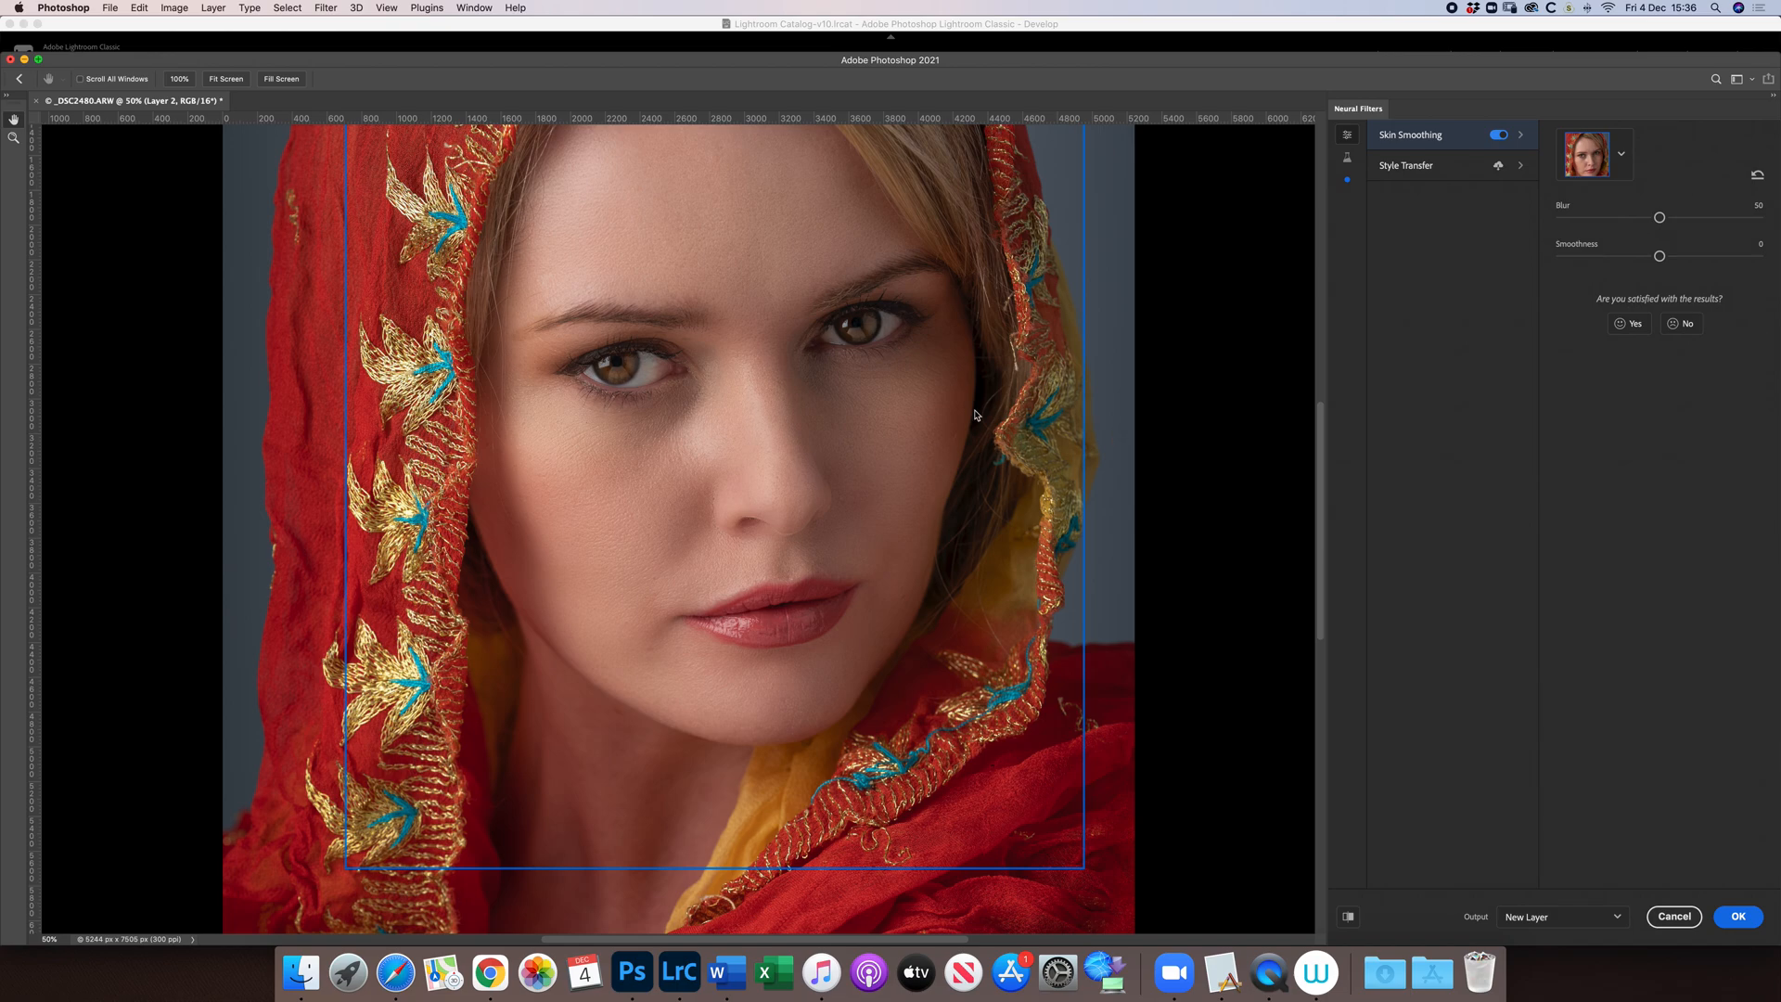
{"action": "scroll", "coordinate": [972, 417], "scroll_direction": "up", "scroll_amount": 1}
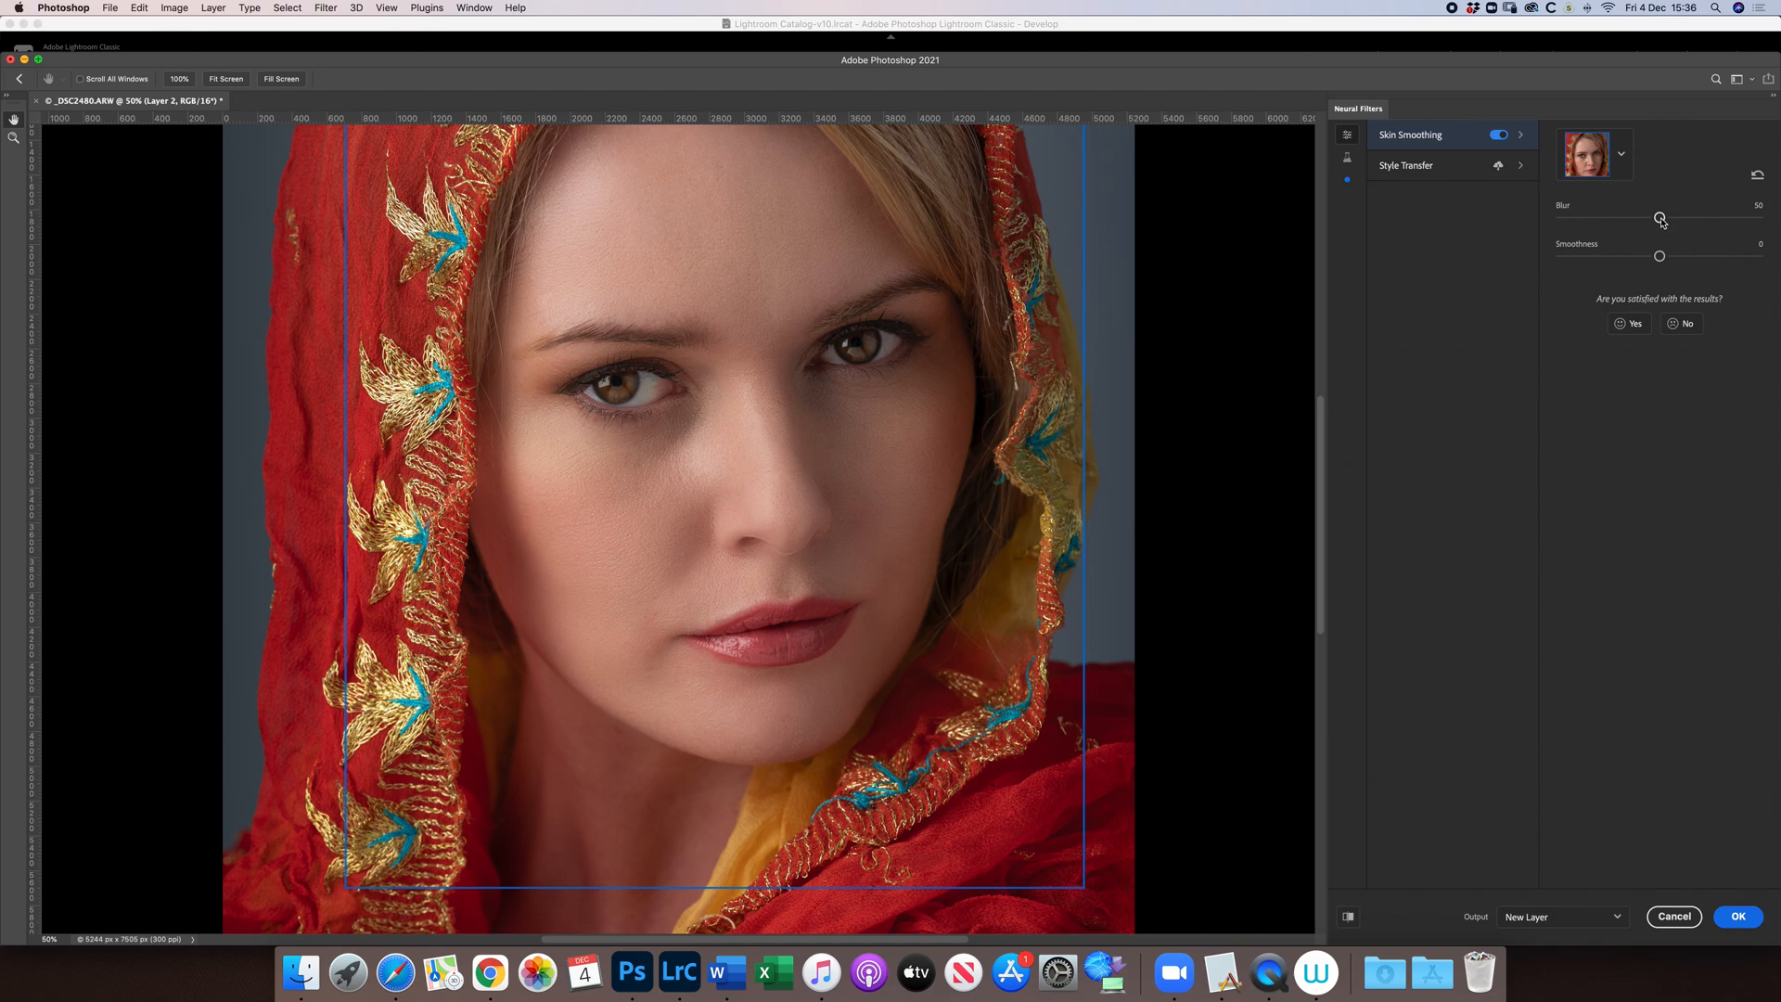
- Reduce the Skin Smoothing blur, try different smoothness amounts around the midpoint, and output the result to a new layer
{"action": "left_click_drag", "start_coordinate": [1659, 219], "coordinate": [1598, 224]}
{"action": "left_click_drag", "start_coordinate": [1660, 257], "coordinate": [1621, 264]}
{"action": "left_click_drag", "start_coordinate": [1620, 262], "coordinate": [1702, 266]}
{"action": "left_click_drag", "start_coordinate": [1699, 257], "coordinate": [1661, 266]}
{"action": "left_click_drag", "start_coordinate": [1601, 219], "coordinate": [1589, 222]}
{"action": "left_click", "coordinate": [1738, 919]}
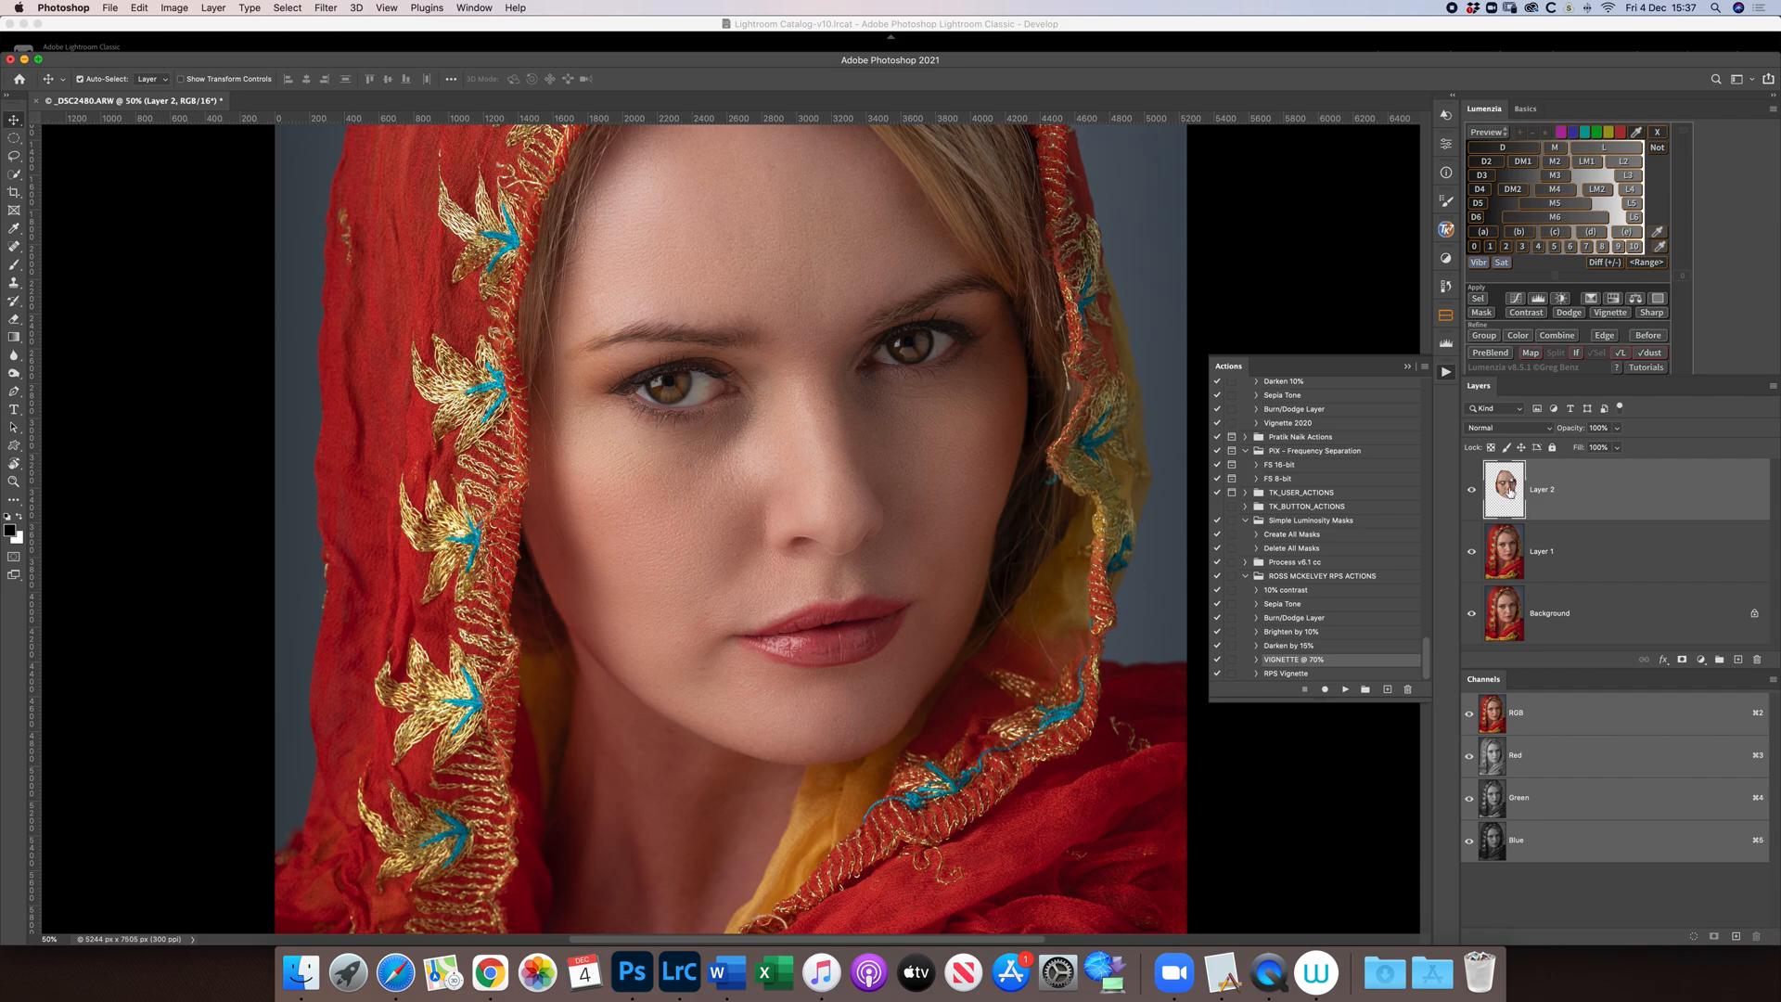
- Compare the face with and without the skin-smoothing layer, and flatten the image
{"action": "left_click", "coordinate": [1474, 492]}
{"action": "left_click", "coordinate": [1474, 491]}
{"action": "left_click", "coordinate": [1475, 492]}
{"action": "left_click", "coordinate": [1474, 493]}
{"action": "left_click", "coordinate": [1475, 492]}
{"action": "left_click", "coordinate": [1475, 492]}
{"action": "left_click", "coordinate": [1475, 493]}
{"action": "left_click", "coordinate": [1475, 493]}
{"action": "left_click", "coordinate": [1475, 493]}
{"action": "left_click", "coordinate": [1475, 492]}
{"action": "left_click", "coordinate": [1475, 493]}
{"action": "left_click", "coordinate": [1475, 492]}
{"action": "left_click", "coordinate": [1472, 491]}
{"action": "left_click", "coordinate": [1471, 490]}
{"action": "left_click", "coordinate": [1471, 491]}
{"action": "left_click", "coordinate": [1772, 387]}
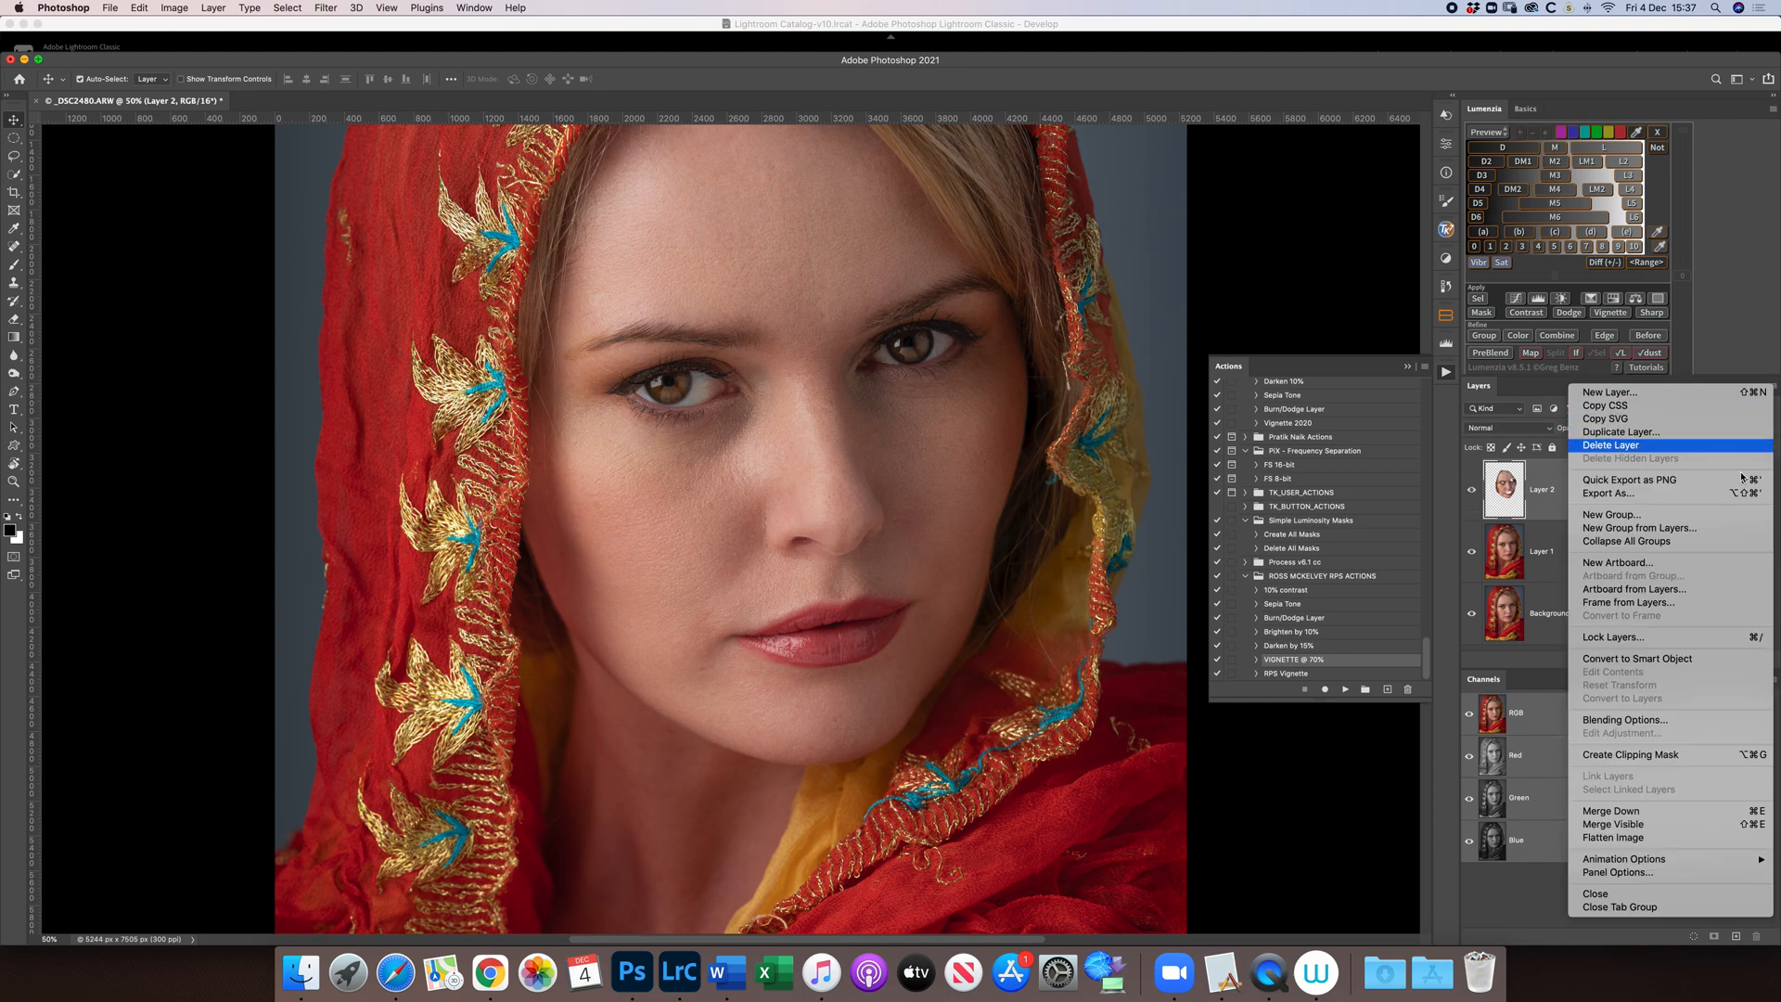
{"action": "left_click", "coordinate": [1651, 838]}
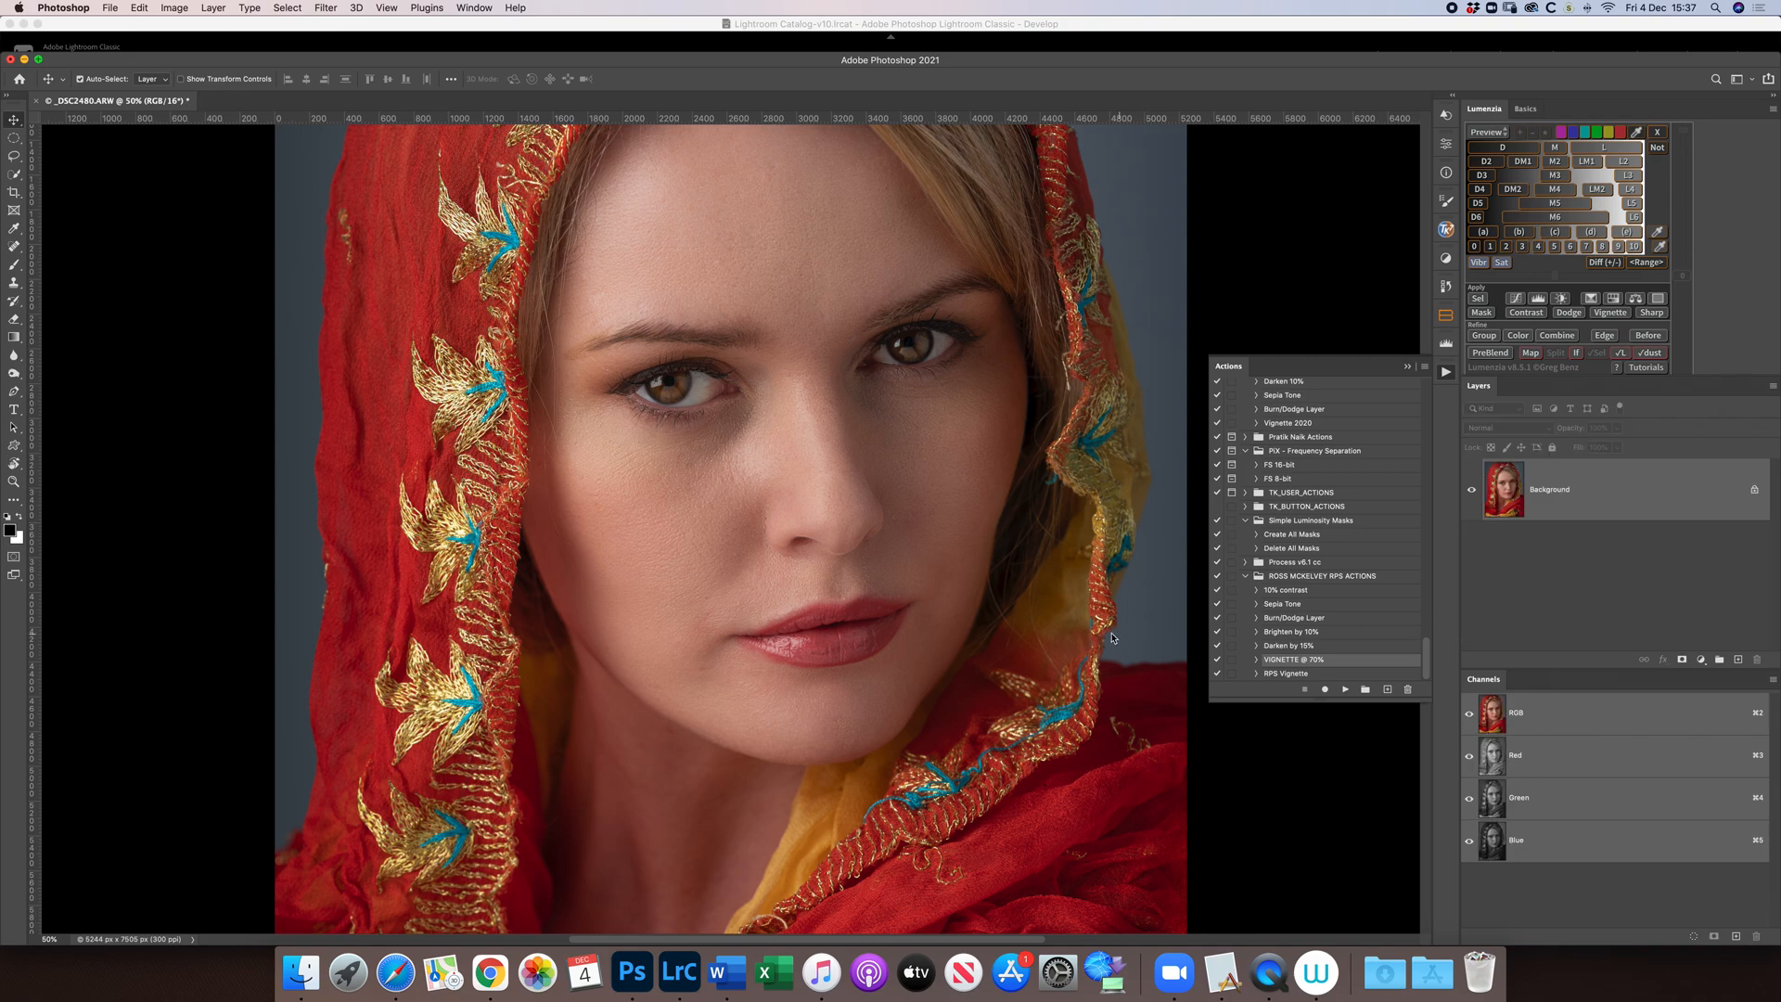
- Darken the portrait's edges by running the VIGNETTE @ 70% action on a rectangular selection just inside them, and flatten the image
{"action": "key", "text": "super+minus"}
{"action": "key", "text": "super+minus"}
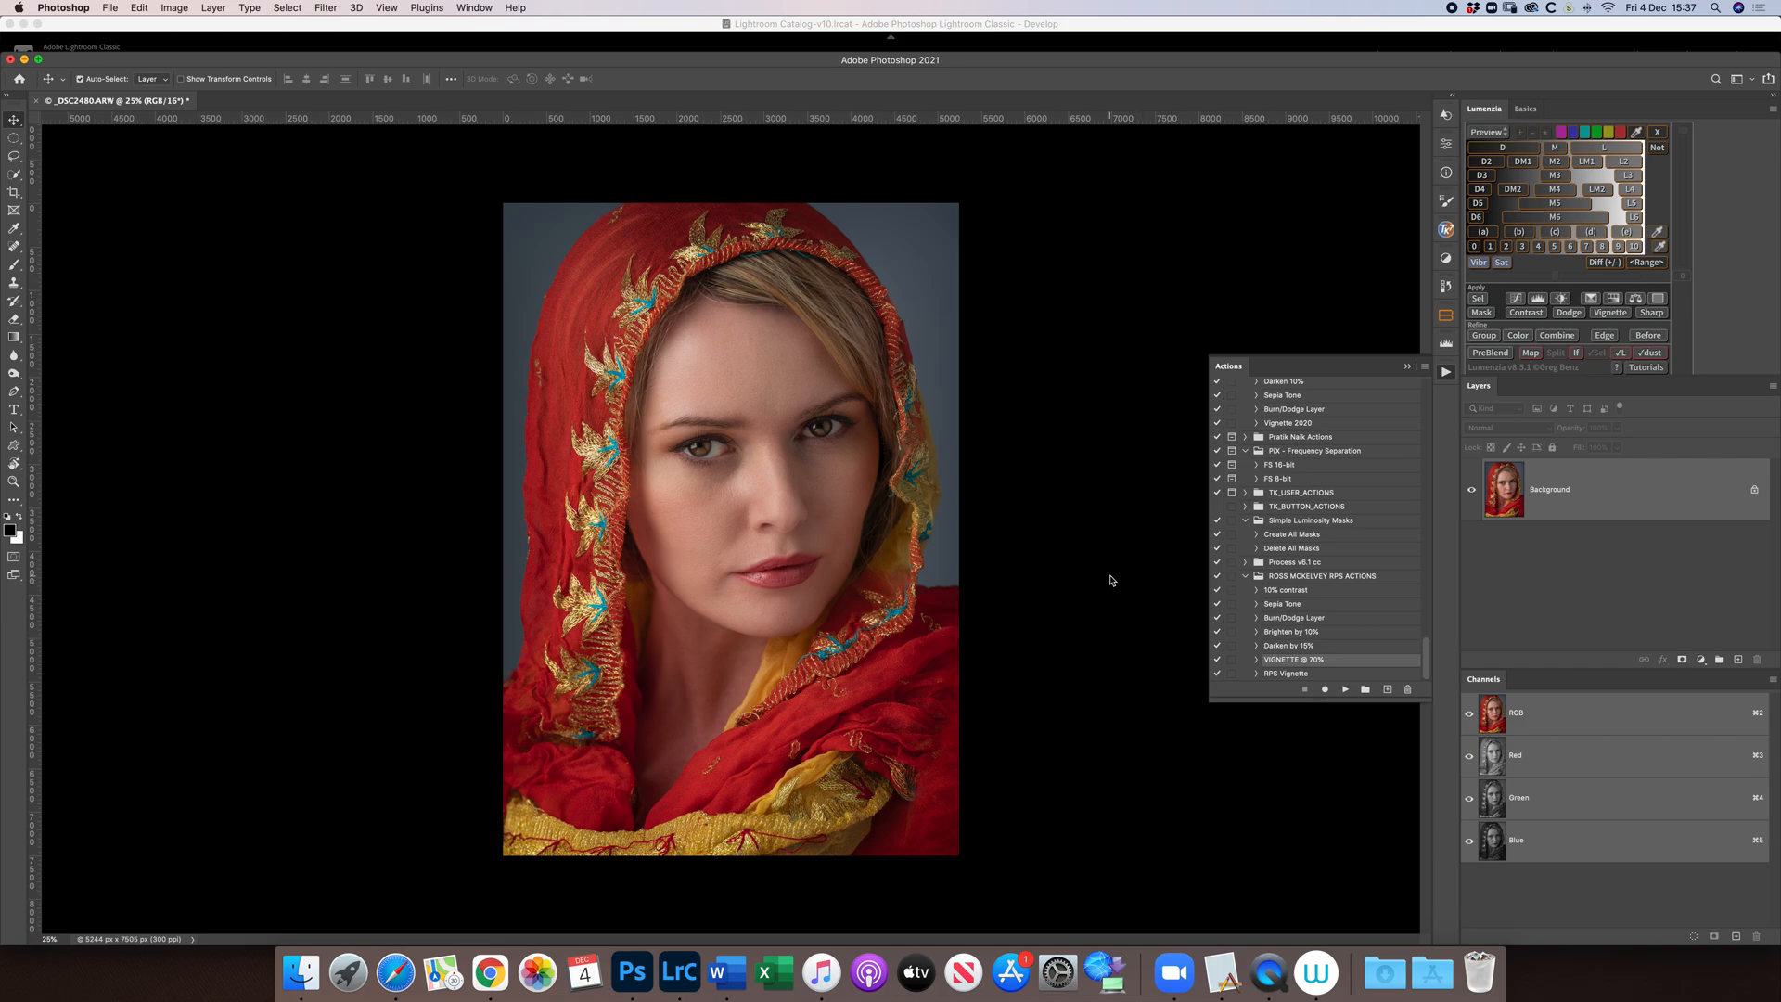
{"action": "left_click_drag", "start_coordinate": [14, 137], "coordinate": [56, 131]}
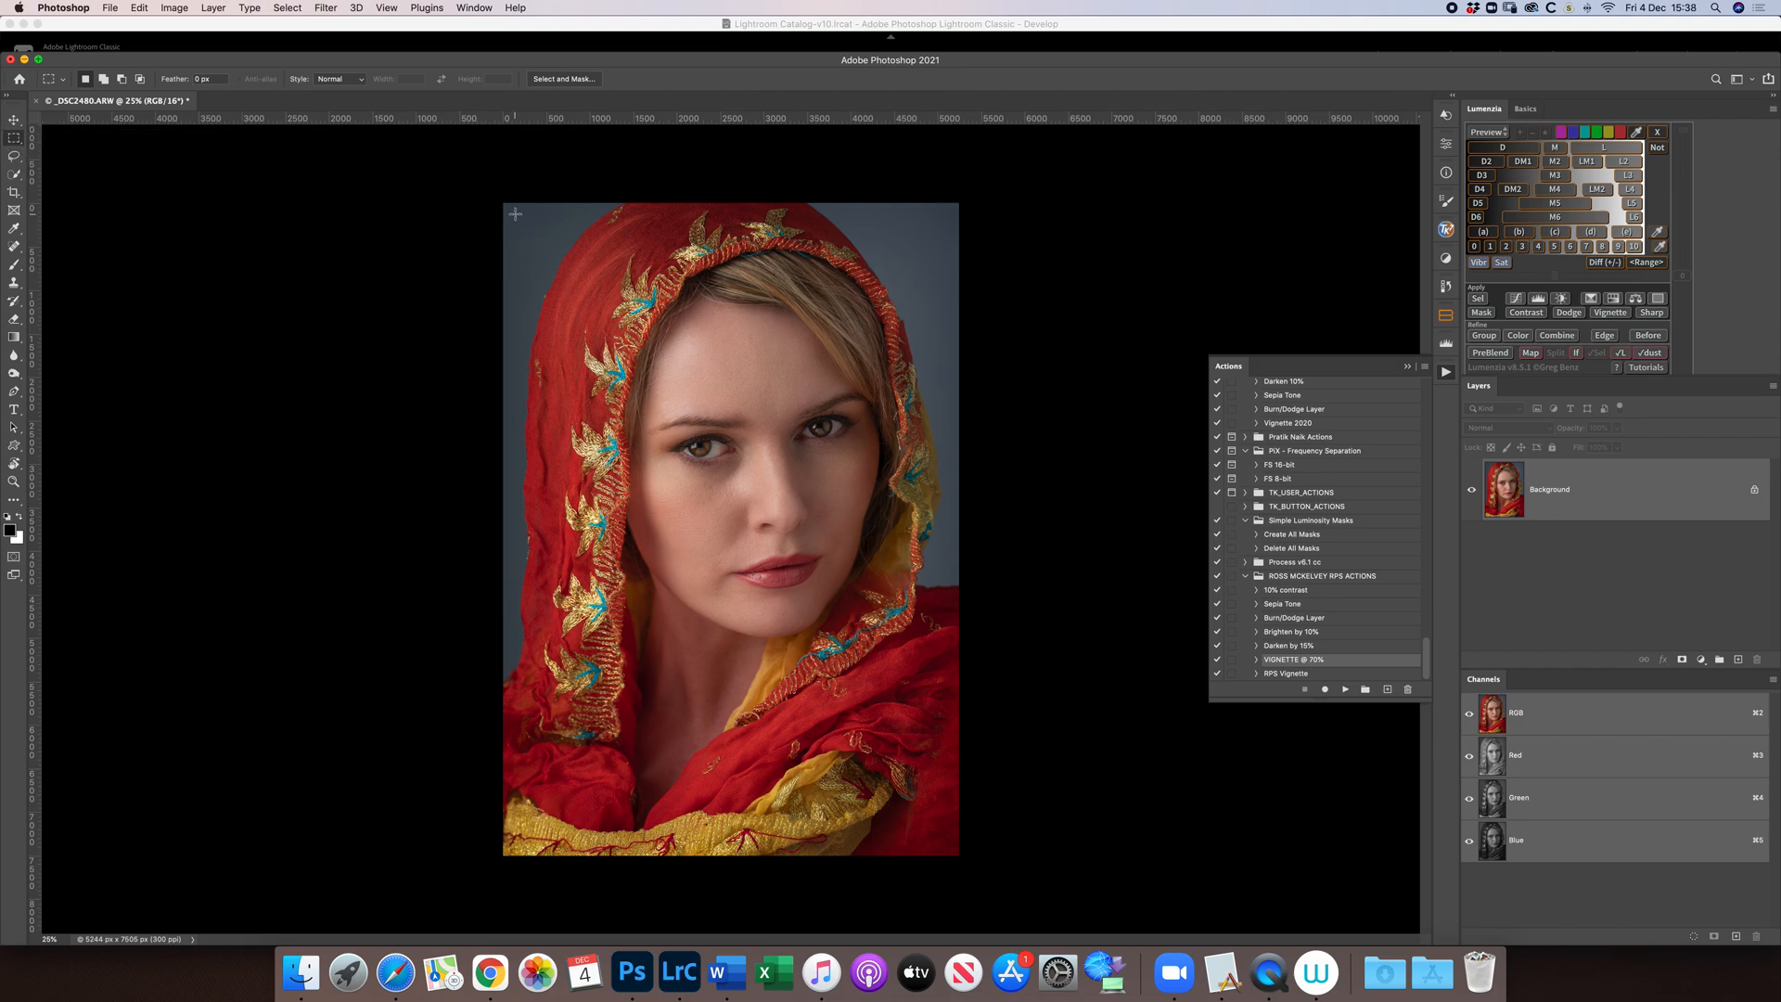
{"action": "left_click_drag", "start_coordinate": [516, 215], "coordinate": [947, 844]}
{"action": "left_click", "coordinate": [1352, 694]}
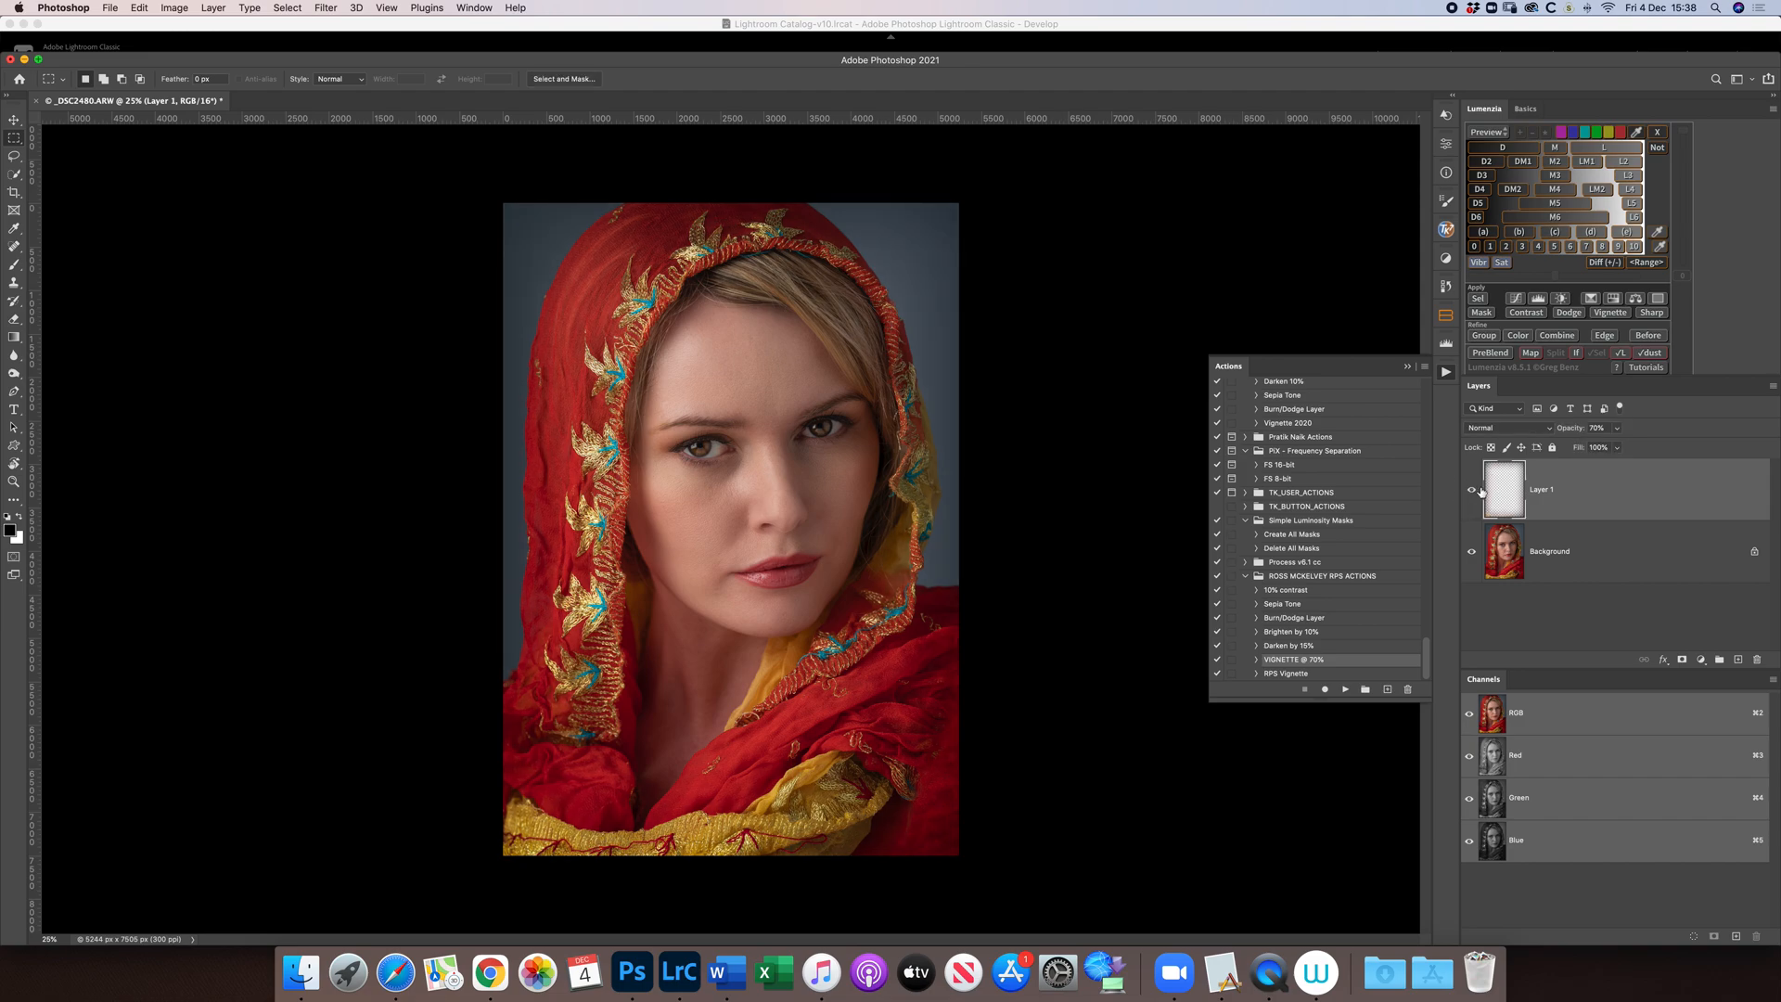
{"action": "left_click", "coordinate": [1770, 391]}
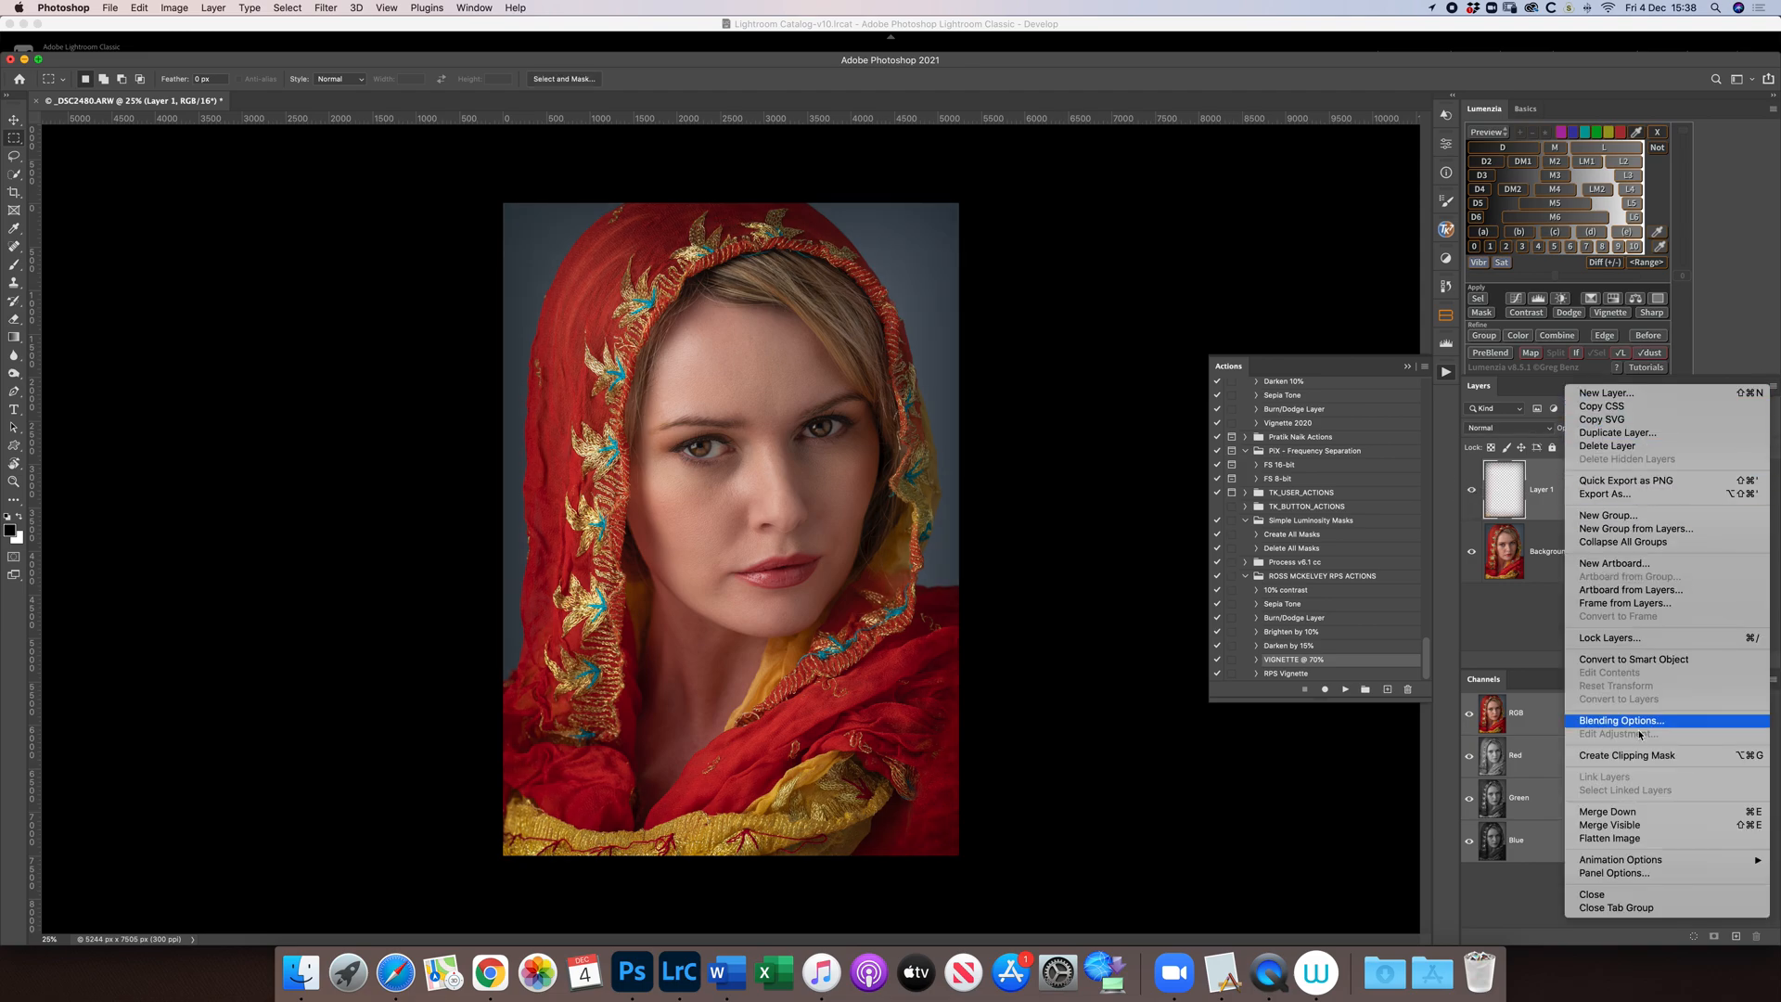
{"action": "left_click", "coordinate": [1651, 840]}
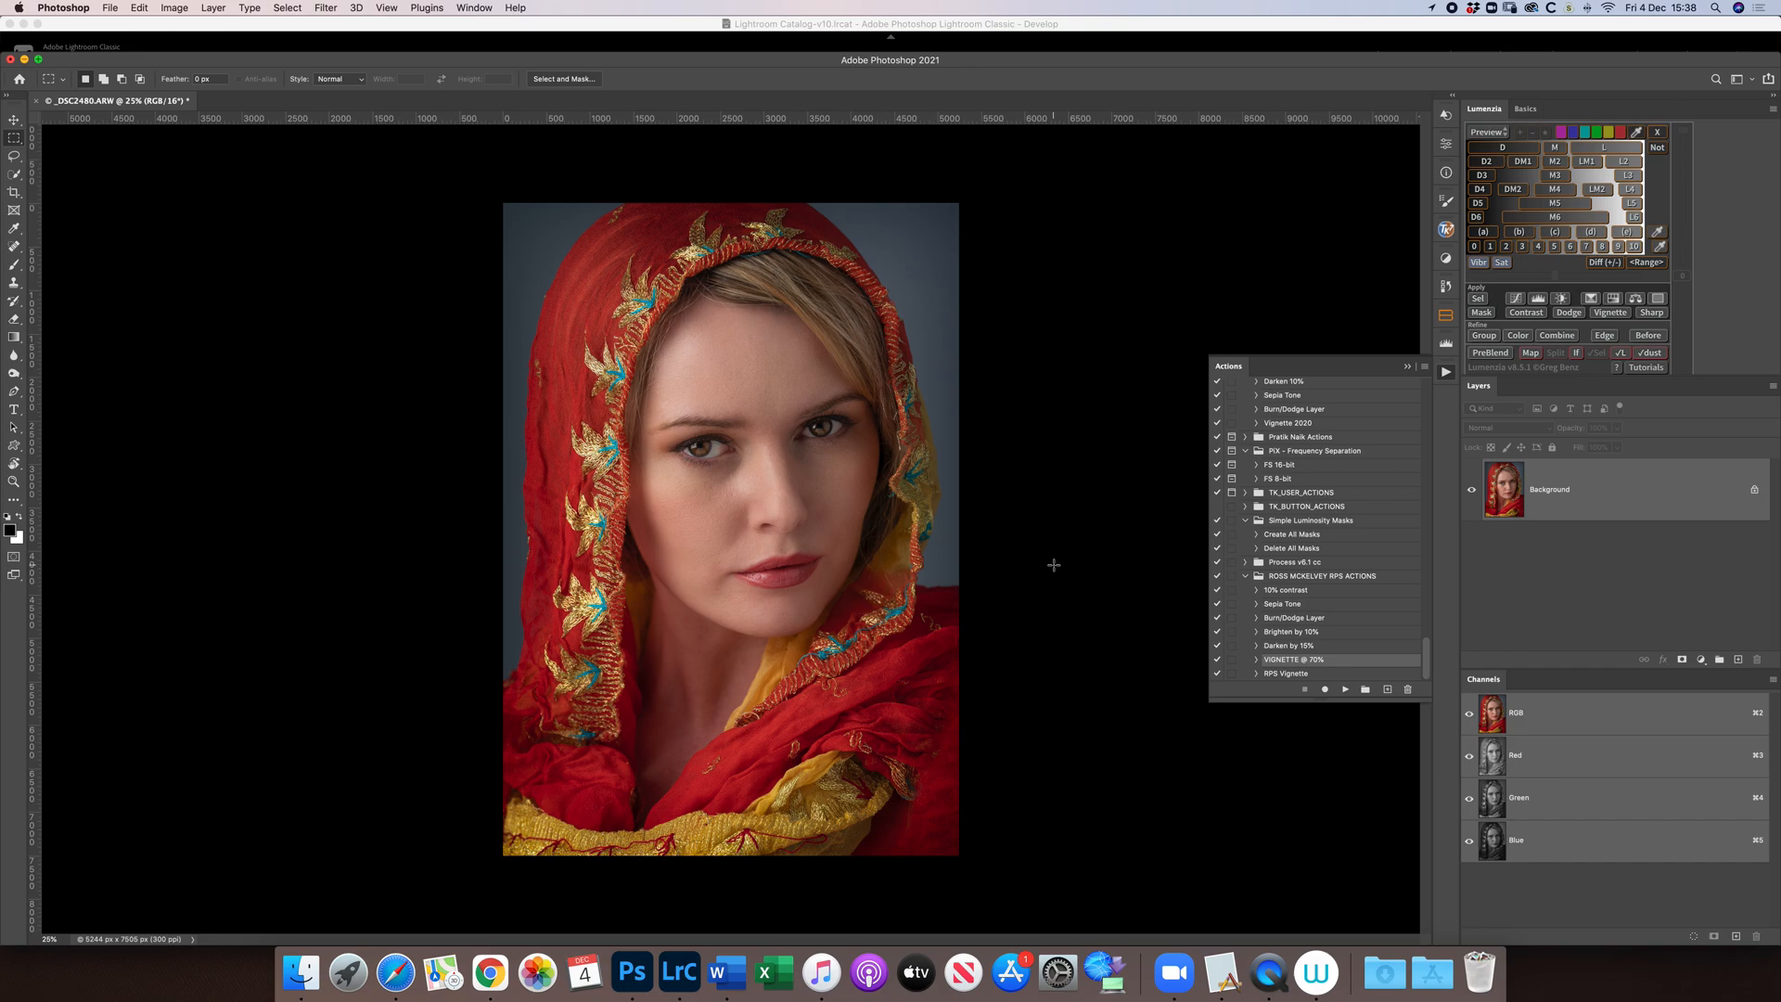
- Duplicate the background layer and open the copy in Nik Color Efex Pro 4
{"action": "key", "text": "super+j"}
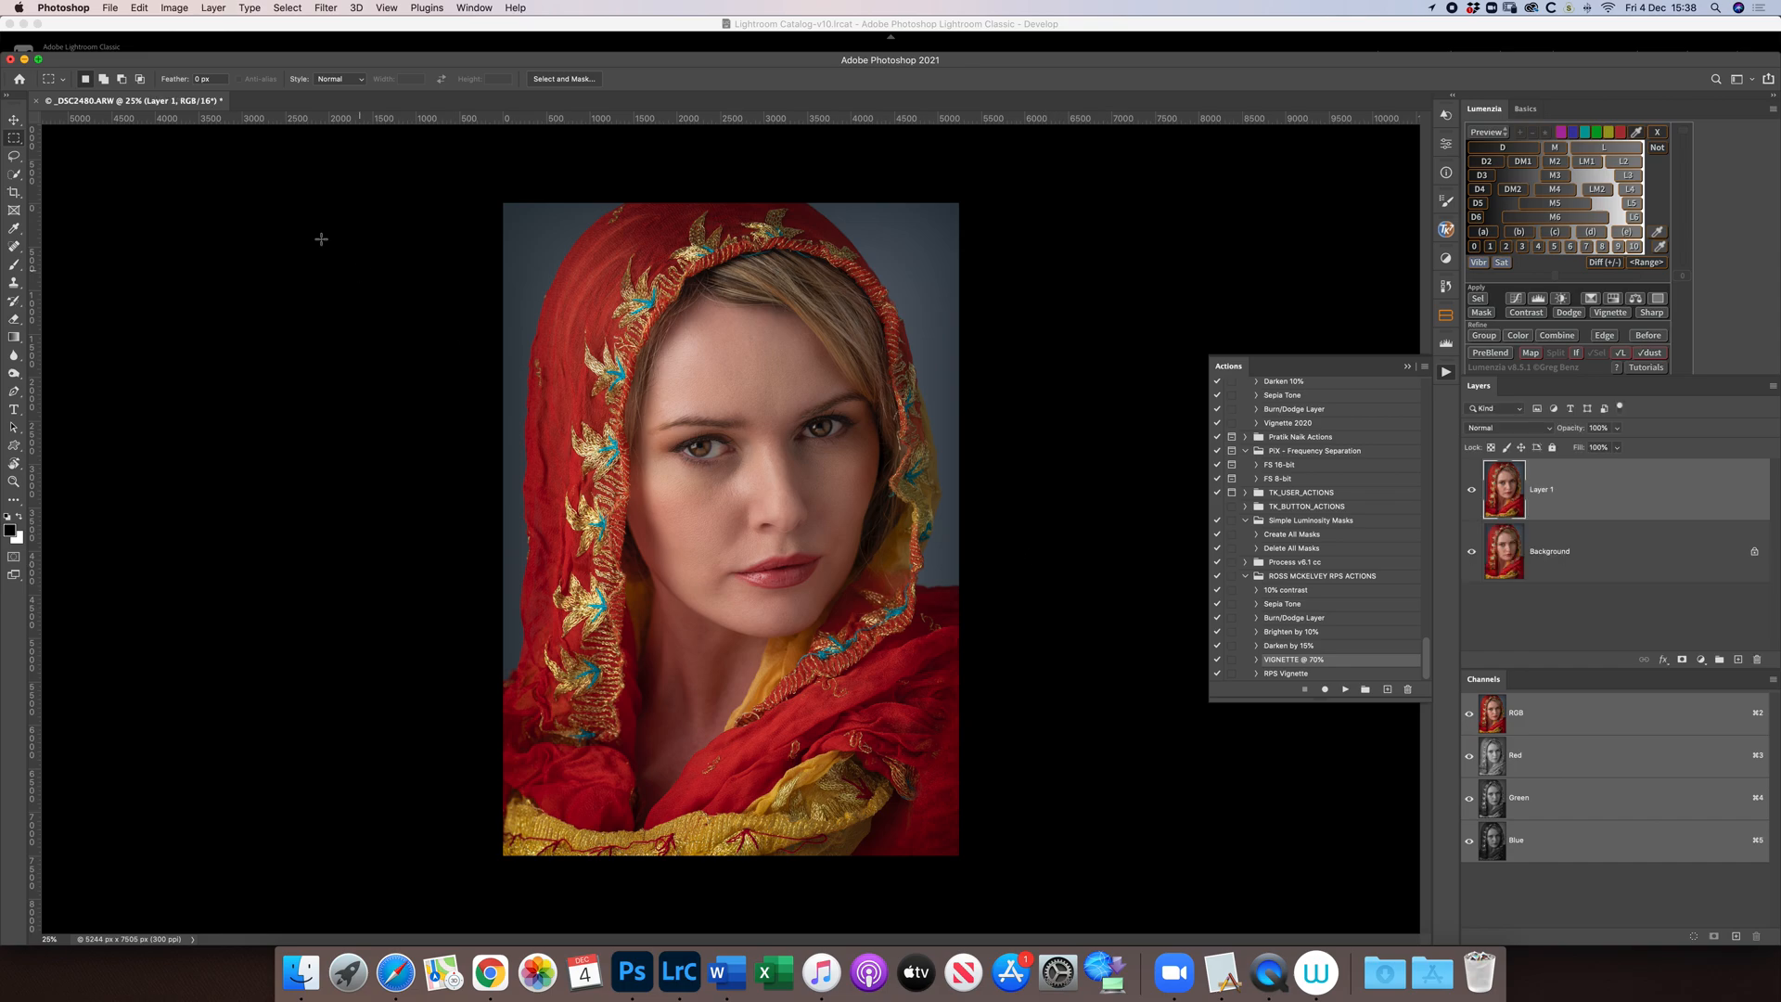
{"action": "left_click", "coordinate": [326, 8]}
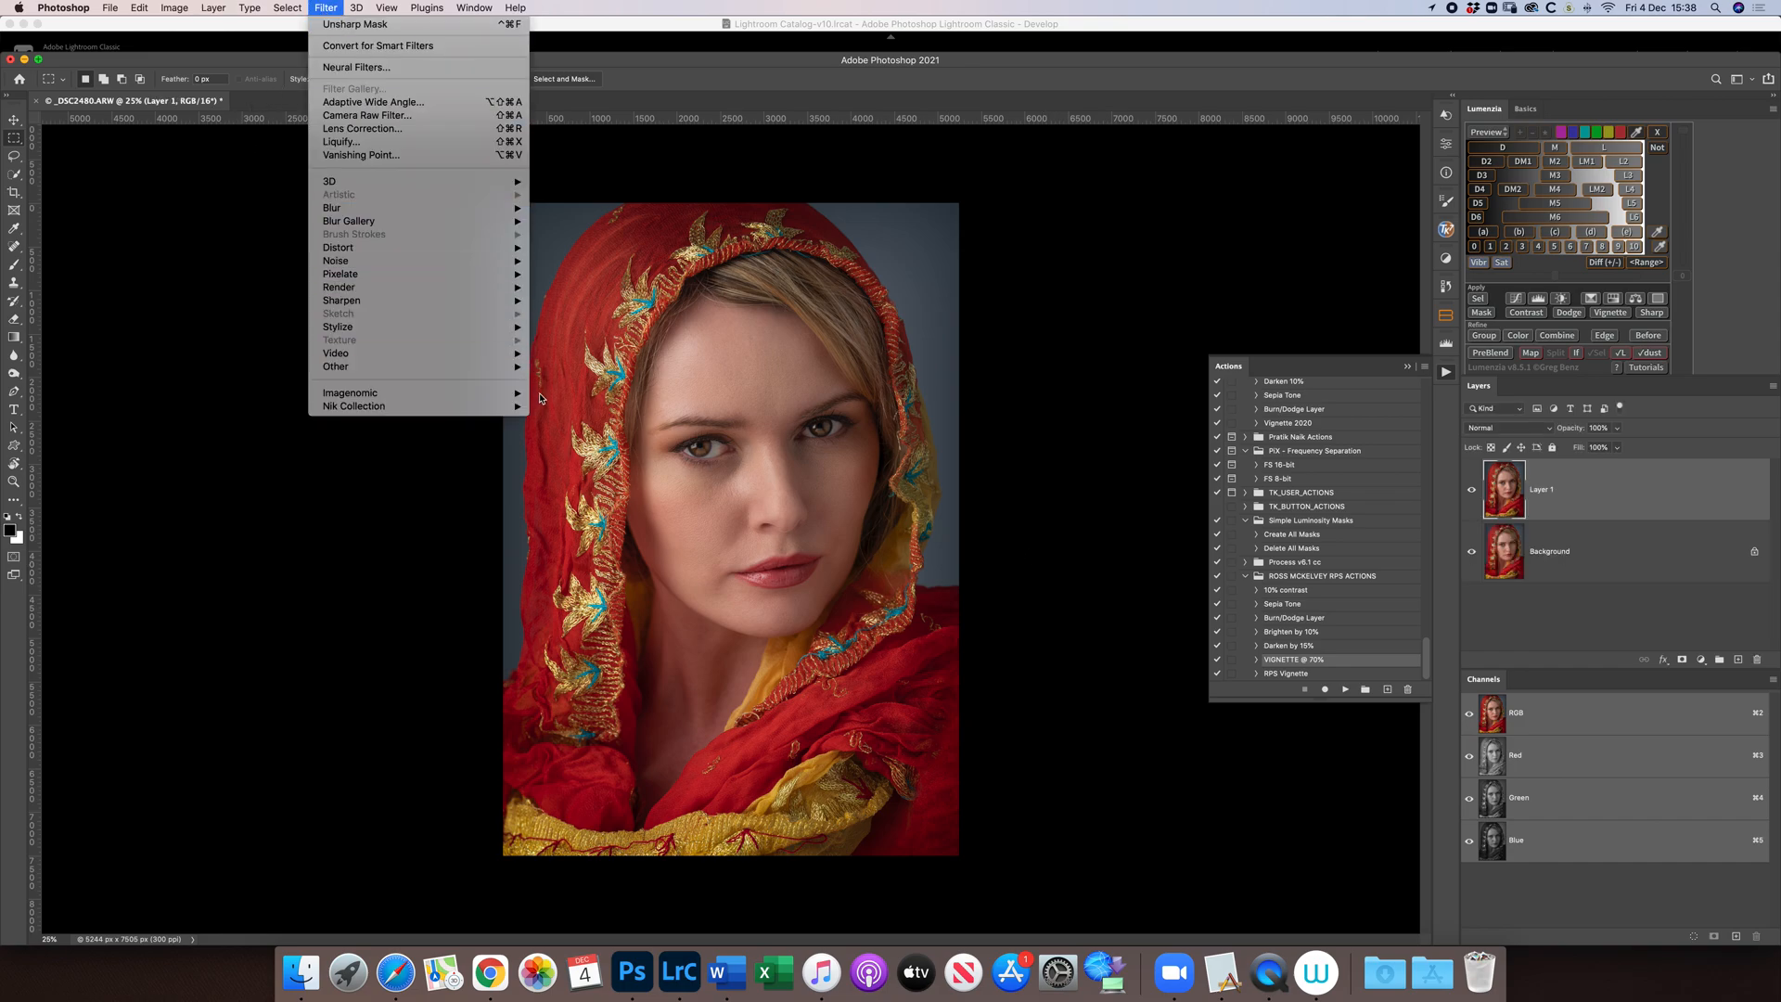
{"action": "mouse_move", "coordinate": [497, 412]}
{"action": "left_click", "coordinate": [638, 420]}
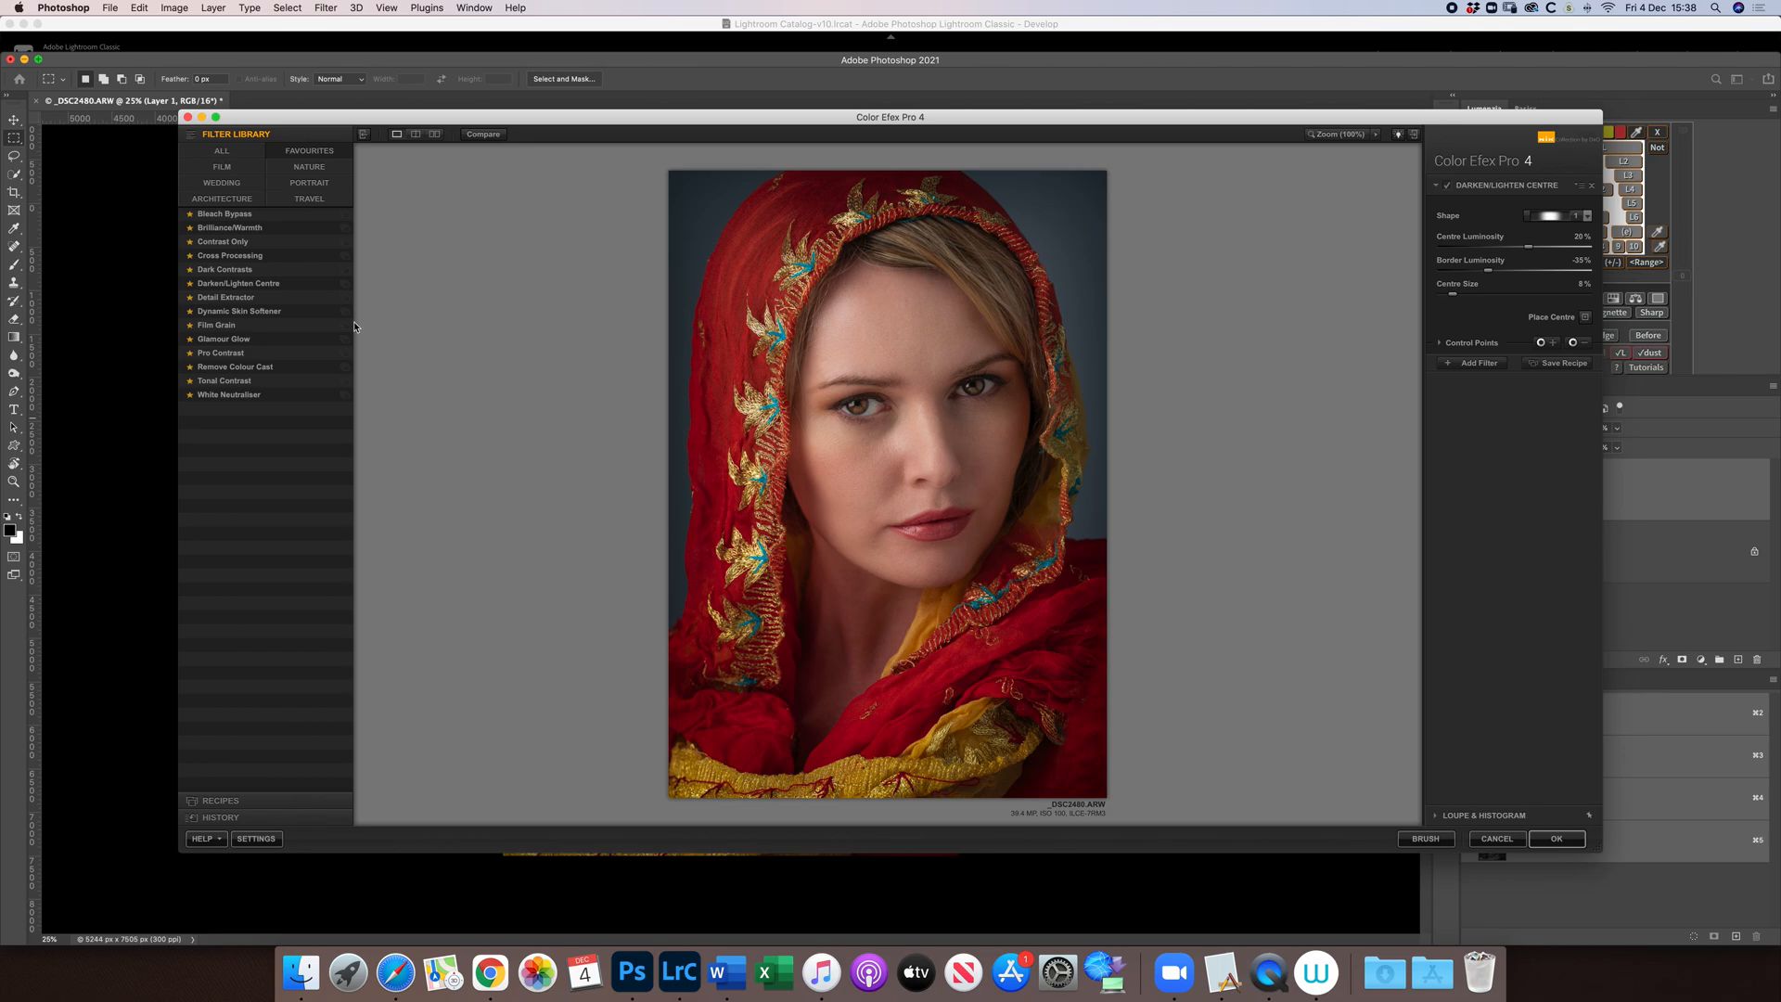
- Apply Darken/Lighten Centre with centre luminosity 20%, border luminosity -40% and centre size 10%, placing the centre on the face
{"action": "left_click", "coordinate": [234, 284]}
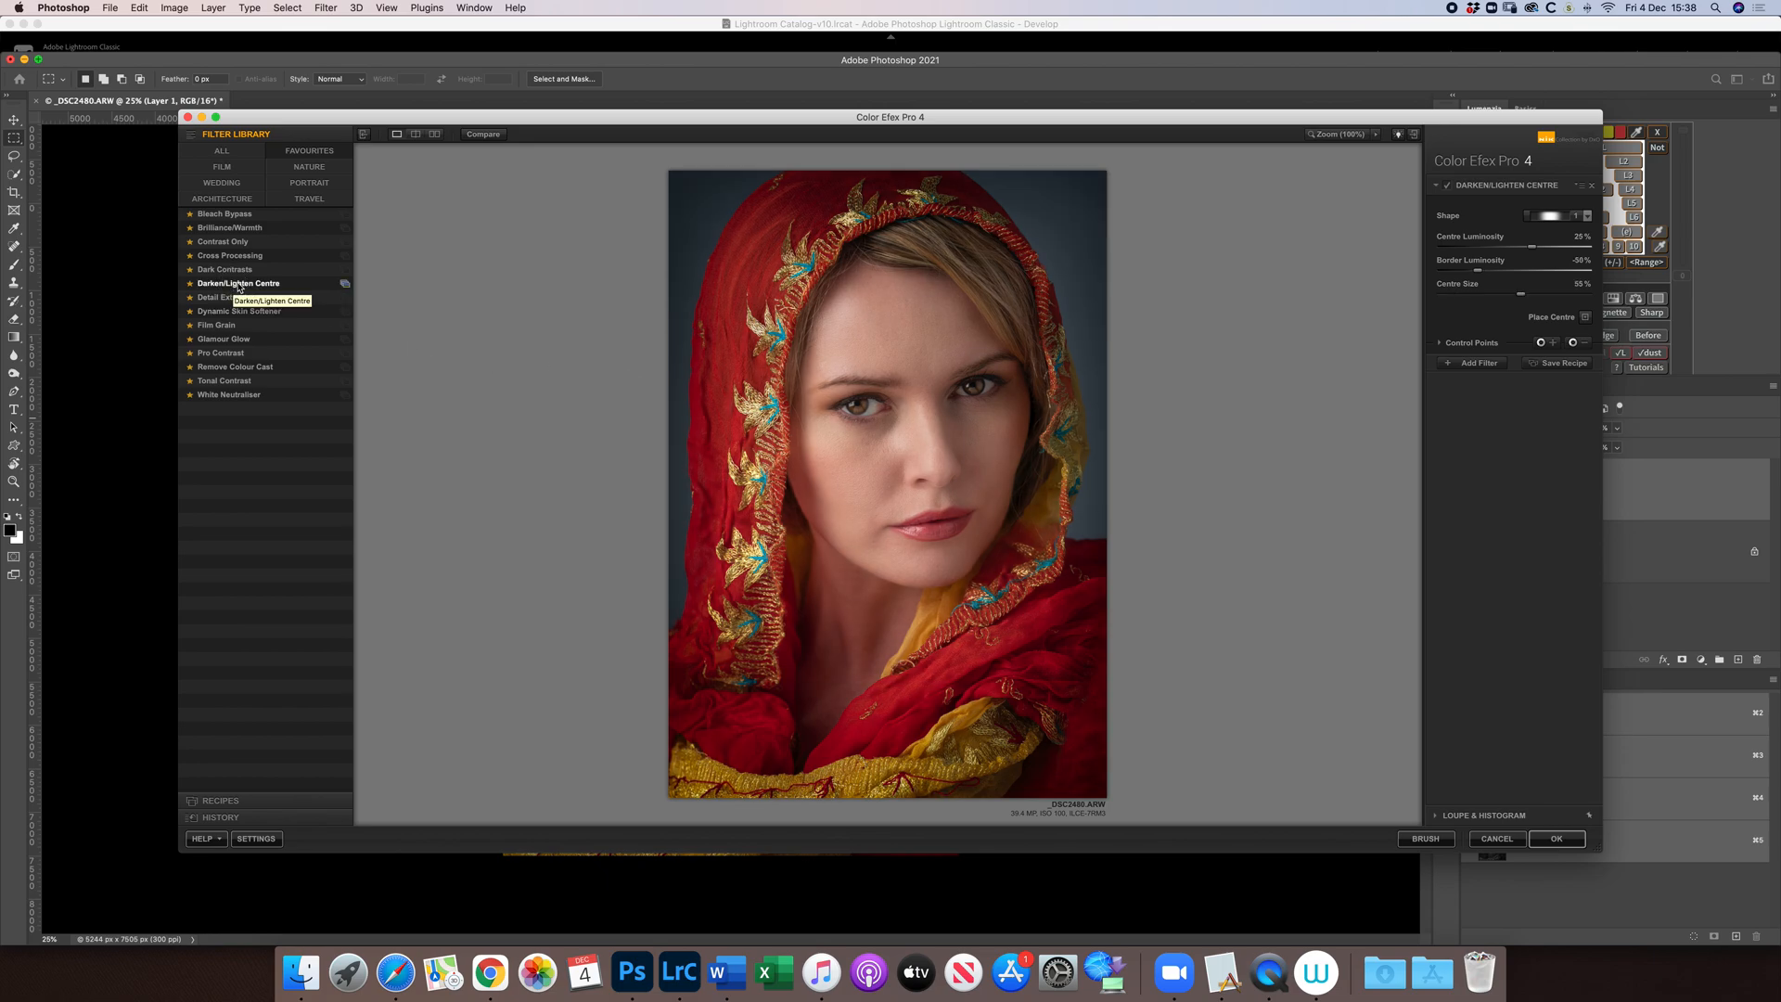
{"action": "left_click_drag", "start_coordinate": [1529, 251], "coordinate": [1530, 250]}
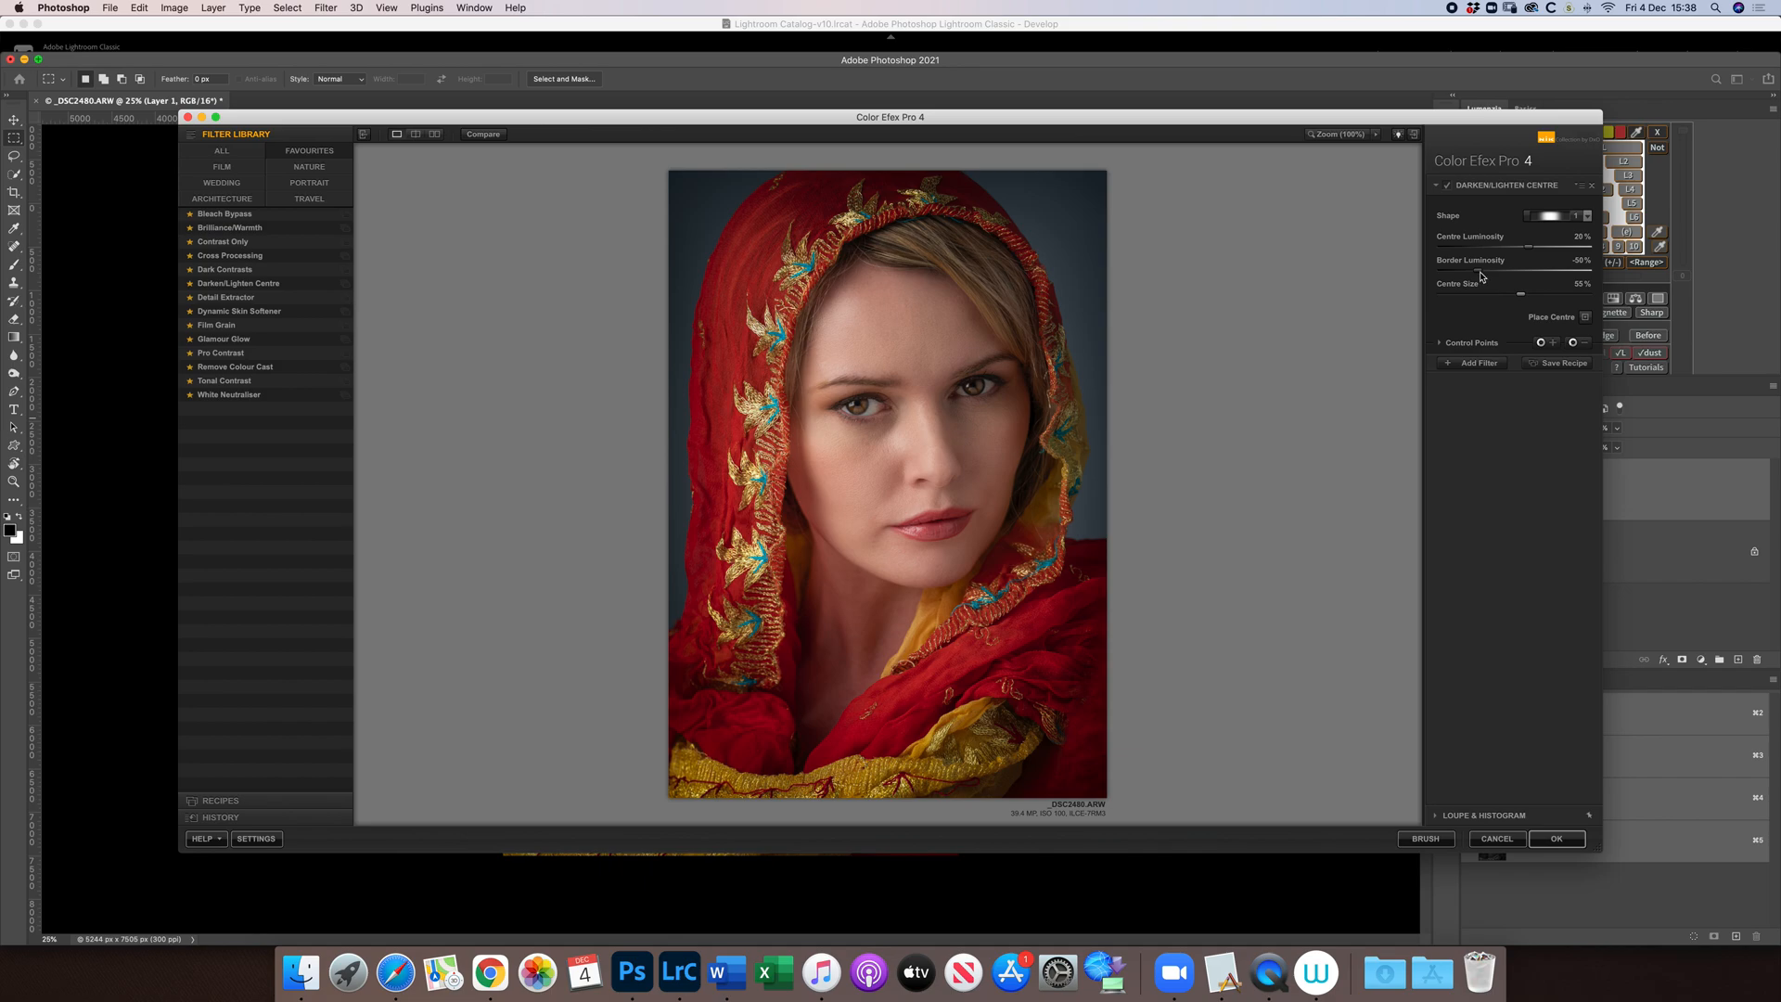
{"action": "mouse_move", "coordinate": [1481, 275]}
{"action": "left_mouse_down"}
{"action": "mouse_move", "coordinate": [1524, 298]}
{"action": "mouse_move", "coordinate": [1455, 297]}
{"action": "left_mouse_up"}
{"action": "left_click", "coordinate": [1586, 318]}
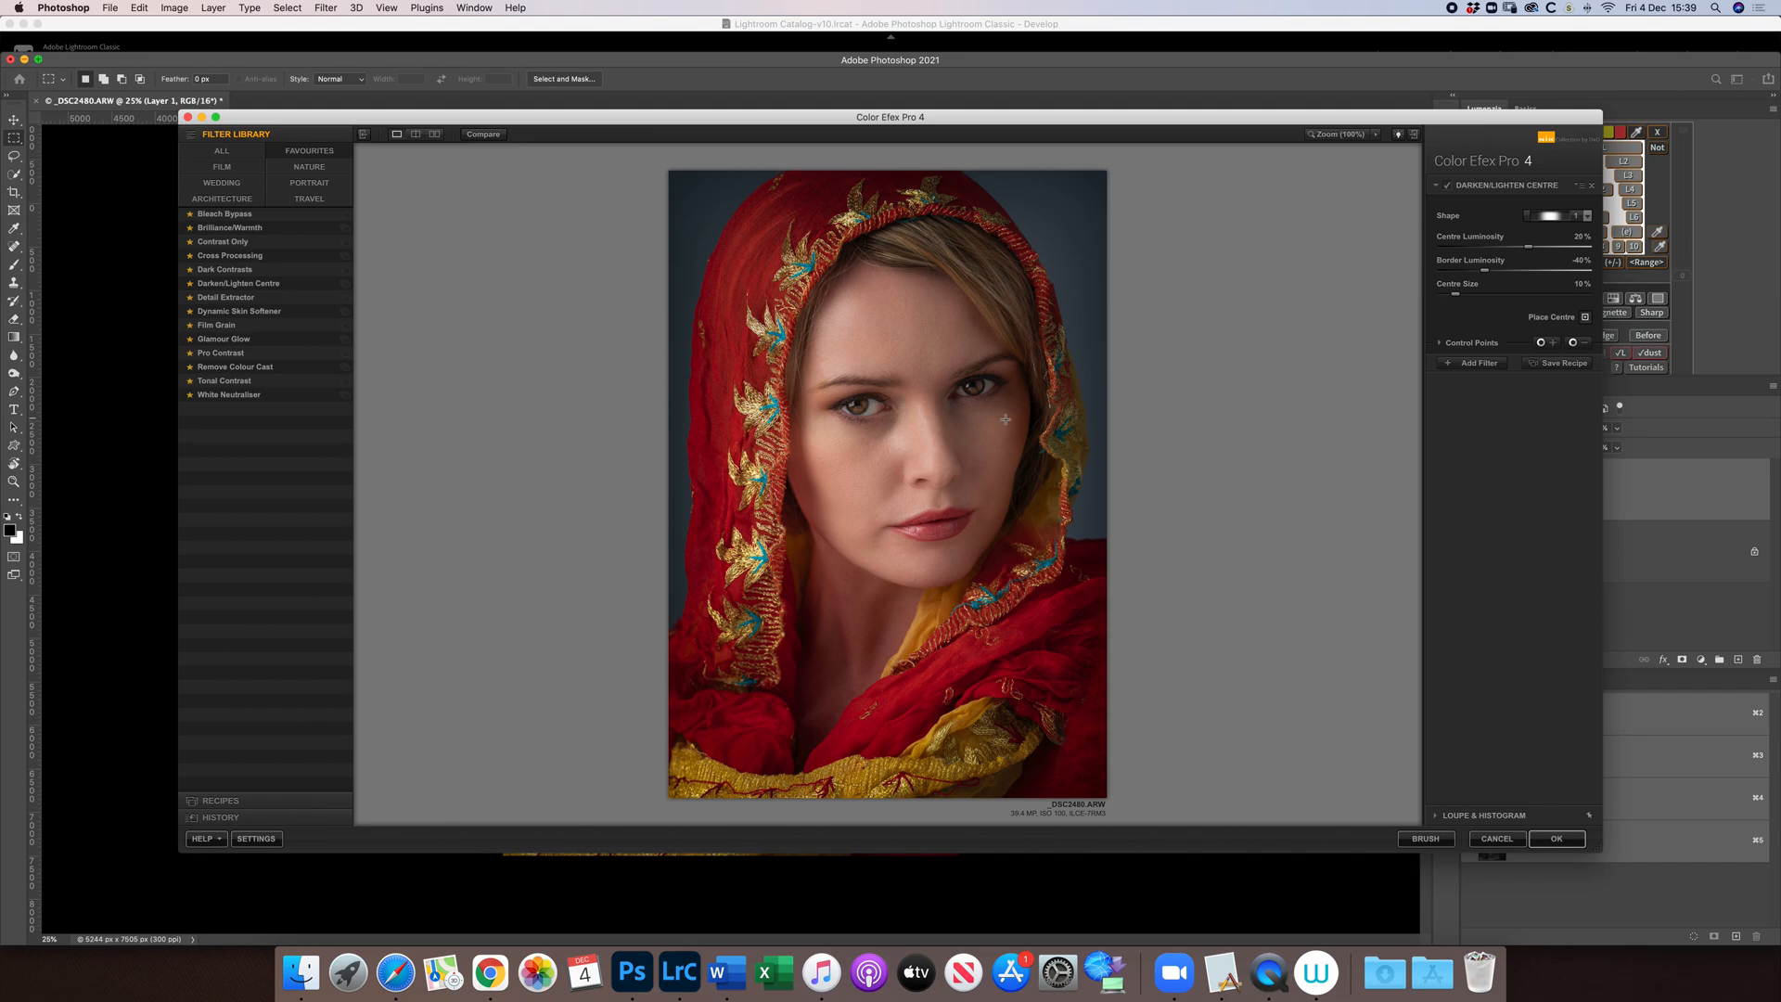
{"action": "left_click", "coordinate": [862, 416]}
{"action": "left_click", "coordinate": [1556, 839]}
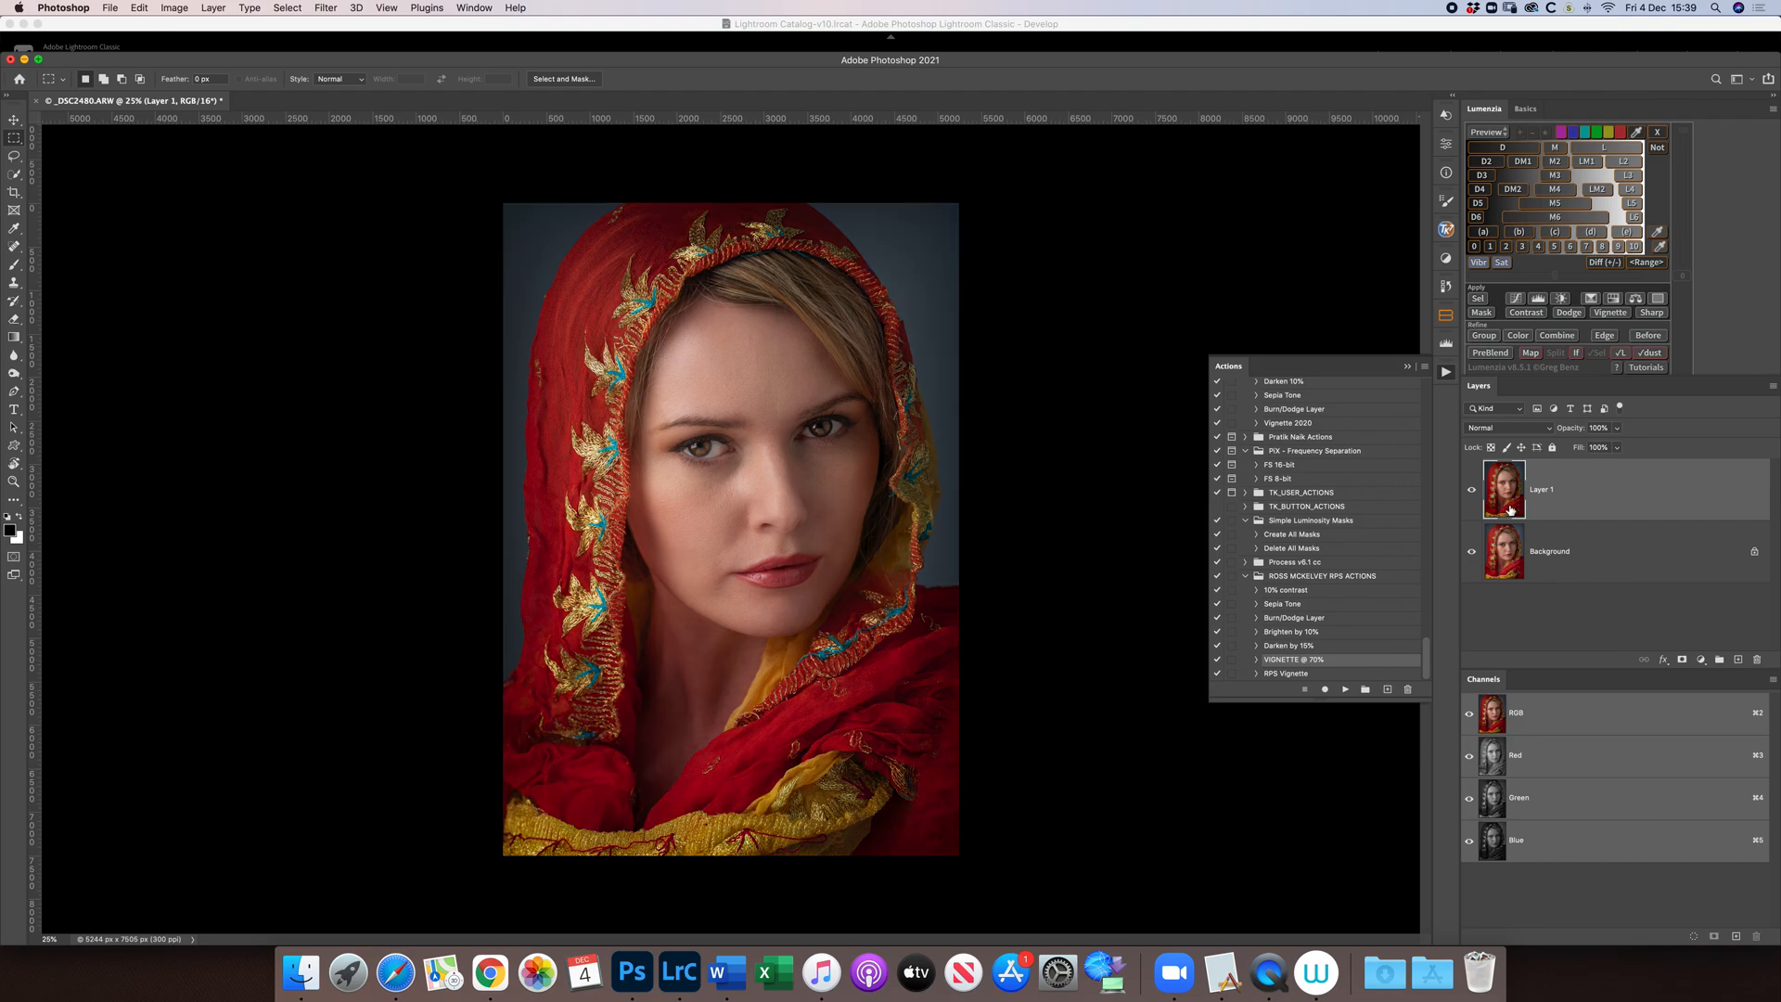
- Lower the opacity of the Color Efex vignette layer to 67%
{"action": "key", "text": "v"}
{"action": "key", "text": "6"}
{"action": "key", "text": "7"}
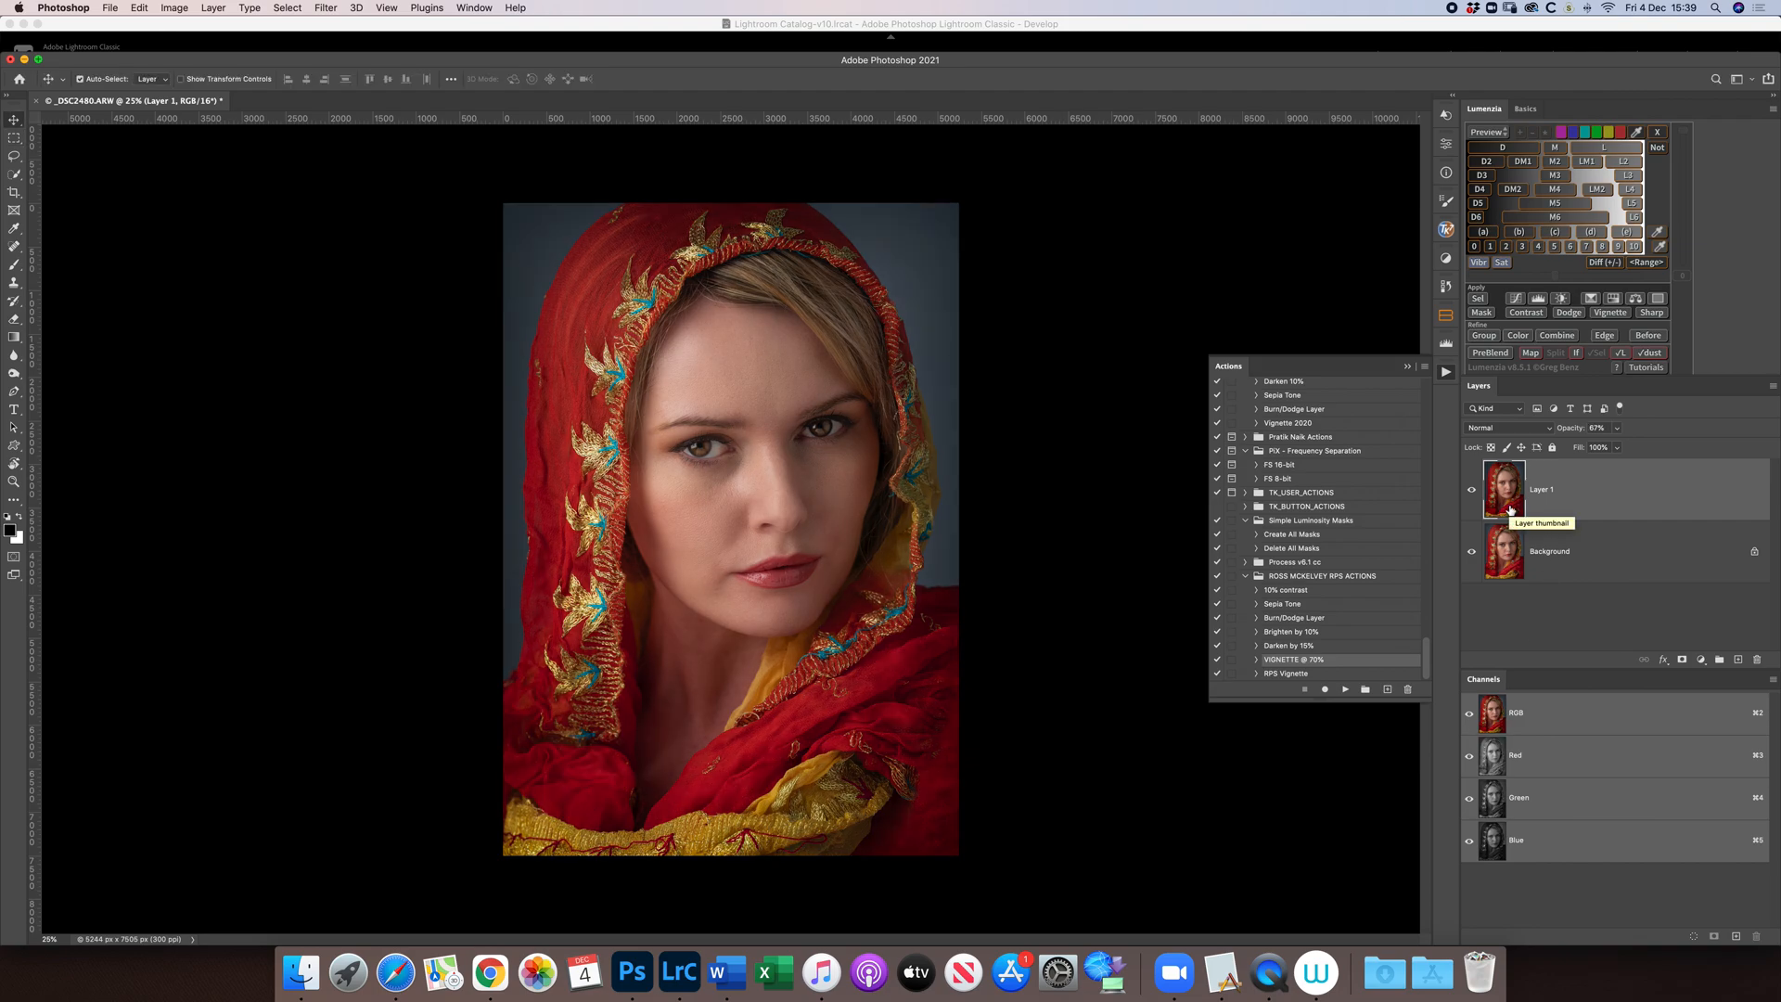
- Compare the portrait with and without the Color Efex vignette layer, and flatten the image
{"action": "left_click", "coordinate": [1473, 491]}
{"action": "left_click", "coordinate": [1472, 491]}
{"action": "left_click", "coordinate": [1473, 492]}
{"action": "left_click", "coordinate": [1472, 491]}
{"action": "left_click", "coordinate": [1472, 491]}
{"action": "left_click", "coordinate": [1472, 491]}
{"action": "left_click", "coordinate": [1472, 492]}
{"action": "left_click", "coordinate": [1472, 491]}
{"action": "left_click", "coordinate": [1472, 492]}
{"action": "left_click", "coordinate": [1472, 492]}
{"action": "left_click", "coordinate": [1473, 492]}
{"action": "left_click", "coordinate": [1473, 493]}
{"action": "left_click", "coordinate": [1773, 386]}
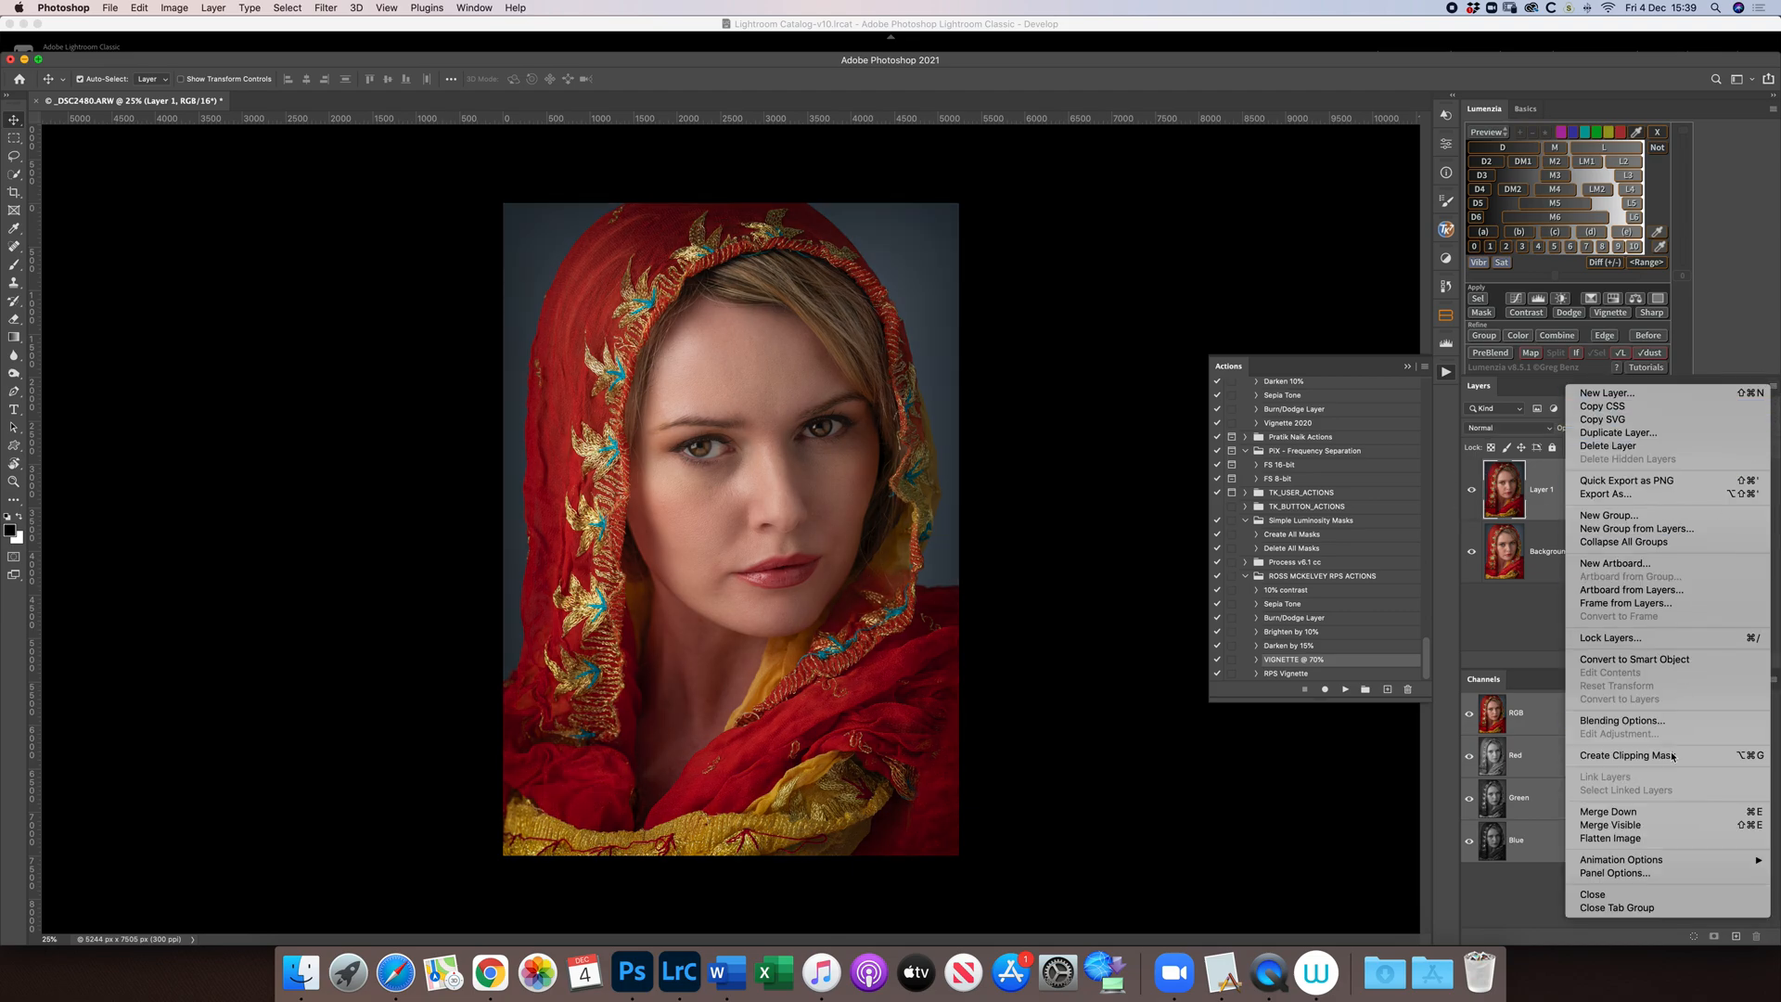
{"action": "left_click", "coordinate": [1669, 844]}
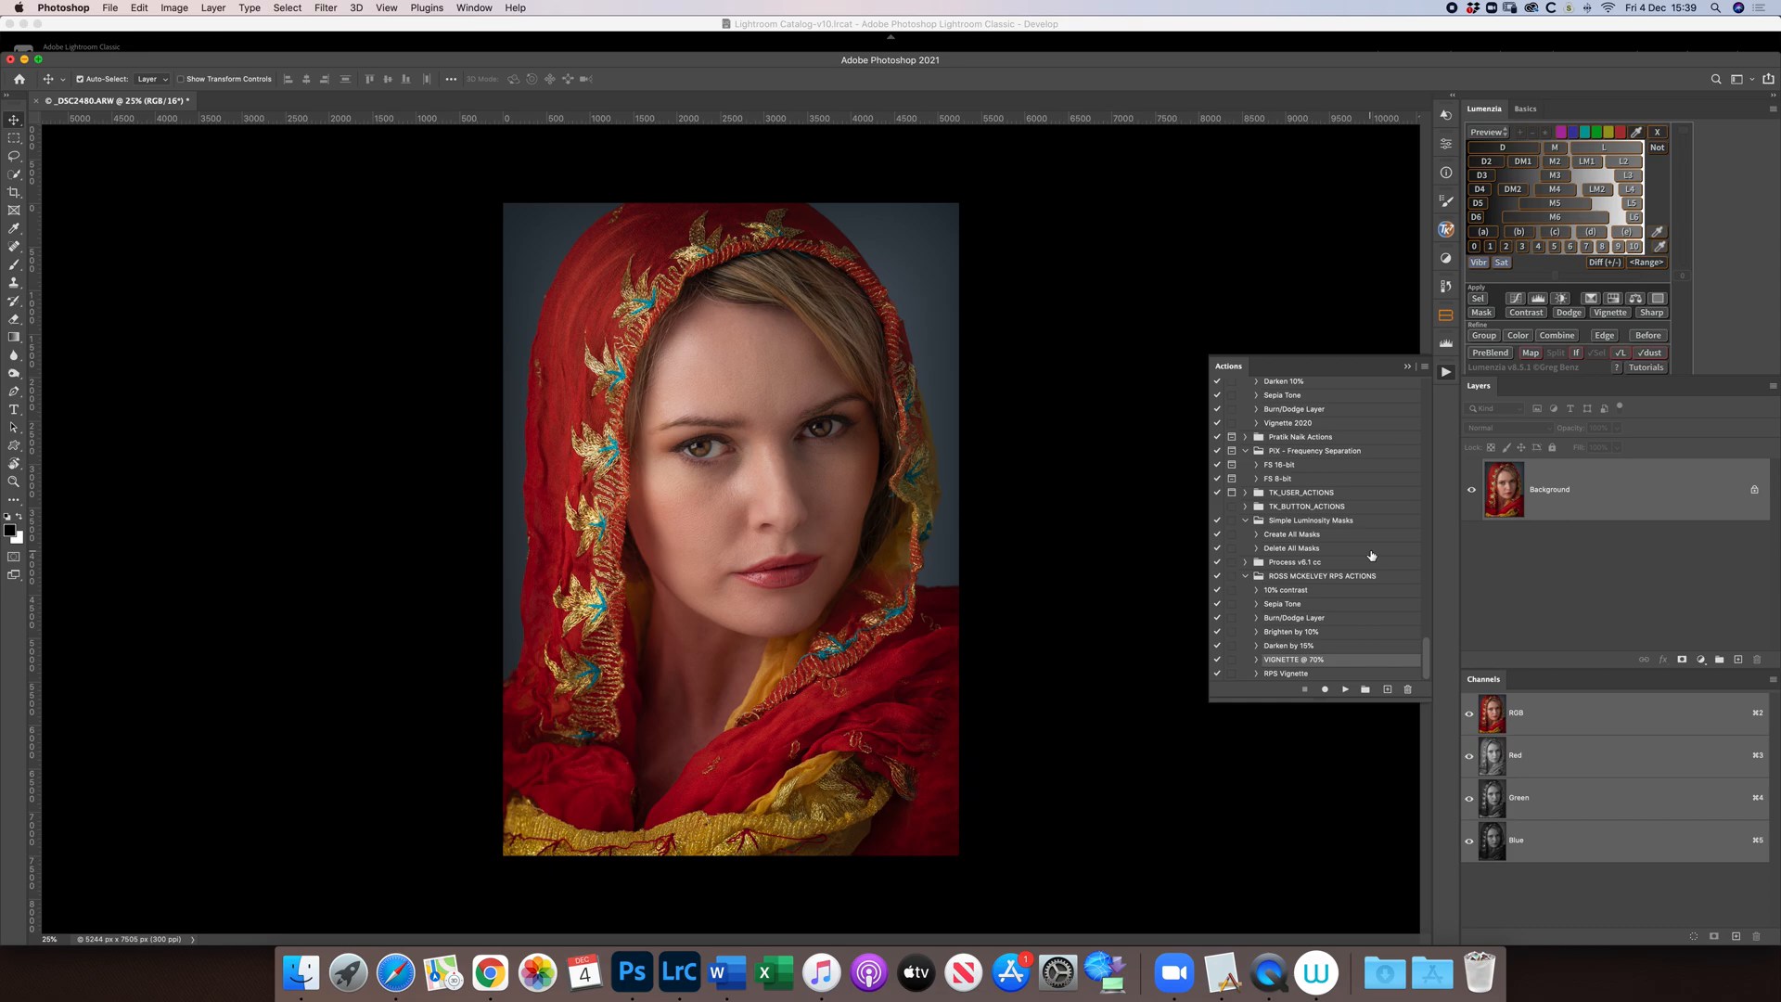
- Add a soft light grey layer by running the Burn/Dodge Layer action, and toggle the layer's visibility to check it
{"action": "left_click", "coordinate": [1297, 619]}
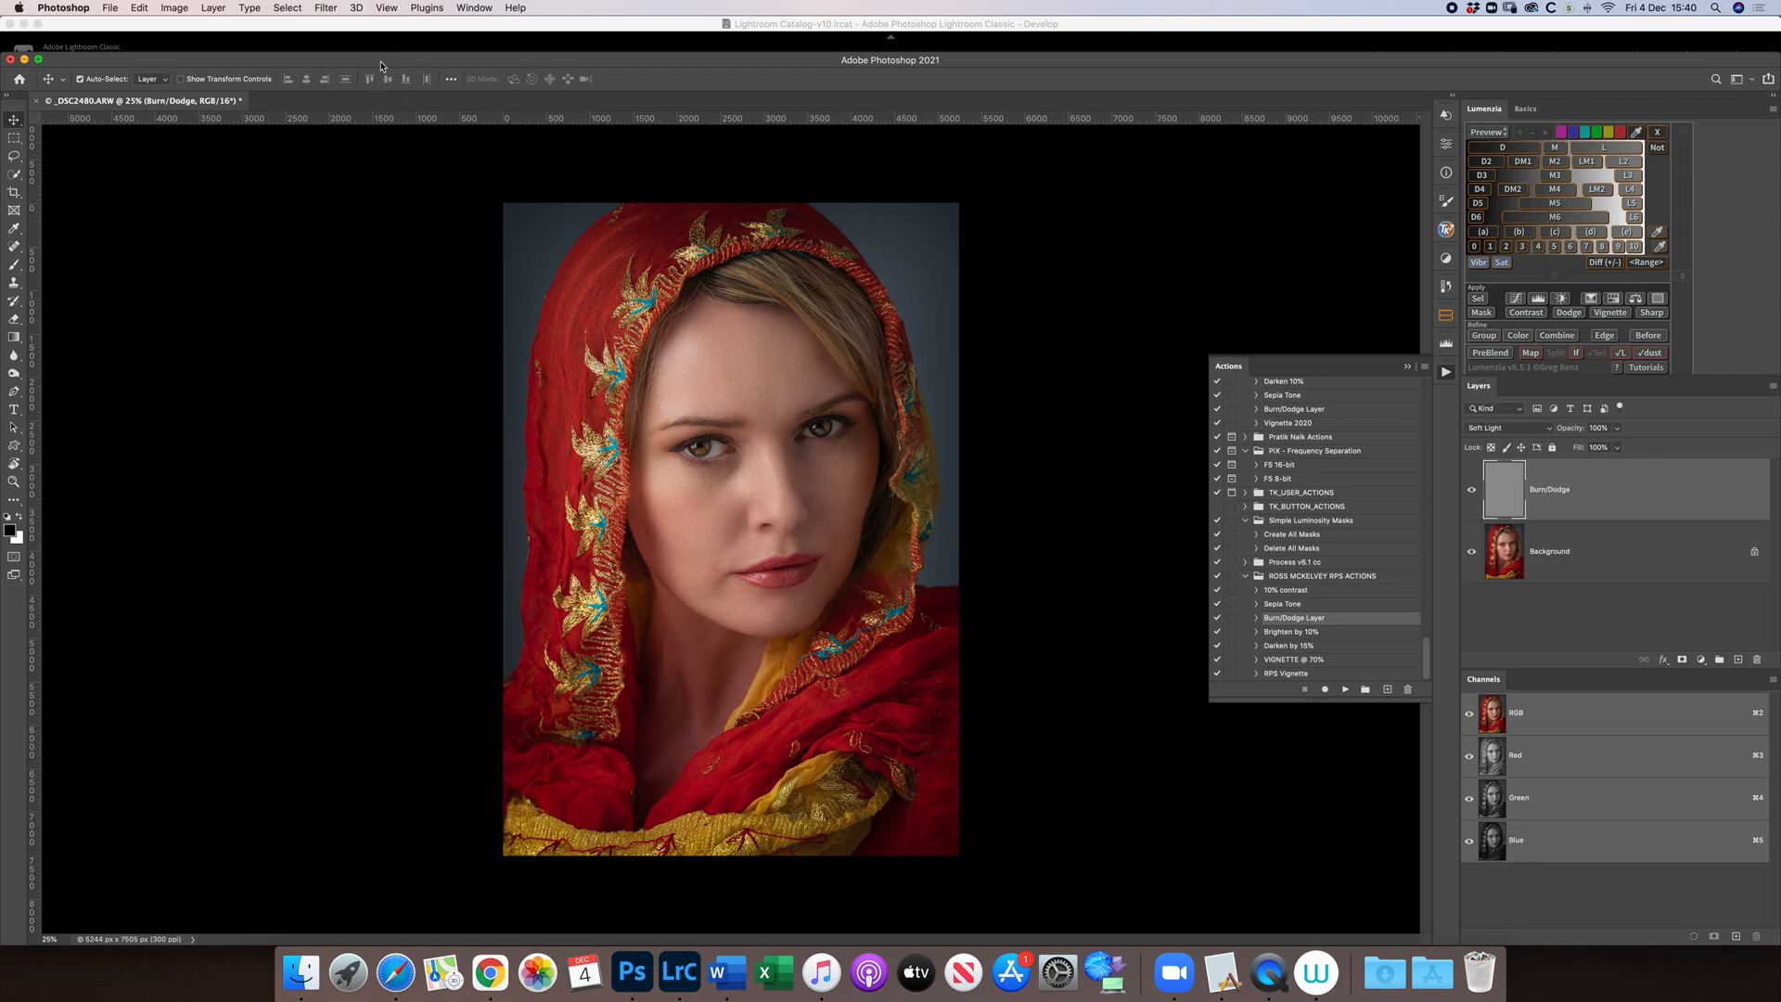
{"action": "left_click", "coordinate": [1501, 493]}
{"action": "left_click", "coordinate": [1471, 490]}
{"action": "left_click", "coordinate": [1471, 491]}
{"action": "left_click", "coordinate": [1472, 491]}
{"action": "left_click", "coordinate": [1473, 491]}
- Set up the Brush with 3% flow for painting on the Burn/Dodge layer over the face
{"action": "key", "text": "super+equal"}
{"action": "key", "text": "super+equal"}
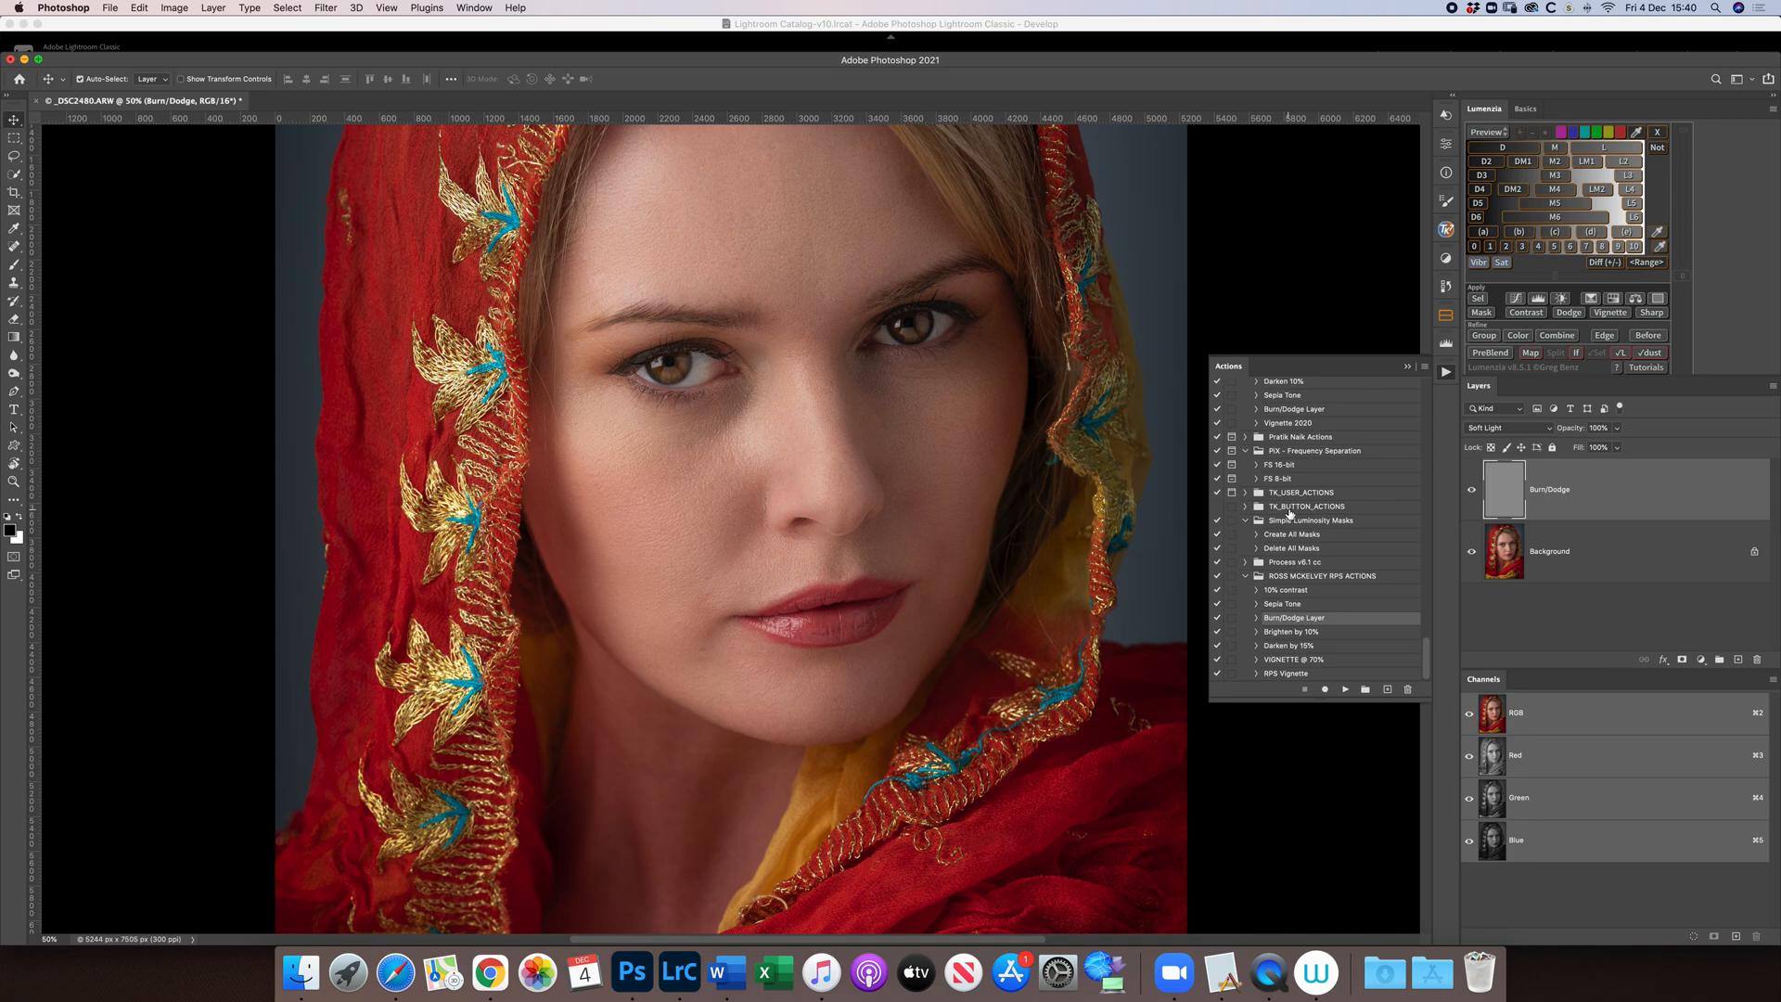
{"action": "key", "text": "b"}
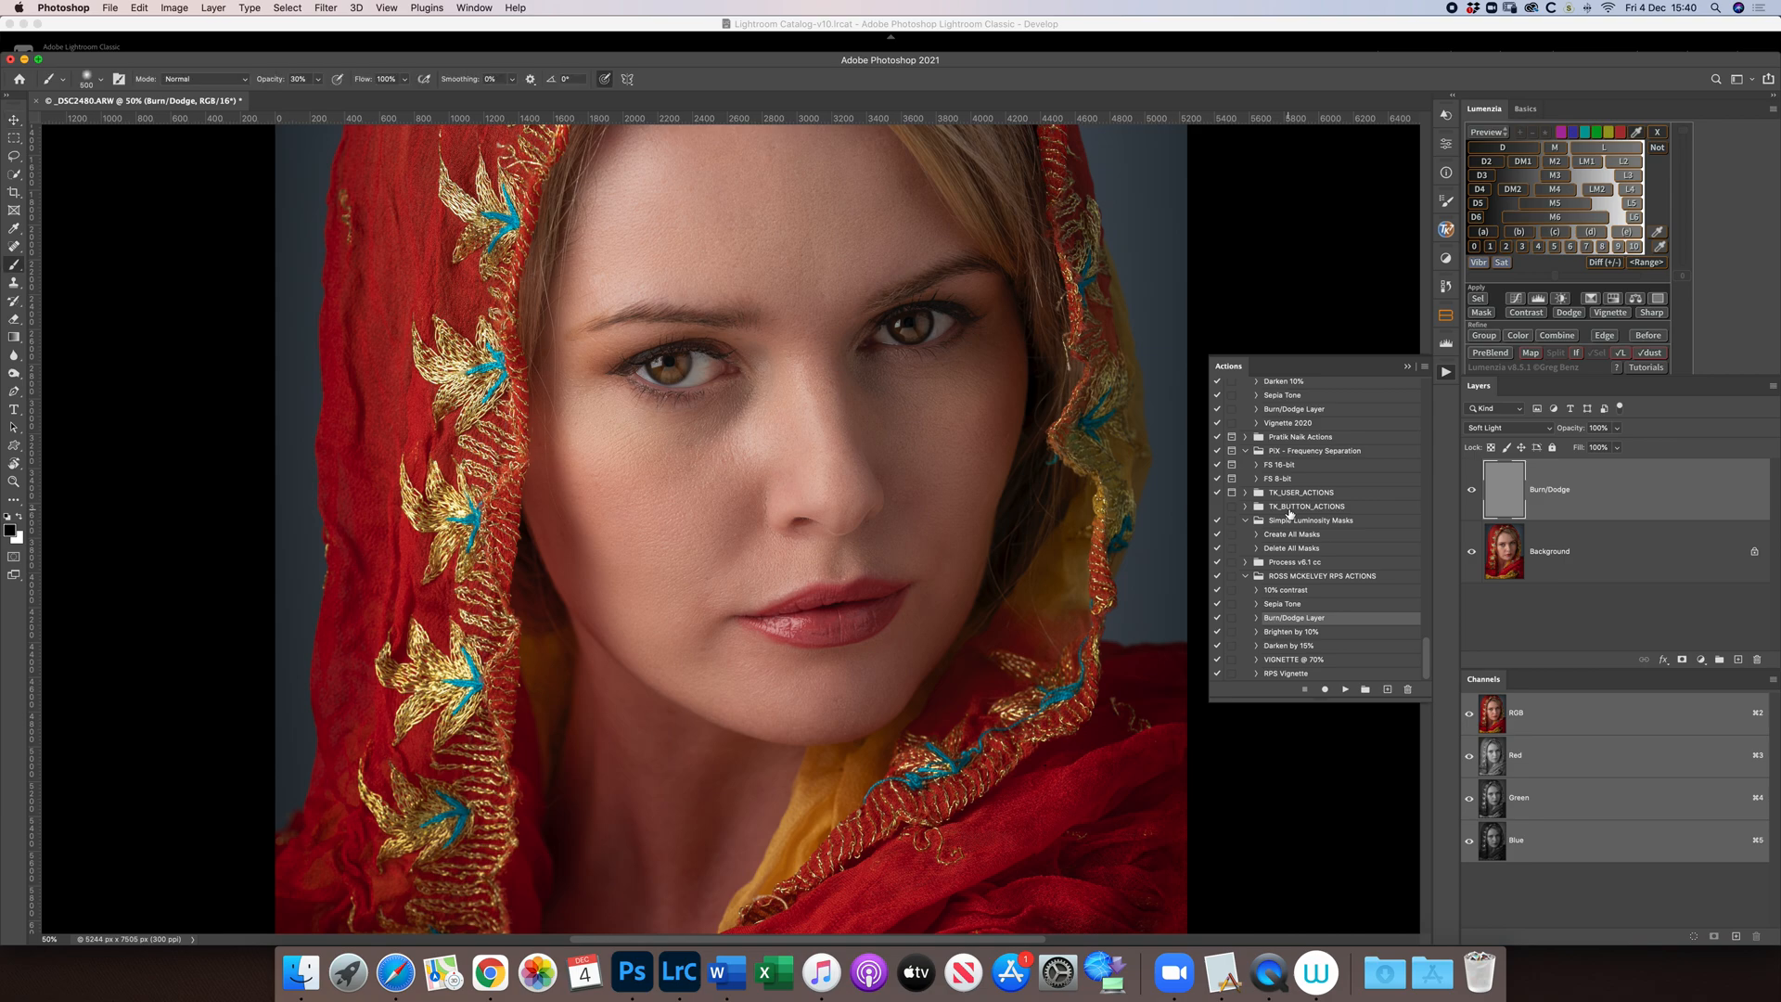
{"action": "key", "text": "shift+0"}
{"action": "key", "text": "shift+2"}
{"action": "key", "text": "shift+0"}
{"action": "key", "text": "shift+3"}
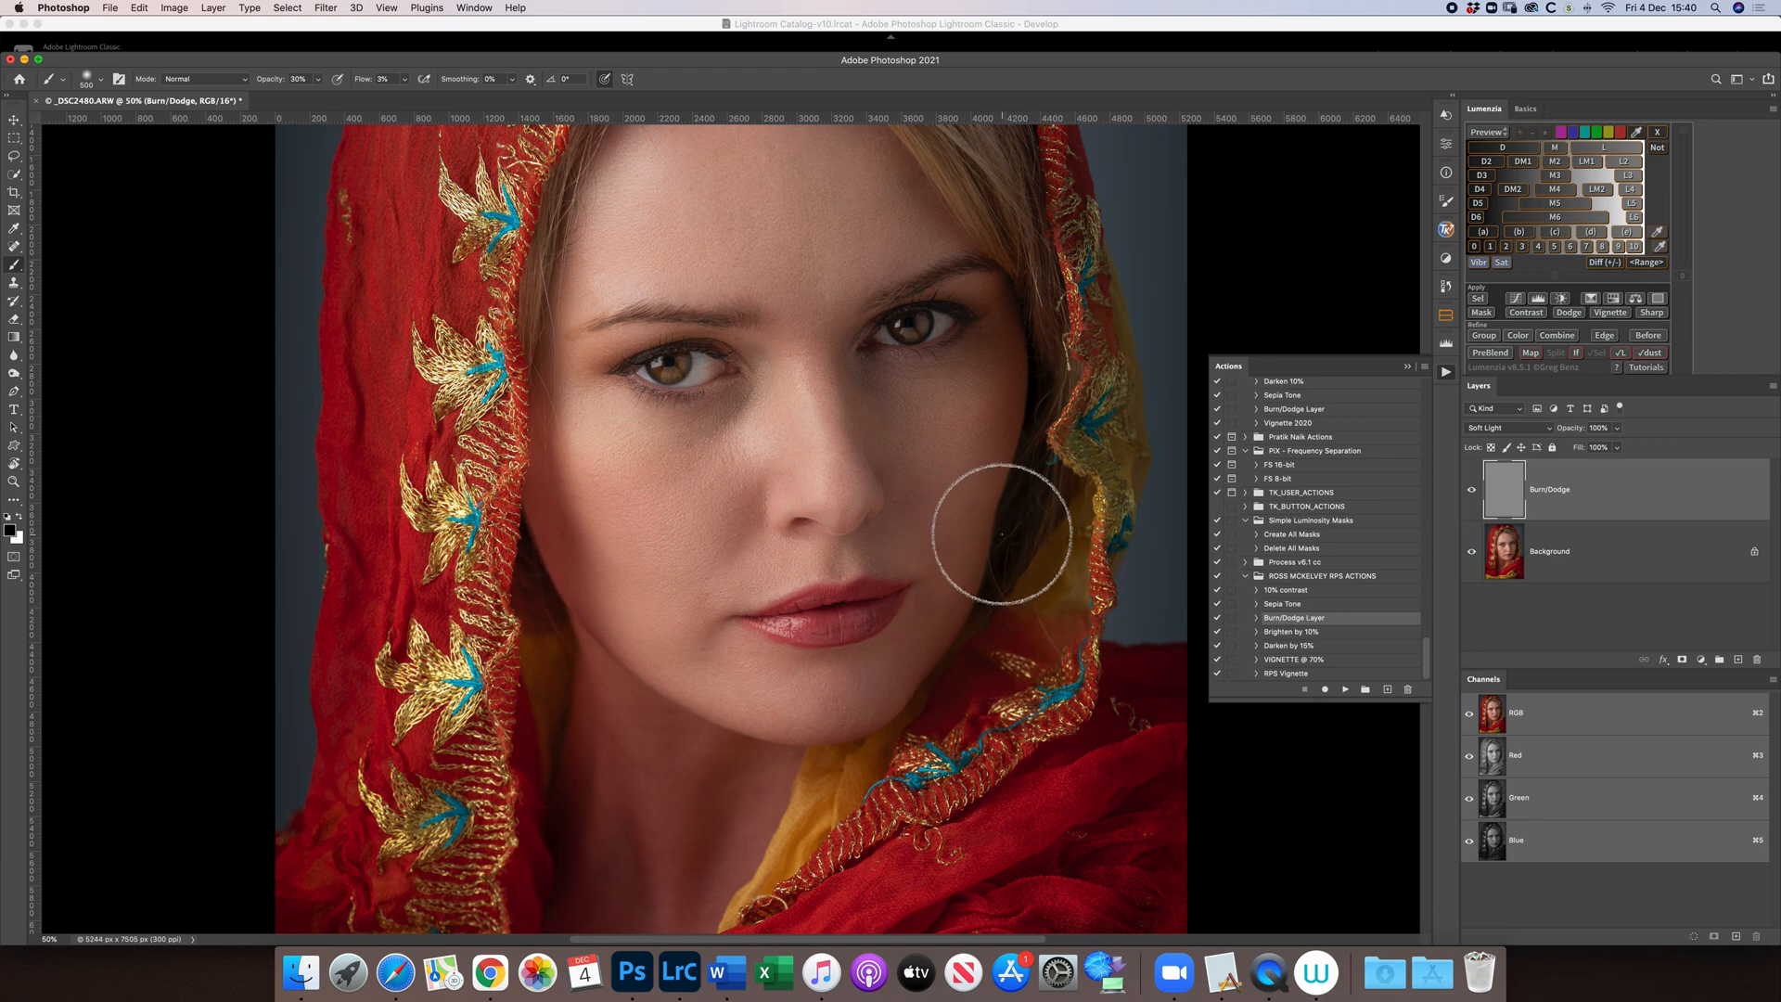
- Burn the shadows along the shaded side of the face in black with a smaller brush of about 250 px
{"action": "key", "text": "bracketleft"}
{"action": "key", "text": "bracketleft"}
{"action": "key", "text": "bracketleft"}
{"action": "key", "text": "bracketleft"}
{"action": "key", "text": "bracketleft"}
{"action": "key", "text": "bracketleft"}
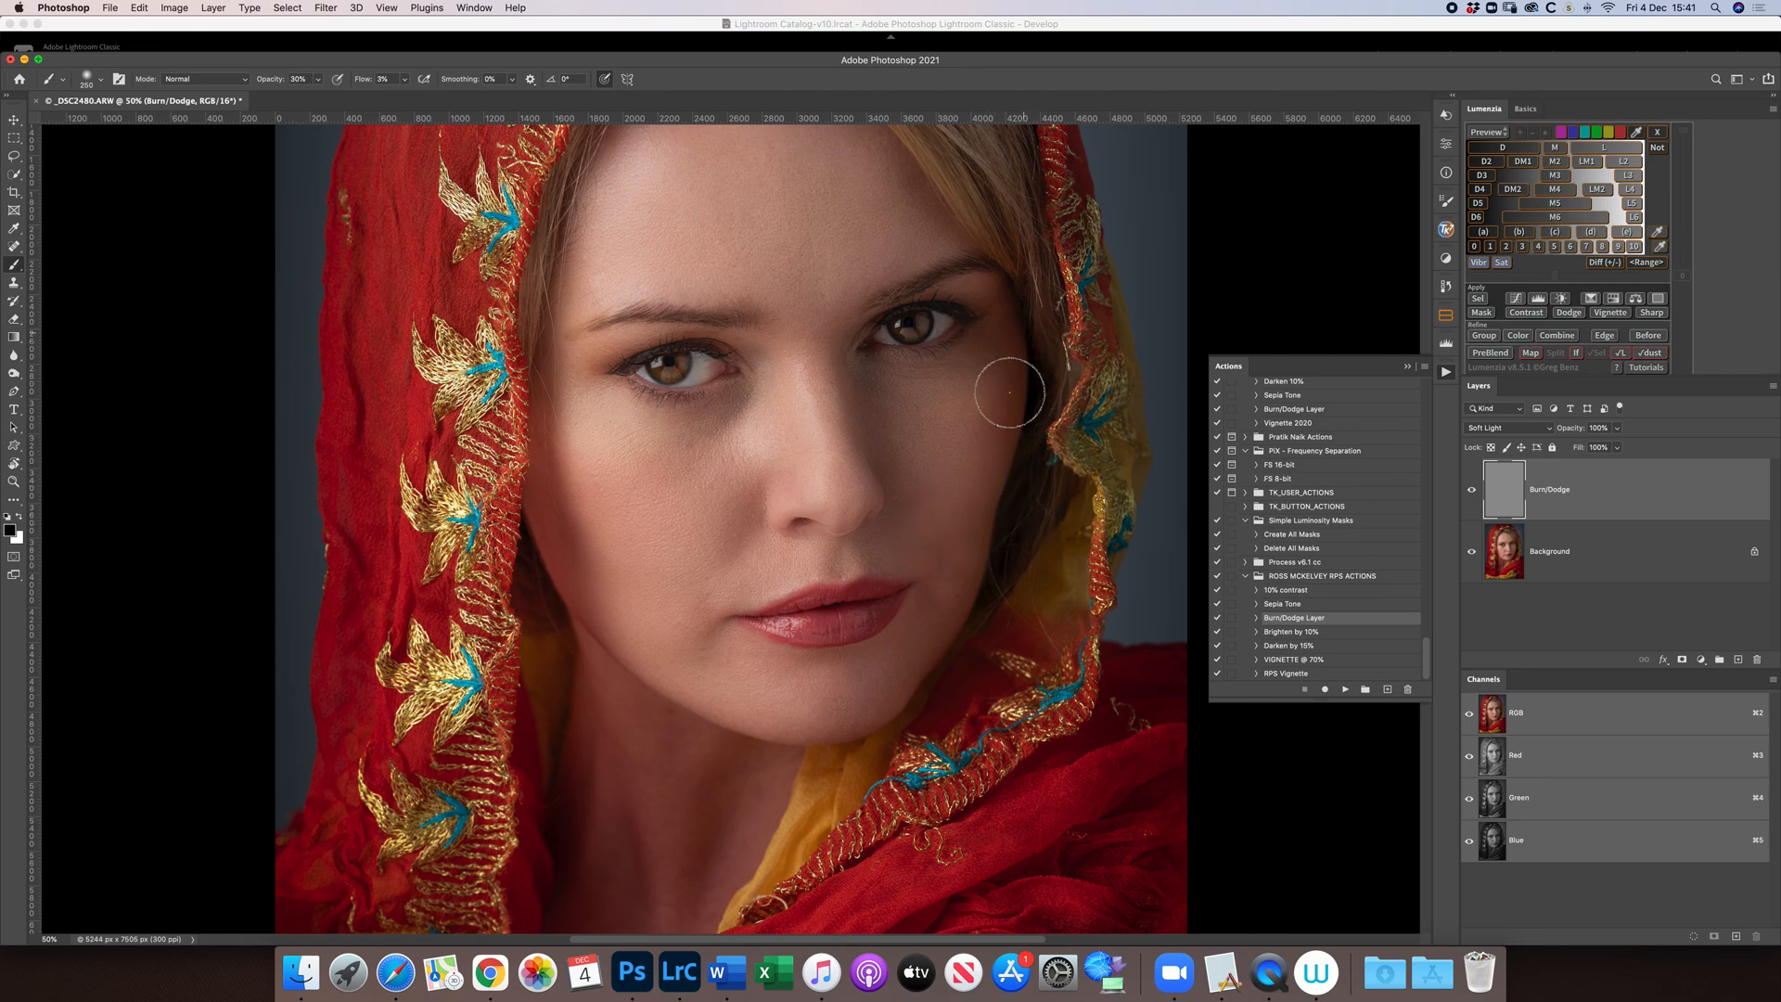
- Compare the face with and without the burned shadows
{"action": "left_click", "coordinate": [1472, 491]}
{"action": "left_click", "coordinate": [1472, 491]}
{"action": "left_click", "coordinate": [1471, 492]}
{"action": "left_click", "coordinate": [1472, 493]}
{"action": "left_click", "coordinate": [1472, 494]}
{"action": "left_click", "coordinate": [1472, 493]}
- Burn the broader shadow areas around the forehead in black with a large brush of about 700 px
{"action": "key", "text": "bracketright"}
{"action": "key", "text": "bracketright"}
{"action": "key", "text": "bracketright"}
{"action": "key", "text": "bracketright"}
{"action": "key", "text": "bracketright"}
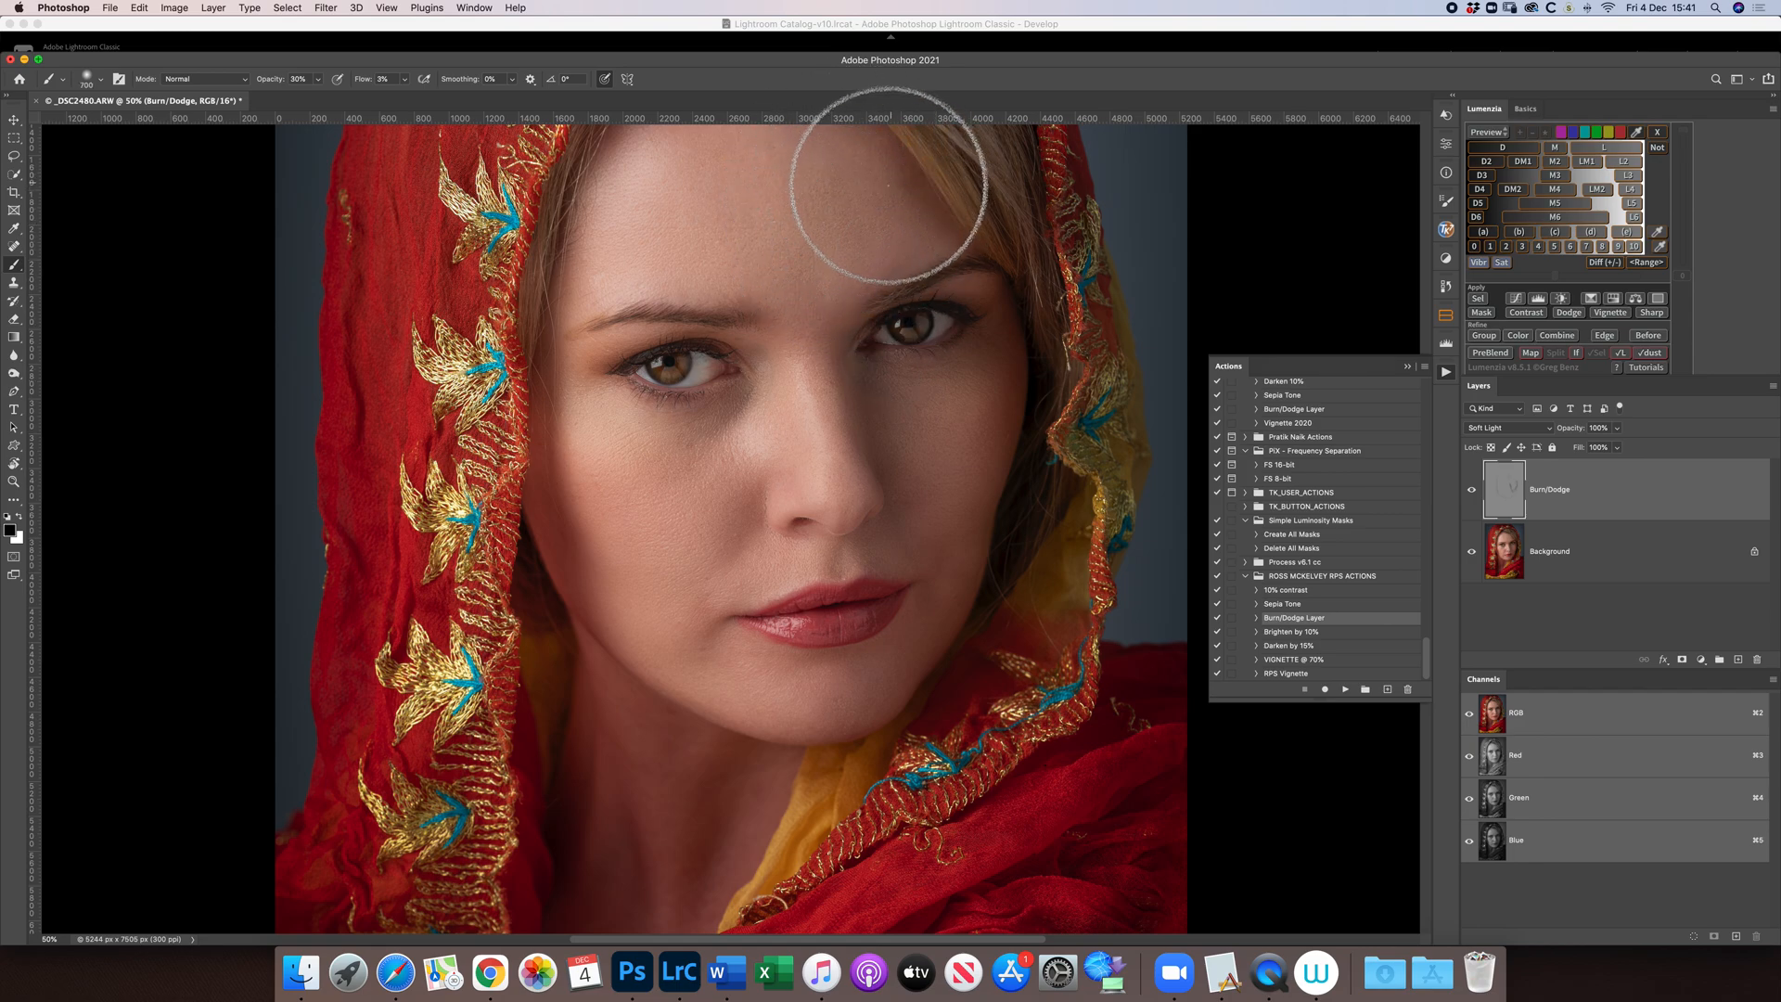
- Burn the shaded edge between the cheek and scarf in black with a brush of about 300 px
{"action": "key", "text": "super+minus"}
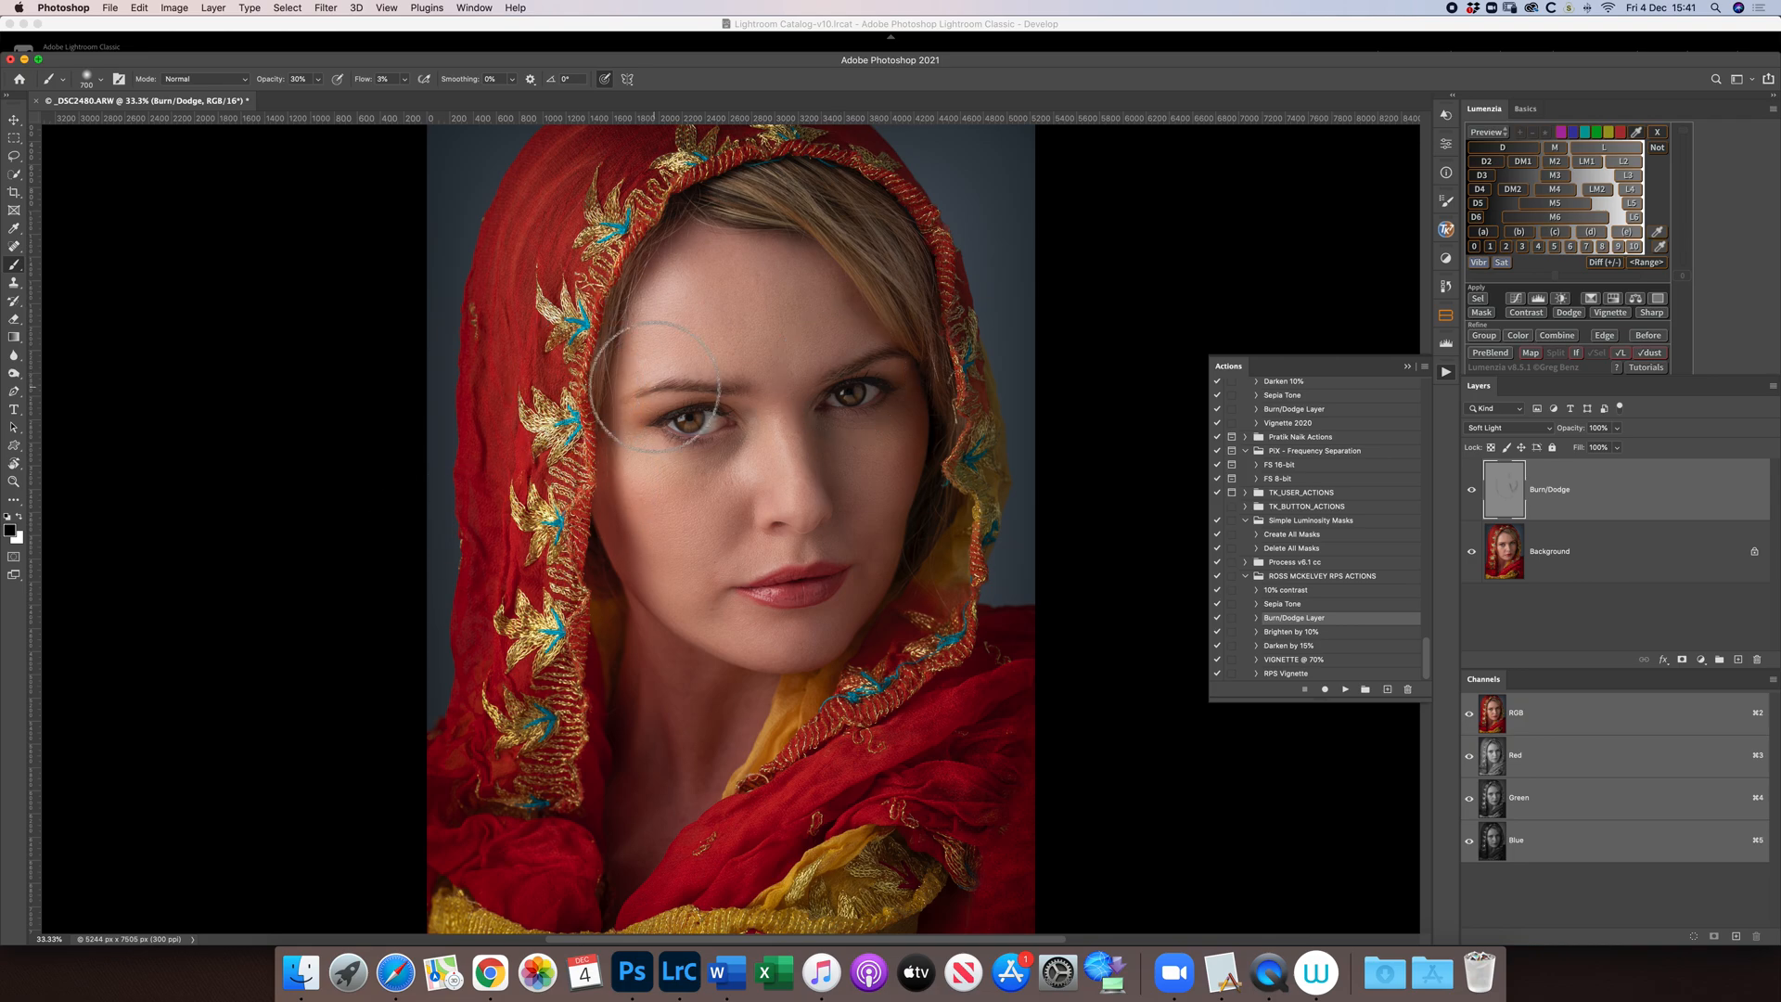
{"action": "key", "text": "bracketleft"}
{"action": "key", "text": "bracketleft"}
{"action": "key", "text": "bracketleft"}
{"action": "key", "text": "bracketleft"}
{"action": "key", "text": "bracketleft"}
{"action": "key", "text": "bracketleft"}
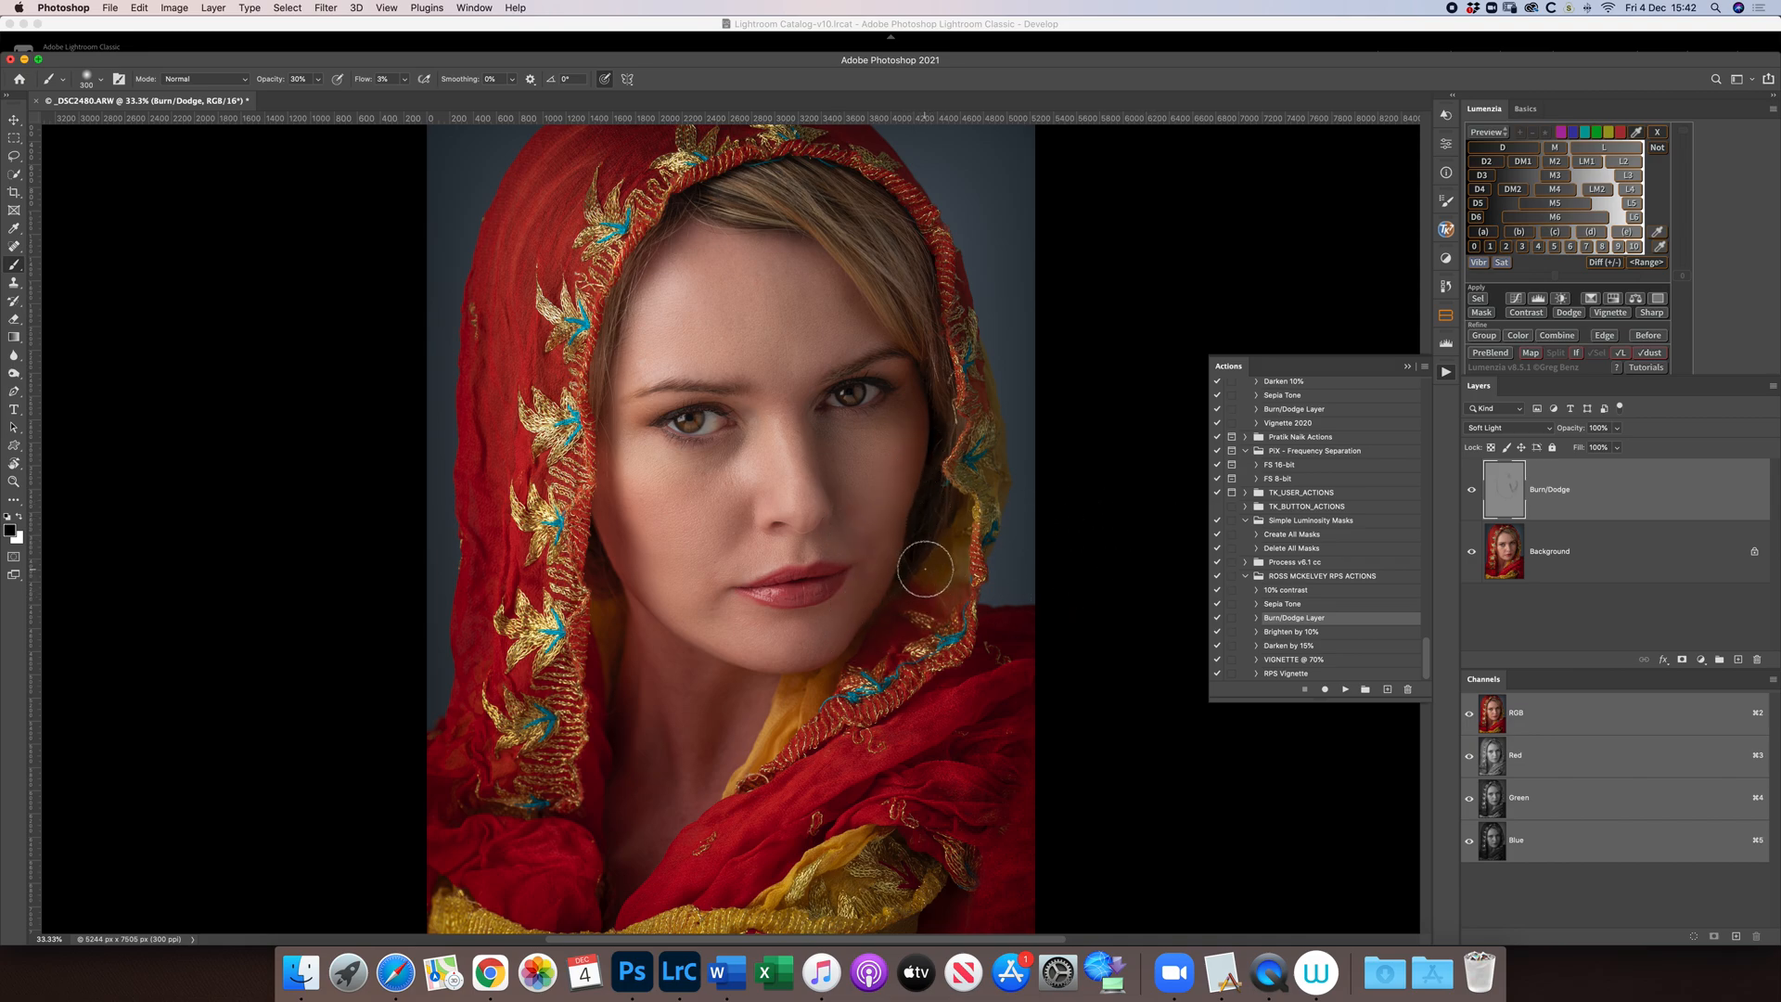
- Dodge the highlights of the face in white on the Burn/Dodge layer, varying the brush size
{"action": "key", "text": "x"}
{"action": "key", "text": "bracketright"}
{"action": "key", "text": "bracketleft"}
{"action": "key", "text": "bracketleft"}
{"action": "key", "text": "bracketright"}
{"action": "key", "text": "bracketright"}
{"action": "key", "text": "bracketright"}
- Soften the brushwork on the Burn/Dodge layer with a 20-pixel Gaussian Blur
{"action": "left_click", "coordinate": [324, 9]}
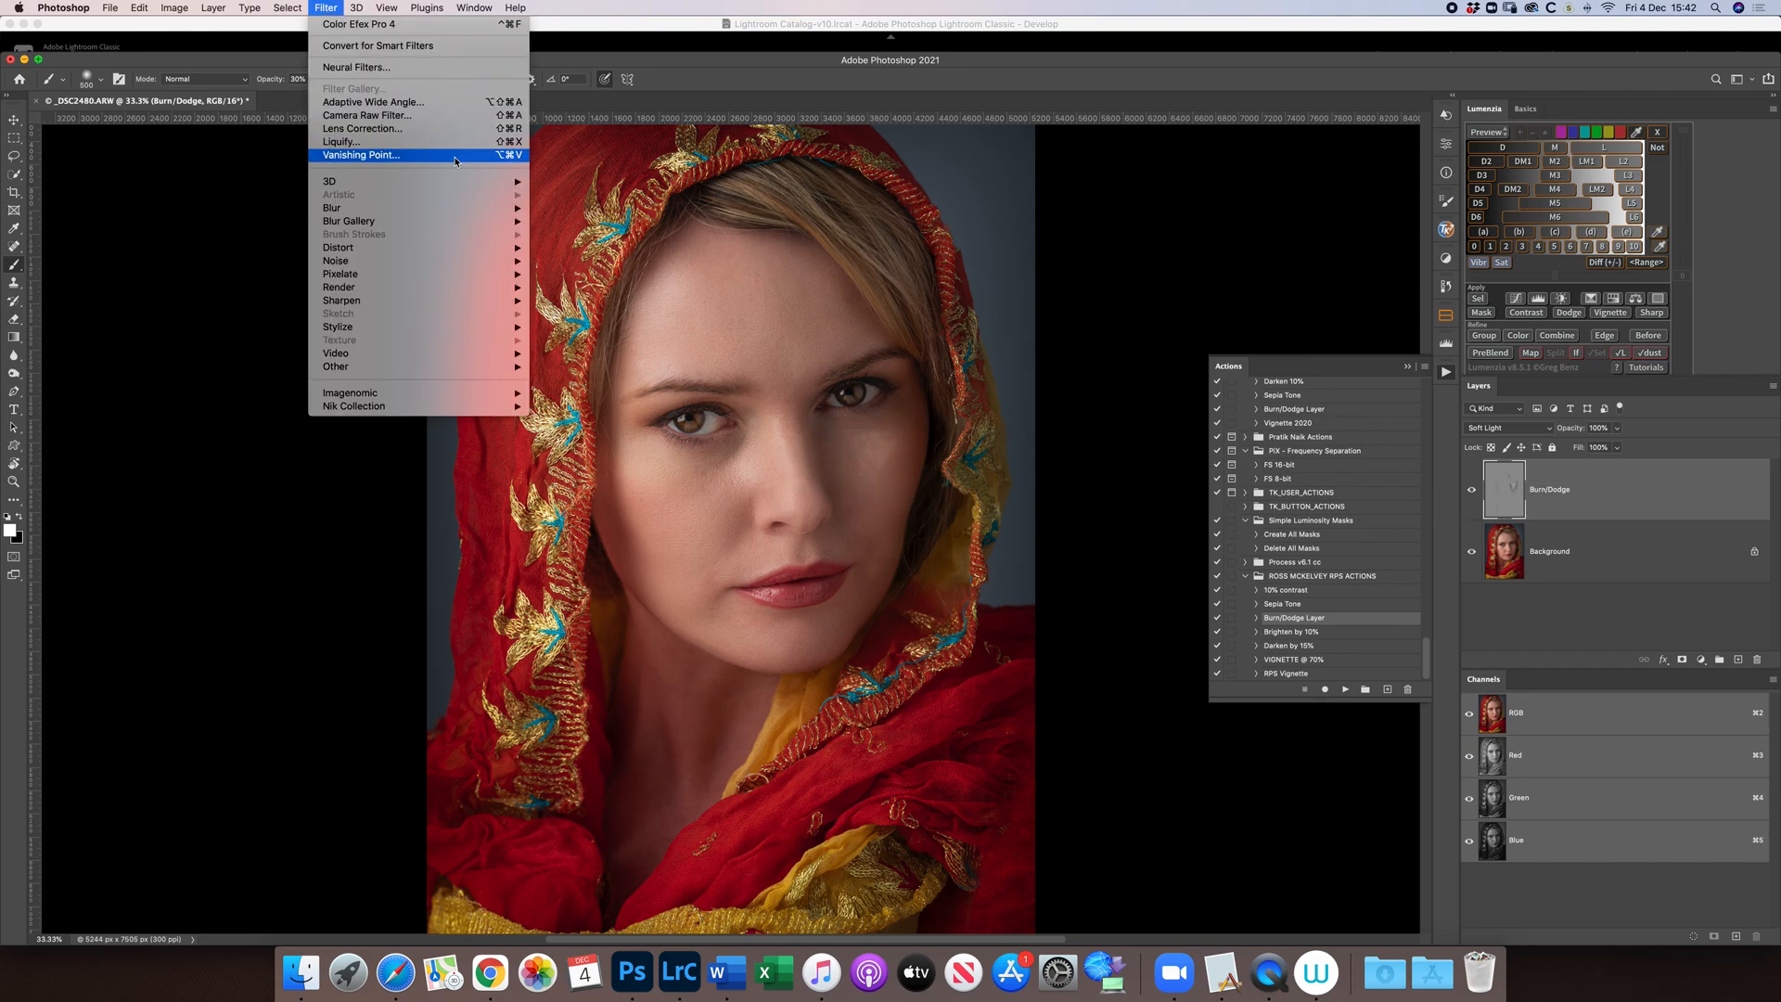
{"action": "mouse_move", "coordinate": [469, 209]}
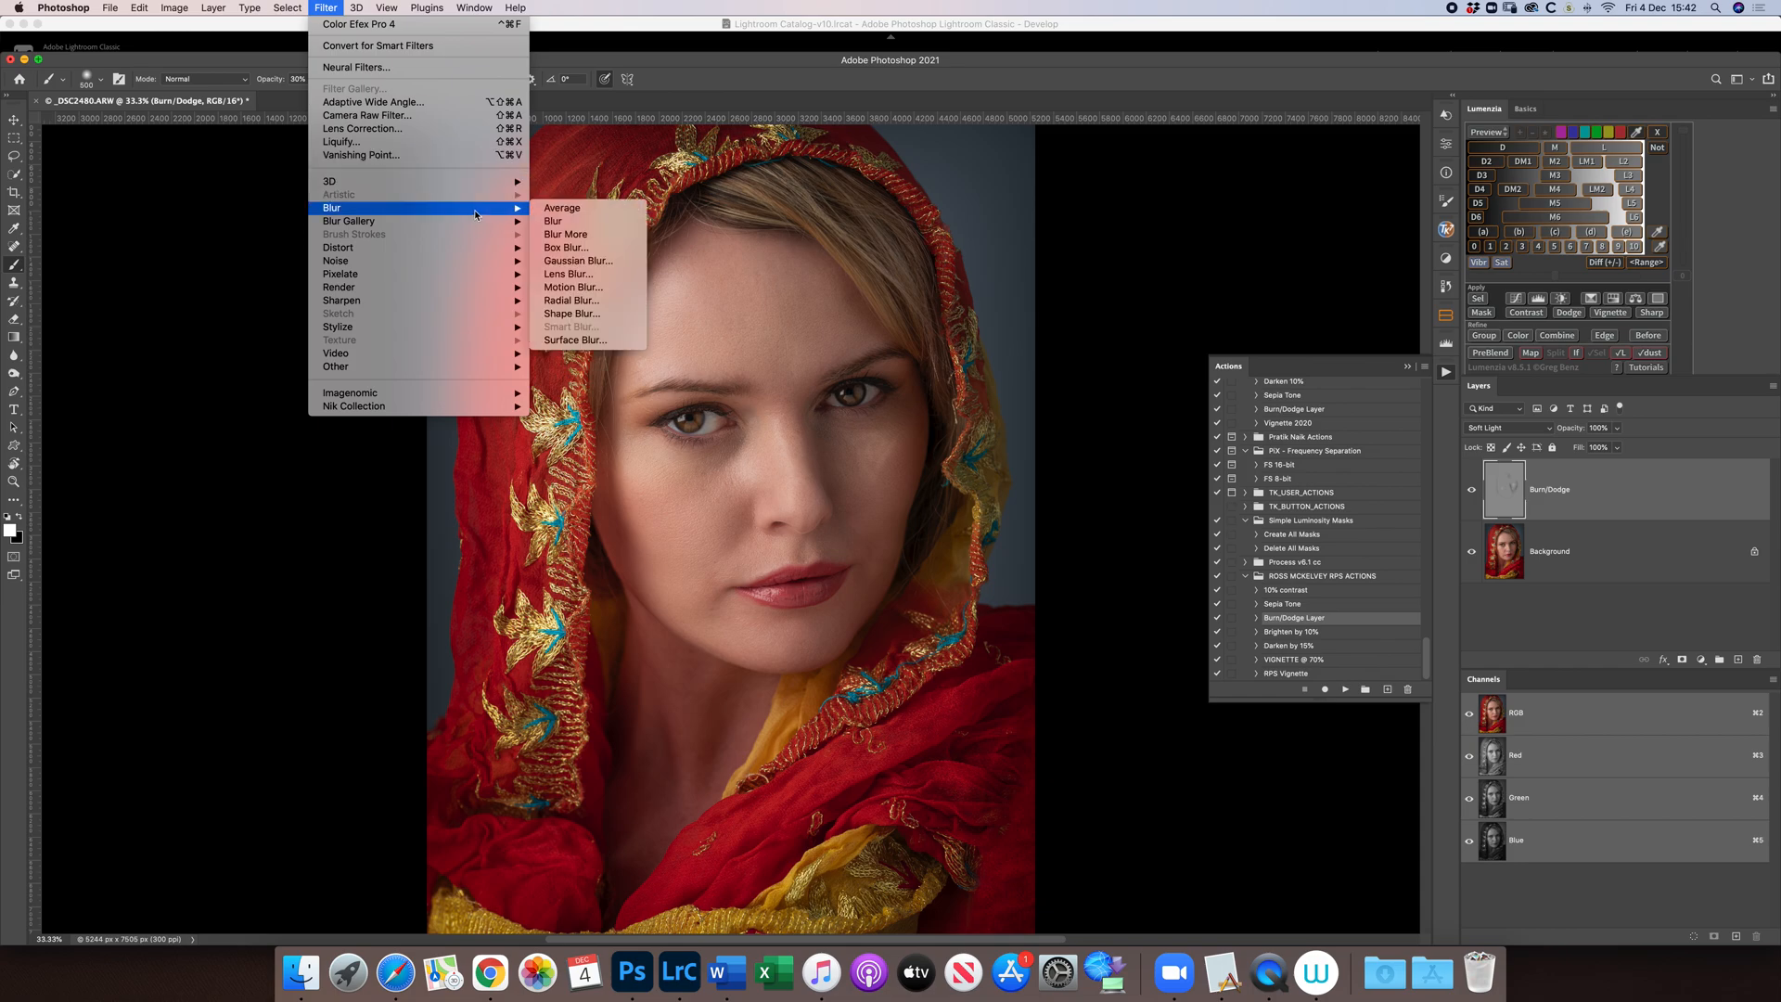
{"action": "left_click", "coordinate": [616, 262]}
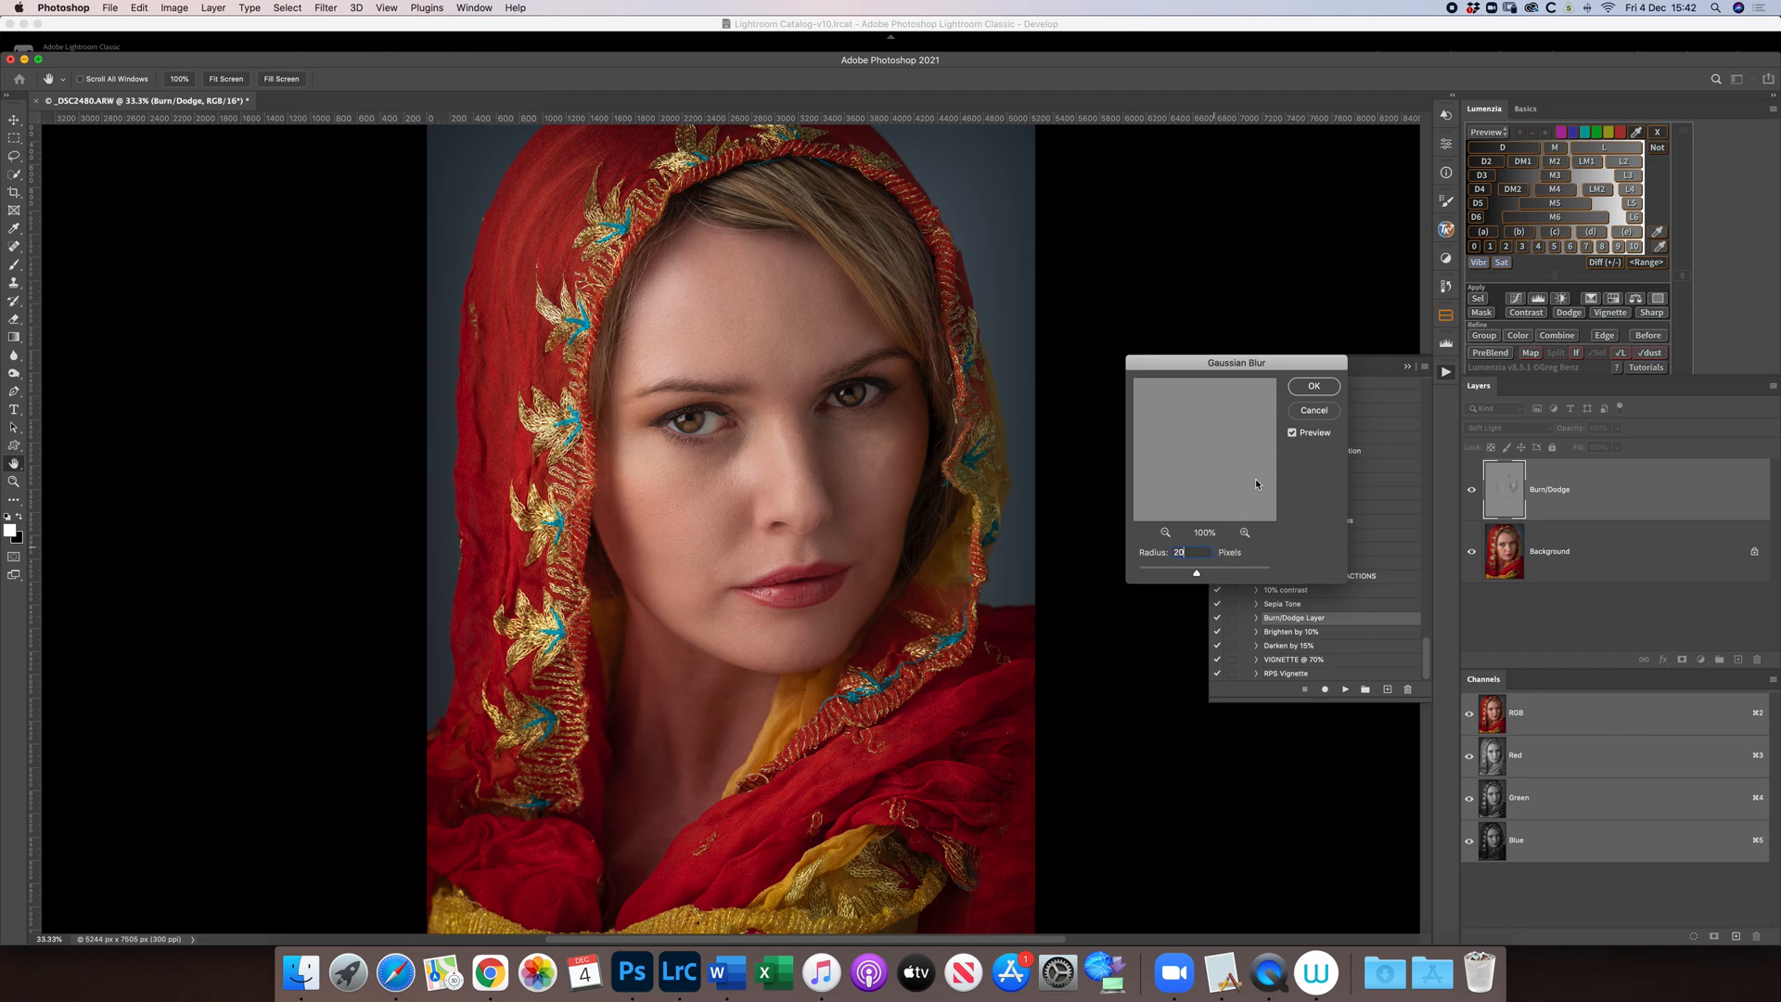
{"action": "left_click", "coordinate": [1317, 393]}
{"action": "key", "text": "b"}
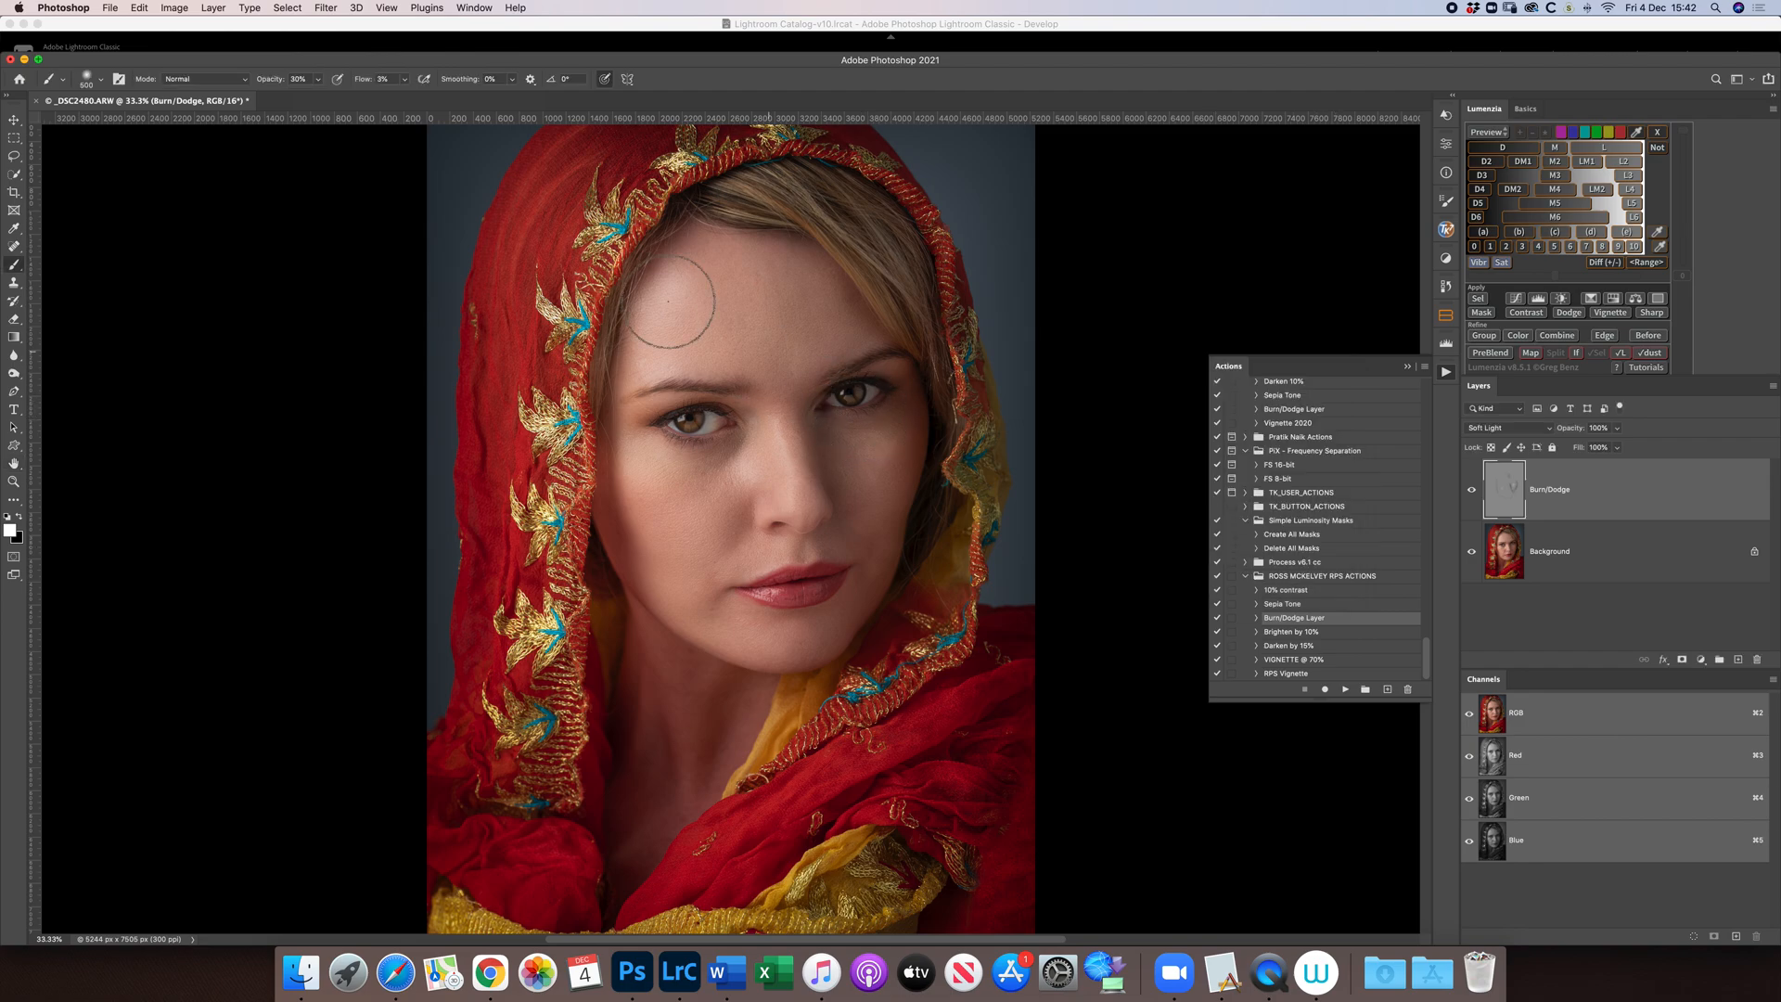
- Repeat the Gaussian Blur three times on the Burn/Dodge layer, and compare the portrait with and without the layer
{"action": "left_click", "coordinate": [324, 8]}
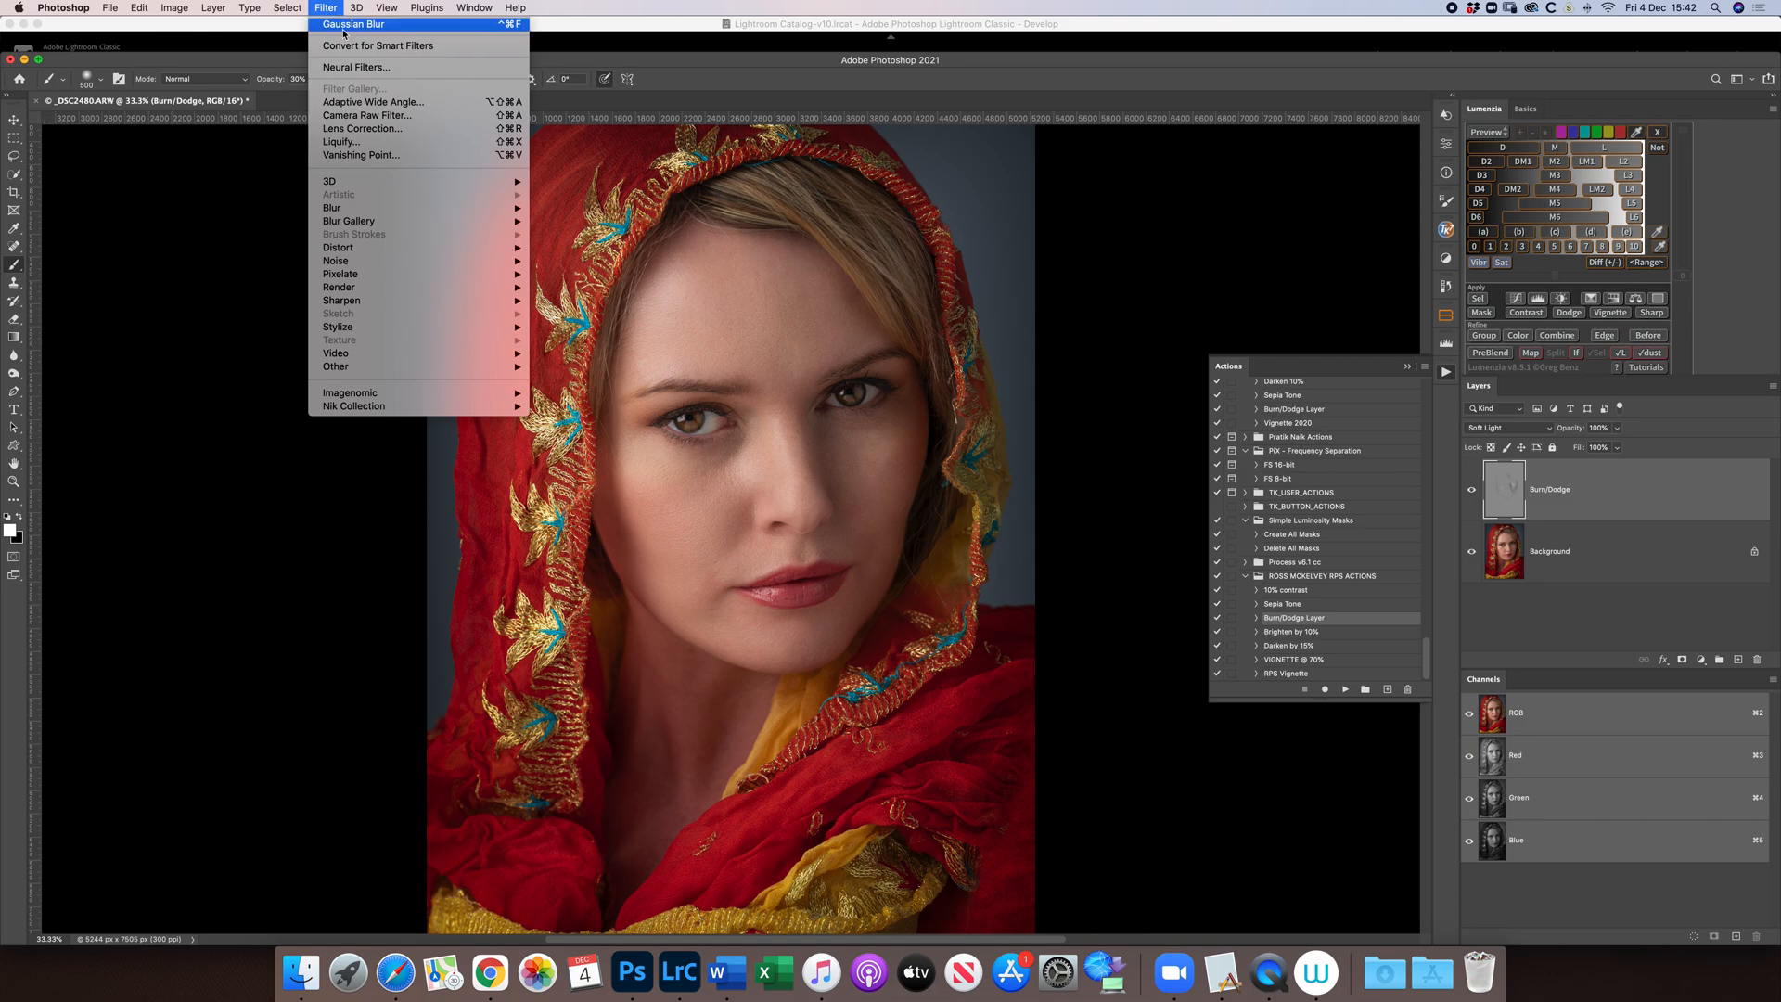
{"action": "left_click", "coordinate": [343, 27]}
{"action": "left_click", "coordinate": [324, 8]}
{"action": "left_click", "coordinate": [329, 28]}
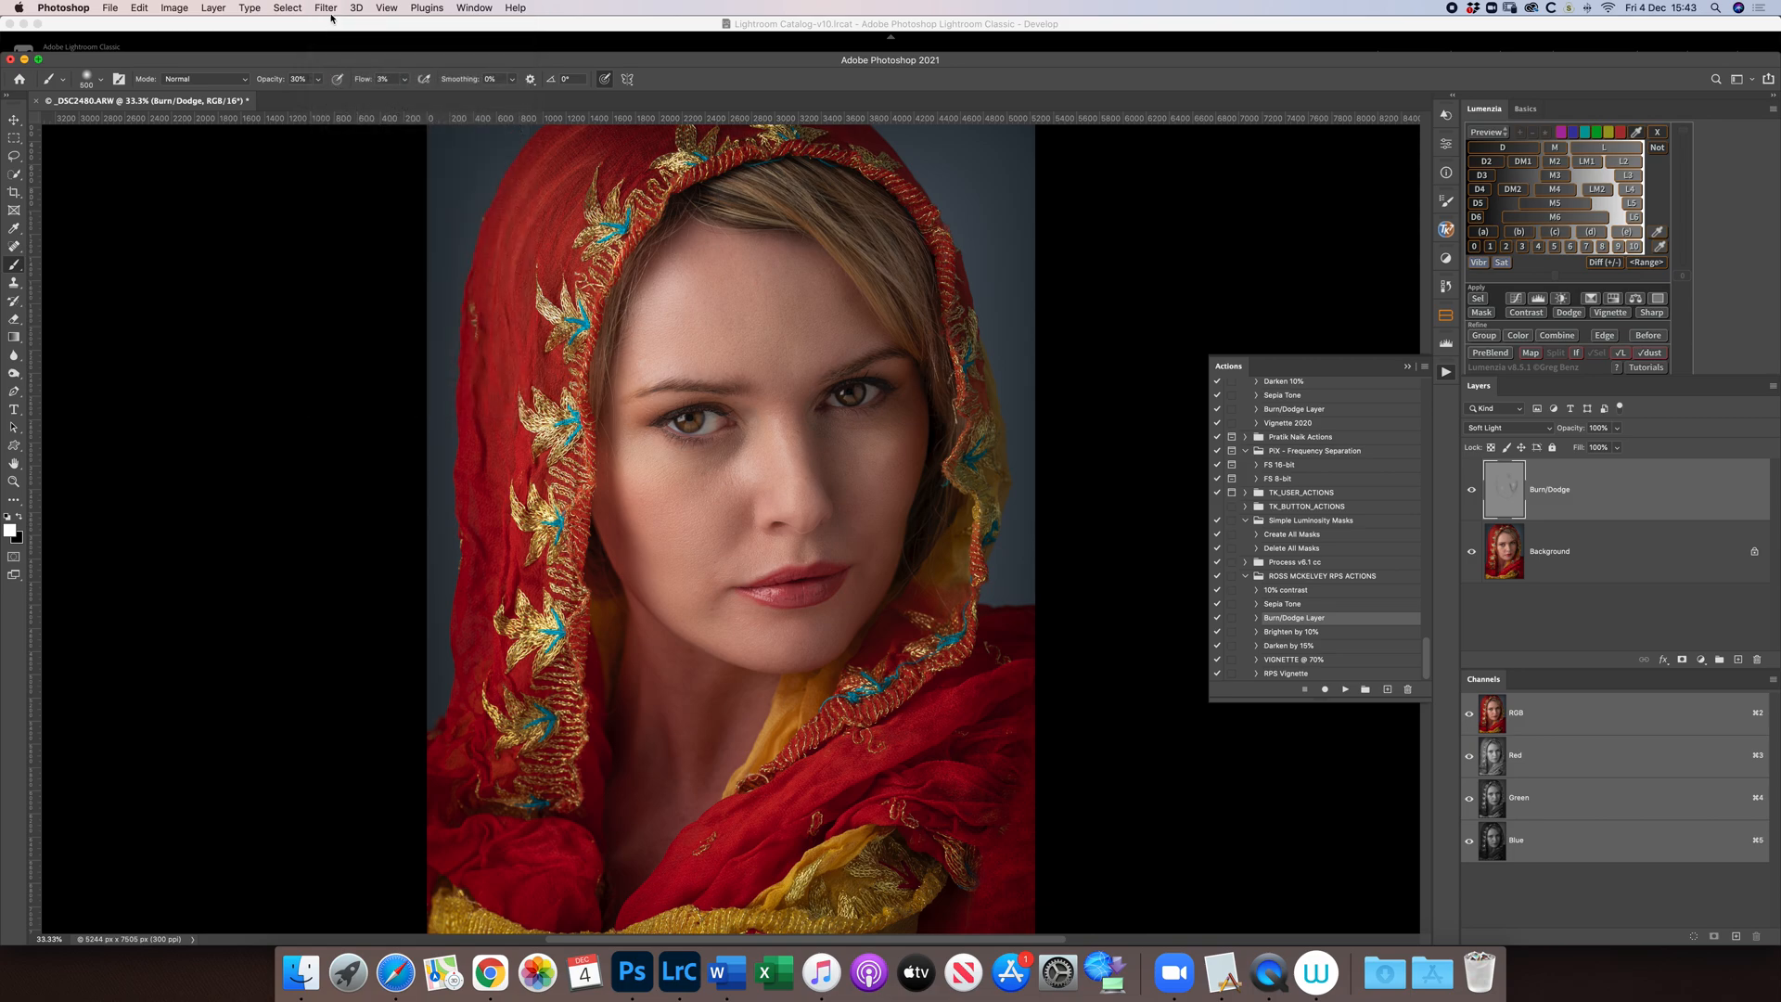
{"action": "left_click", "coordinate": [325, 8]}
{"action": "left_click", "coordinate": [331, 25]}
{"action": "left_click", "coordinate": [1472, 491]}
{"action": "left_click", "coordinate": [1472, 490]}
{"action": "left_click", "coordinate": [1472, 490]}
{"action": "left_click", "coordinate": [1472, 491]}
- Run the same Gaussian Blur two more times on the Burn/Dodge layer, and check the portrait with the layer off and on
{"action": "left_click", "coordinate": [326, 9]}
{"action": "left_click", "coordinate": [320, 6]}
{"action": "left_click", "coordinate": [325, 7]}
{"action": "left_click", "coordinate": [328, 9]}
{"action": "left_click", "coordinate": [327, 8]}
{"action": "left_click", "coordinate": [345, 26]}
{"action": "left_click", "coordinate": [333, 8]}
{"action": "left_click", "coordinate": [341, 25]}
{"action": "left_click", "coordinate": [1475, 492]}
{"action": "left_click", "coordinate": [1475, 493]}
{"action": "left_click", "coordinate": [1475, 493]}
{"action": "left_click", "coordinate": [1475, 493]}
- Compare the portrait with and without the Burn/Dodge layer at 60% opacity, and flatten the image
{"action": "key", "text": "v"}
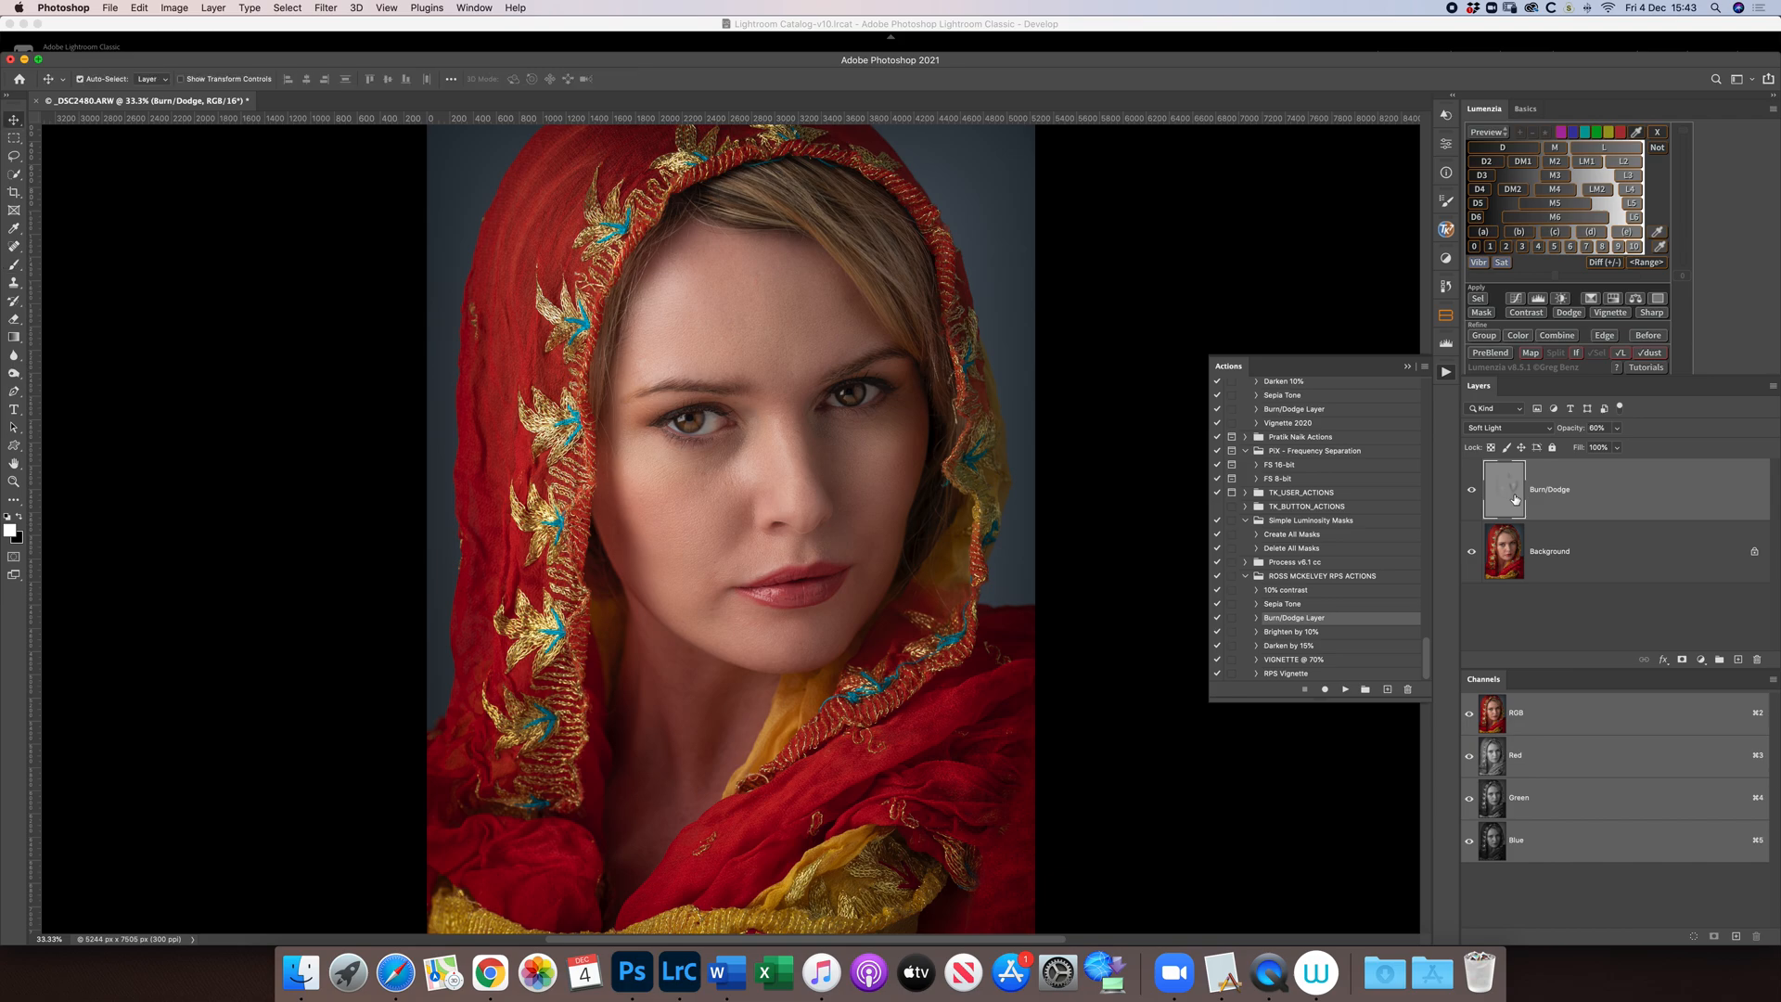
{"action": "left_click", "coordinate": [1476, 491]}
{"action": "left_click", "coordinate": [1474, 491]}
{"action": "left_click", "coordinate": [1475, 493]}
{"action": "left_click", "coordinate": [1473, 492]}
{"action": "left_click", "coordinate": [1474, 491]}
{"action": "left_click", "coordinate": [1474, 491]}
{"action": "left_click", "coordinate": [1474, 491]}
{"action": "left_click", "coordinate": [1474, 492]}
{"action": "left_click", "coordinate": [1474, 491]}
{"action": "left_click", "coordinate": [1474, 492]}
{"action": "left_click", "coordinate": [1773, 390]}
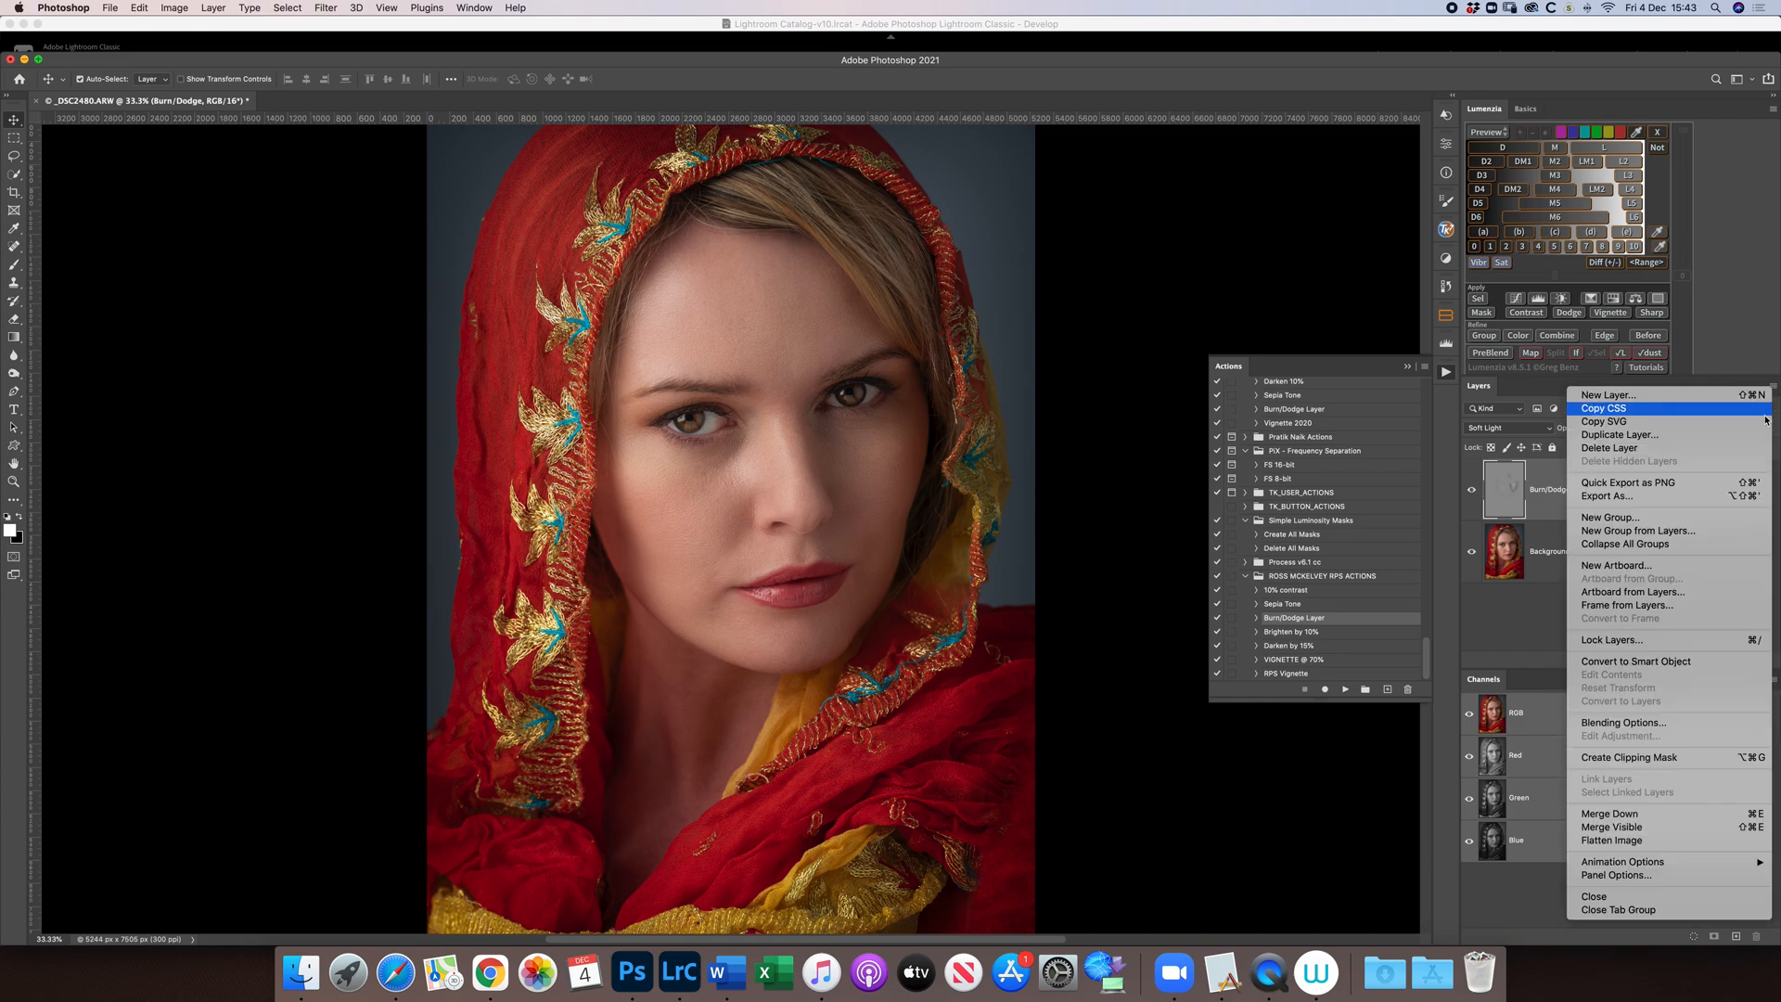
{"action": "left_click", "coordinate": [1653, 840]}
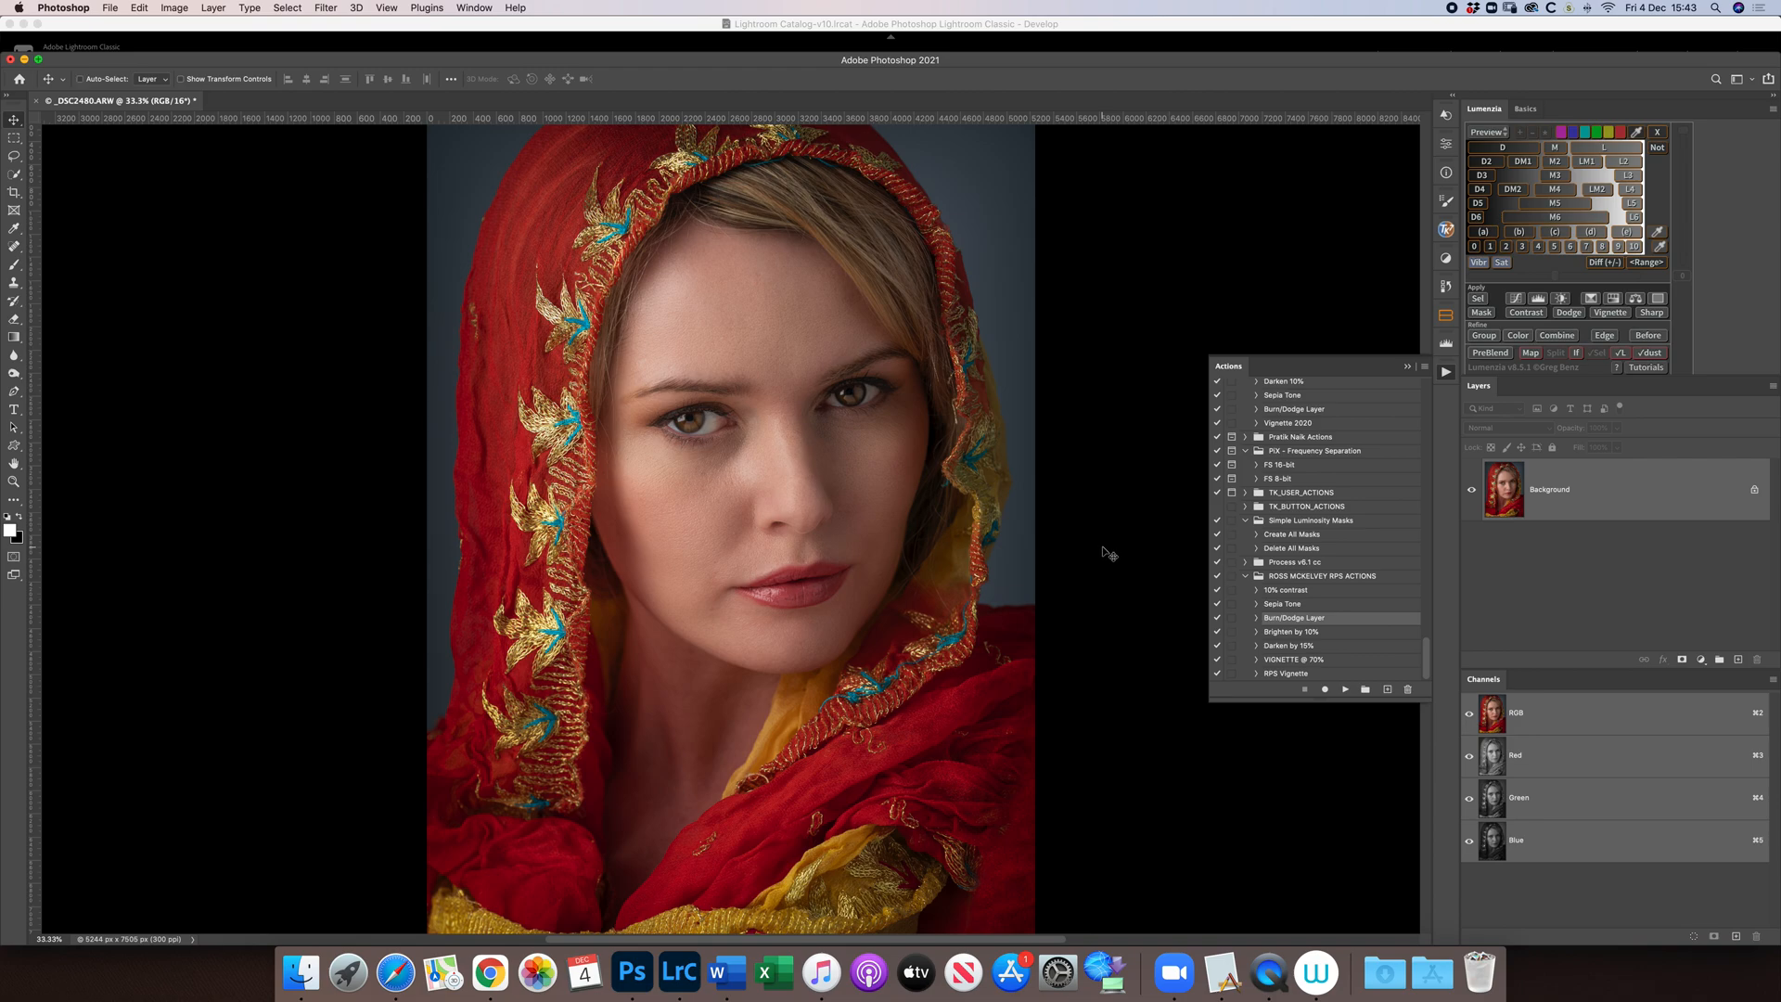
- Duplicate the background and sharpen the copy with Nik Sharpener Pro 3's Output Sharpener at 100% strength, previewing the eye
{"action": "key", "text": "super+minus"}
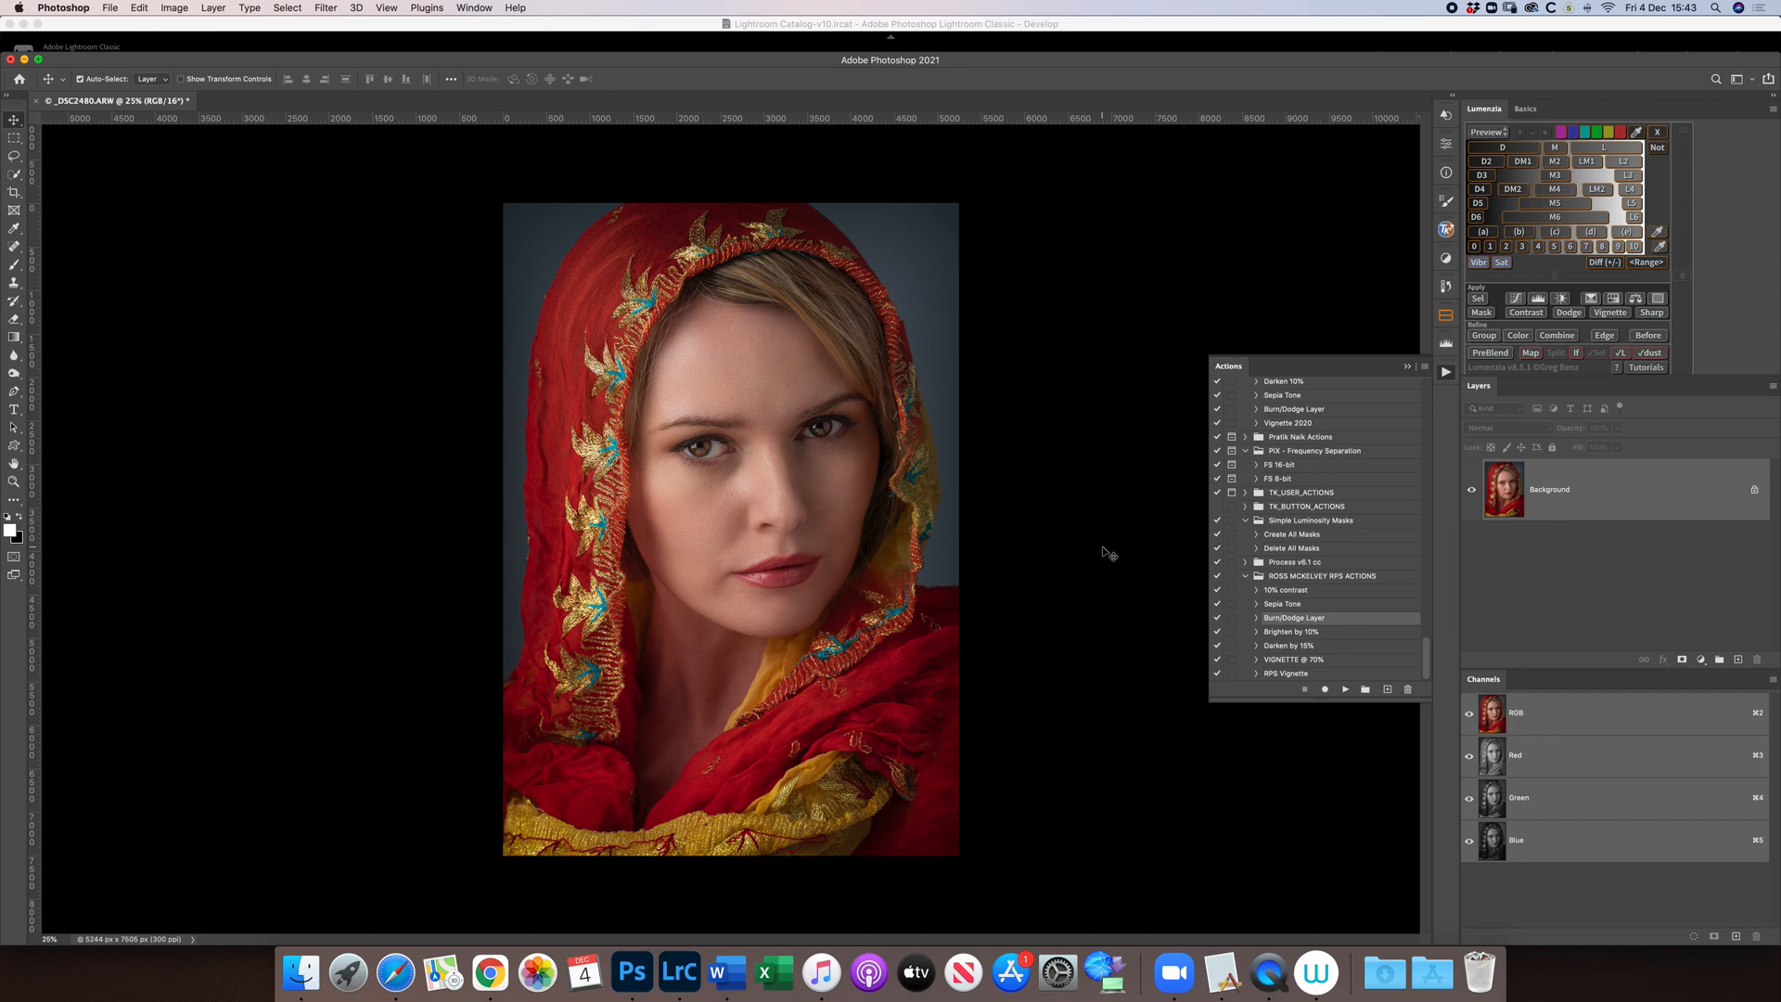
{"action": "key", "text": "super+j"}
{"action": "left_click", "coordinate": [324, 8]}
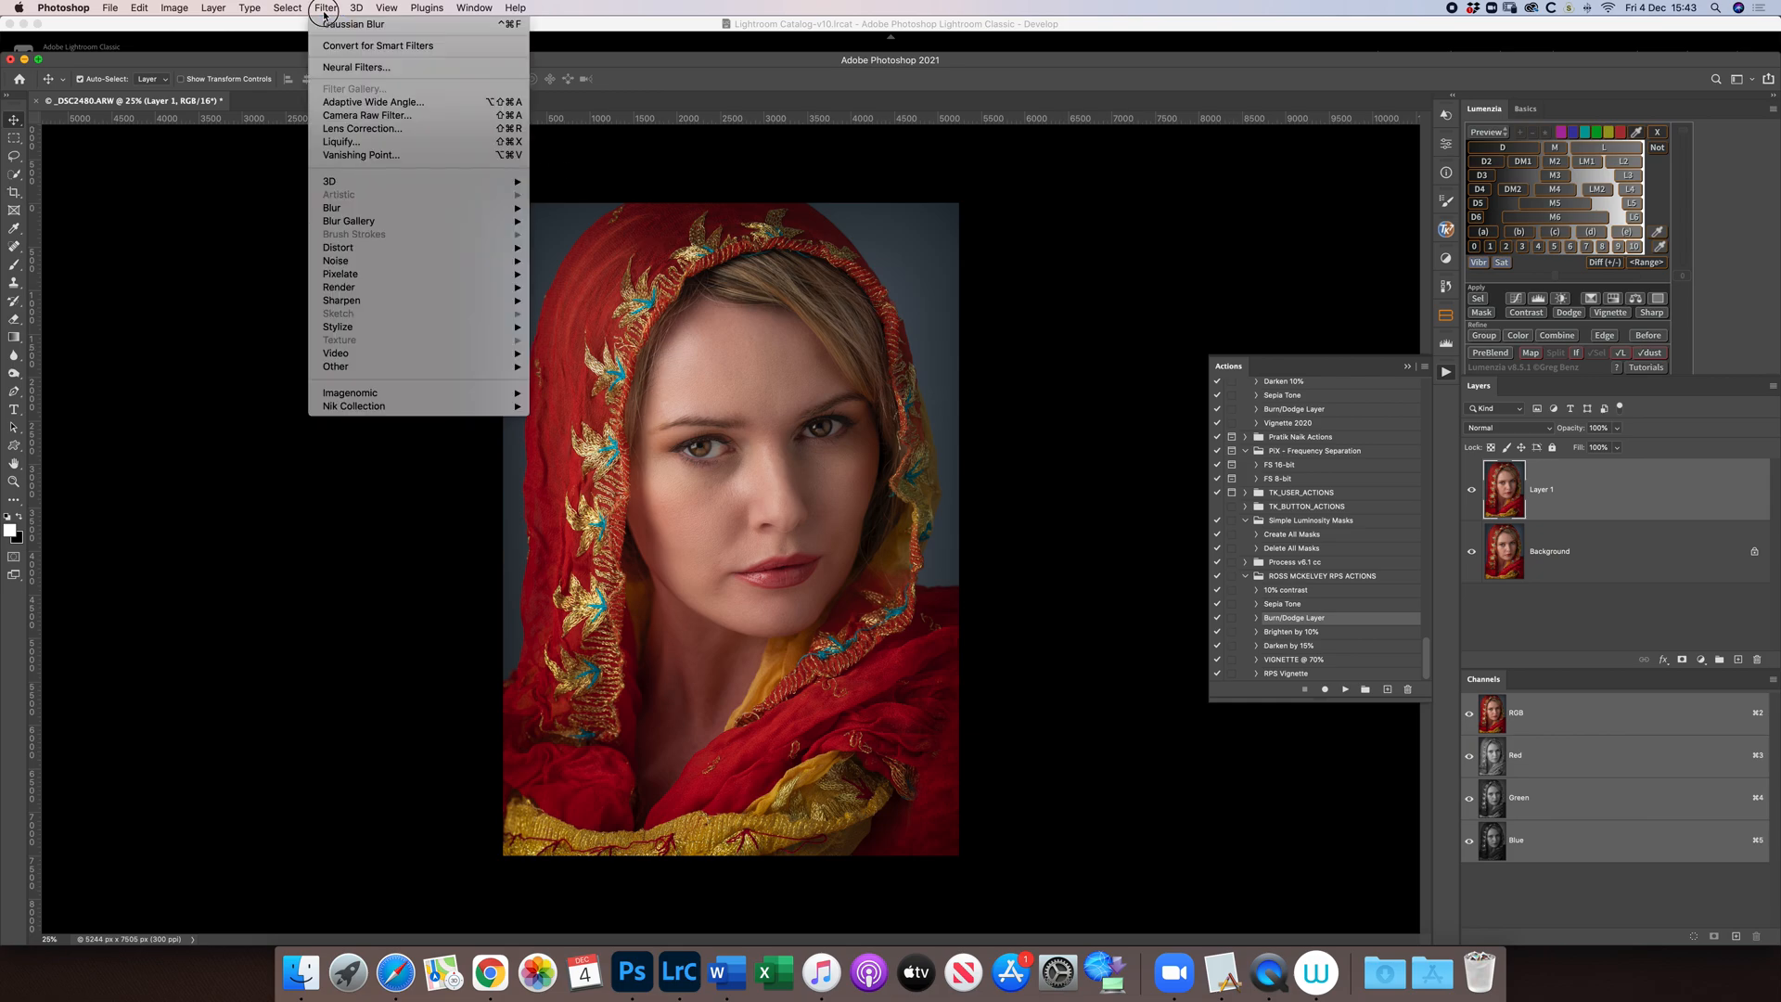
{"action": "mouse_move", "coordinate": [482, 407]}
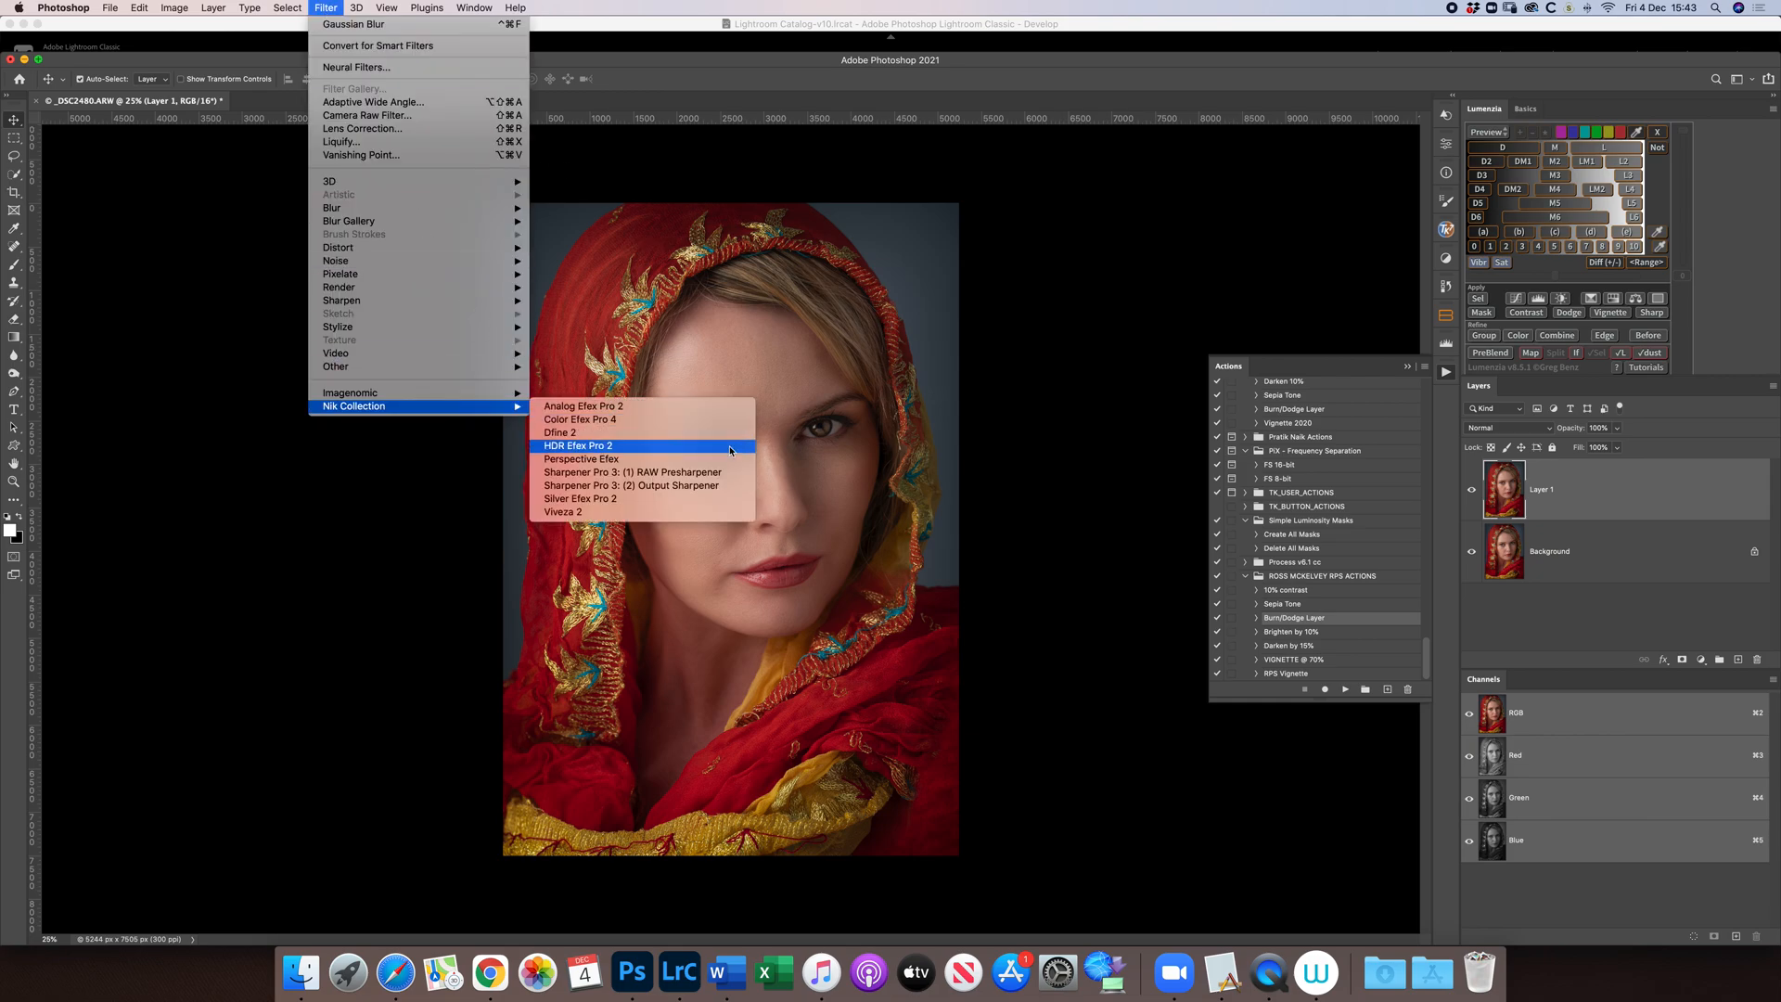
{"action": "left_click", "coordinate": [723, 485]}
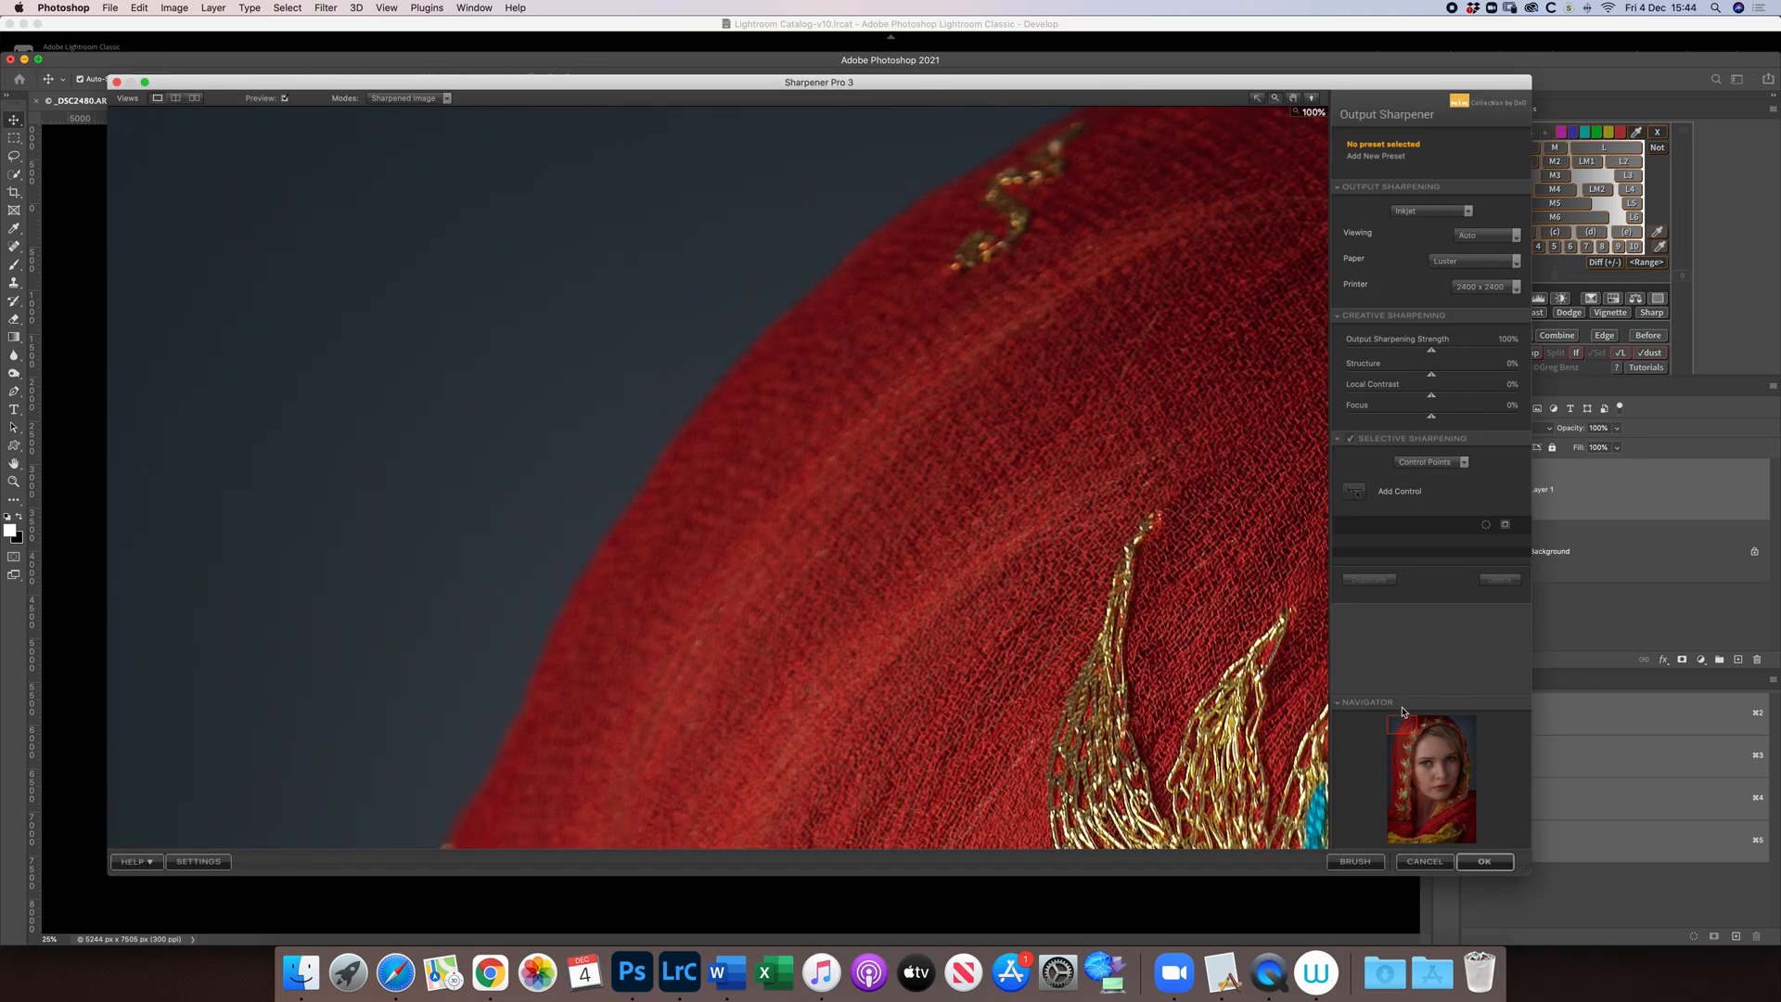
{"action": "left_click_drag", "start_coordinate": [1408, 731], "coordinate": [1426, 761]}
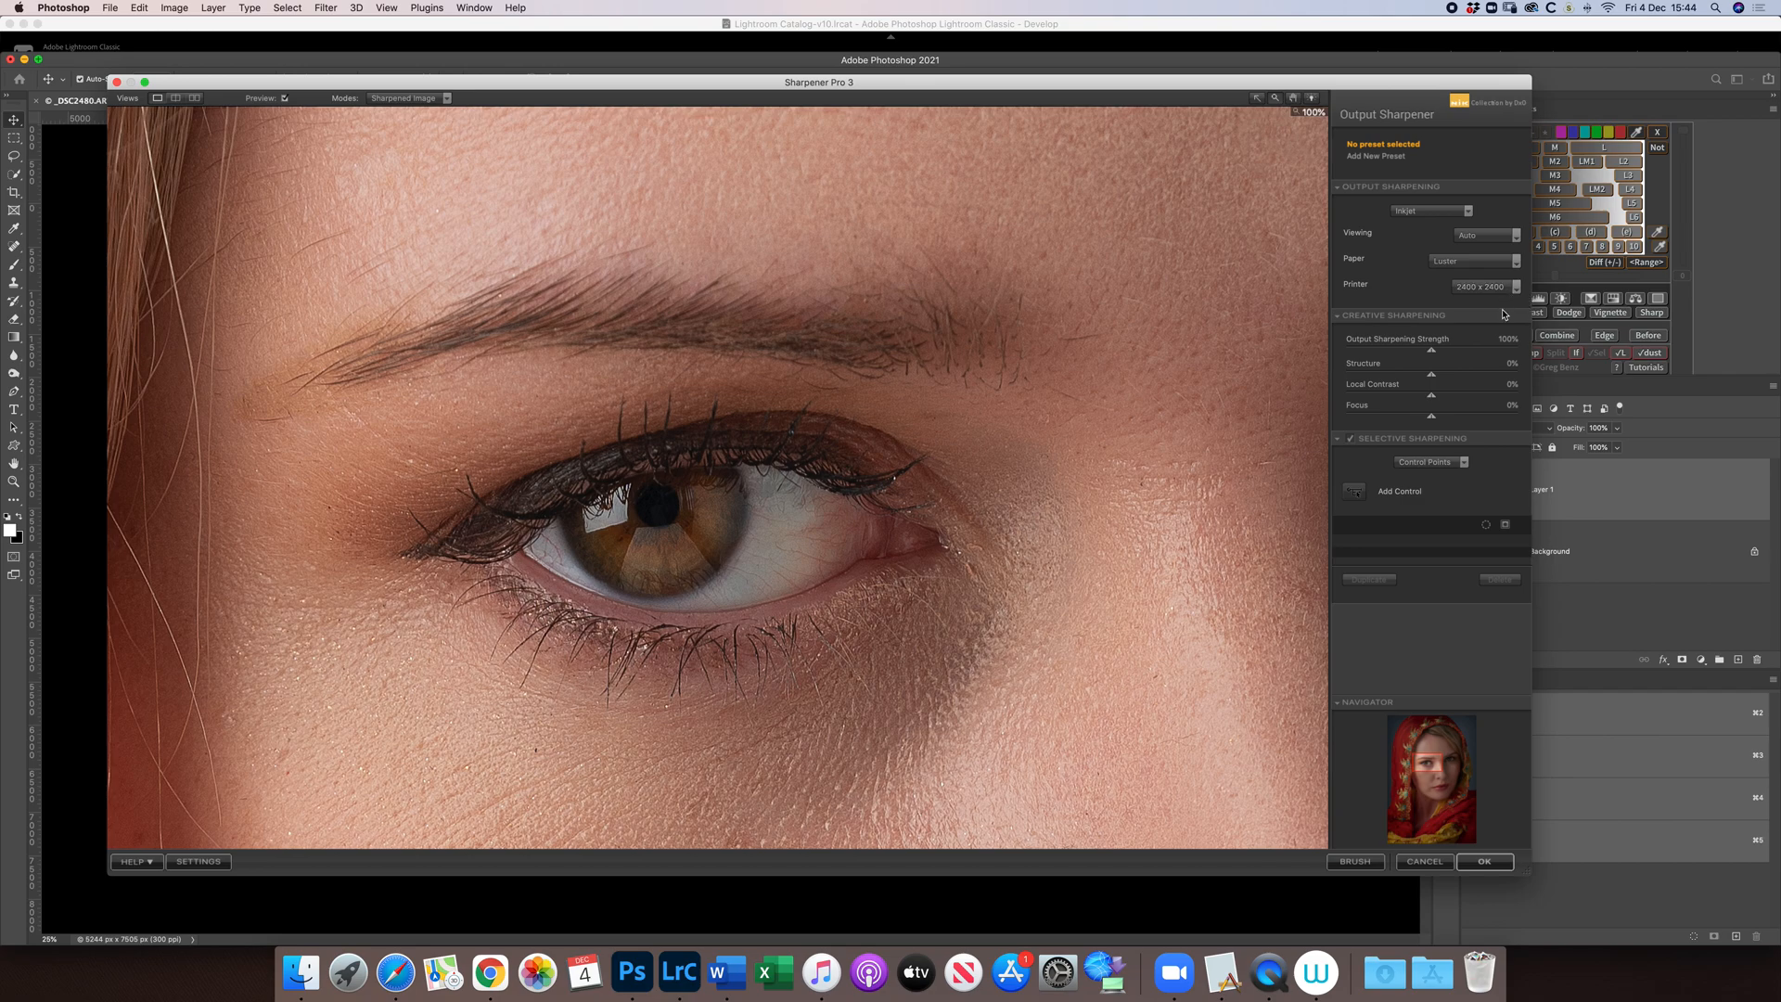
{"action": "left_click", "coordinate": [1481, 866]}
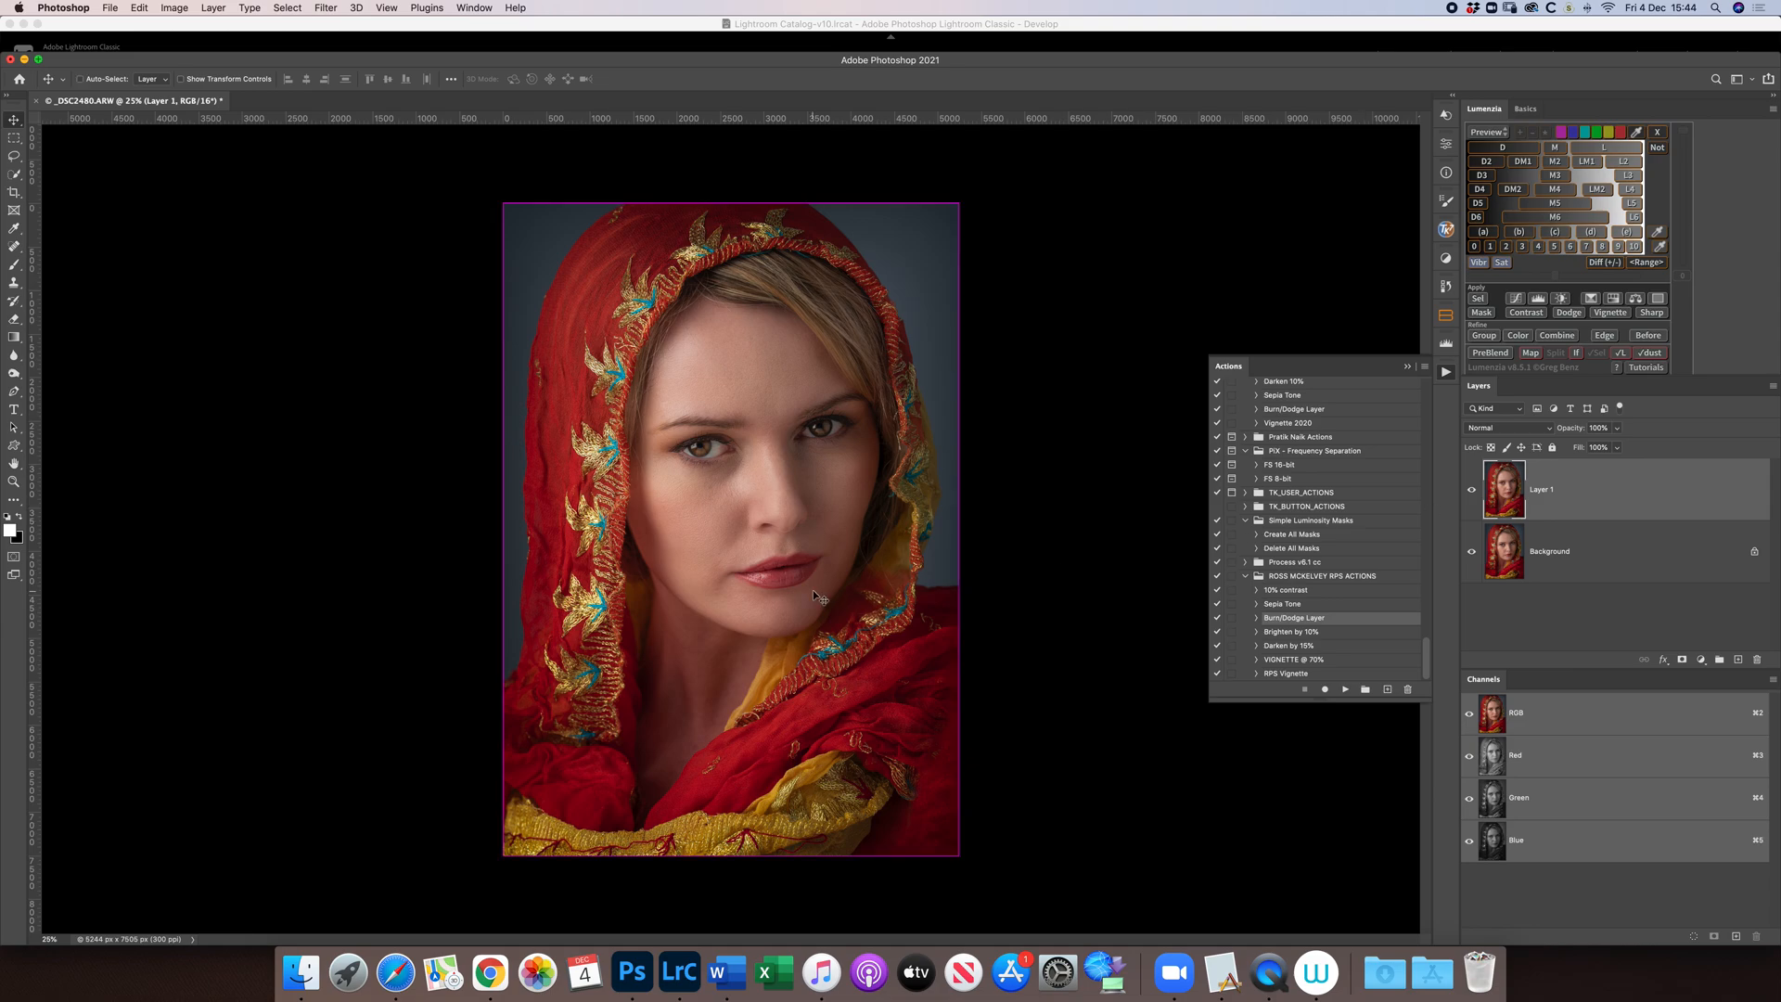
- Check the sharpened layer around the eyes at 100% zoom with its visibility toggled, and flatten the image
{"action": "key", "text": "super+1"}
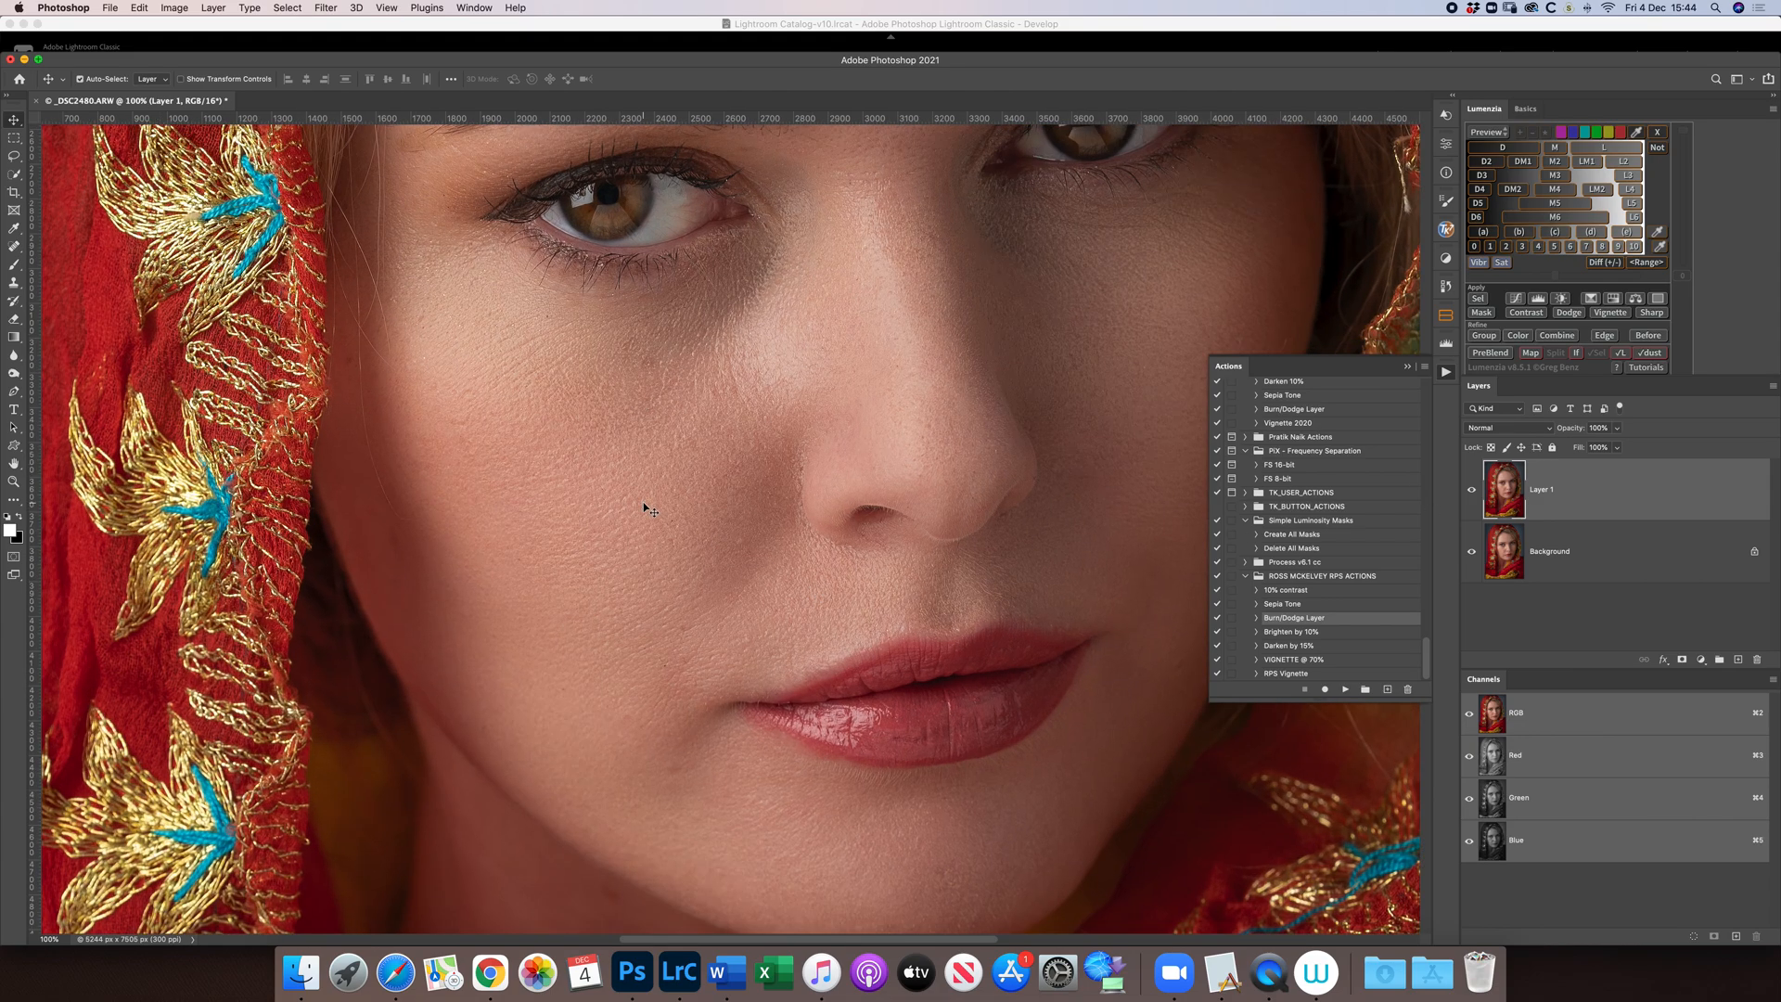
{"action": "scroll", "coordinate": [643, 503], "scroll_direction": "up", "scroll_amount": 5}
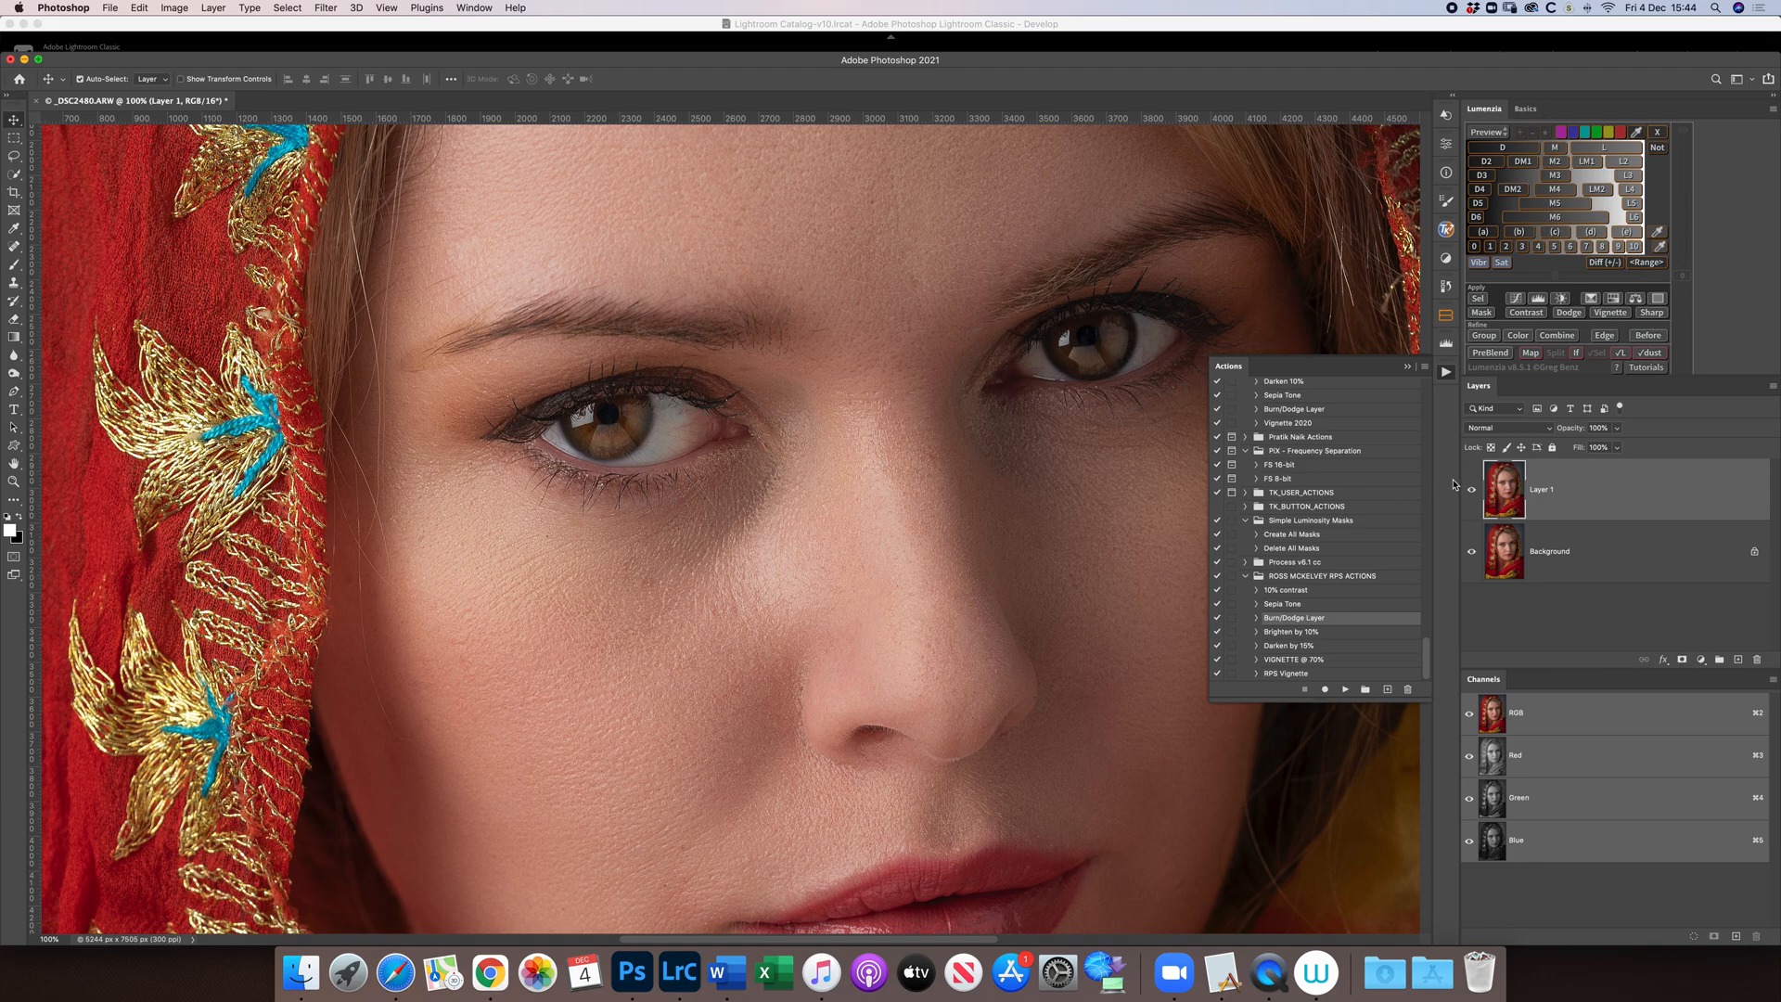
{"action": "left_click", "coordinate": [1470, 492]}
{"action": "left_click", "coordinate": [1773, 385]}
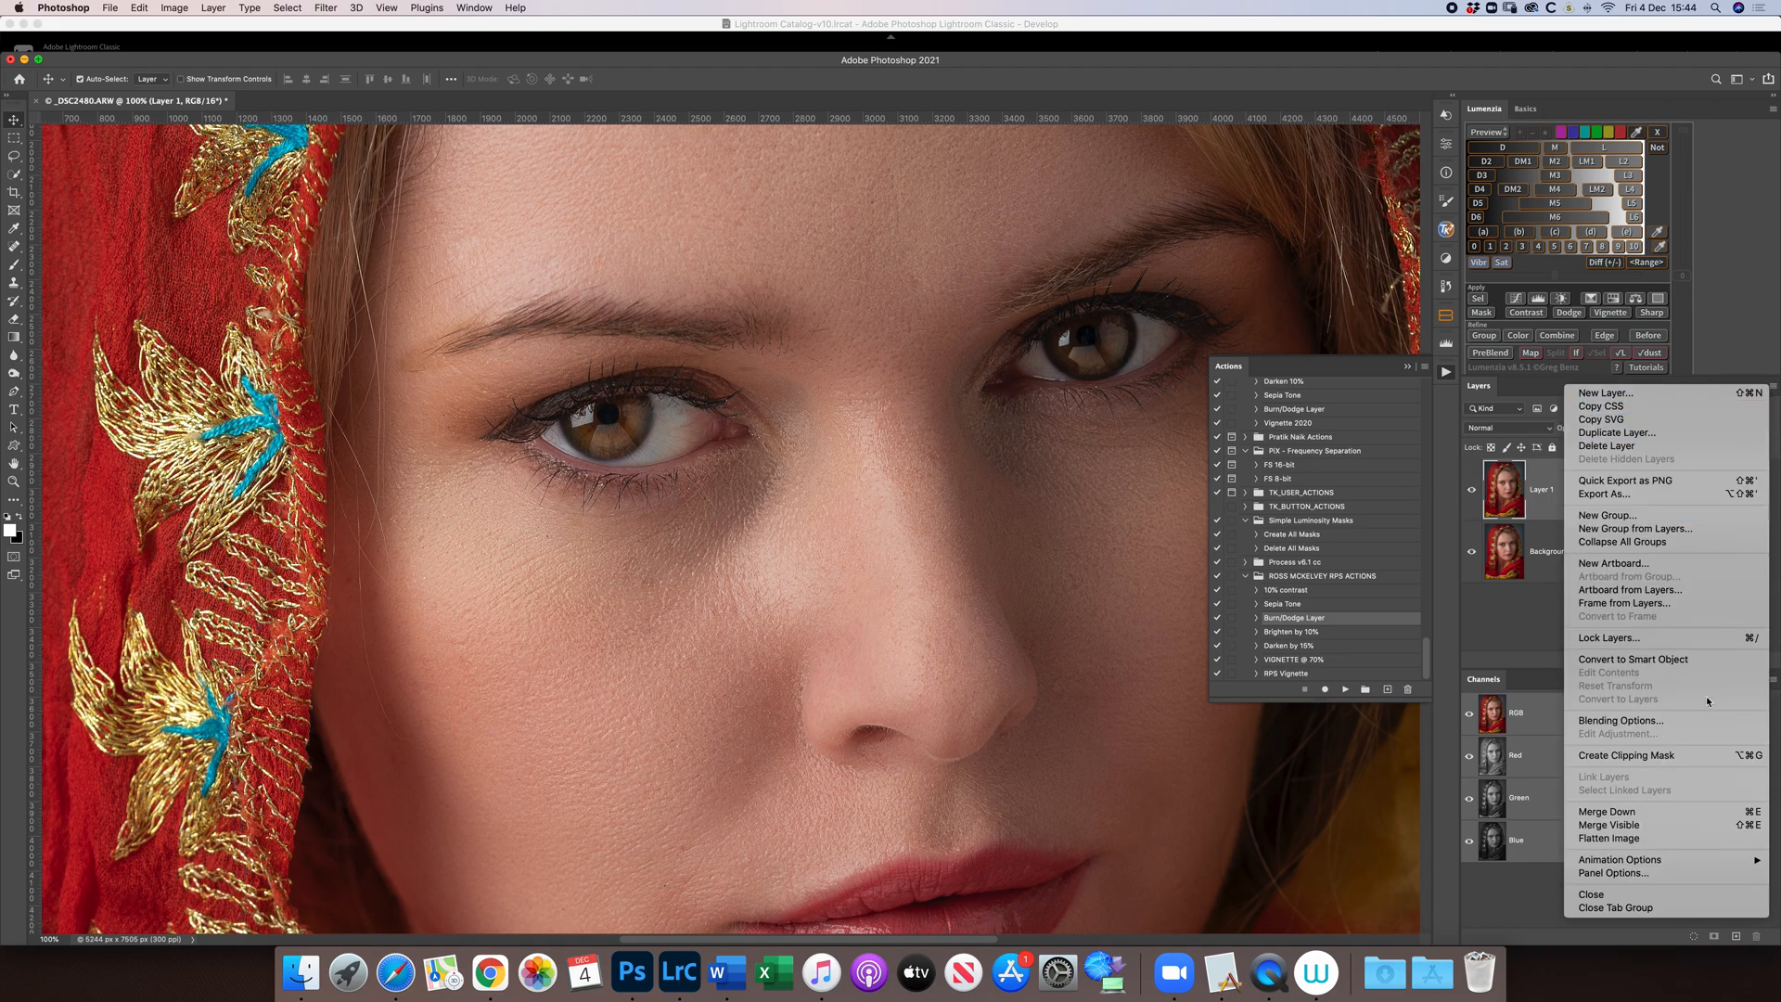
{"action": "left_click", "coordinate": [1708, 839]}
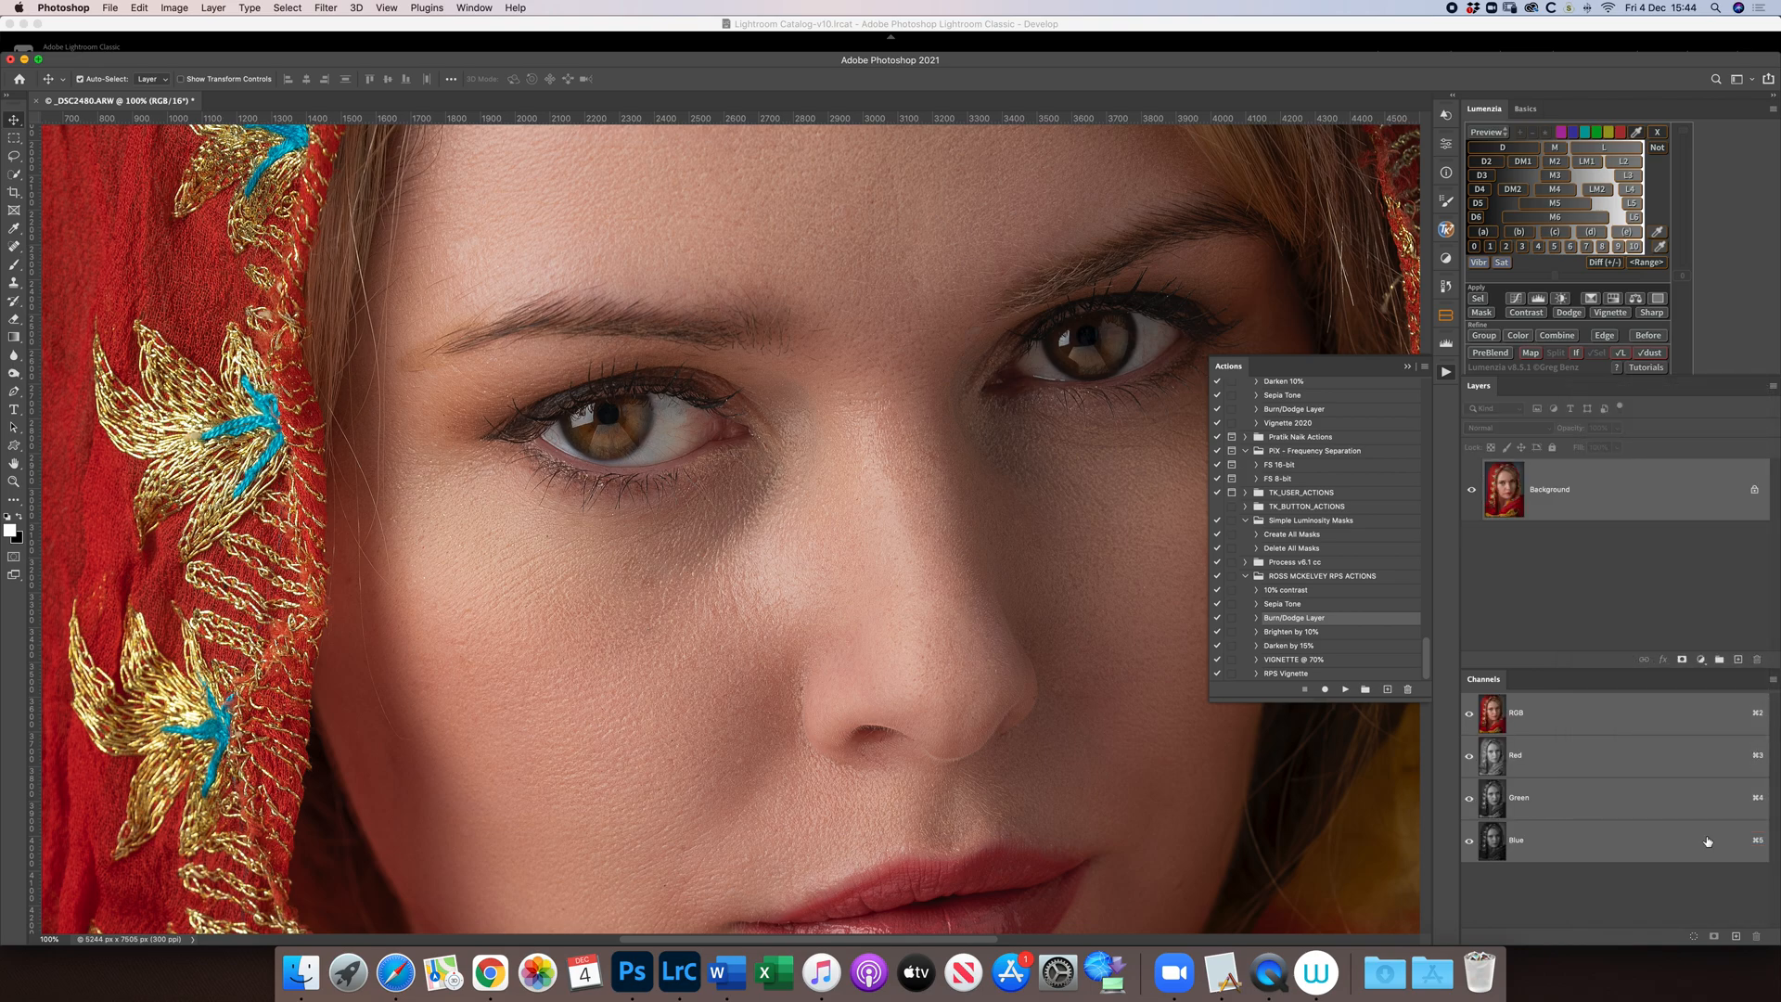
- Compare the whole portrait's original _DSC2480.ARW history state with Snapshot 1 several times, ending on Snapshot 1
{"action": "key", "text": "super+0"}
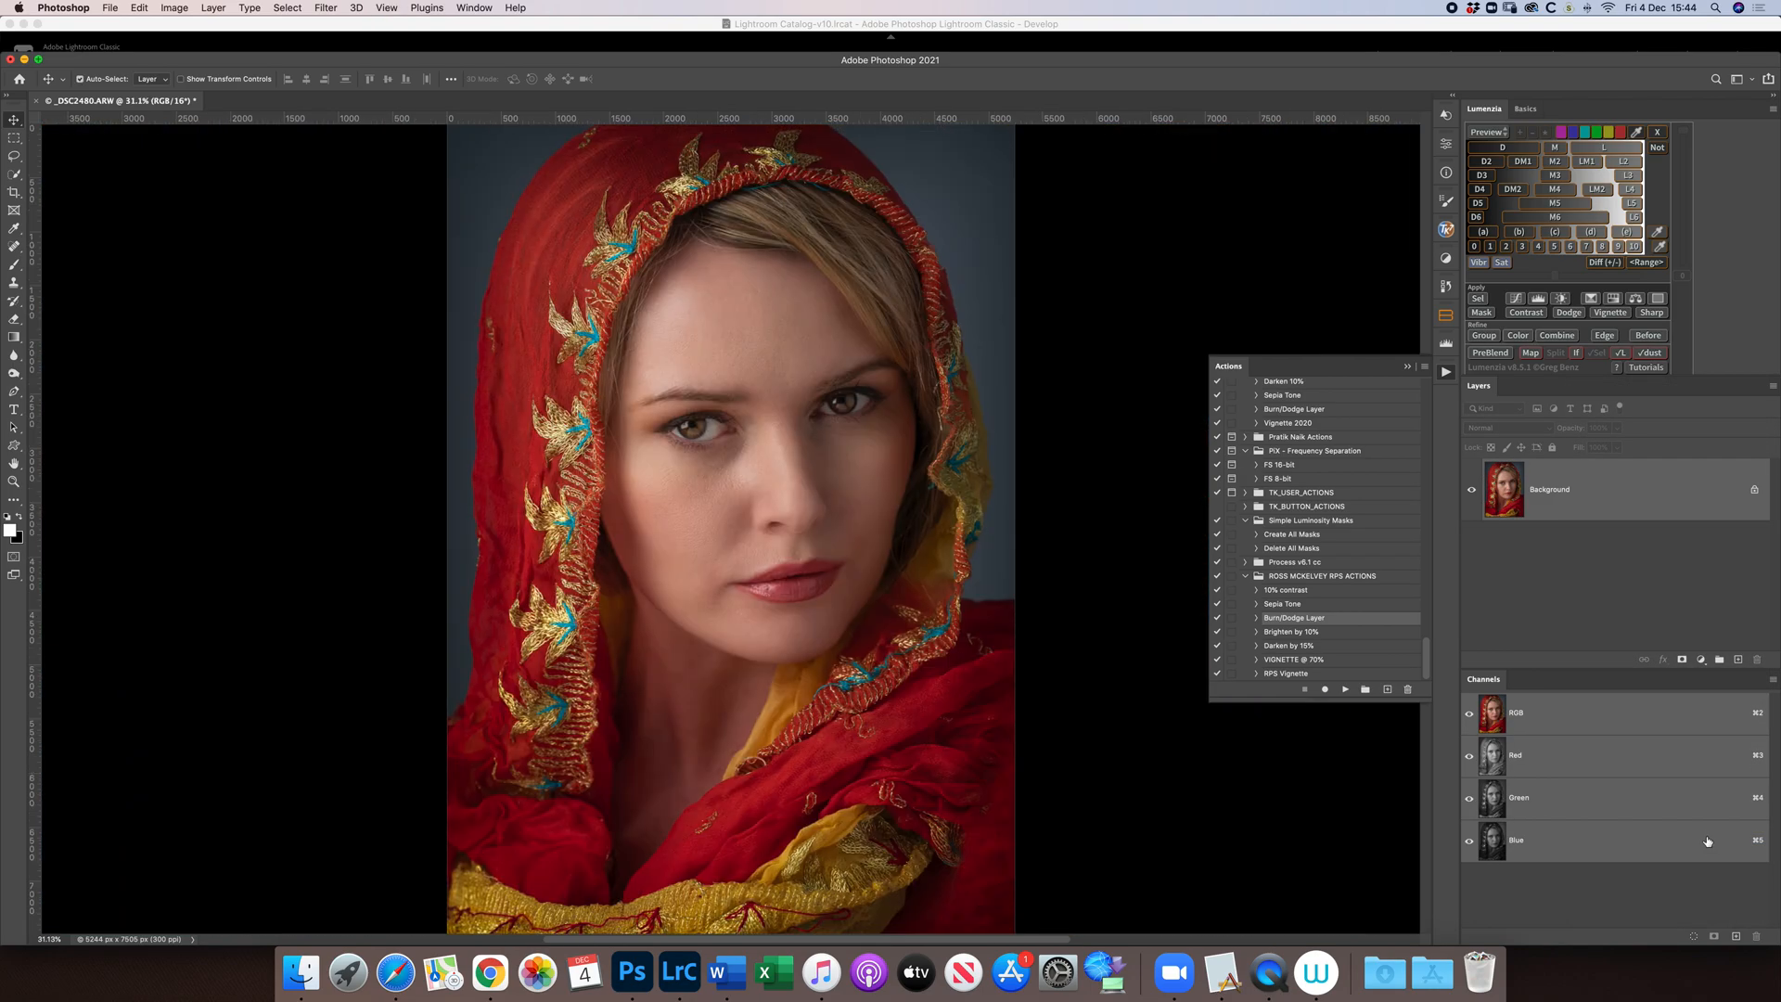
{"action": "left_click", "coordinate": [1449, 288]}
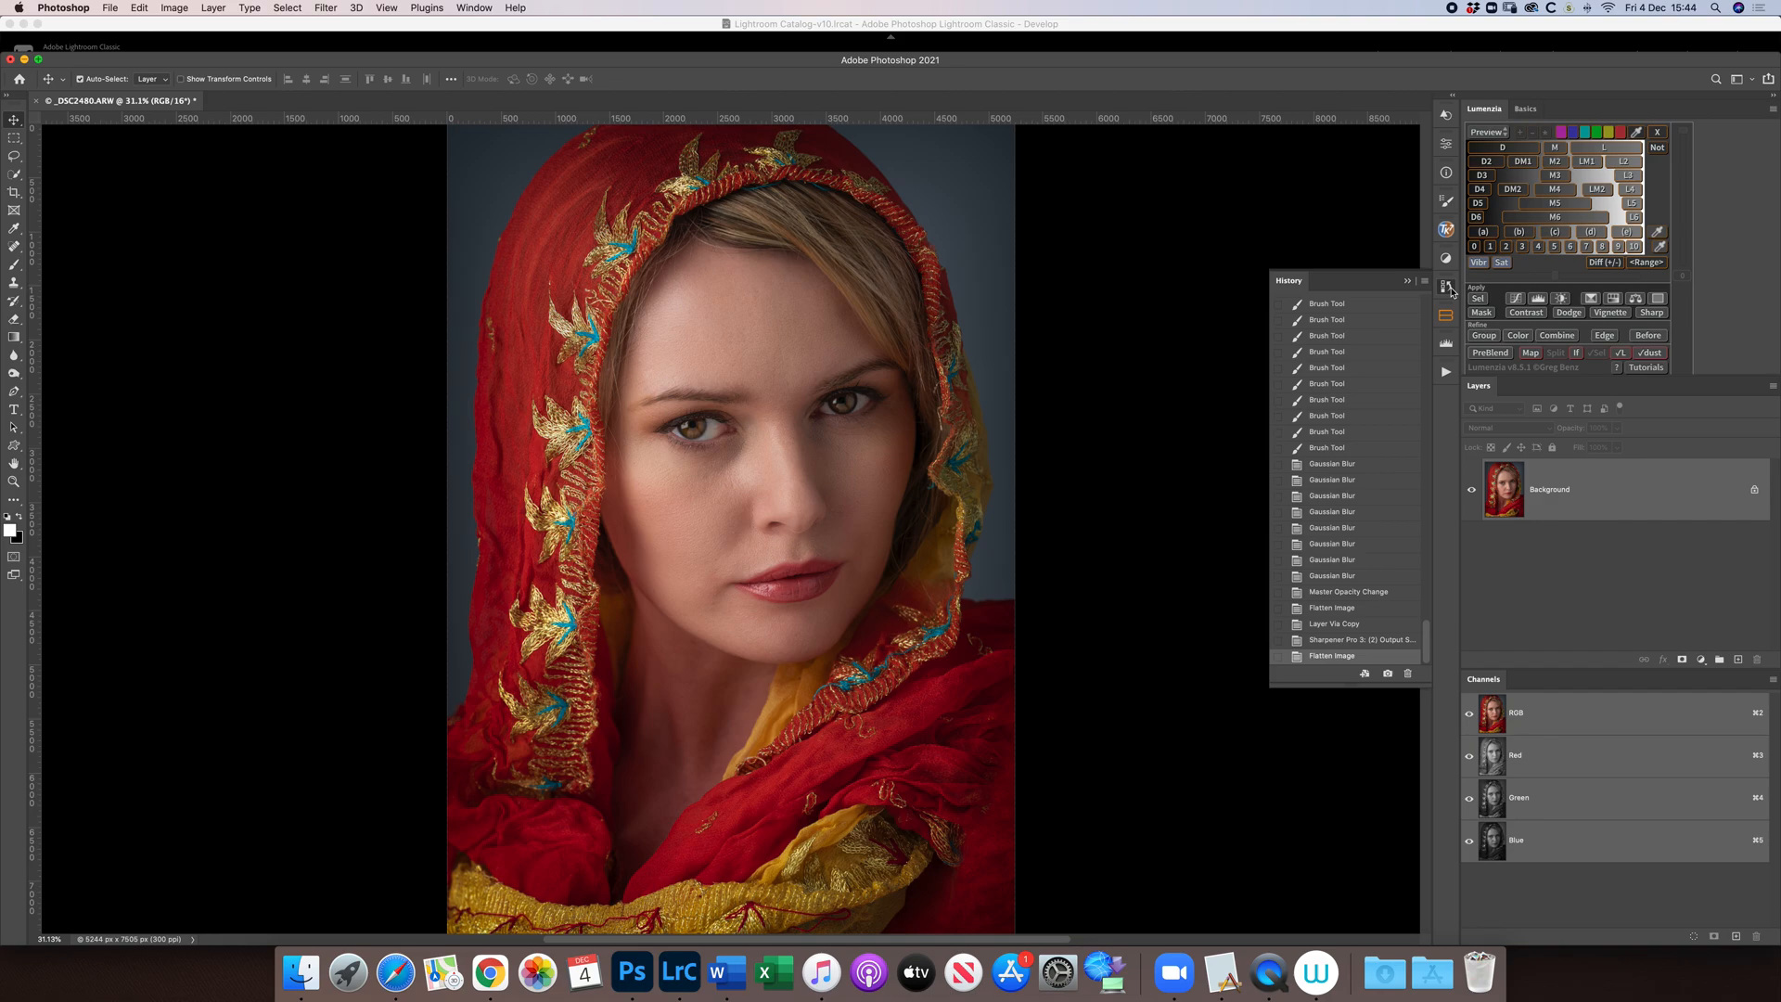
{"action": "left_click_drag", "start_coordinate": [1427, 640], "coordinate": [1434, 296]}
{"action": "left_click", "coordinate": [1296, 307]}
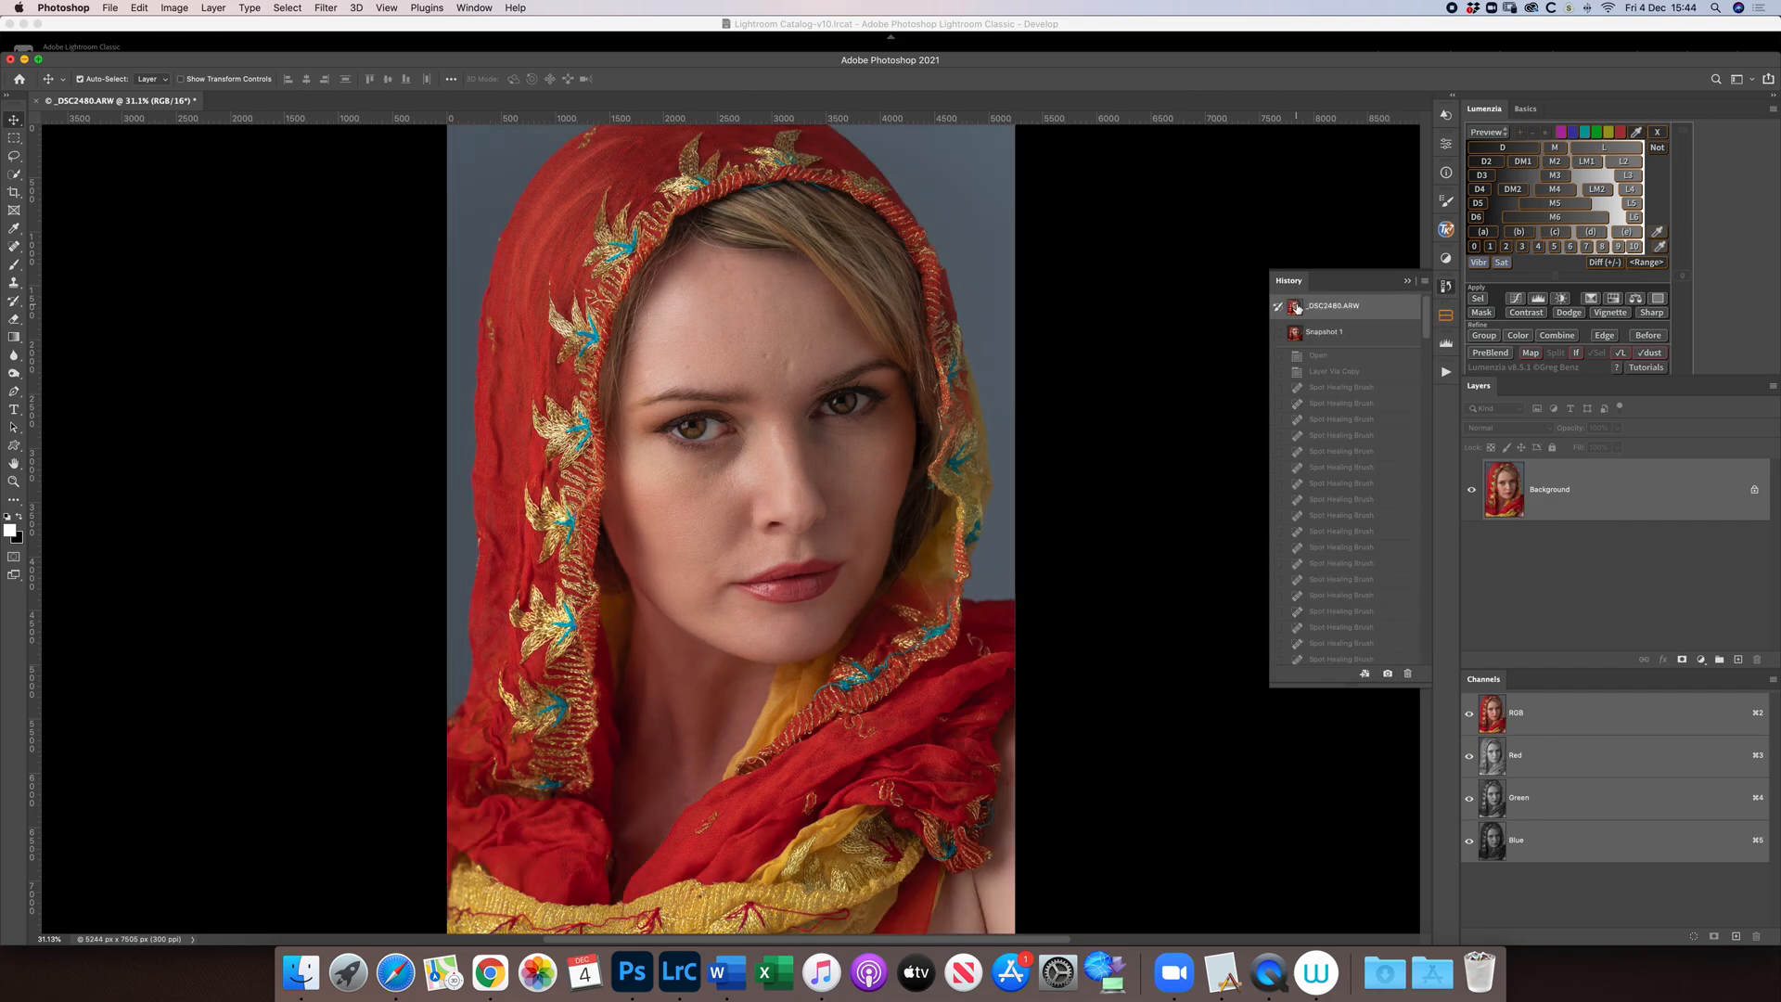
{"action": "left_click", "coordinate": [1296, 333]}
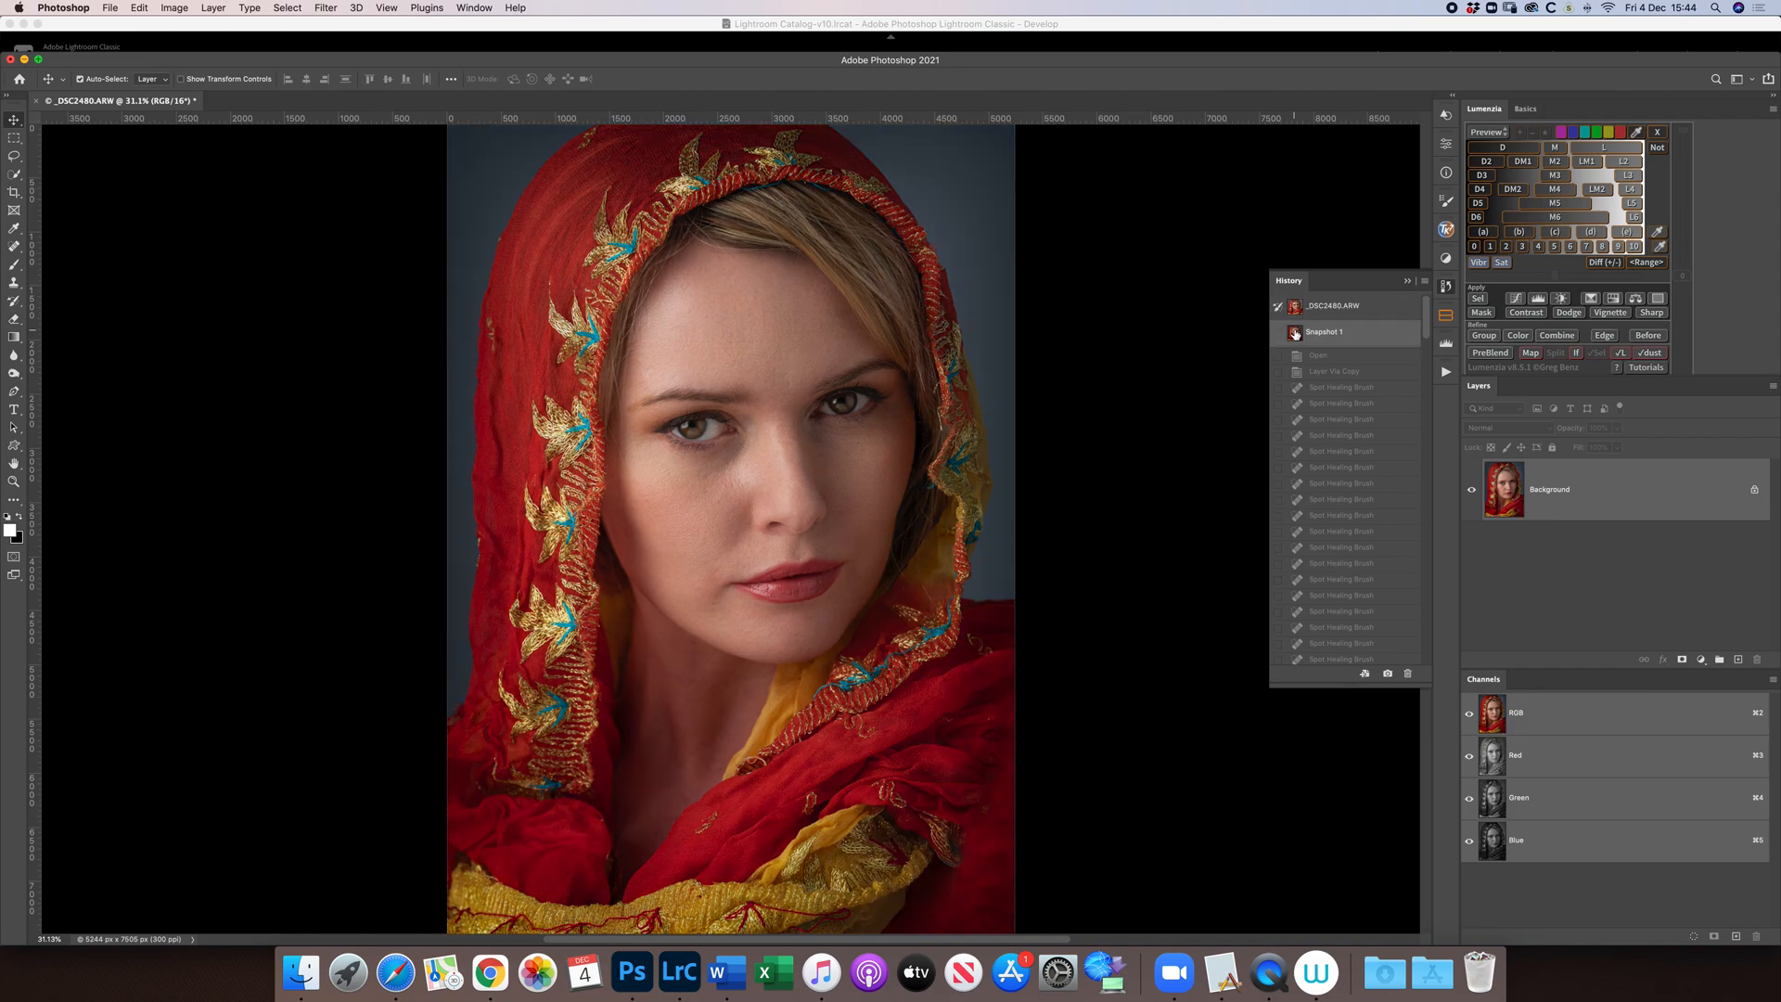
{"action": "left_click", "coordinate": [1296, 307]}
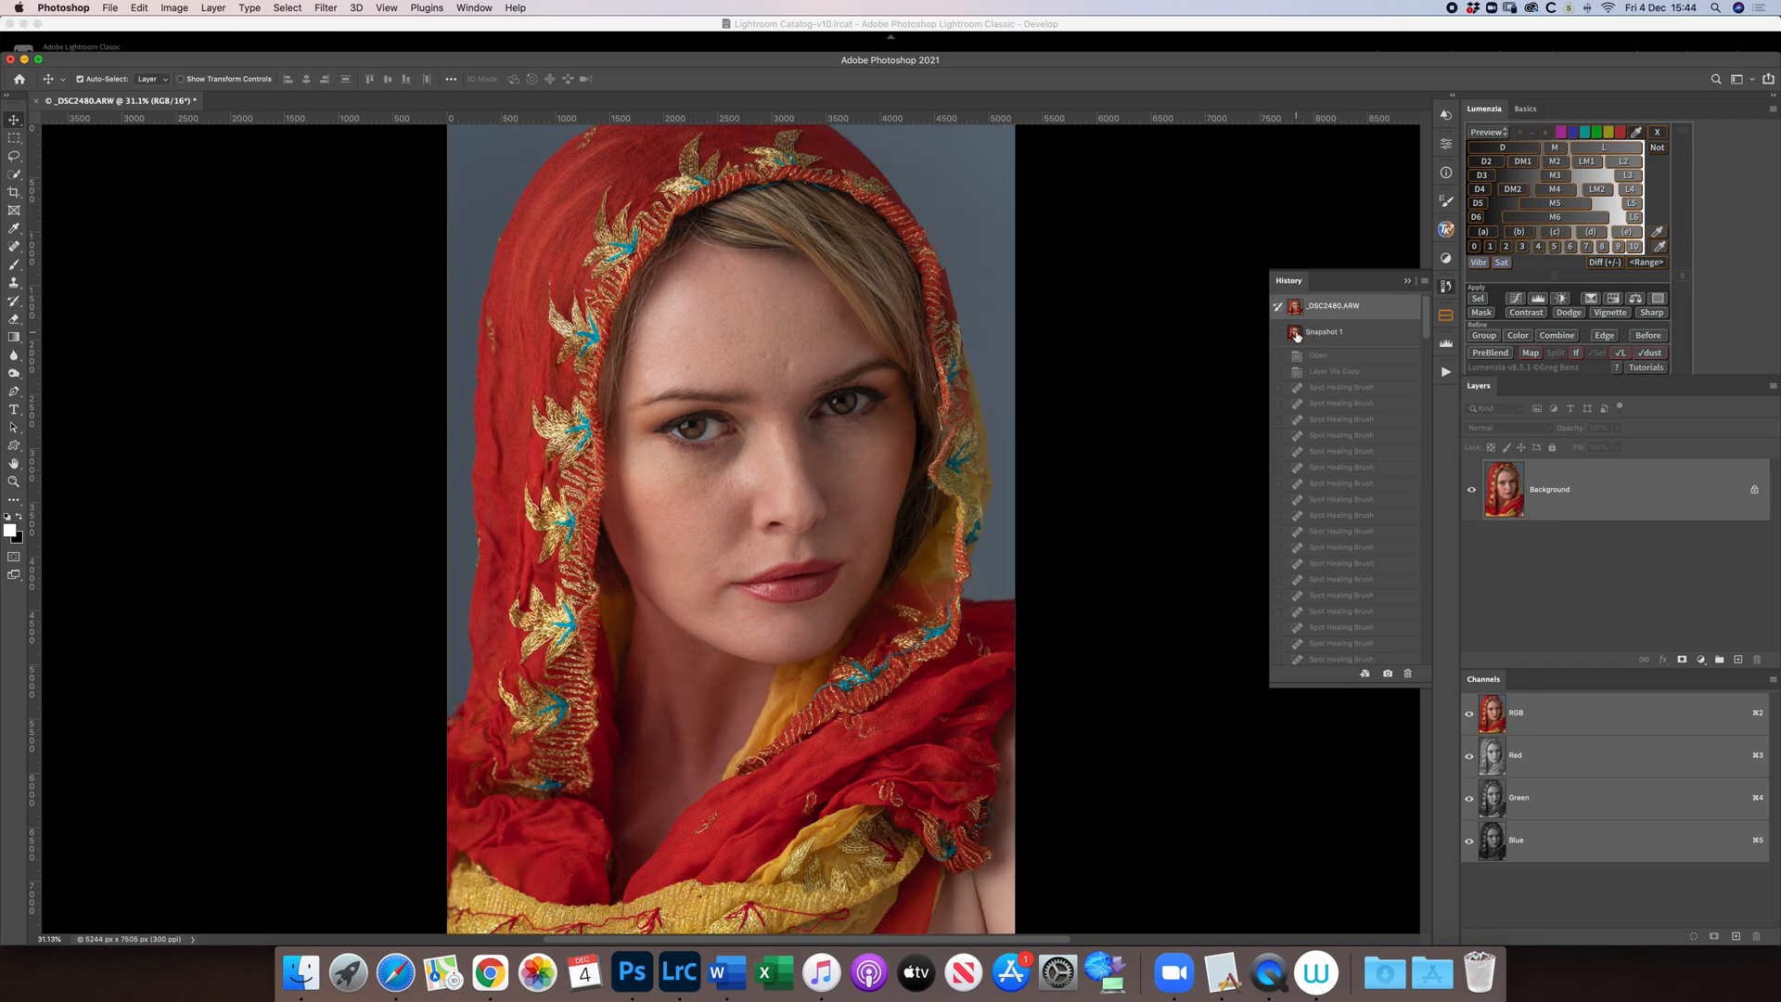
{"action": "left_click", "coordinate": [1296, 333]}
{"action": "left_click", "coordinate": [1296, 307]}
{"action": "left_click", "coordinate": [1296, 333]}
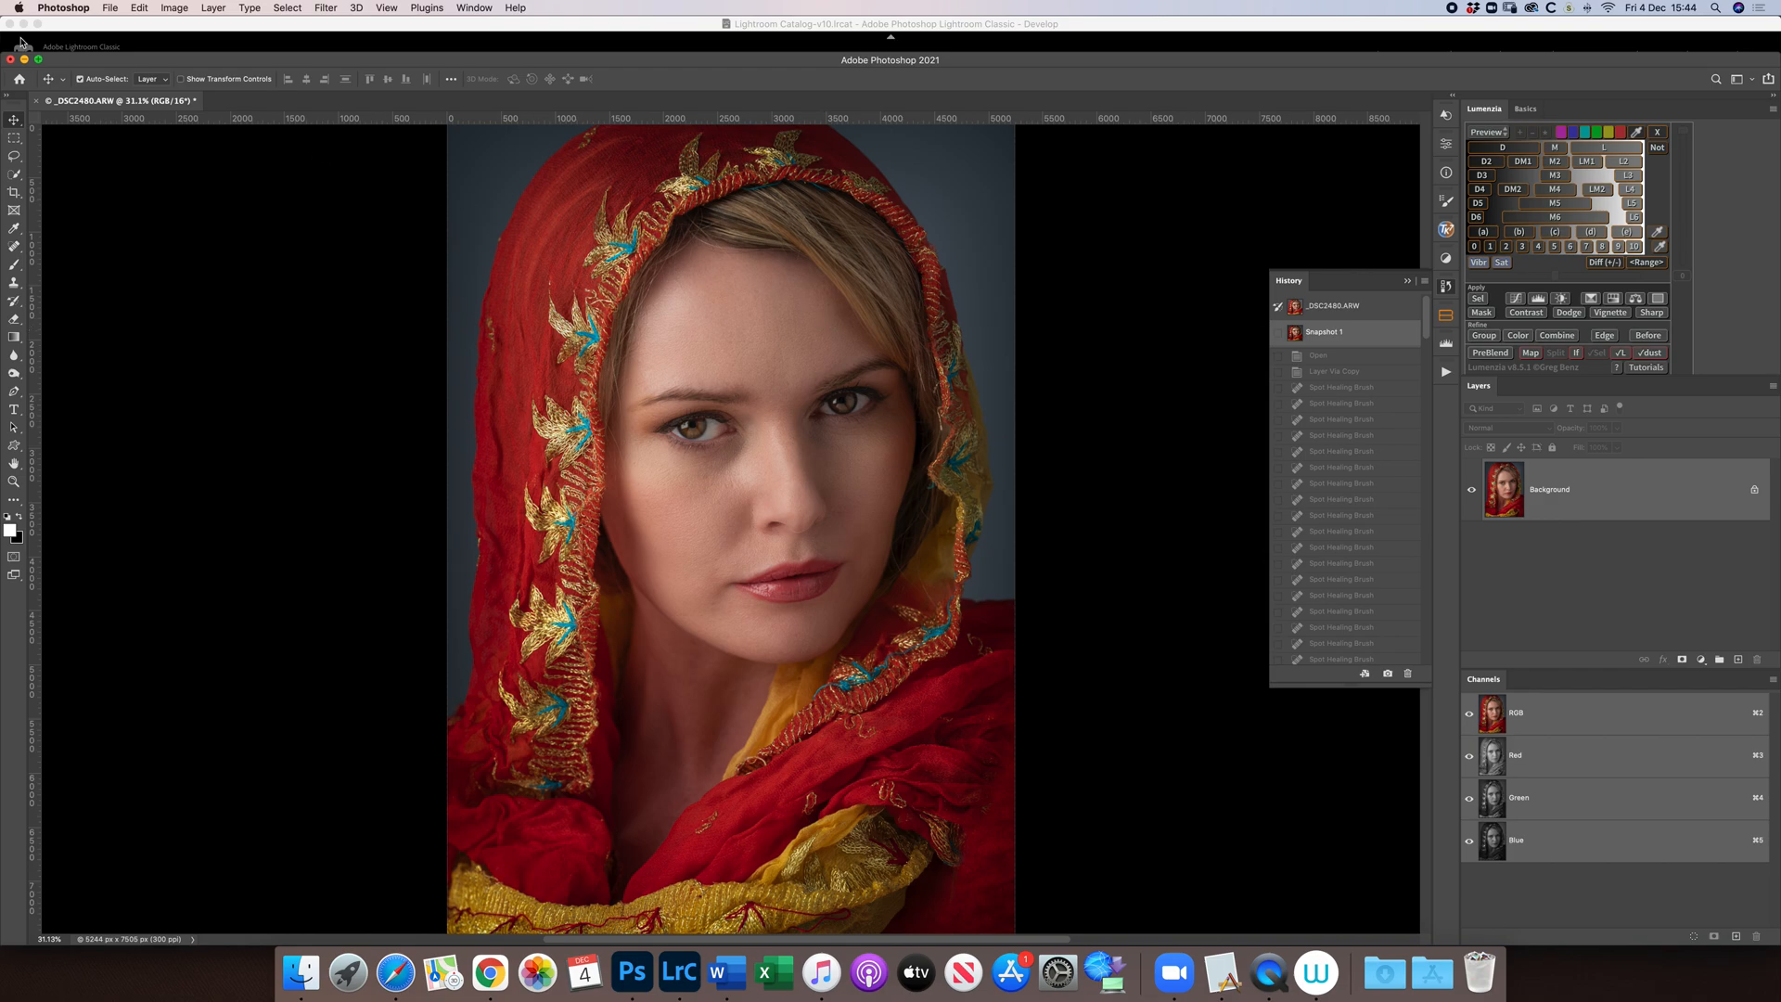
- Save the finished, flattened portrait
{"action": "left_click", "coordinate": [112, 9]}
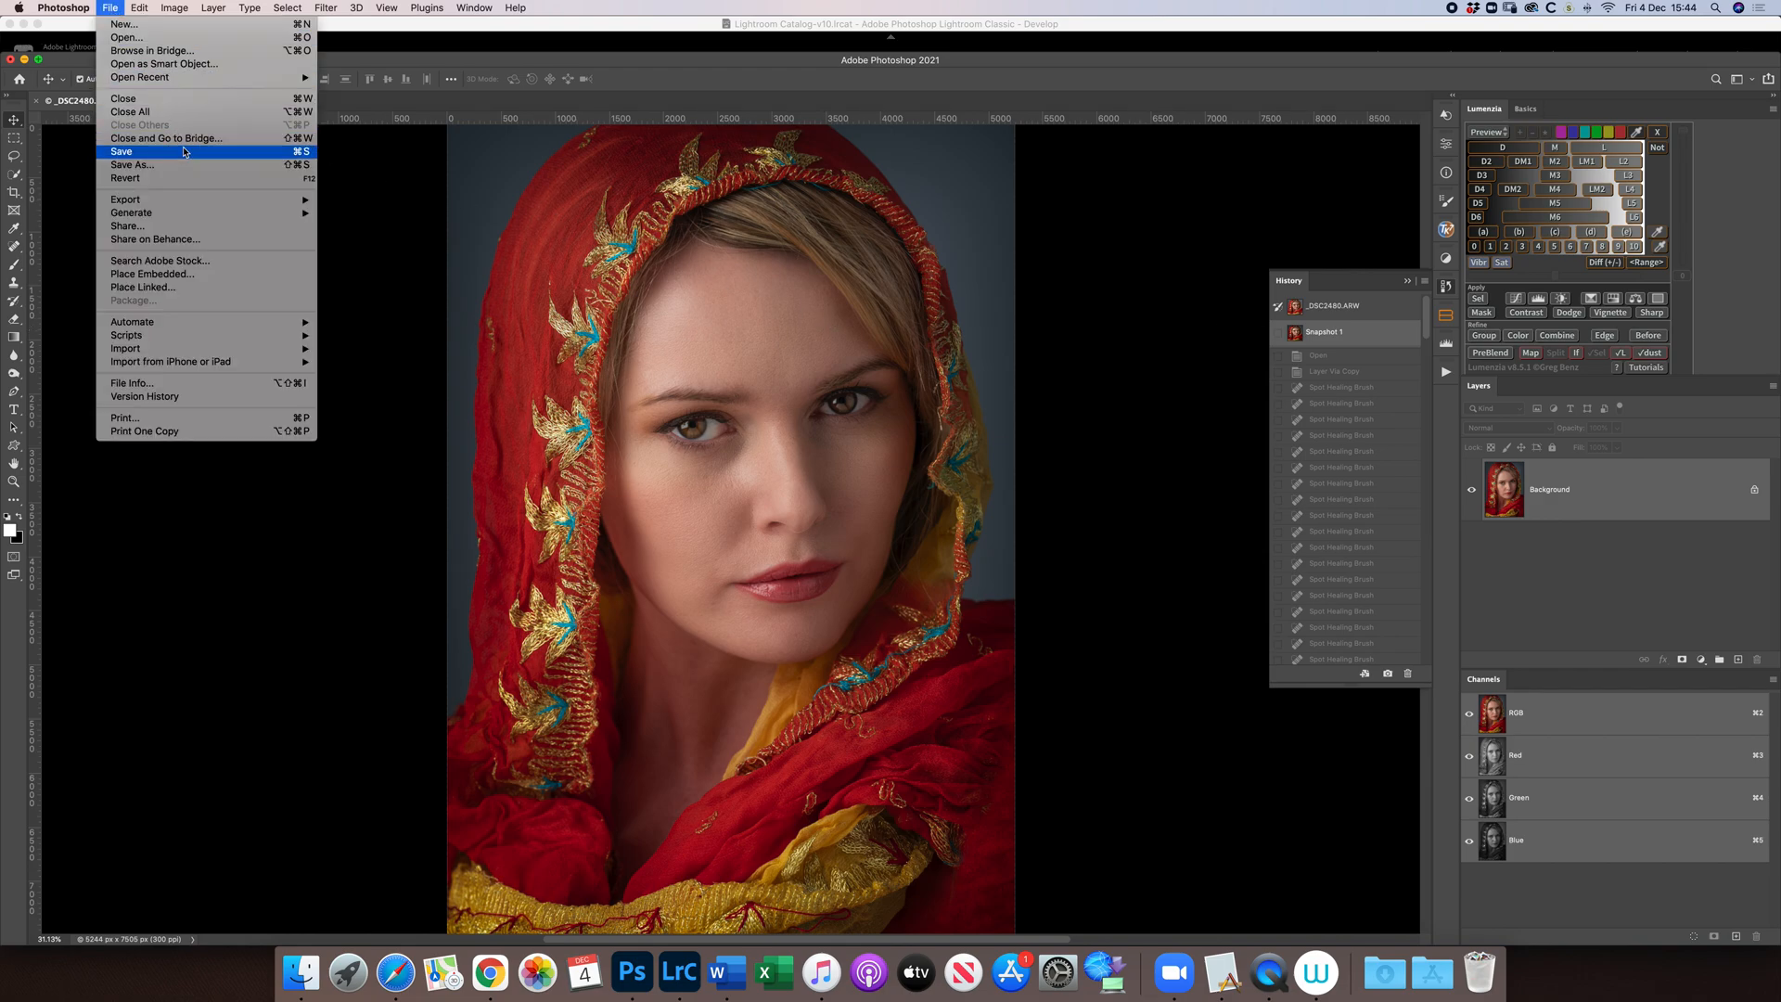
{"action": "left_click", "coordinate": [189, 154]}
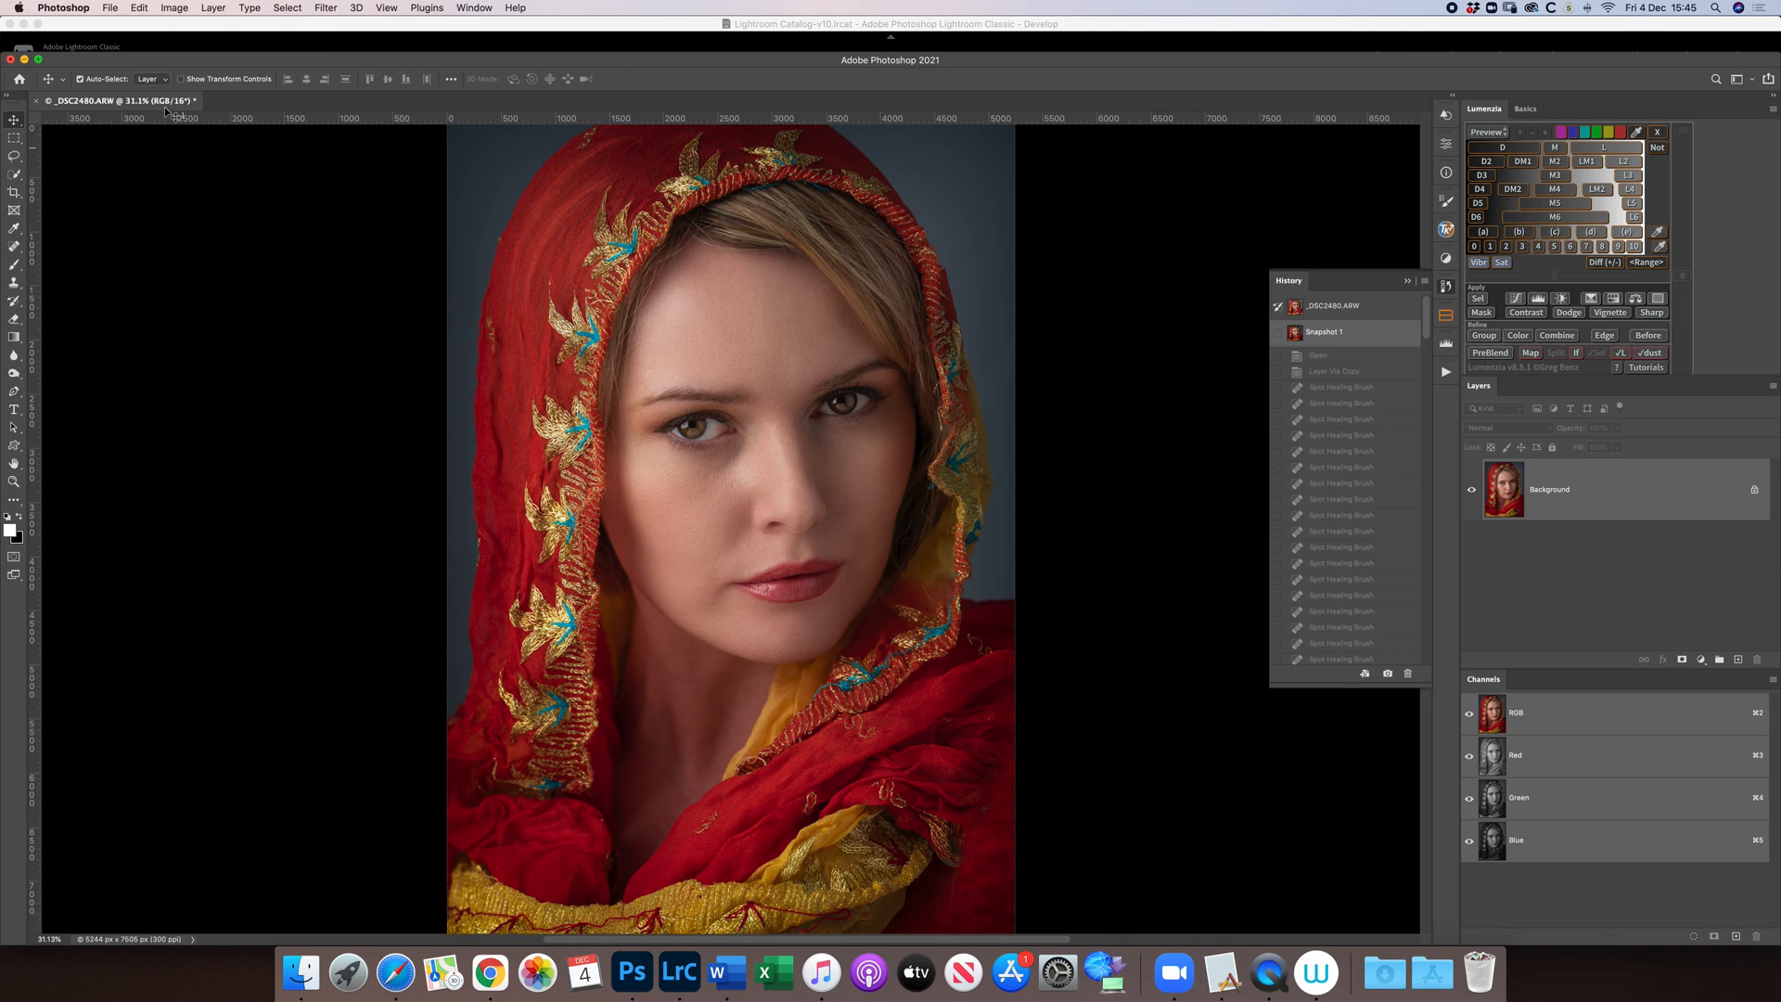
{"action": "key", "text": "super+s"}
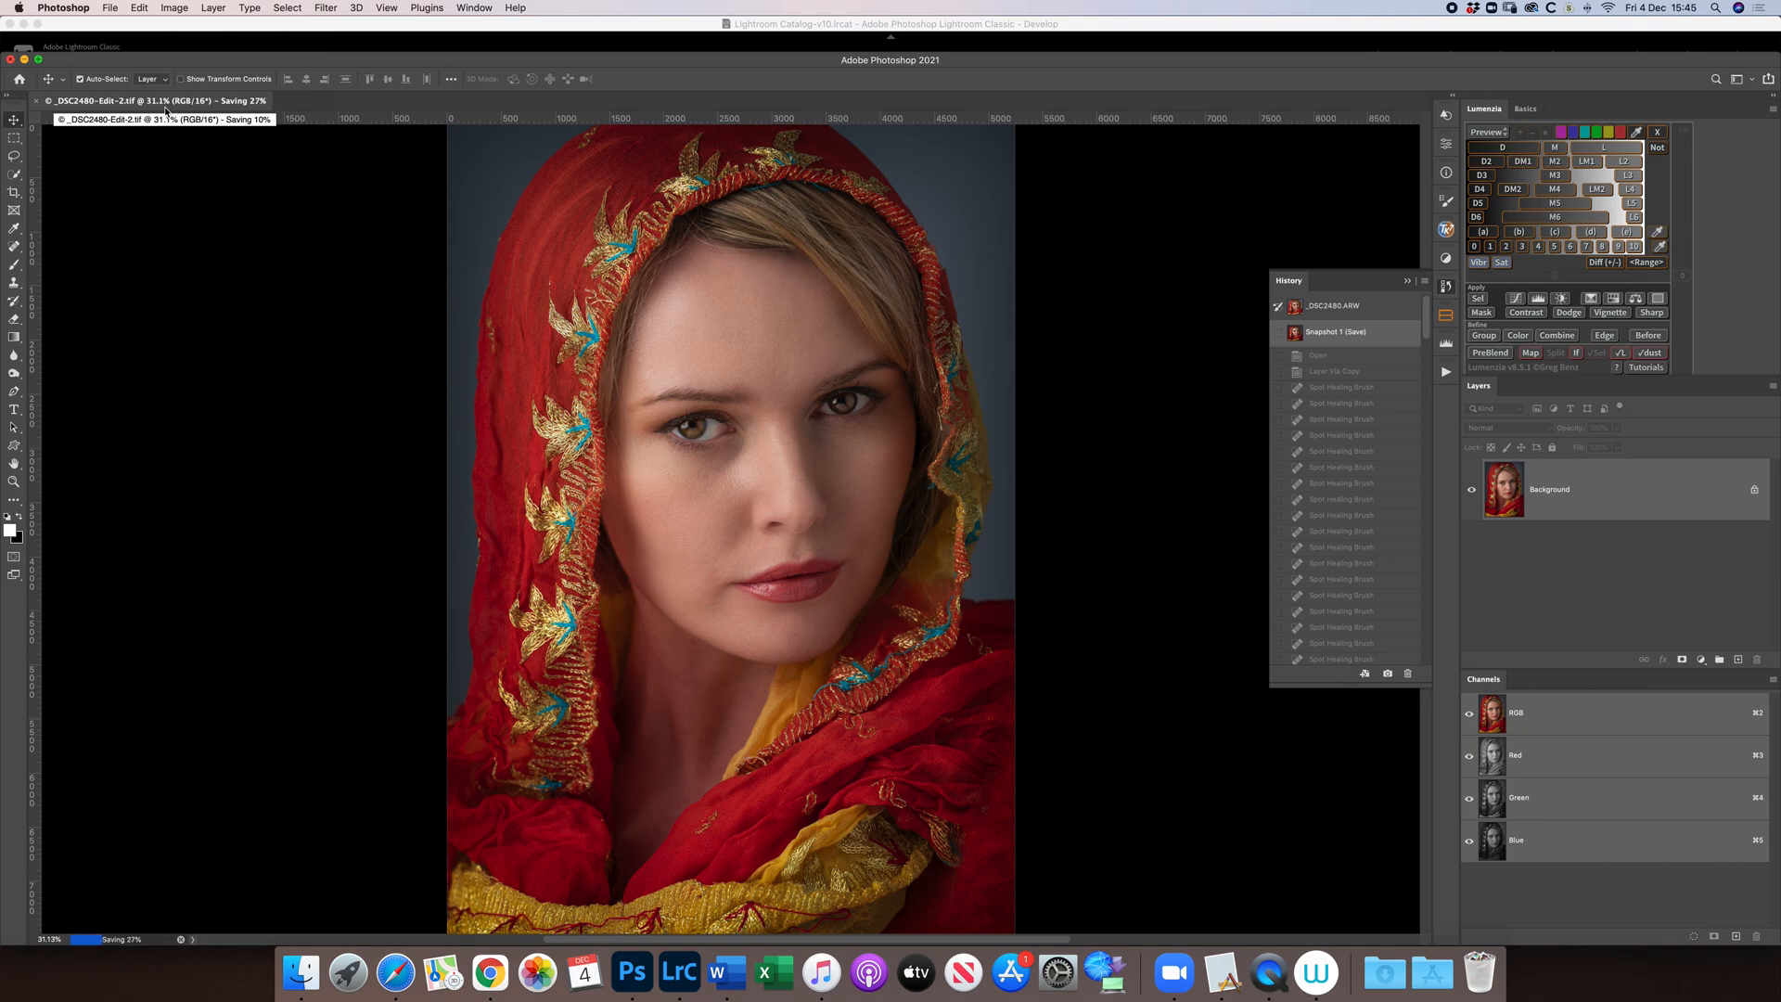